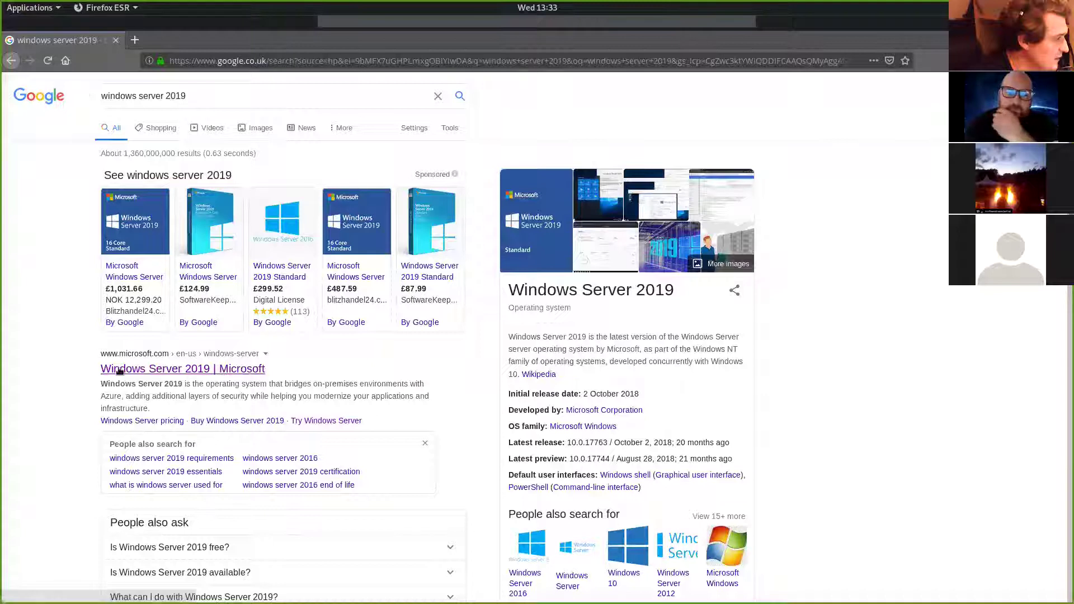
Follow Microsoft's Windows Server 2019 result to the ISO free-trial registration form, then go back.
{"action": "left_click", "coordinate": [213, 369]}
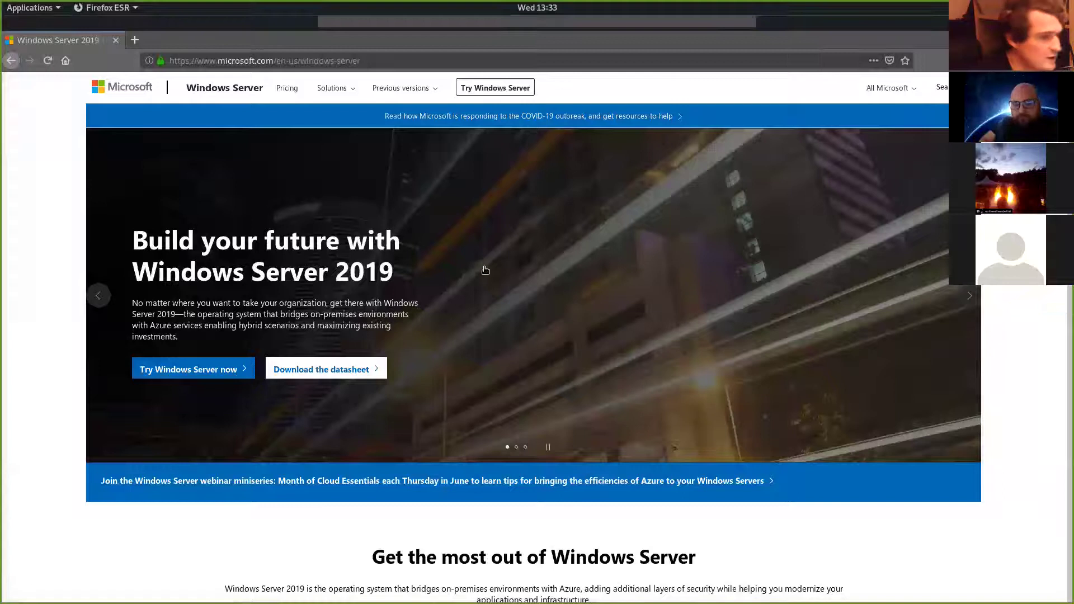
{"action": "left_click", "coordinate": [201, 375]}
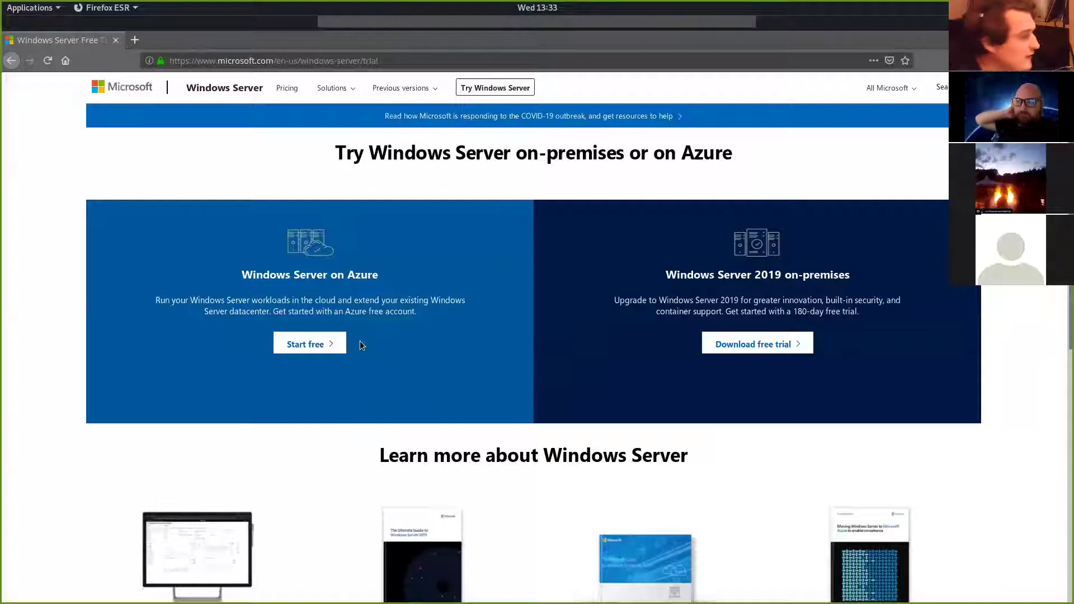
{"action": "left_click", "coordinate": [745, 346]}
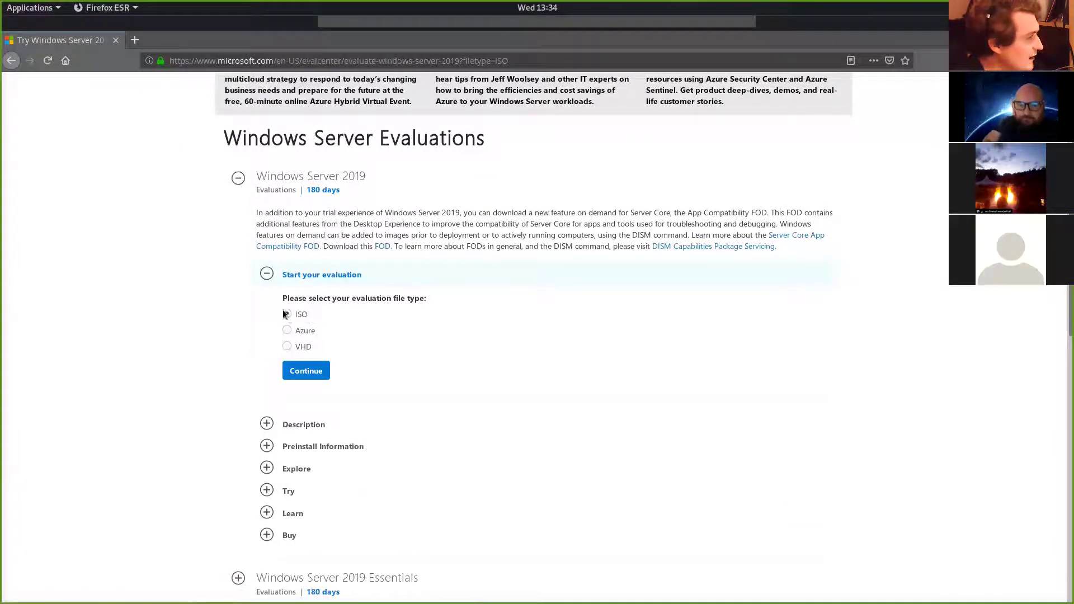
{"action": "left_click", "coordinate": [311, 374]}
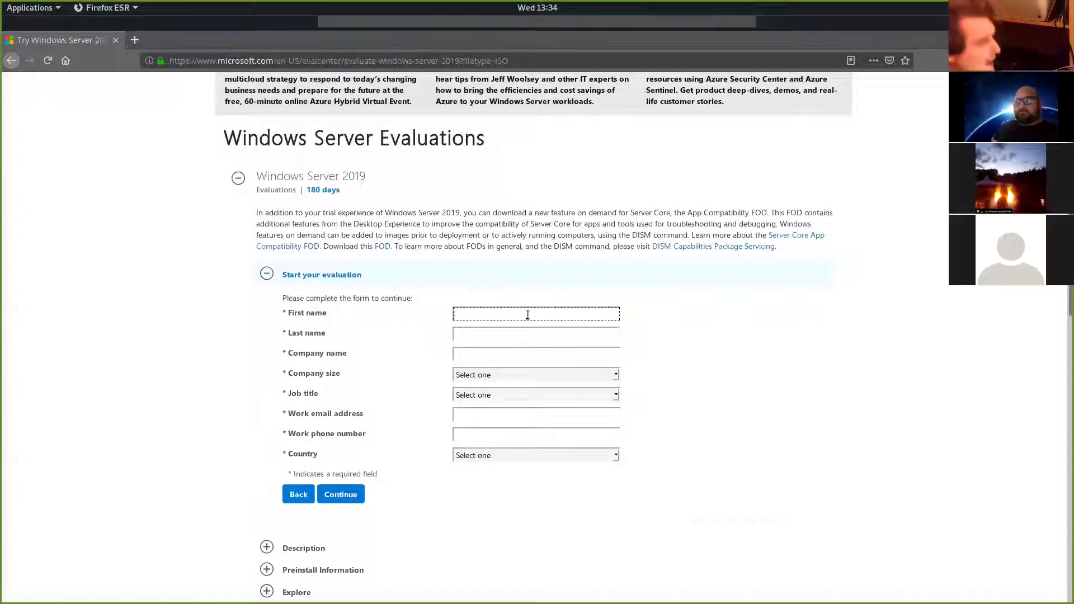
{"action": "left_click", "coordinate": [12, 65]}
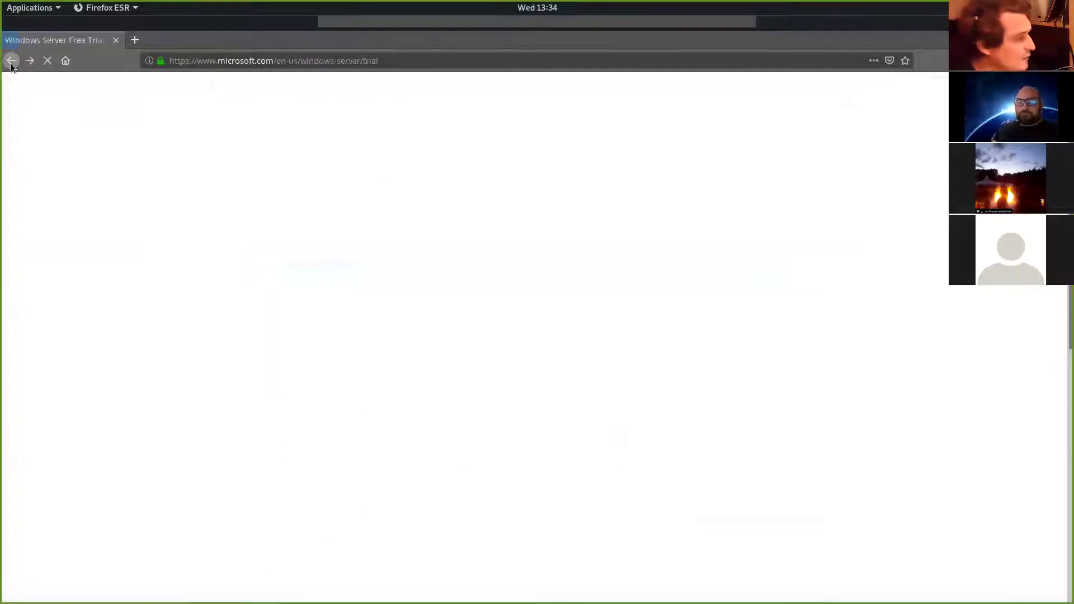
Return to the Google results and change the search from 'windows server 2019' to 'windows 10'.
{"action": "left_click", "coordinate": [11, 62]}
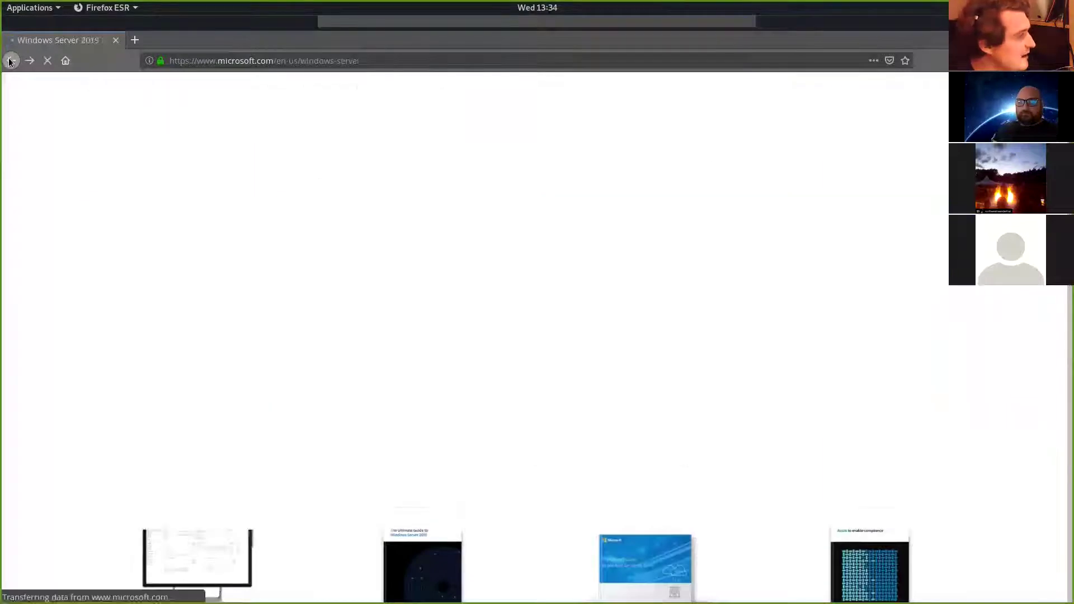
{"action": "left_click", "coordinate": [10, 61]}
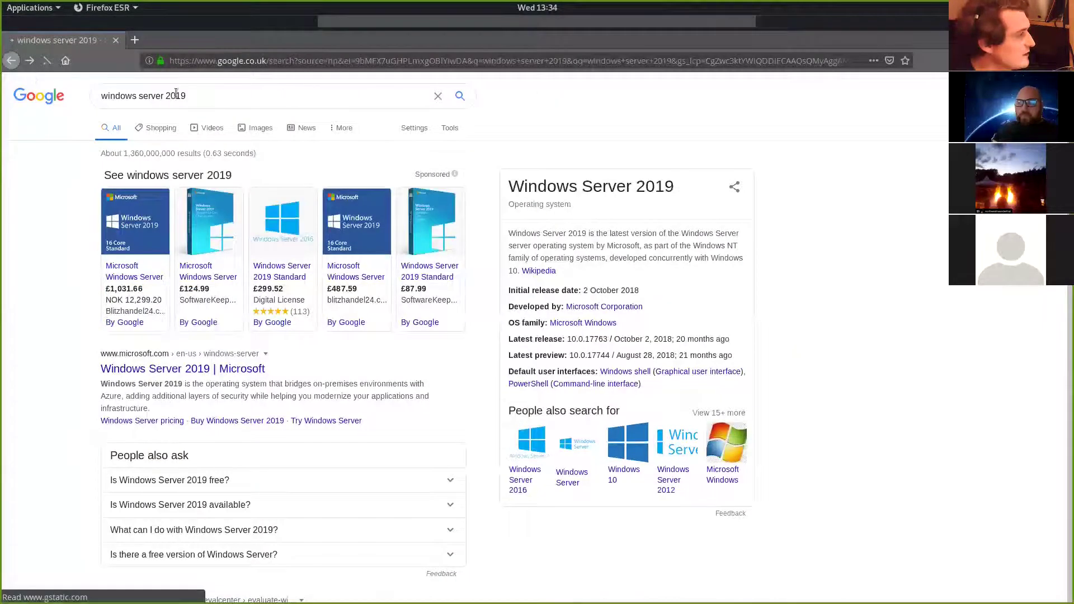
{"action": "left_click", "coordinate": [139, 95]}
{"action": "left_click", "coordinate": [257, 95], "text": "shift"}
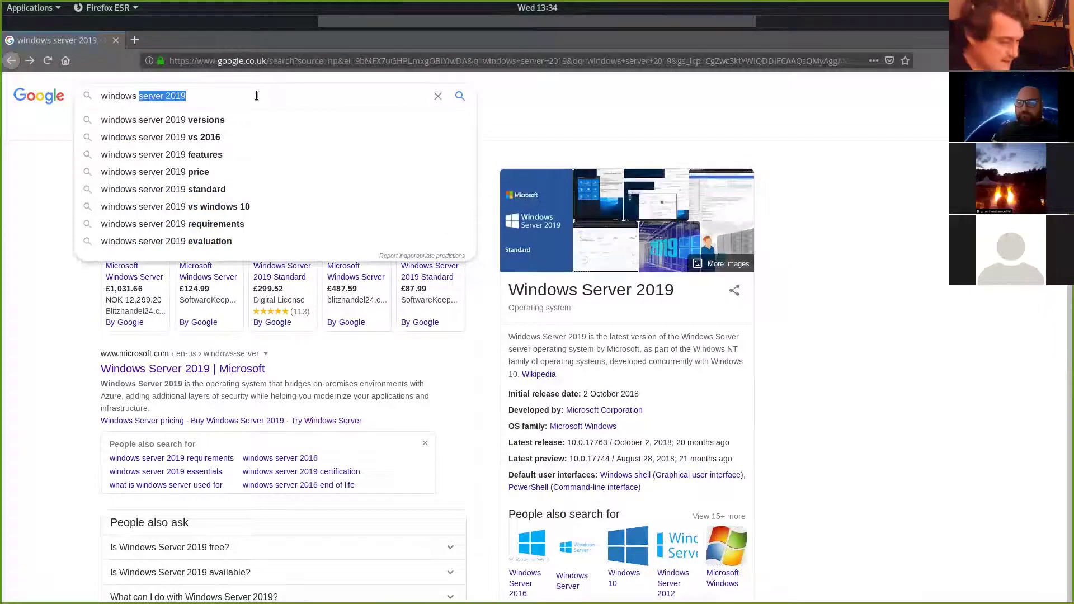
{"action": "type", "text": "10"}
{"action": "key", "text": "Return"}
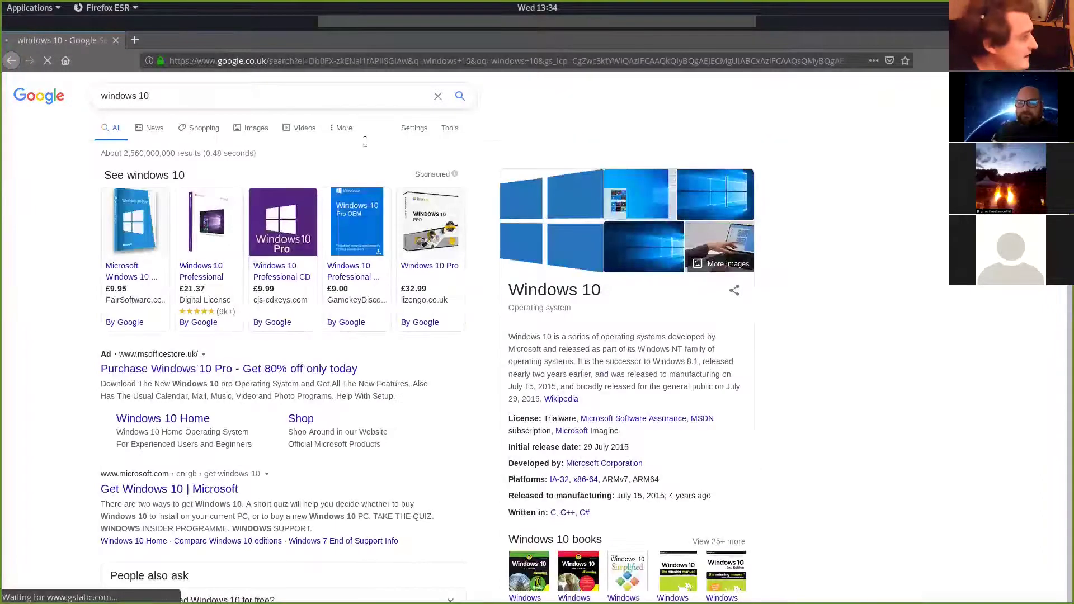
Look over Microsoft's Get Windows 10 page, return to the results, and switch to VirtualBox.
{"action": "left_click", "coordinate": [209, 490]}
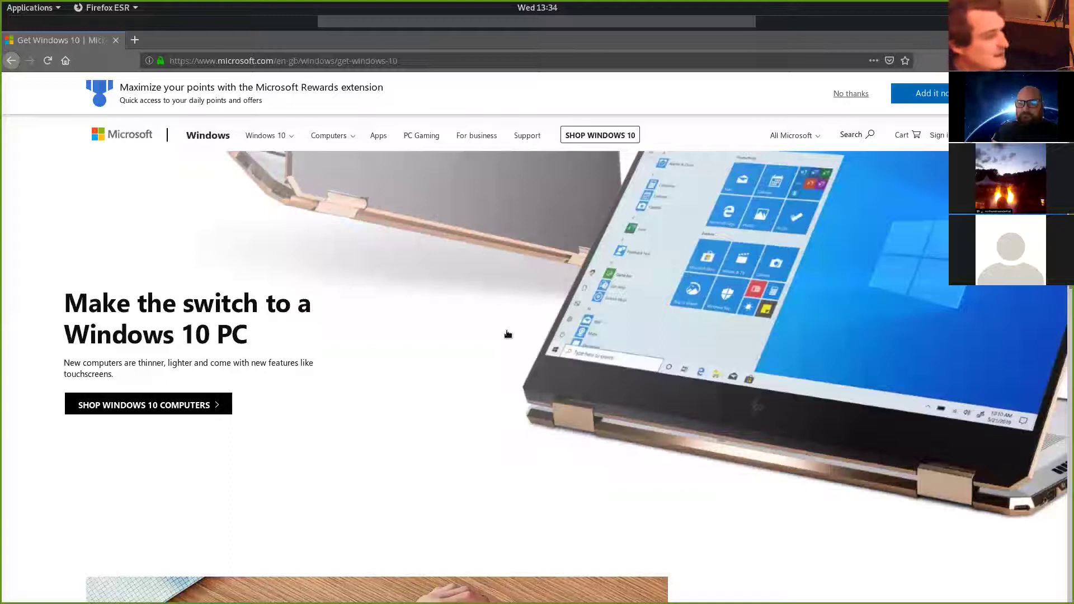
{"action": "scroll", "coordinate": [506, 339], "scroll_direction": "down", "scroll_amount": 5}
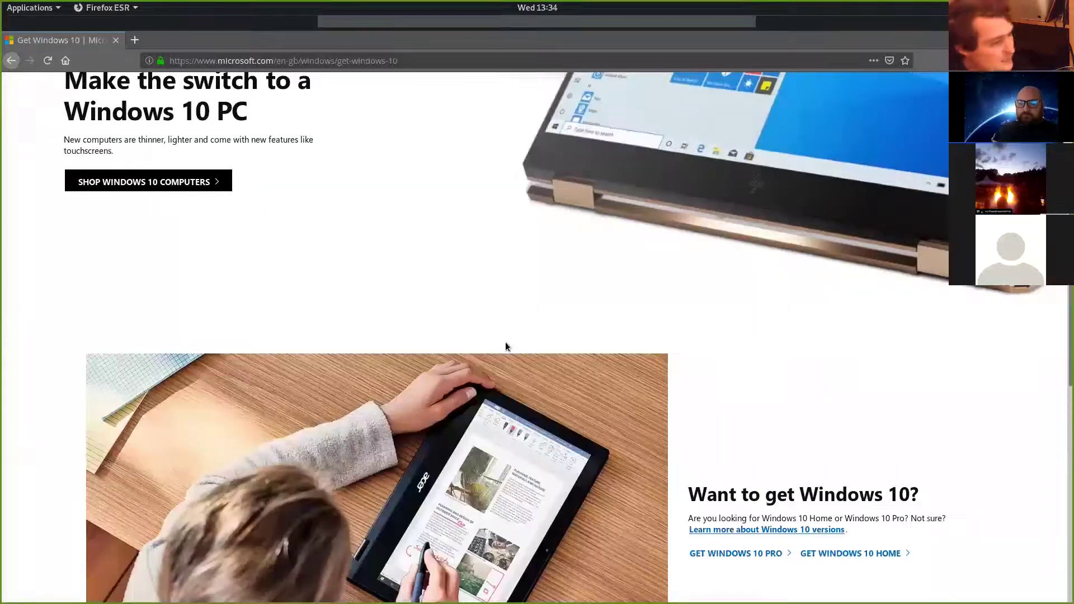
{"action": "scroll", "coordinate": [505, 346], "scroll_direction": "down", "scroll_amount": 2}
{"action": "scroll", "coordinate": [506, 344], "scroll_direction": "up", "scroll_amount": 5}
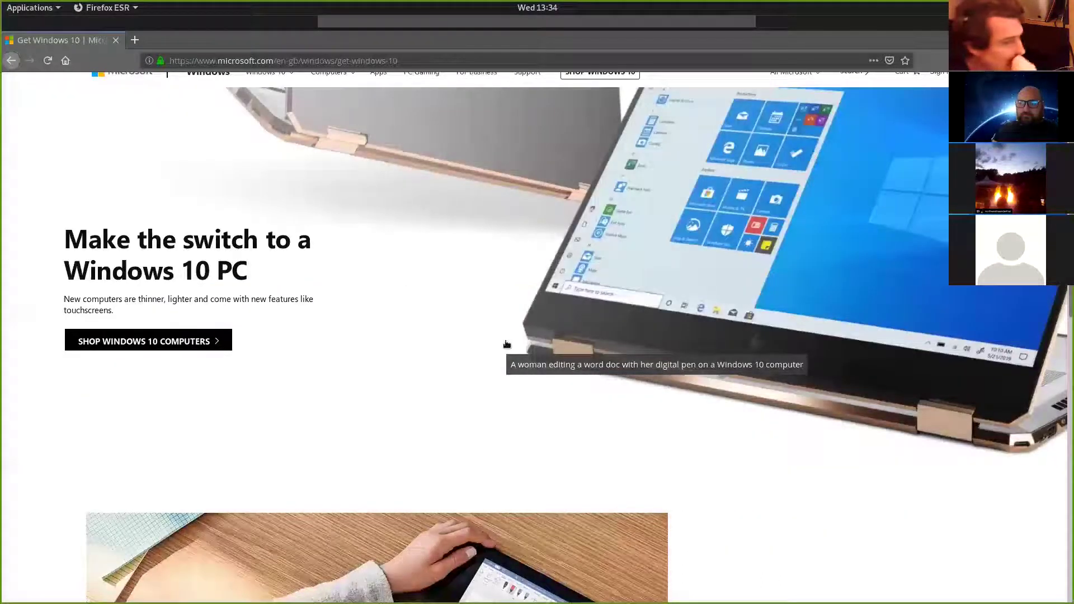
{"action": "scroll", "coordinate": [506, 344], "scroll_direction": "up", "scroll_amount": 2}
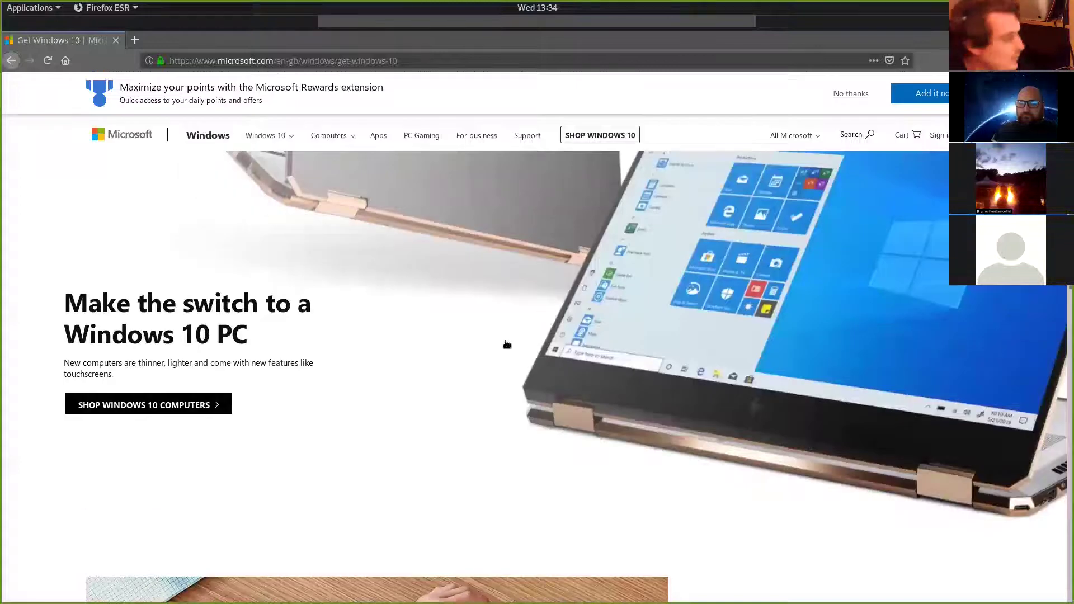
{"action": "left_click", "coordinate": [11, 61]}
{"action": "left_click", "coordinate": [11, 61]}
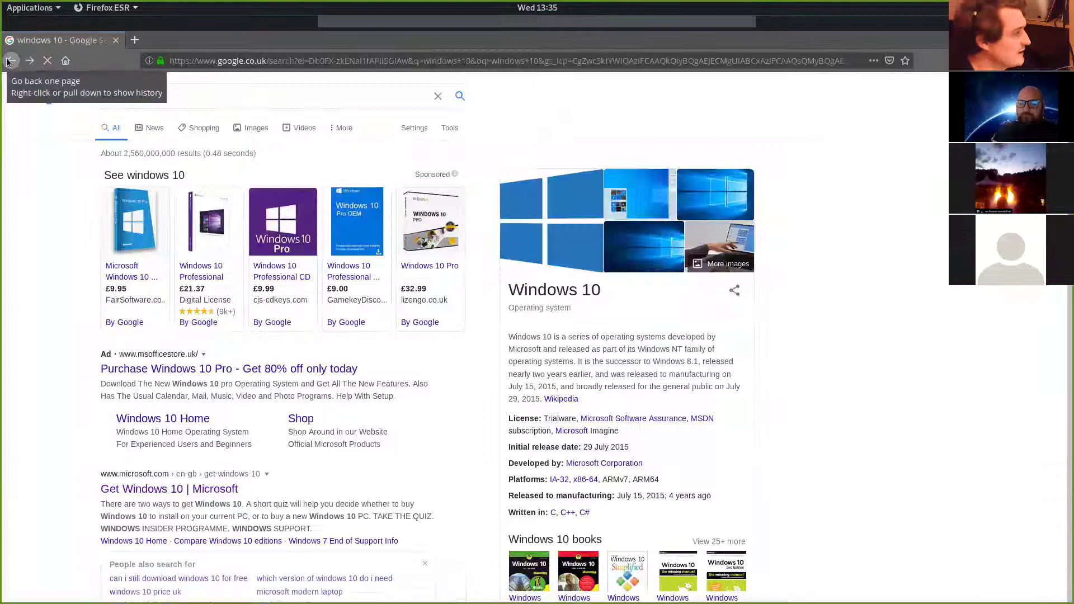
{"action": "key", "text": "alt+Tab"}
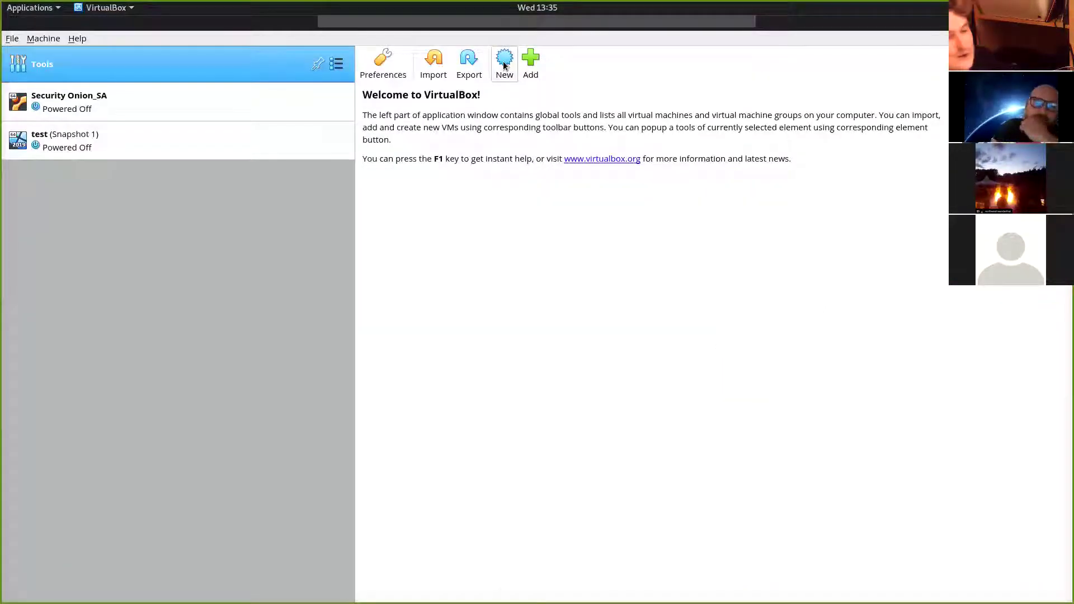
Start a new VM named 'Networking VM 2019' and choose Other... for its machine folder.
{"action": "left_click", "coordinate": [504, 65]}
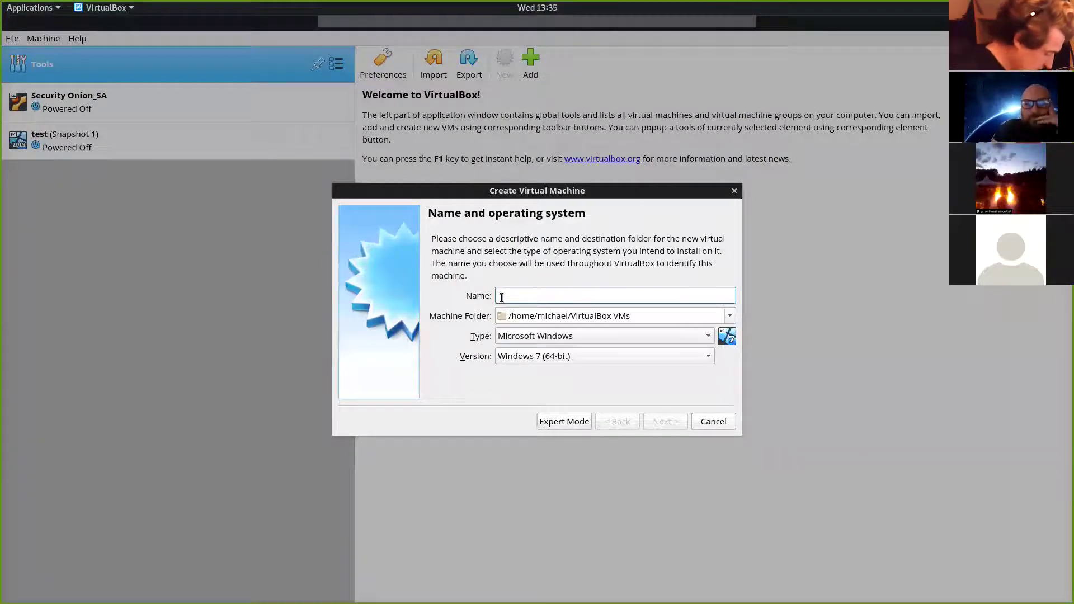
{"action": "type", "text": "Networking "}
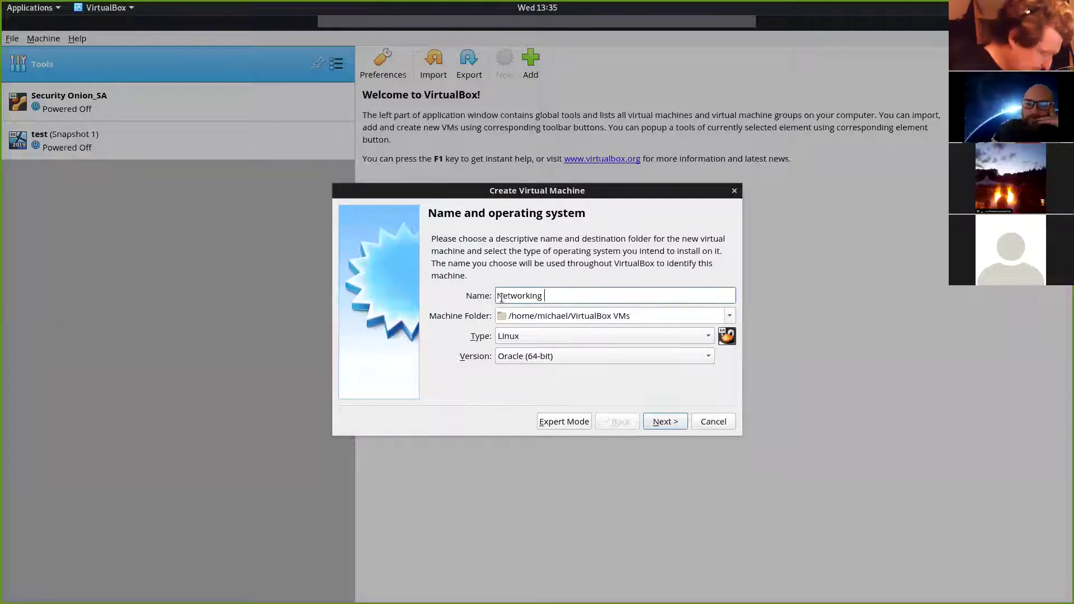
{"action": "type", "text": "VM 2019"}
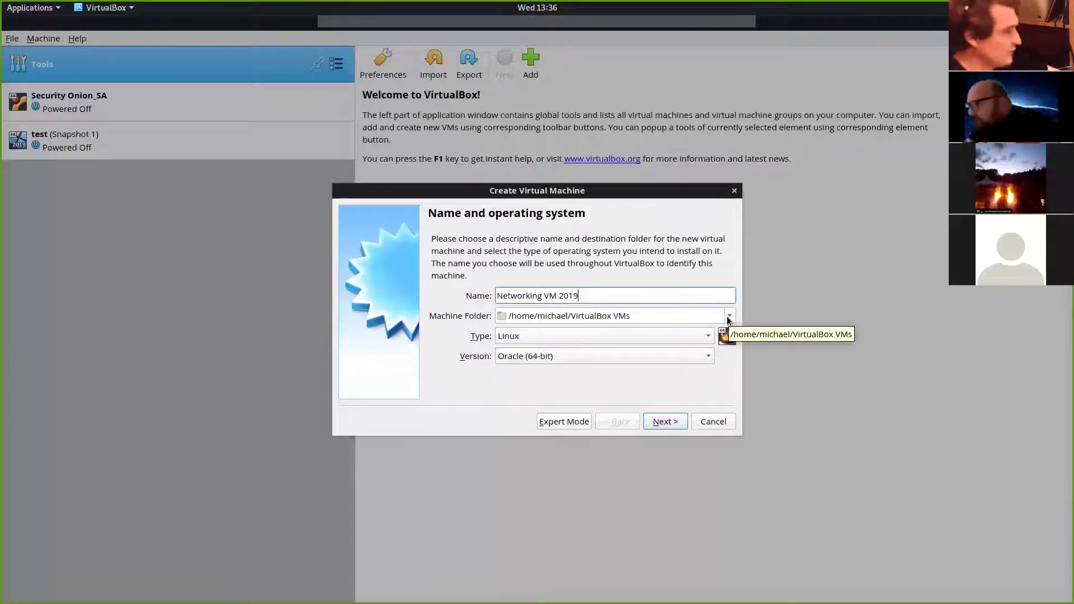
{"action": "left_click", "coordinate": [729, 316]}
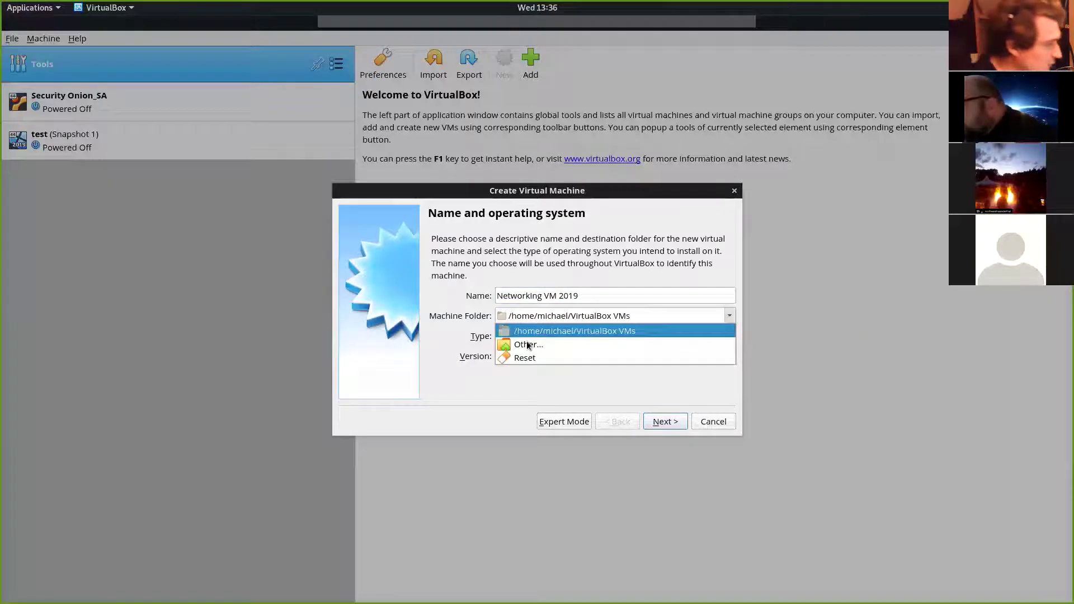
{"action": "left_click", "coordinate": [531, 345]}
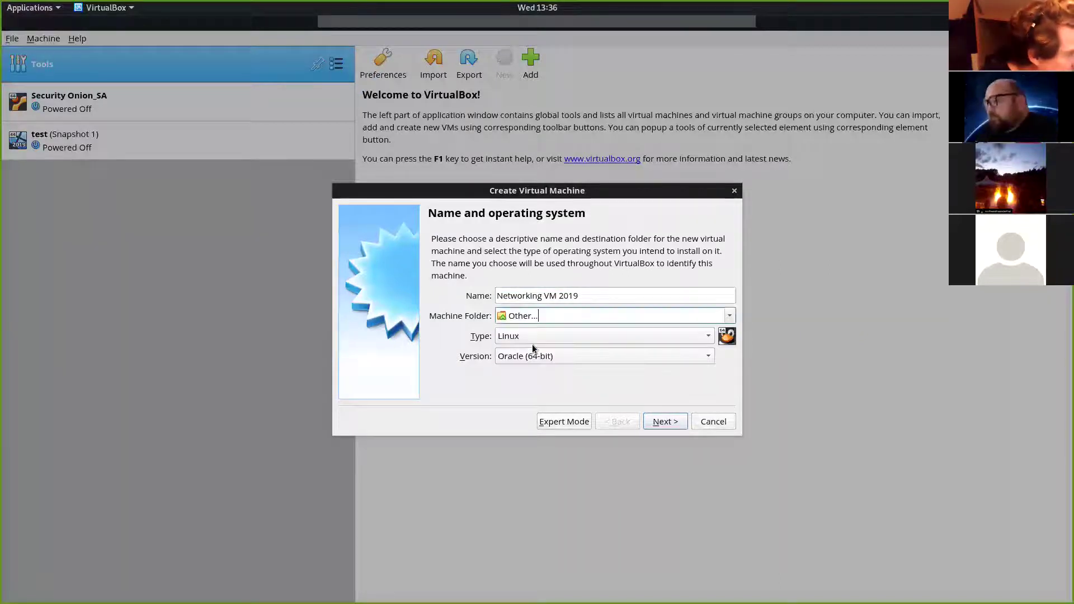
Browse the backup drive's Software, VirtualBox and VMWare folders down to Server_2019, then back to VMWare.
{"action": "left_click", "coordinate": [238, 187]}
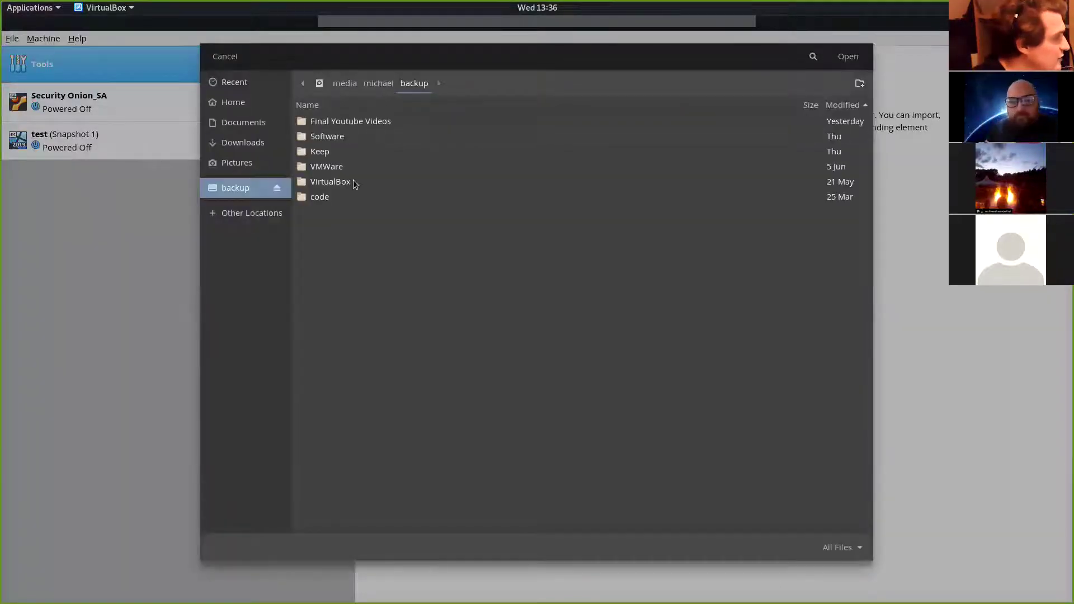
{"action": "double_click", "coordinate": [331, 136]}
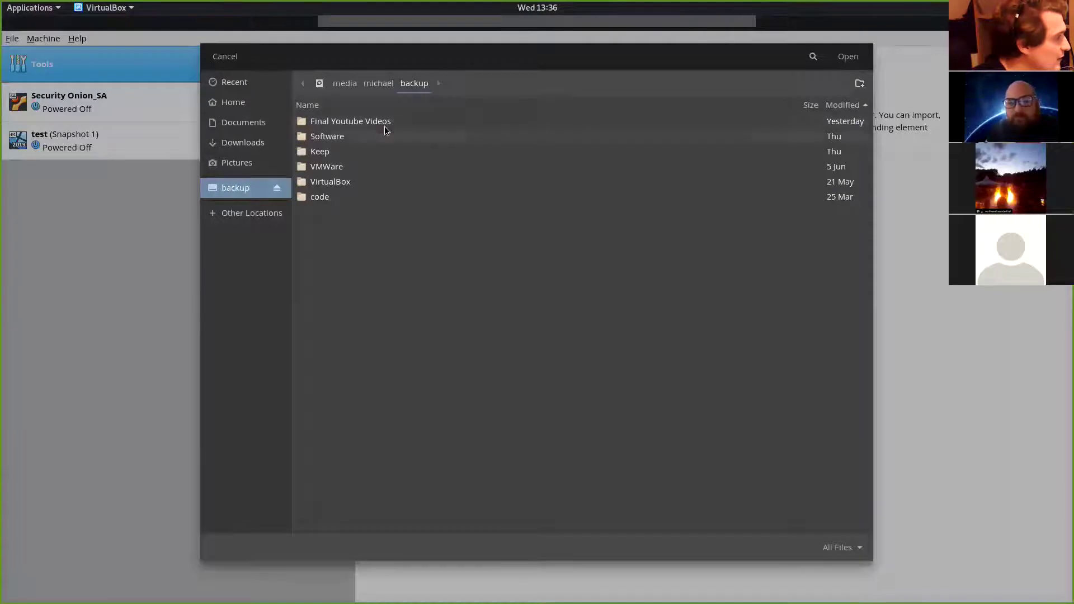
{"action": "left_click", "coordinate": [399, 83]}
{"action": "left_click", "coordinate": [330, 180]}
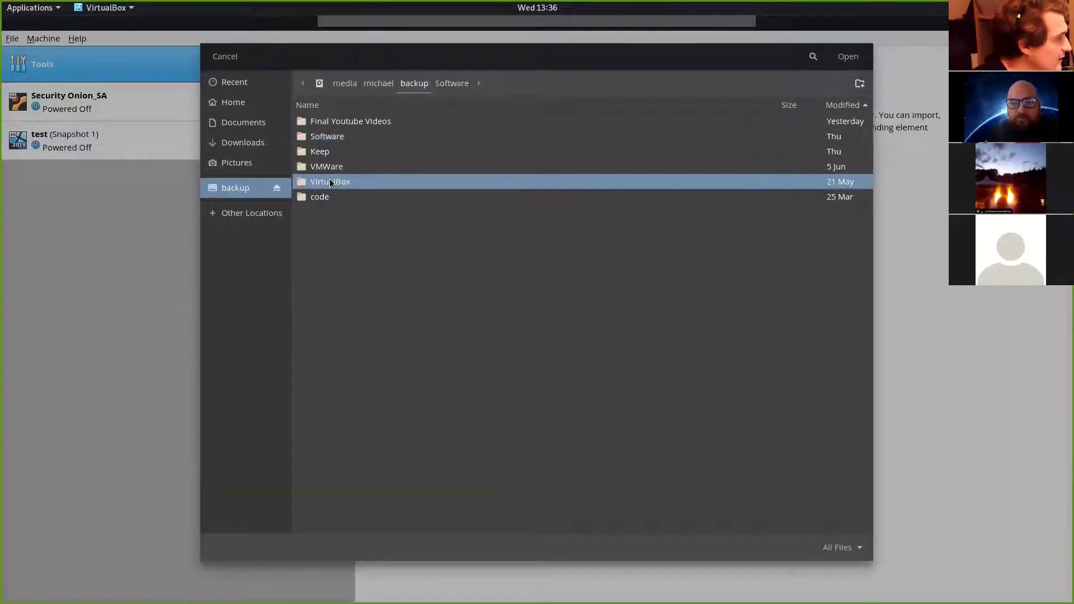
{"action": "double_click", "coordinate": [330, 180]}
{"action": "left_click", "coordinate": [411, 84]}
{"action": "left_click", "coordinate": [337, 166]}
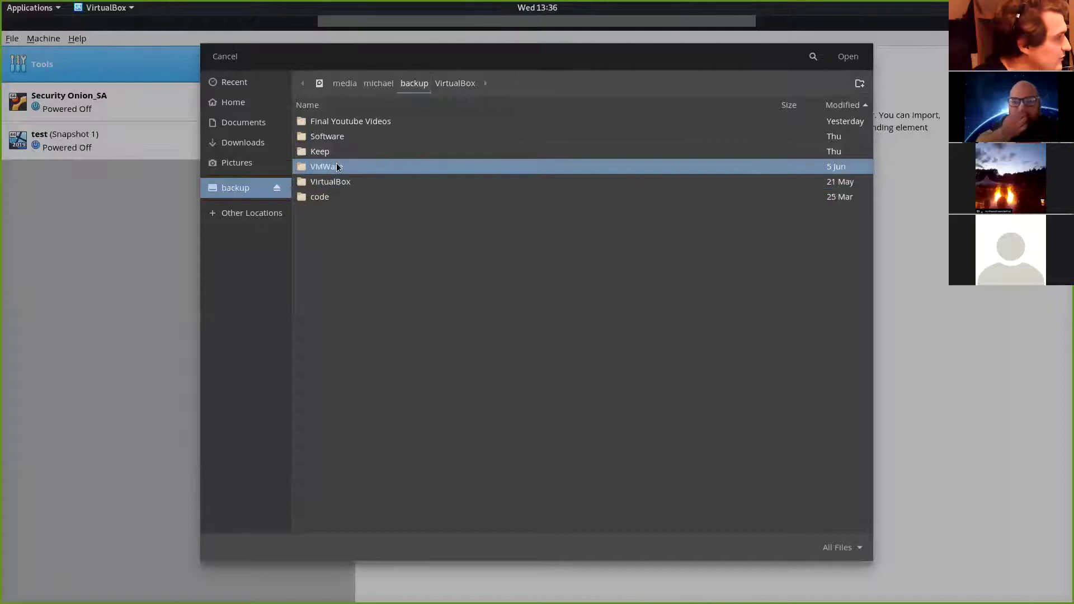
{"action": "double_click", "coordinate": [337, 166]}
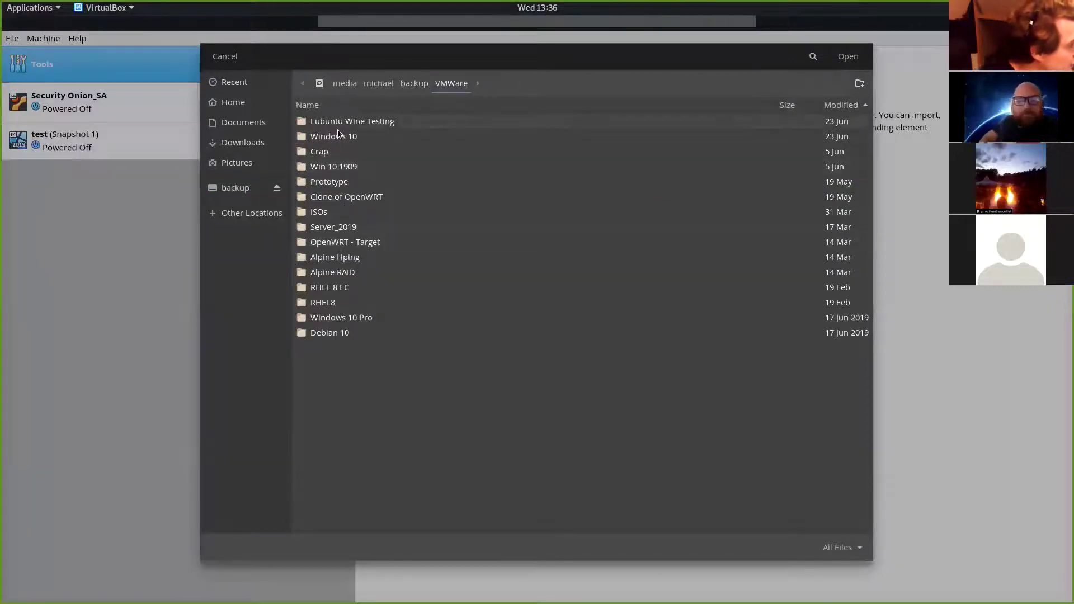
{"action": "double_click", "coordinate": [342, 226]}
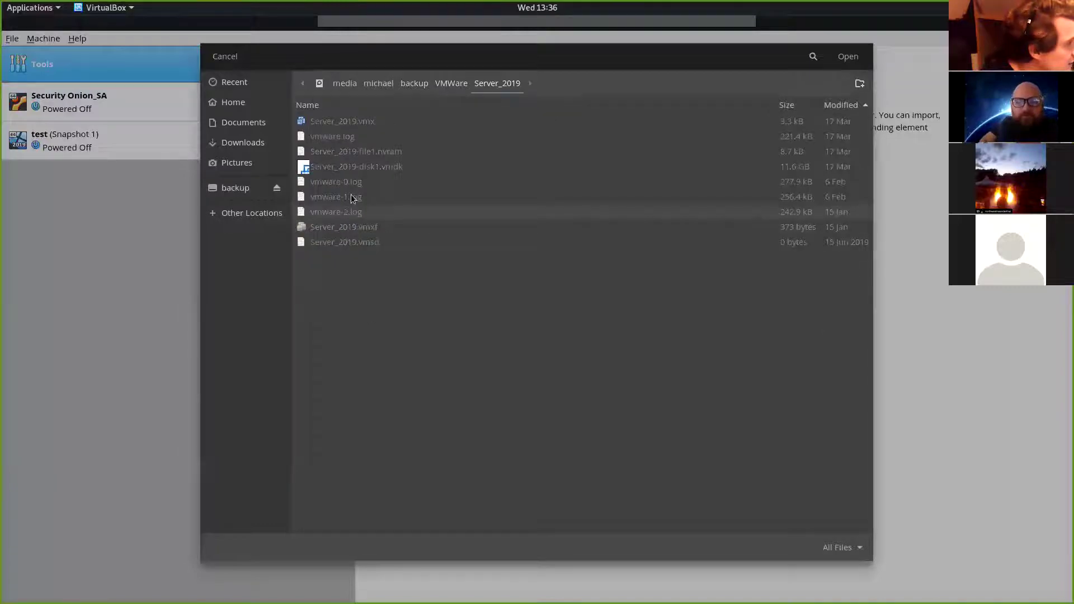
{"action": "left_click", "coordinate": [451, 83]}
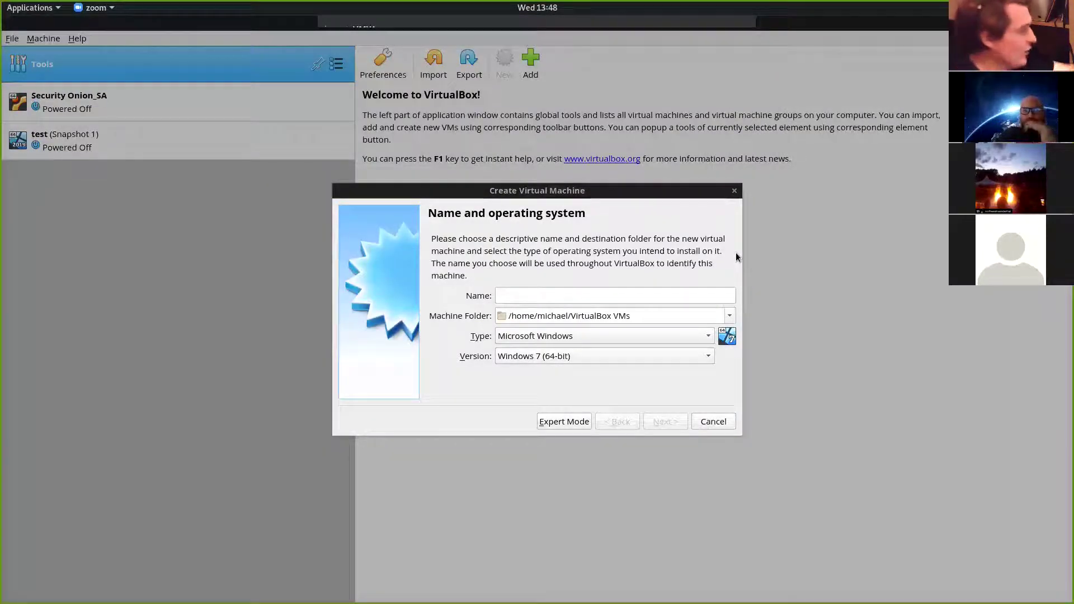
Name the machine 'Windows 10 Client' with type Microsoft Windows and version Windows 10 (64-bit).
{"action": "left_click", "coordinate": [535, 292]}
{"action": "type", "text": "windows 10"}
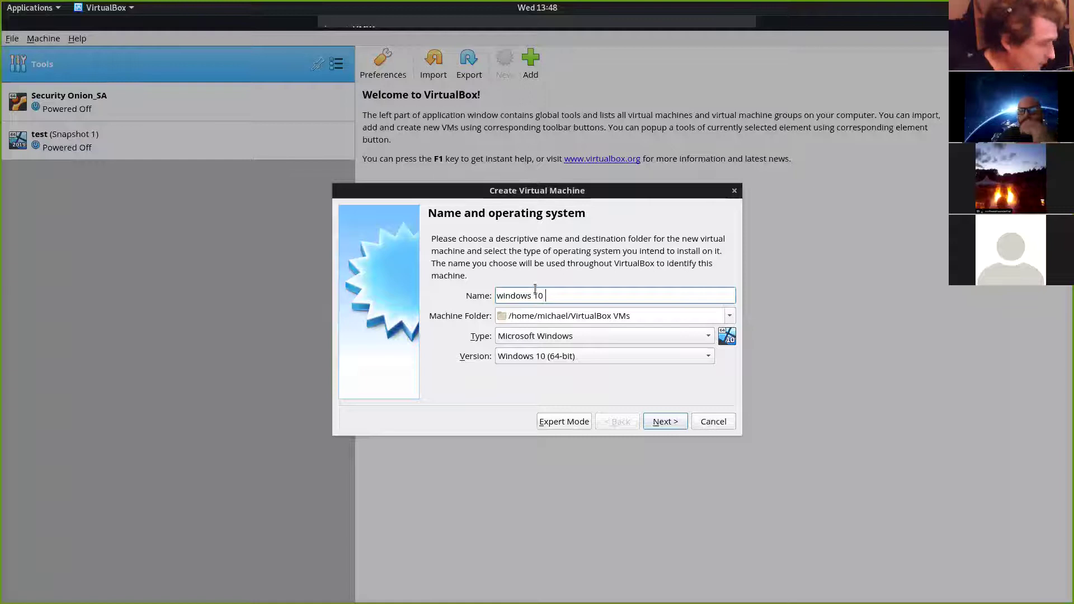
{"action": "key", "text": "Left"}
{"action": "key", "text": "Left"}
{"action": "key", "text": "BackSpace"}
{"action": "type", "text": "W"}
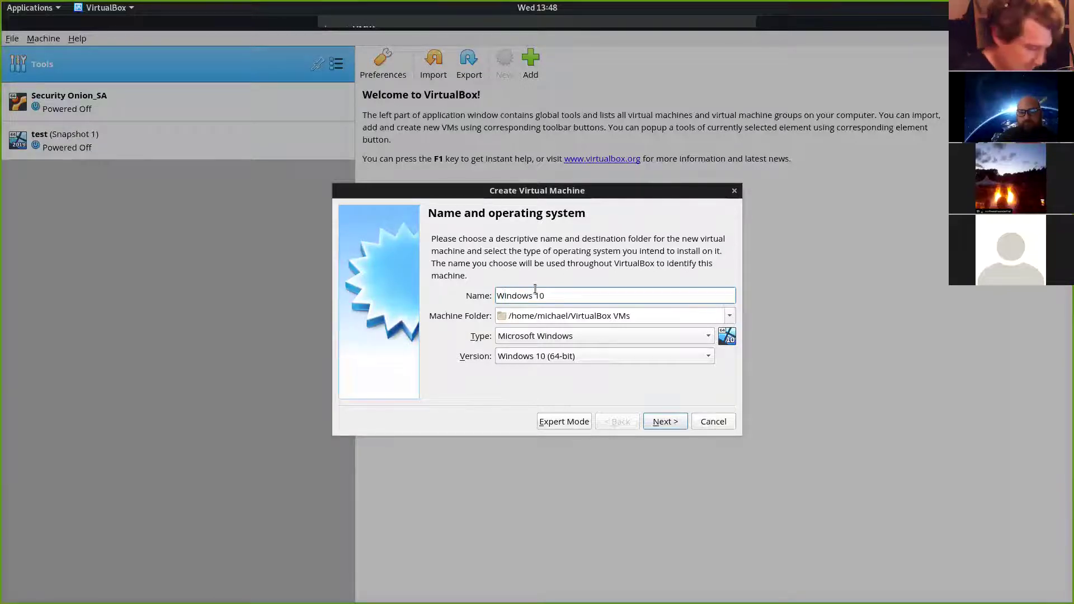
{"action": "type", "text": " Client"}
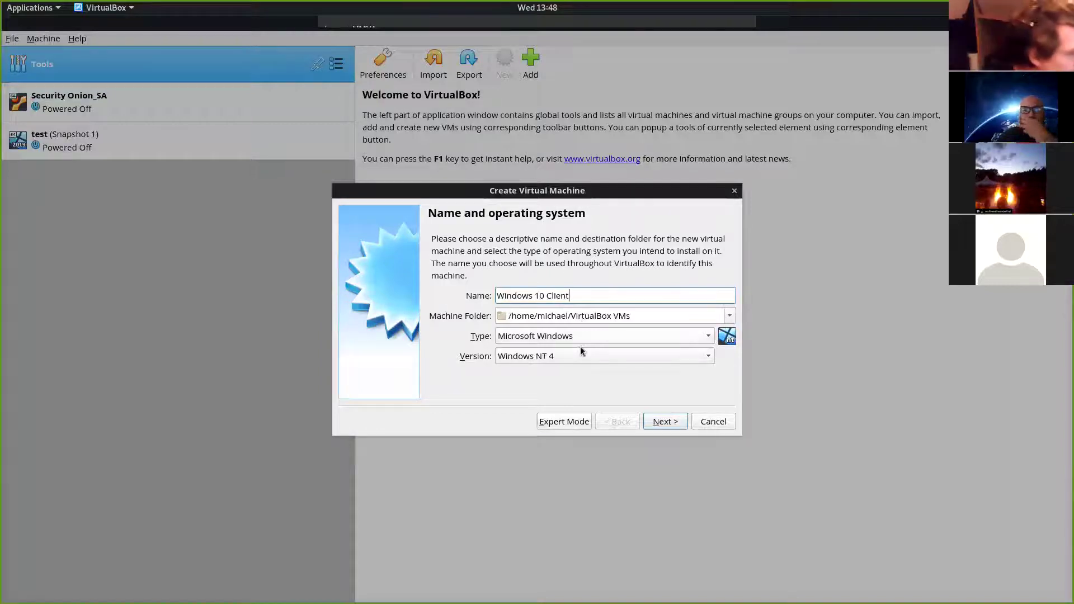
{"action": "left_click", "coordinate": [609, 335]}
{"action": "left_click", "coordinate": [610, 336]}
{"action": "left_click", "coordinate": [608, 356]}
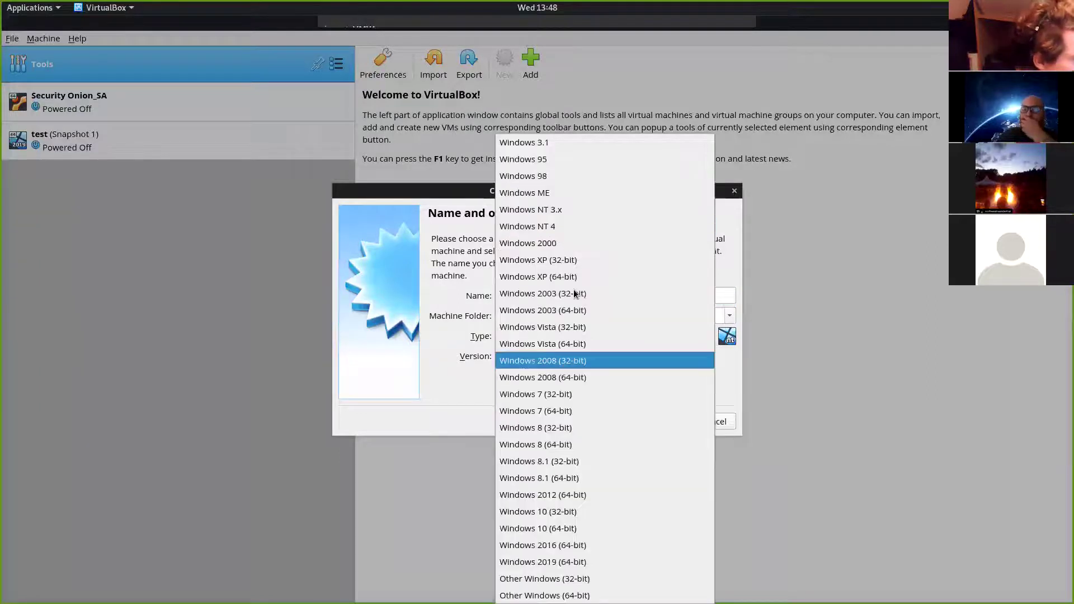
{"action": "left_click", "coordinate": [577, 529]}
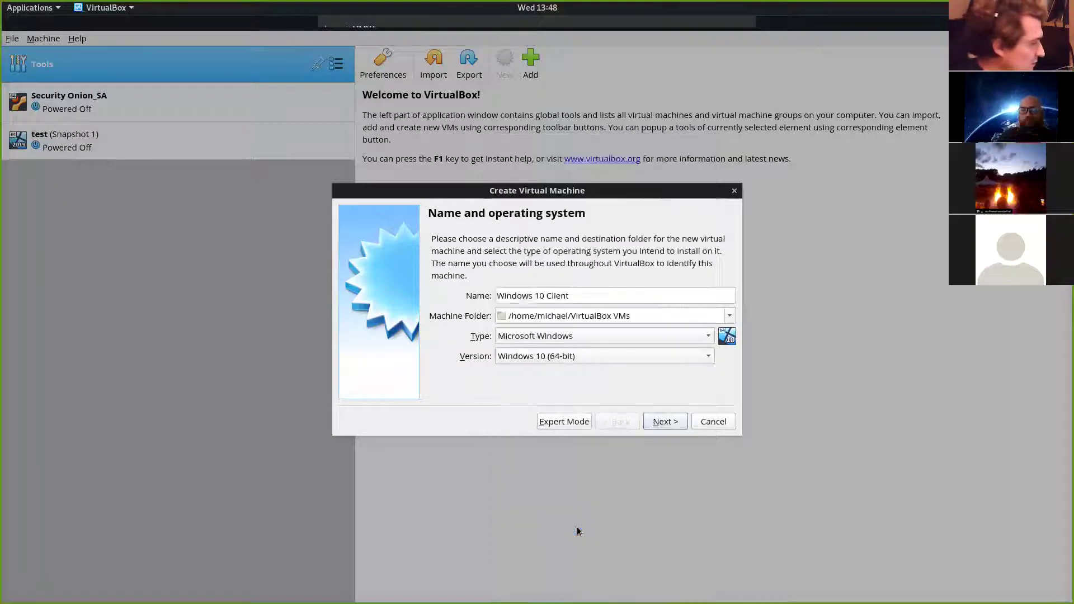
{"action": "left_click", "coordinate": [673, 423]}
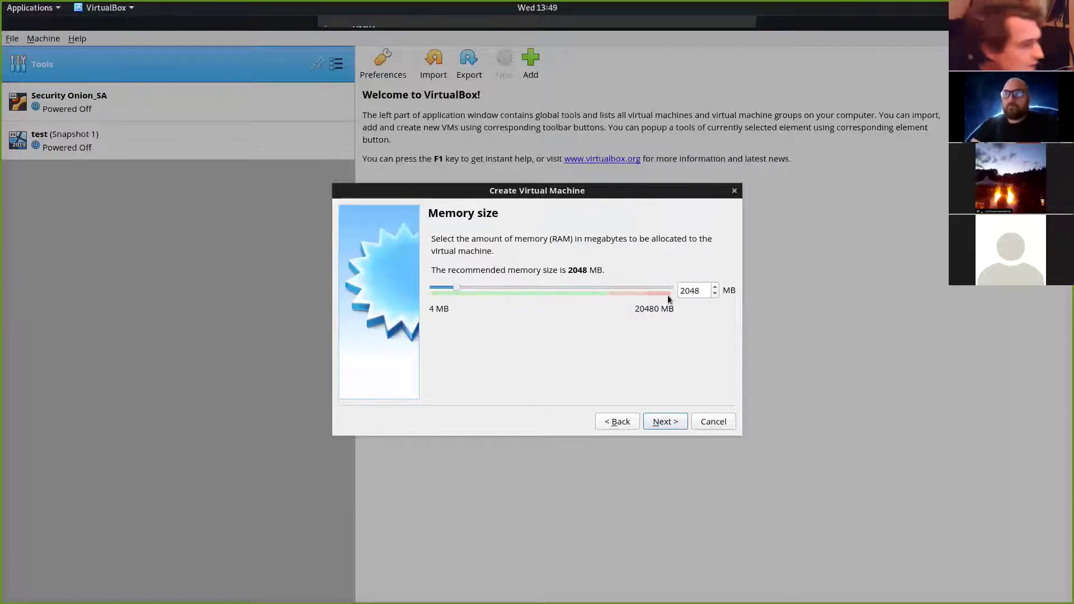
Replace the 2048 MB memory value with 4096 MB and continue.
{"action": "left_click_drag", "start_coordinate": [702, 291], "coordinate": [667, 289]}
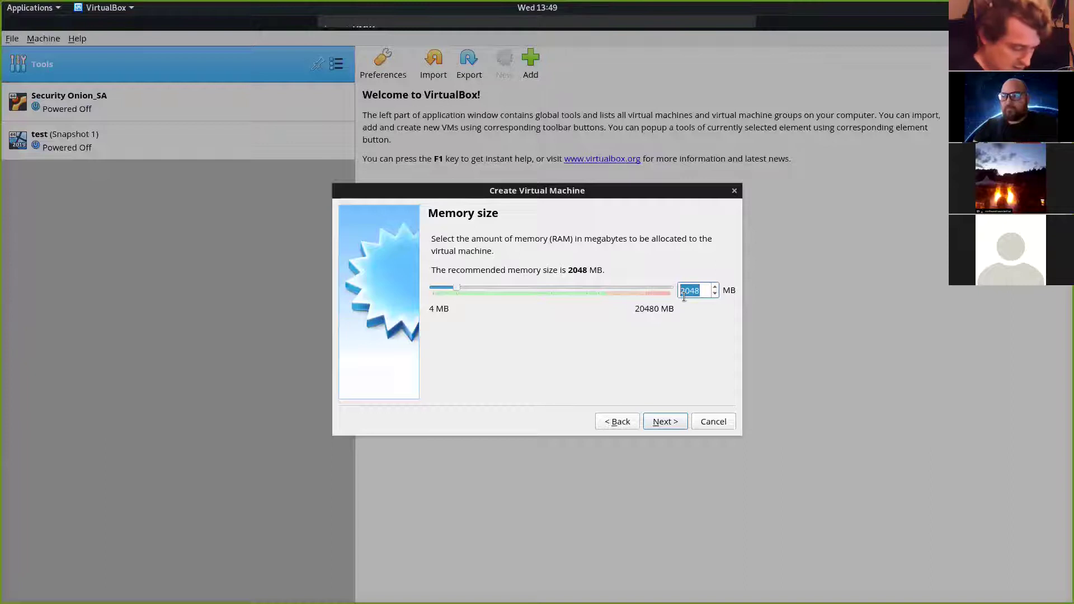
{"action": "type", "text": "4096"}
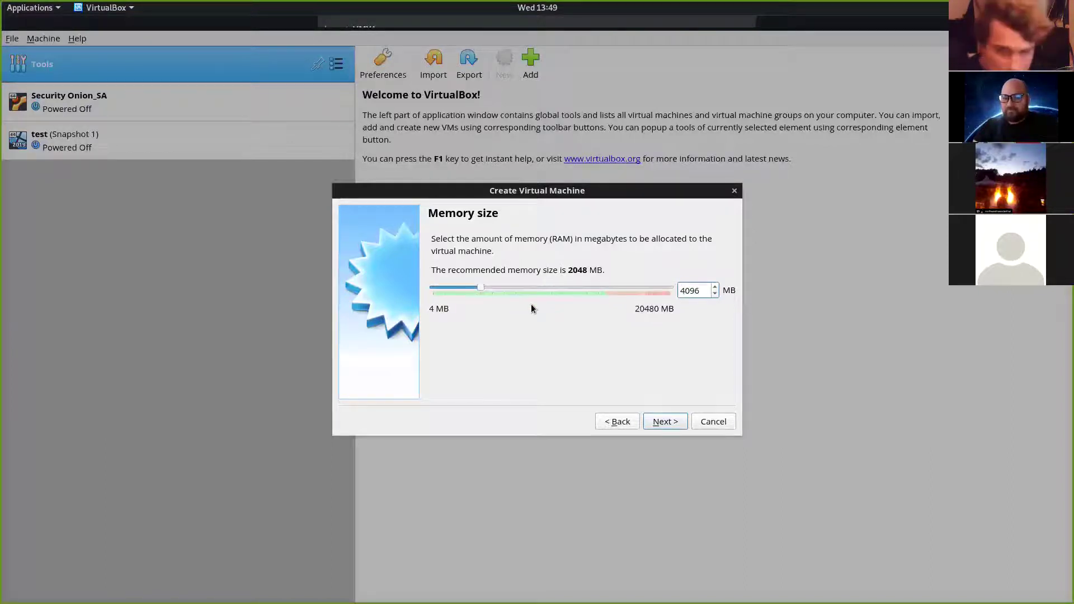
{"action": "left_click", "coordinate": [672, 424]}
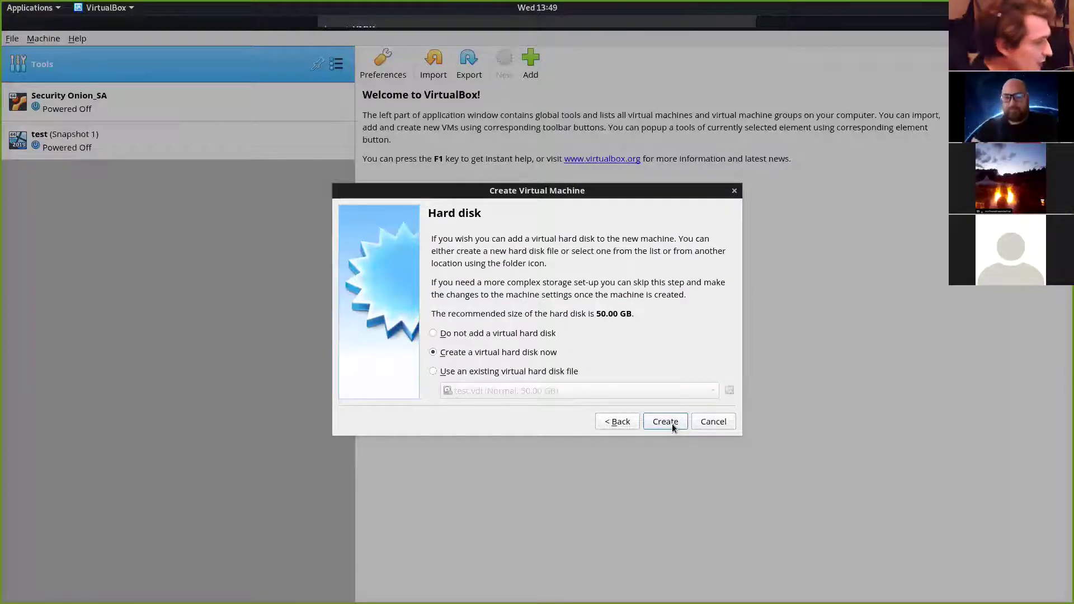
Create a dynamically allocated 50.00 GB VDI hard disk for Windows 10 Client.
{"action": "left_click", "coordinate": [673, 424]}
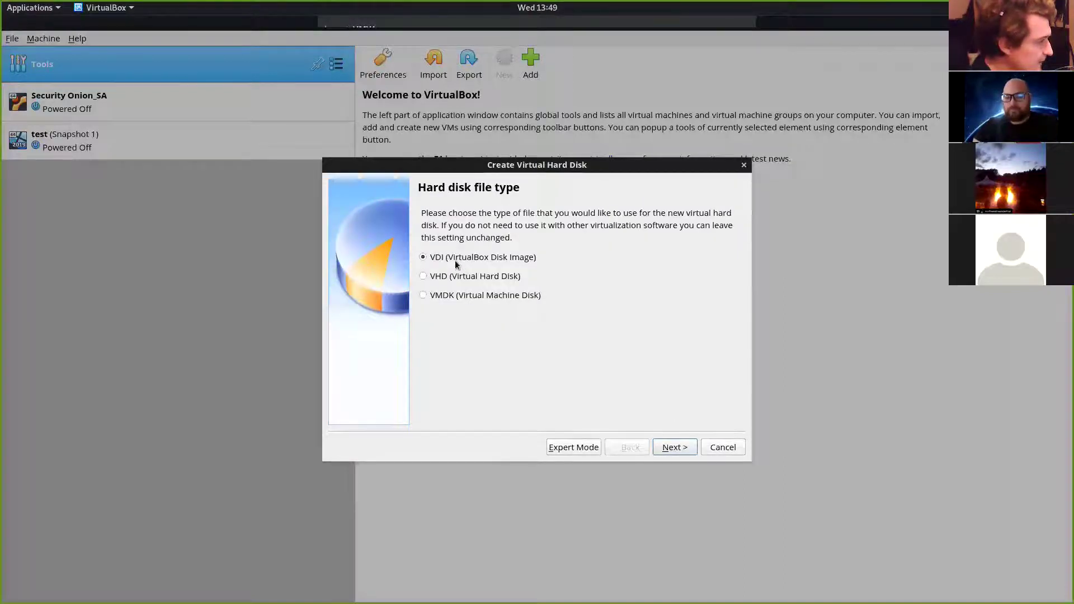
{"action": "left_click", "coordinate": [673, 447]}
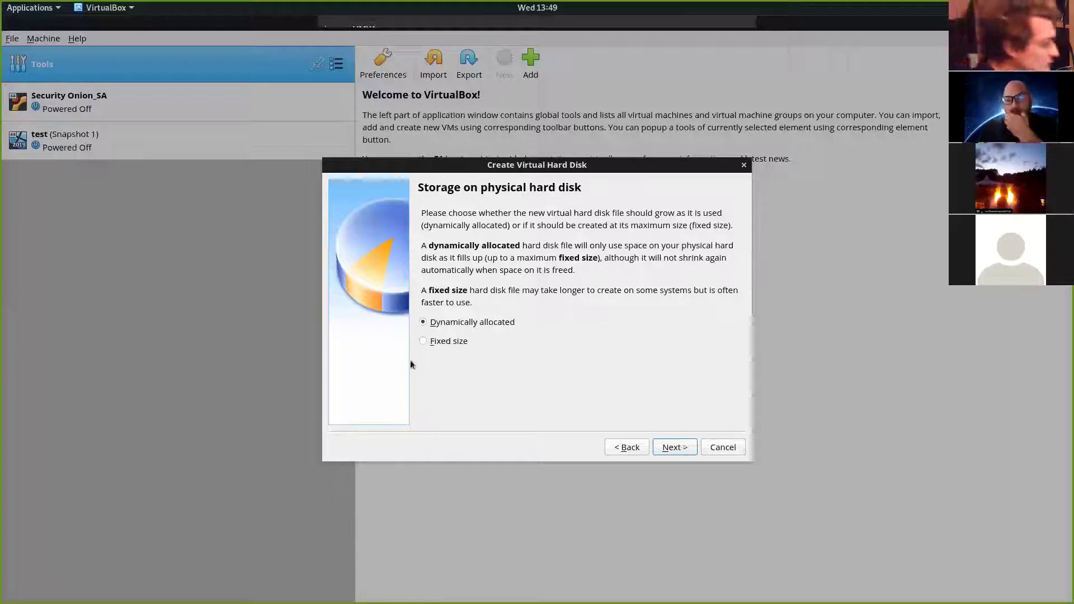
{"action": "left_click", "coordinate": [423, 342]}
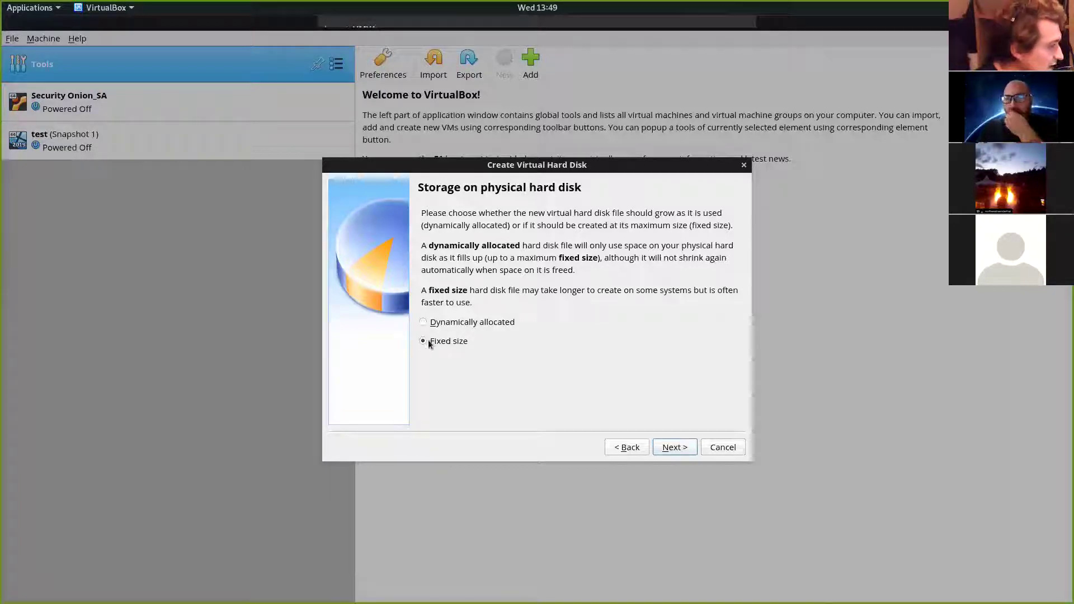
{"action": "left_click", "coordinate": [423, 322]}
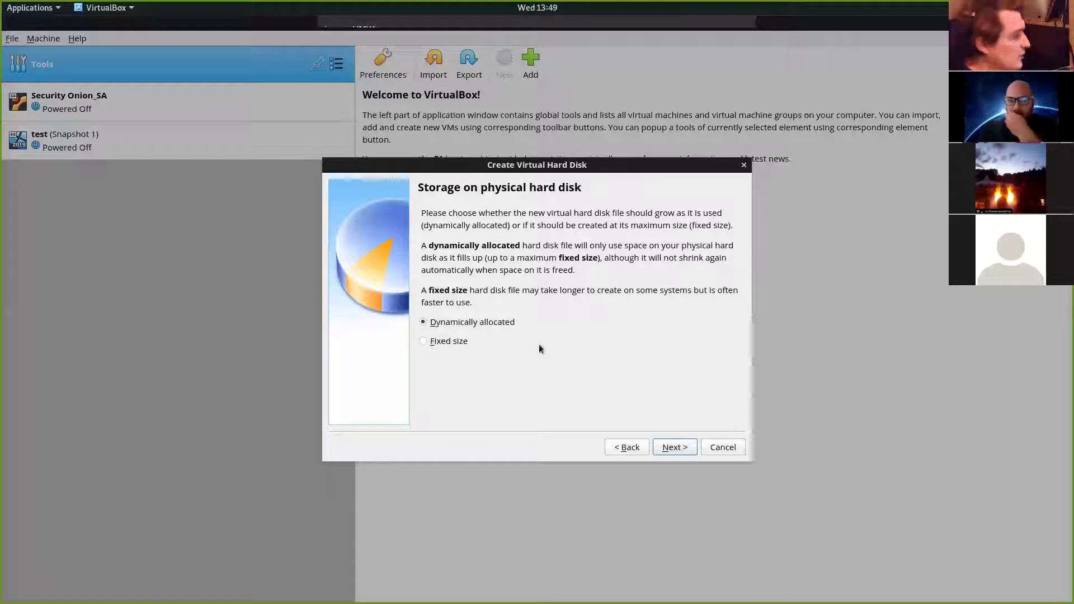
{"action": "left_click", "coordinate": [682, 447]}
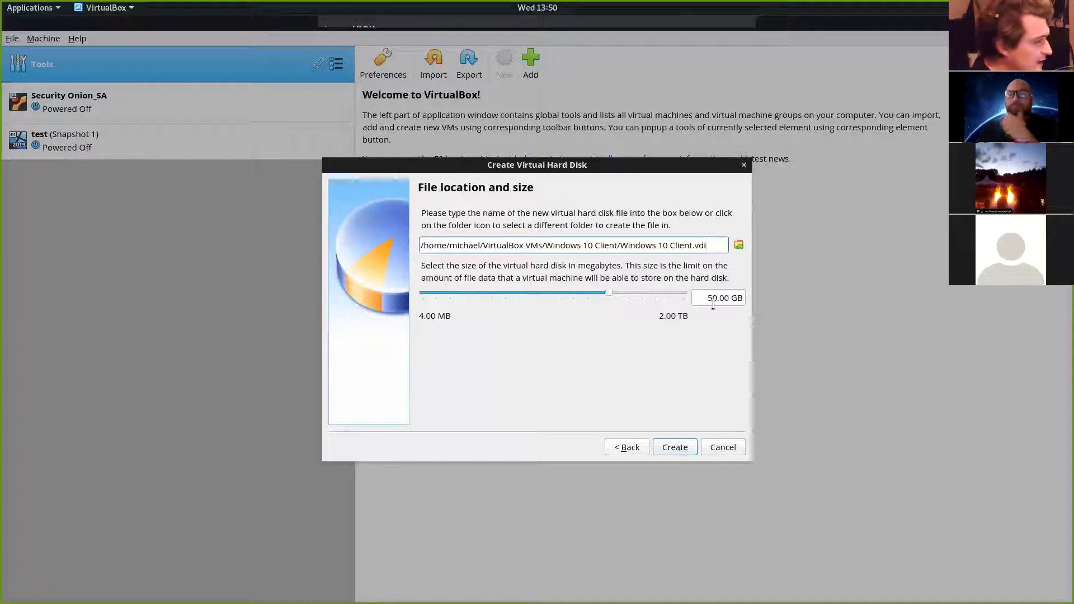
{"action": "left_click", "coordinate": [717, 298]}
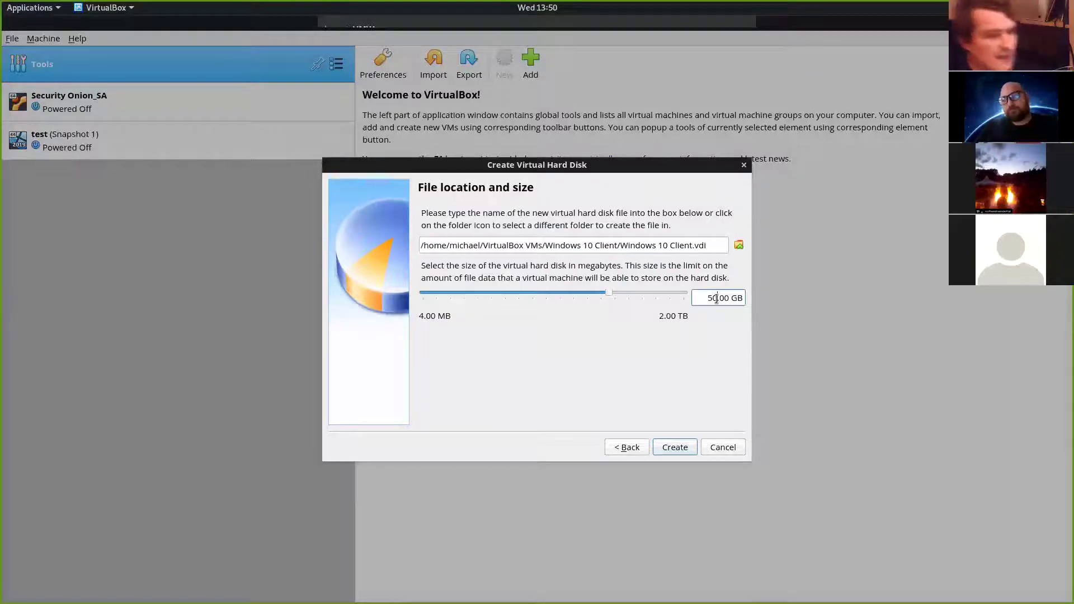
{"action": "left_click", "coordinate": [676, 448]}
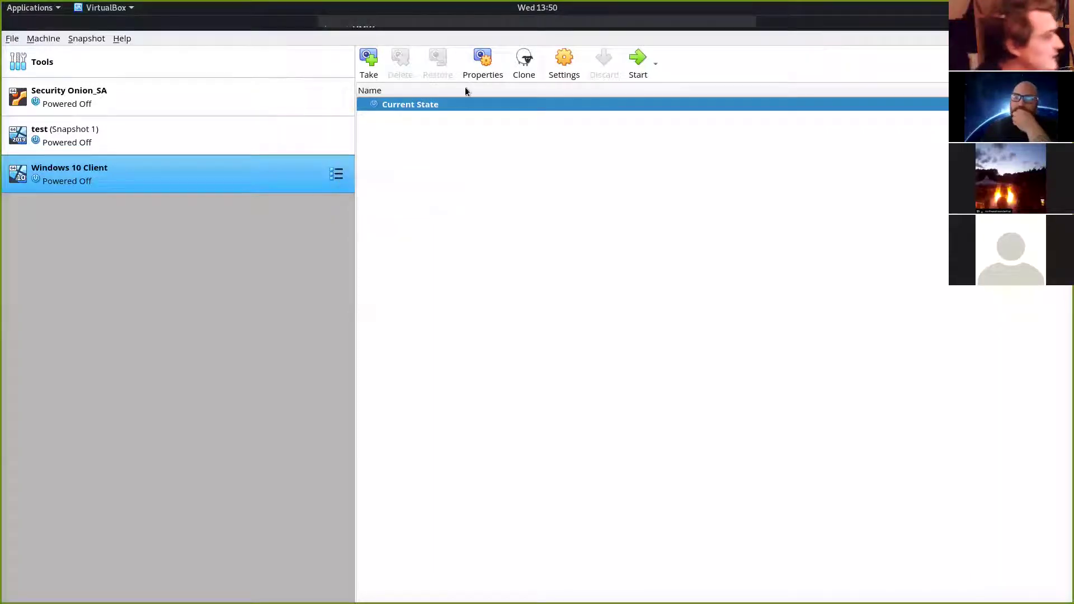
Show the machine's details, then in Storage settings browse for a disk file for the empty optical drive.
{"action": "left_click", "coordinate": [336, 176]}
{"action": "left_click", "coordinate": [393, 168]}
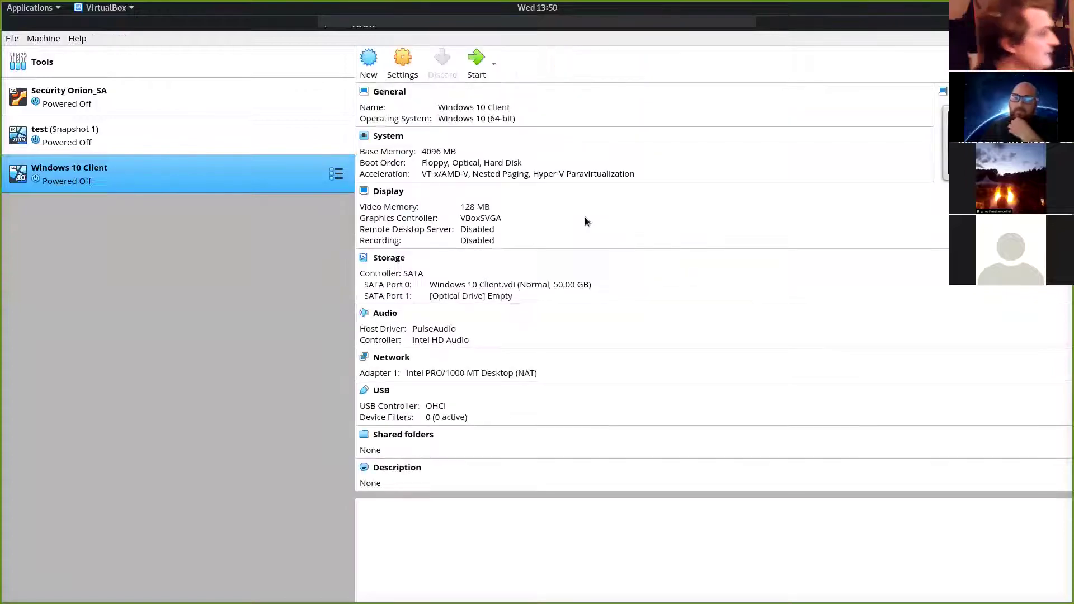
{"action": "left_click", "coordinate": [402, 75]}
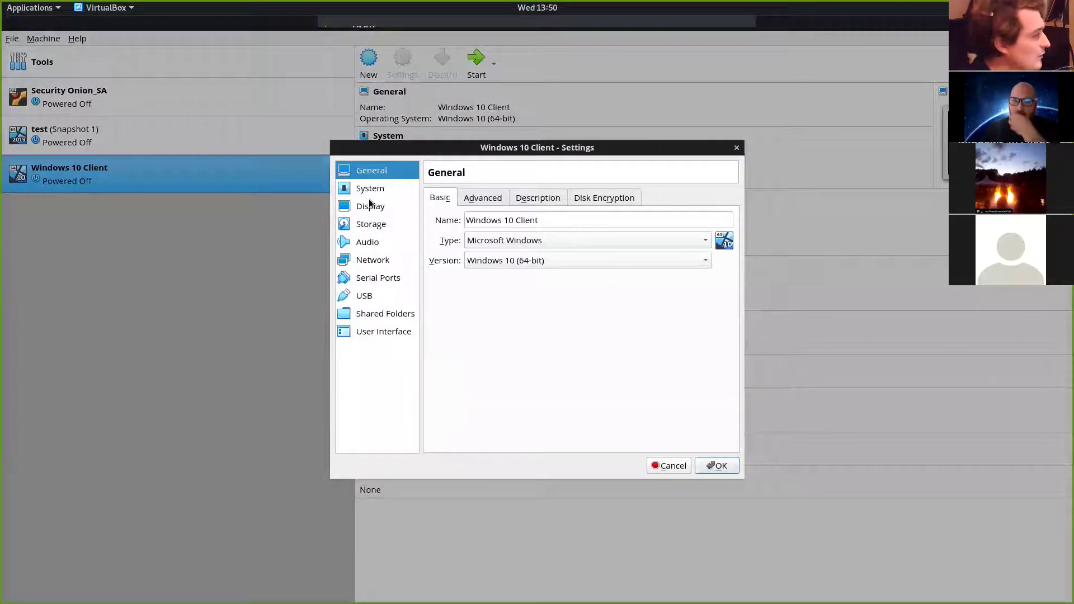
{"action": "left_click", "coordinate": [368, 193]}
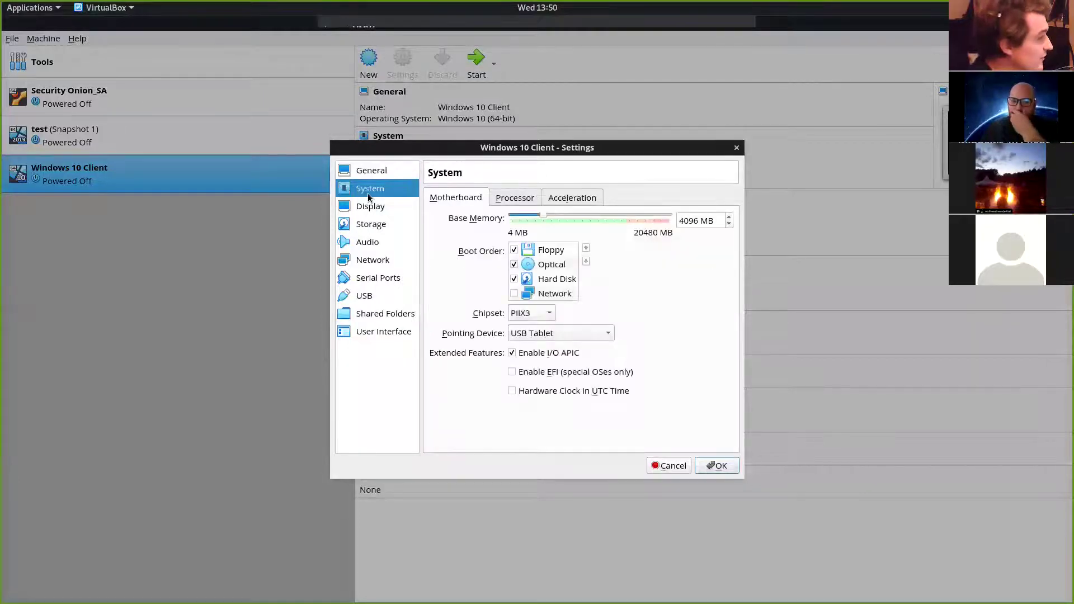
{"action": "left_click", "coordinate": [371, 224]}
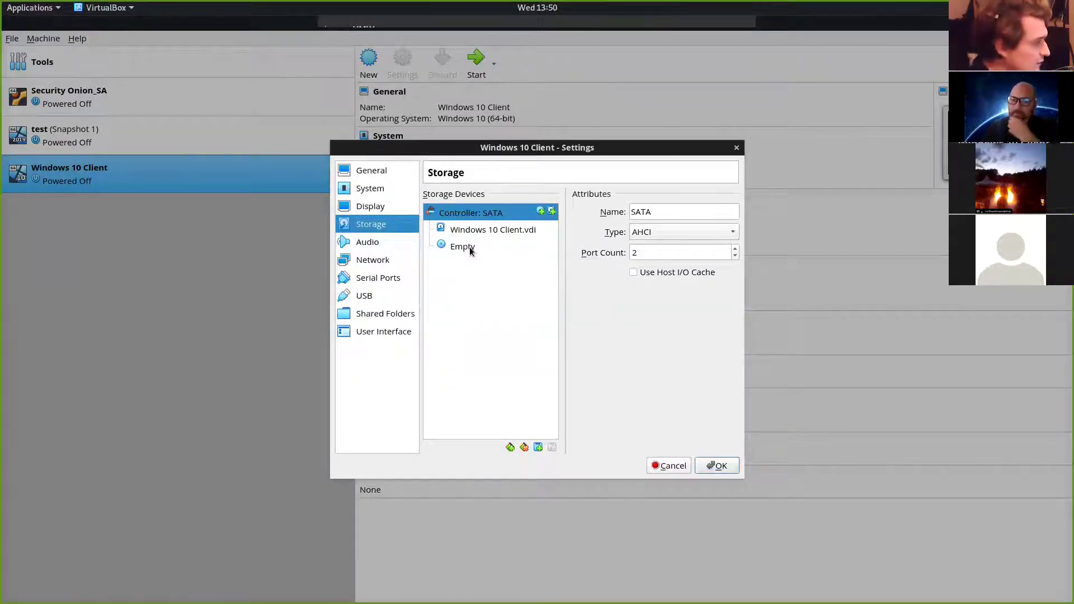
{"action": "left_click", "coordinate": [470, 249]}
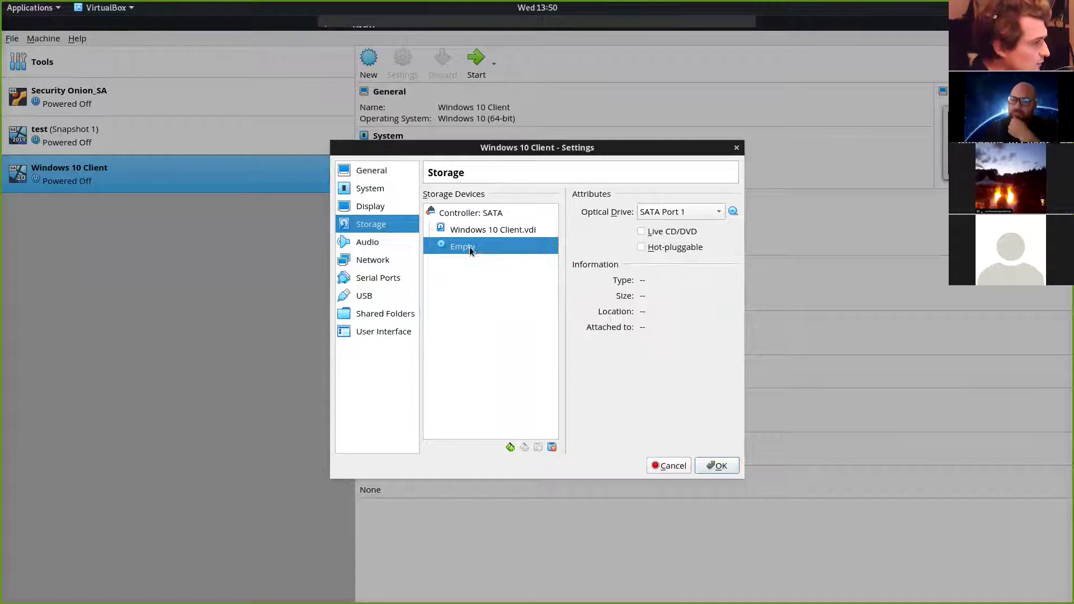
{"action": "left_click", "coordinate": [733, 212]}
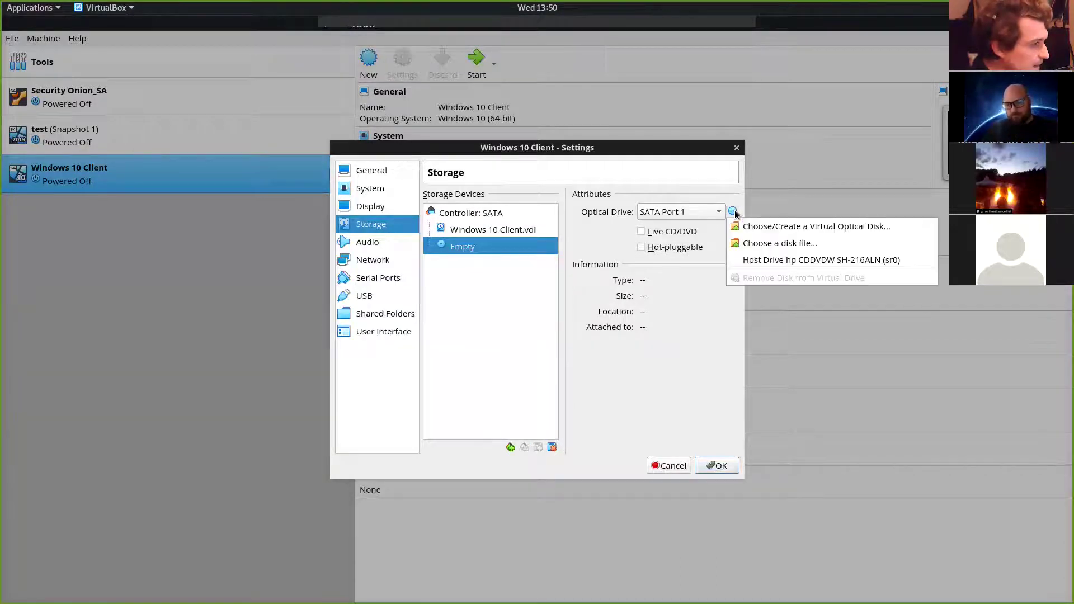
{"action": "left_click", "coordinate": [770, 241]}
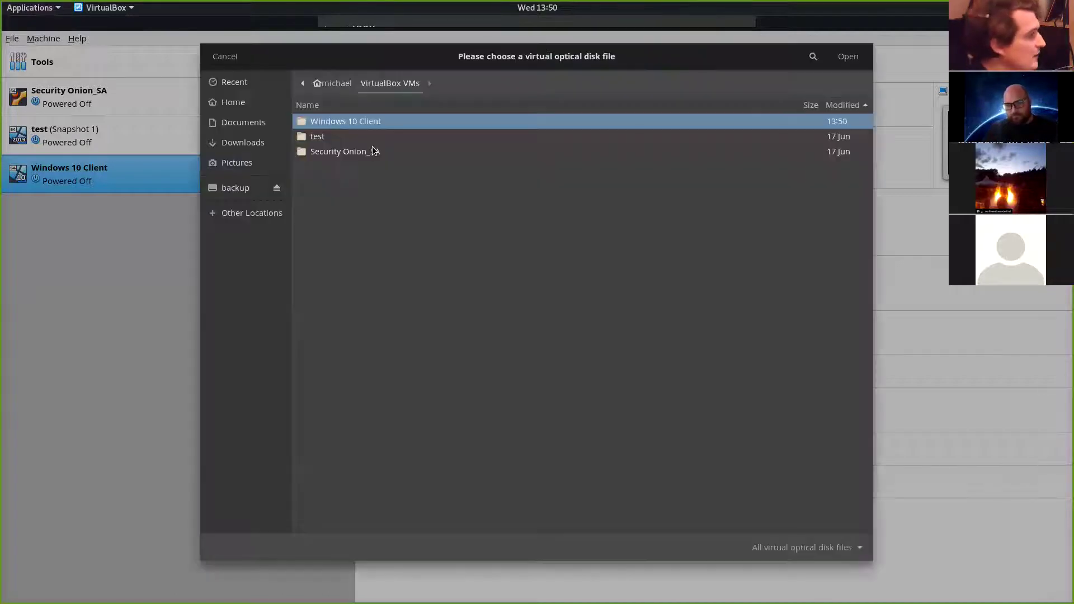
Attach the Windows 10 ISO from backup/VMWare/ISOs to the optical drive, save, and start the VM.
{"action": "left_click", "coordinate": [338, 89]}
{"action": "left_click", "coordinate": [246, 188]}
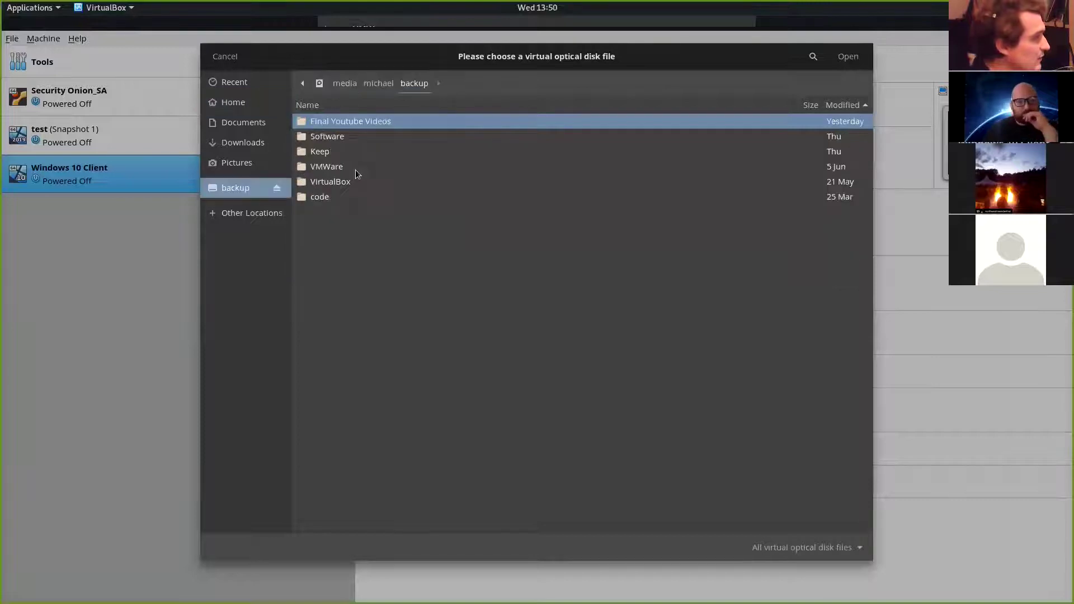
{"action": "double_click", "coordinate": [336, 136]}
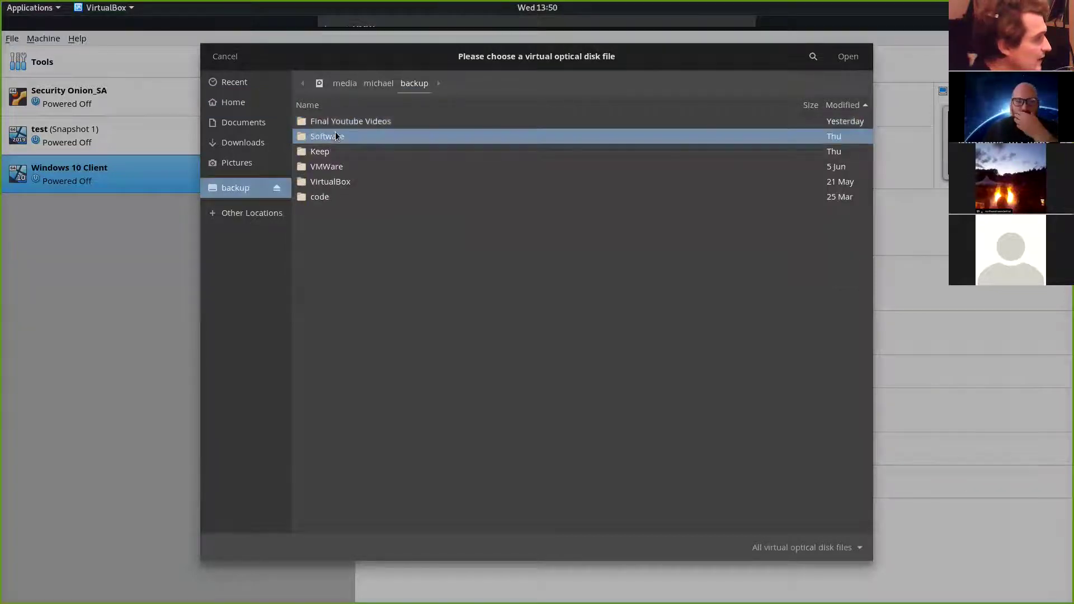
{"action": "left_click", "coordinate": [420, 82]}
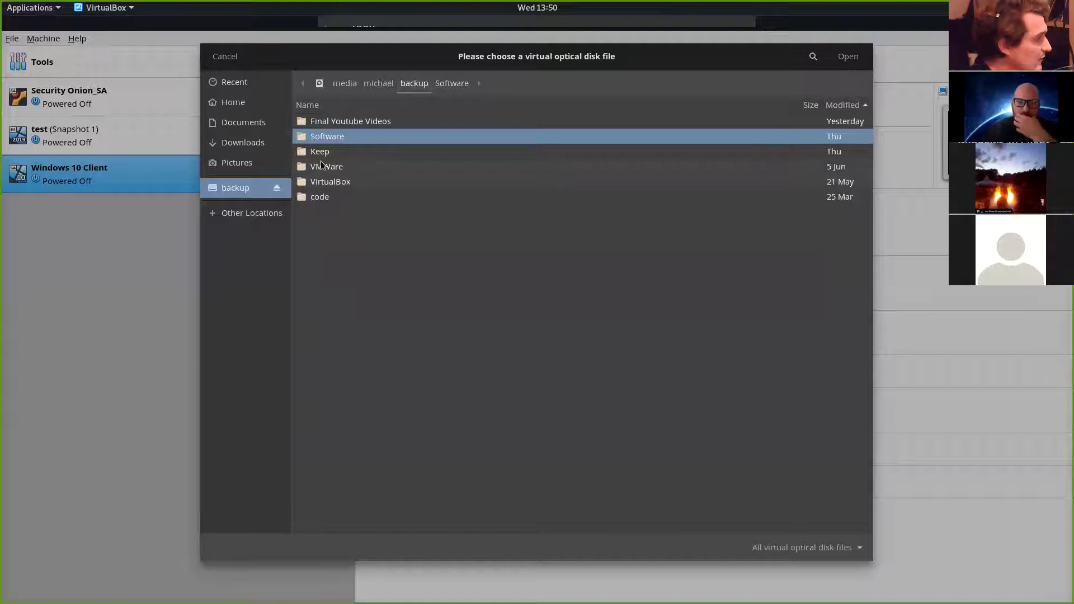
{"action": "double_click", "coordinate": [320, 163]}
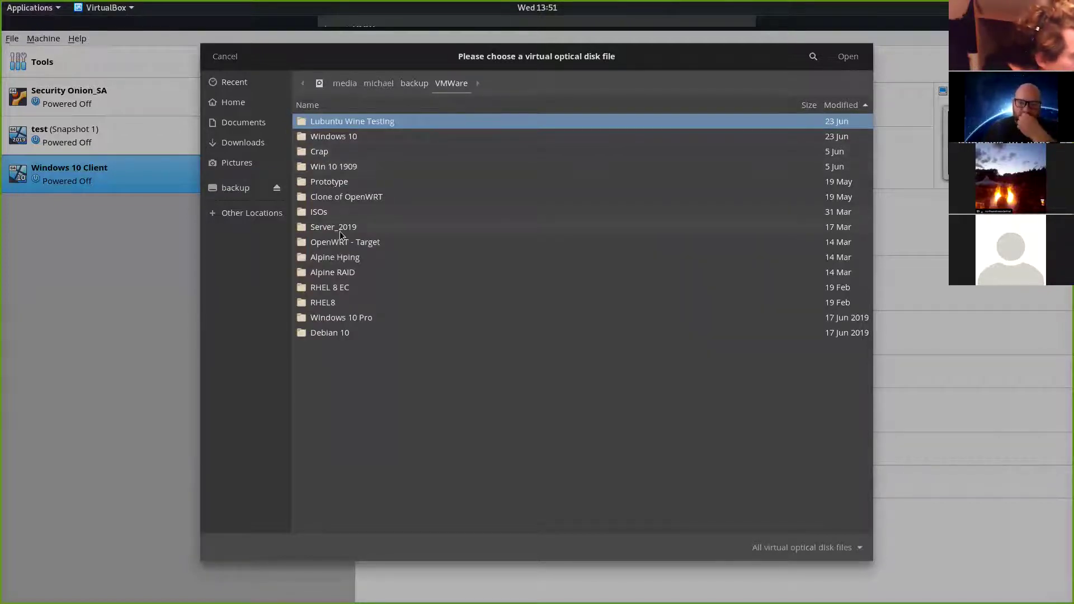
{"action": "double_click", "coordinate": [343, 212]}
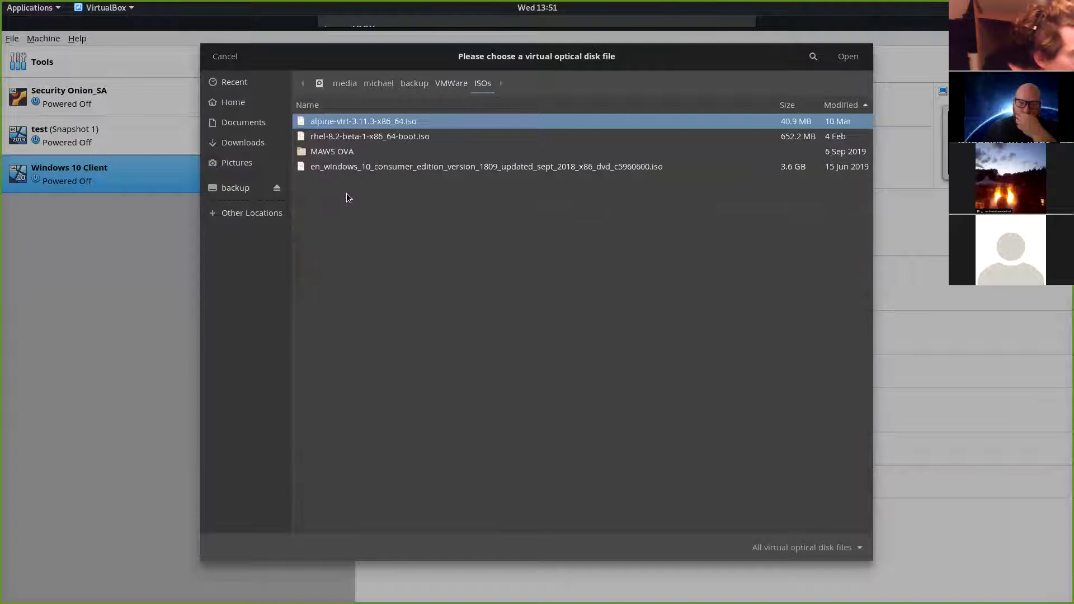
{"action": "left_click", "coordinate": [368, 168]}
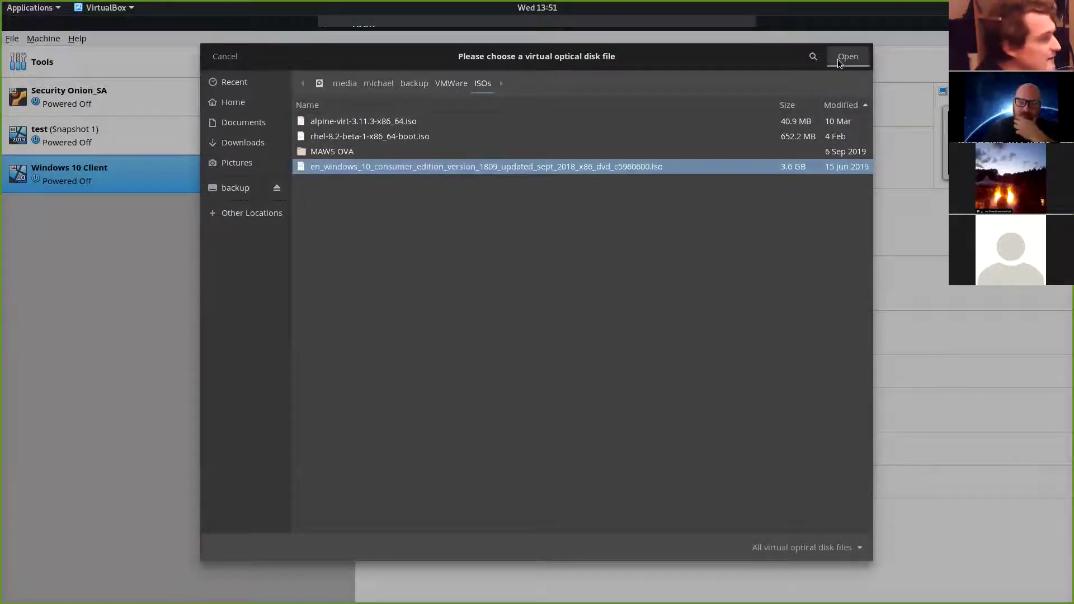
{"action": "key", "text": "Return"}
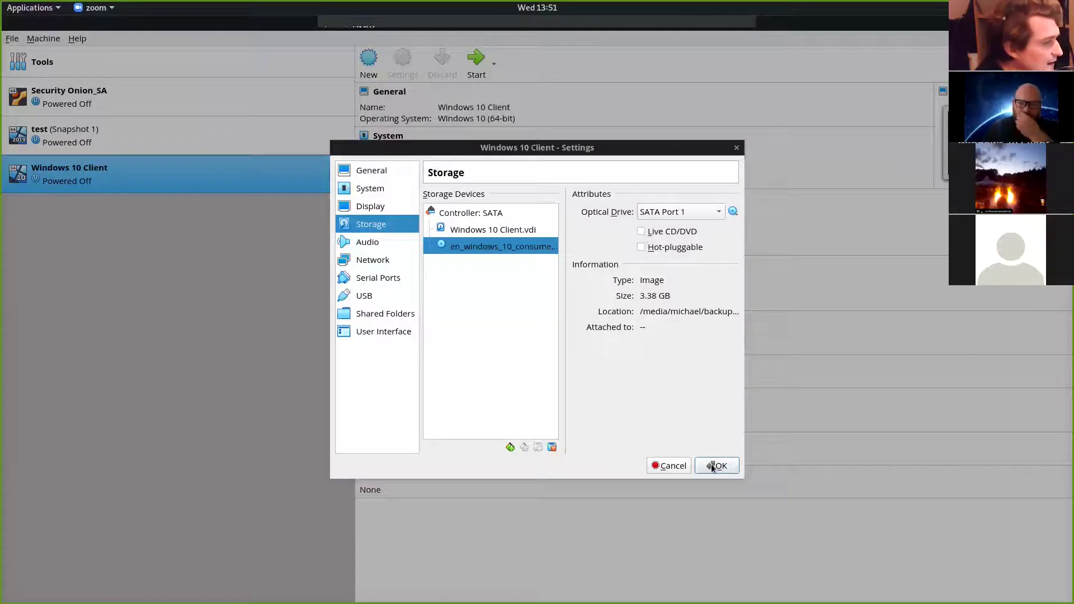
{"action": "left_click", "coordinate": [716, 466]}
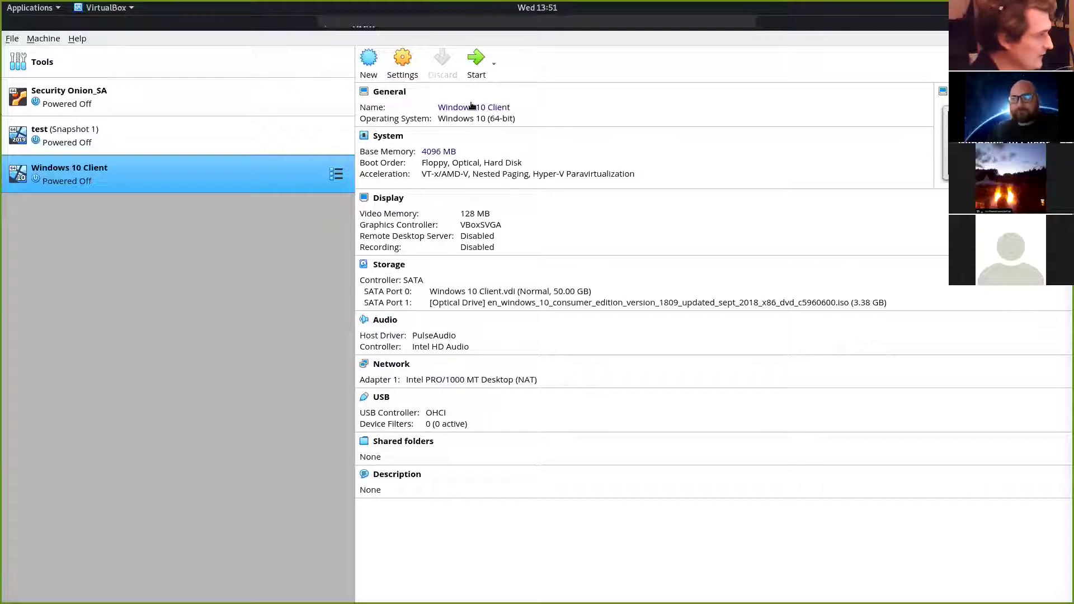
{"action": "left_click", "coordinate": [476, 75]}
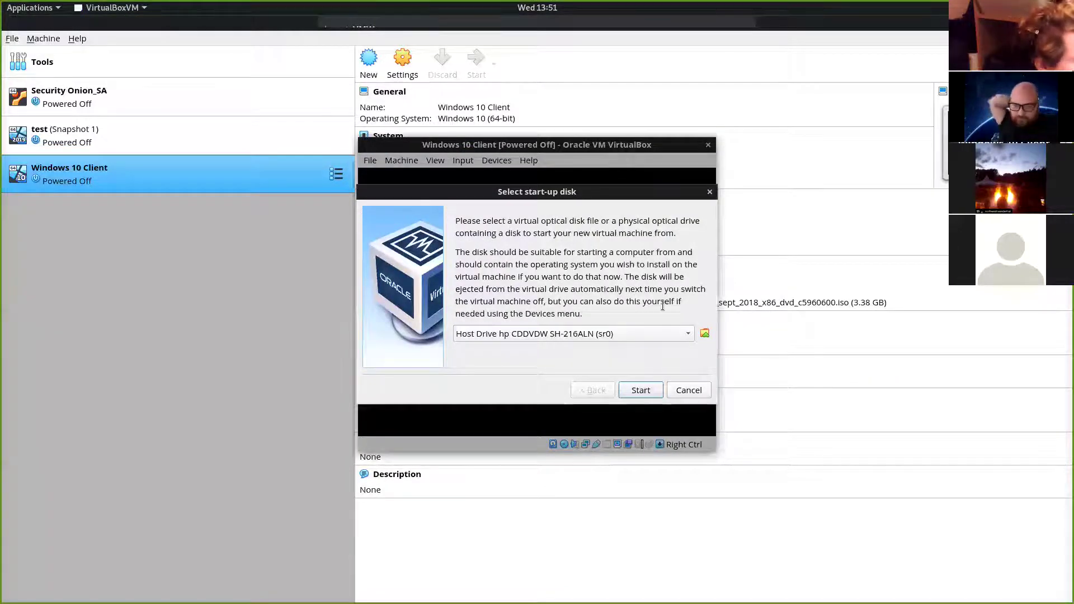
Boot from the en_windows_10_consumer_edition_version_1809 ISO as the start-up disk.
{"action": "left_click", "coordinate": [669, 338]}
{"action": "left_click", "coordinate": [671, 351]}
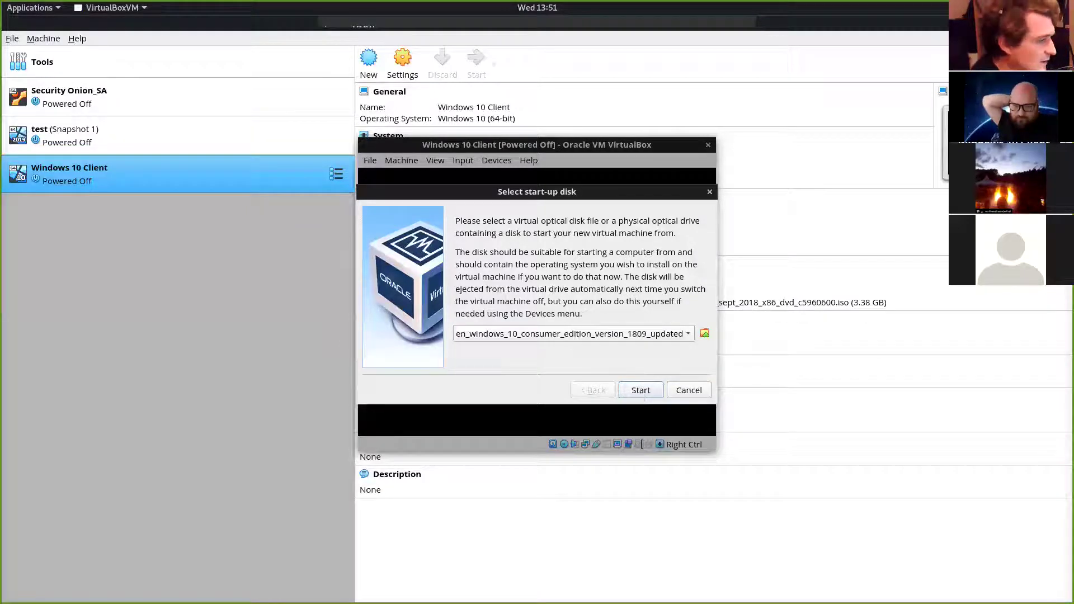
{"action": "left_click", "coordinate": [641, 391]}
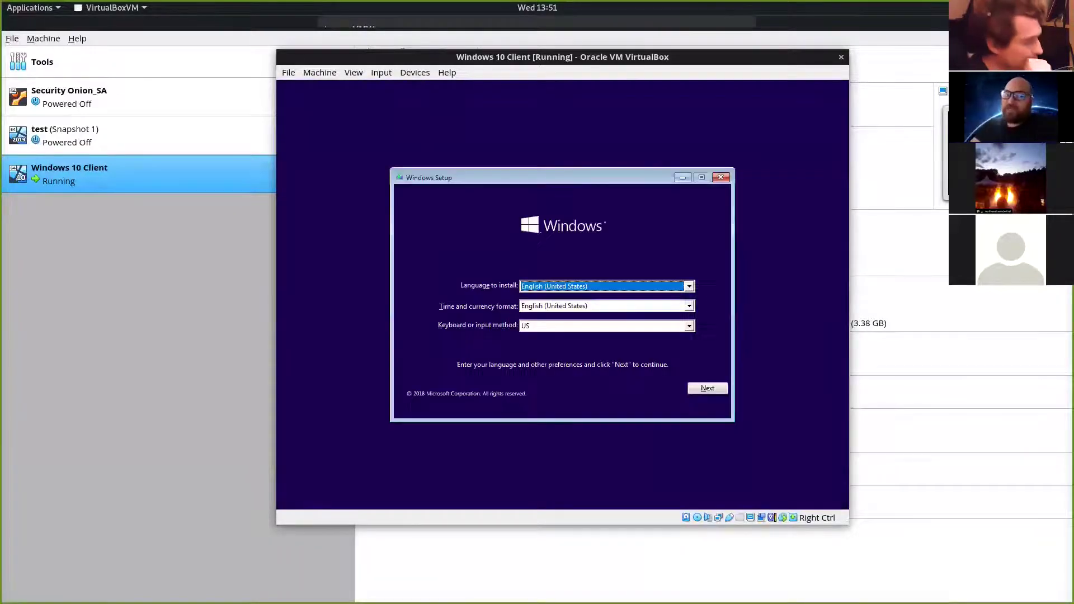
Set the time and currency format to English (United Kingdom) and start the Windows installation.
{"action": "left_click", "coordinate": [586, 306]}
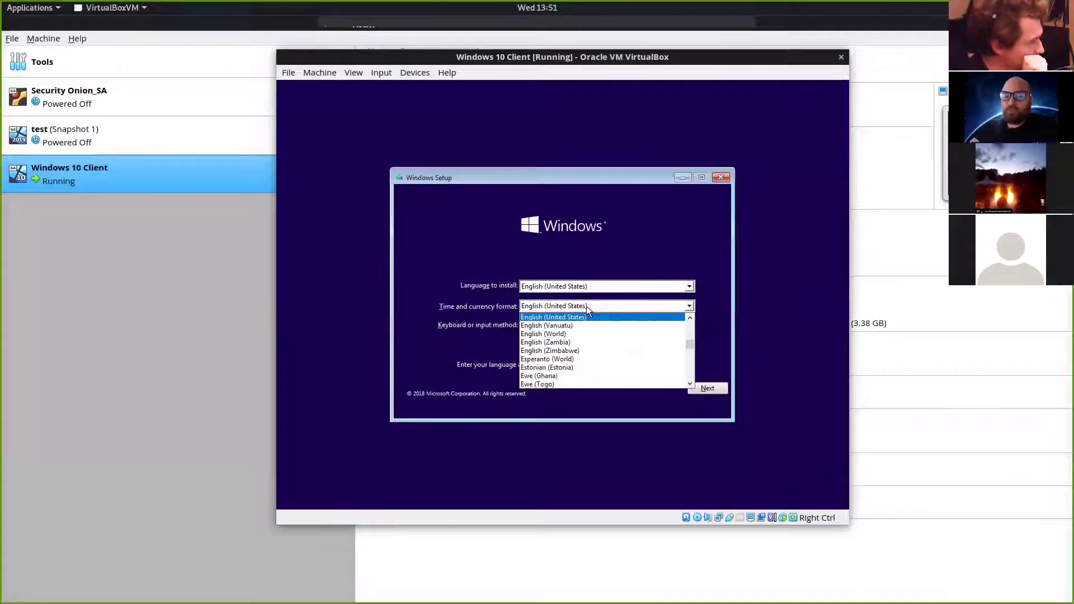
{"action": "scroll", "coordinate": [585, 337], "scroll_direction": "up", "scroll_amount": 3}
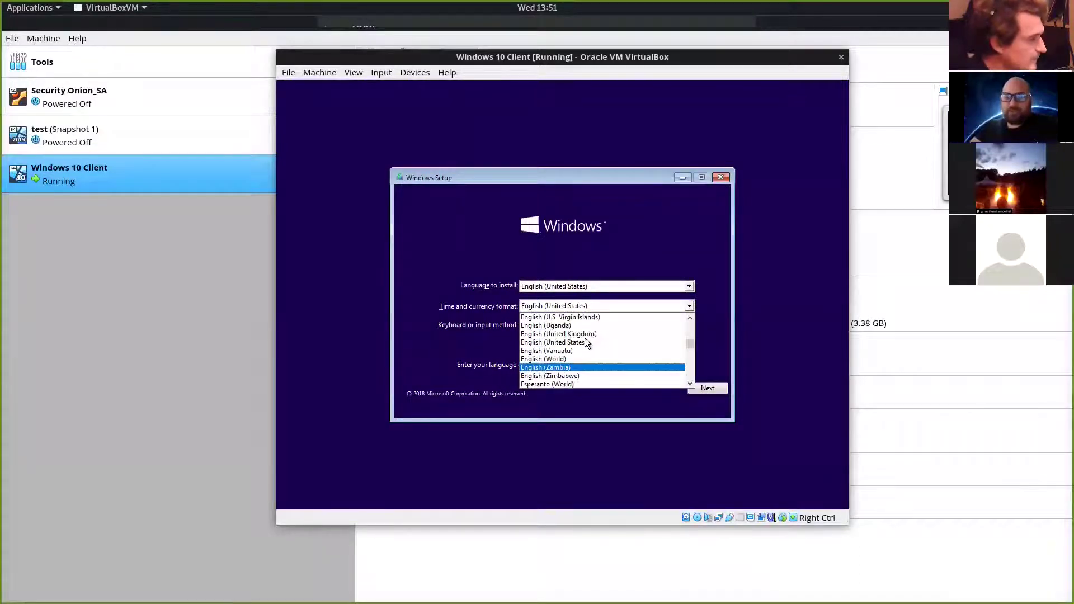
{"action": "left_click", "coordinate": [585, 335]}
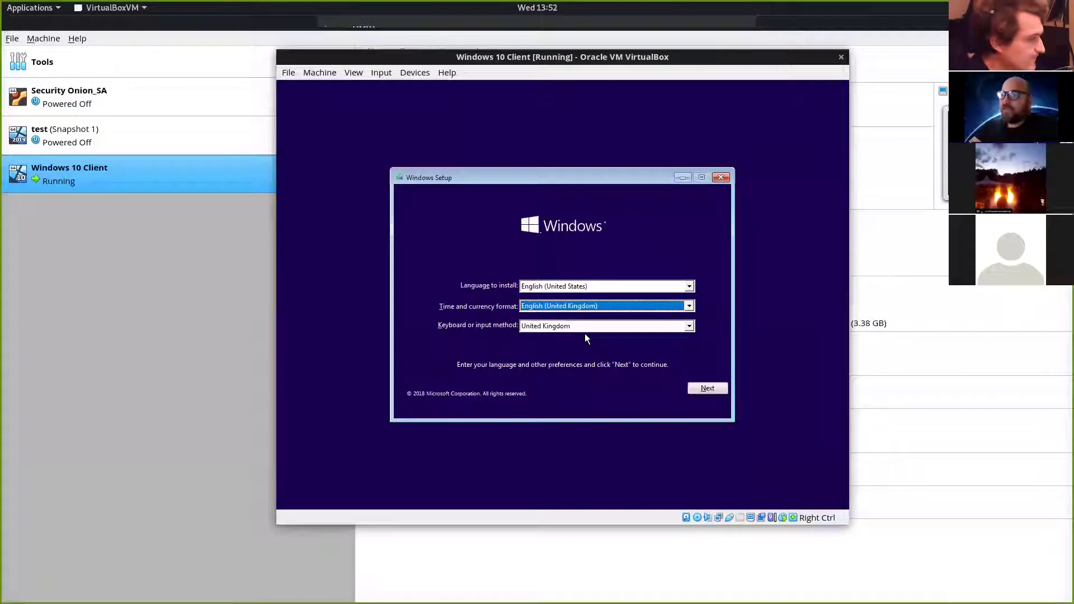
{"action": "left_click", "coordinate": [707, 388]}
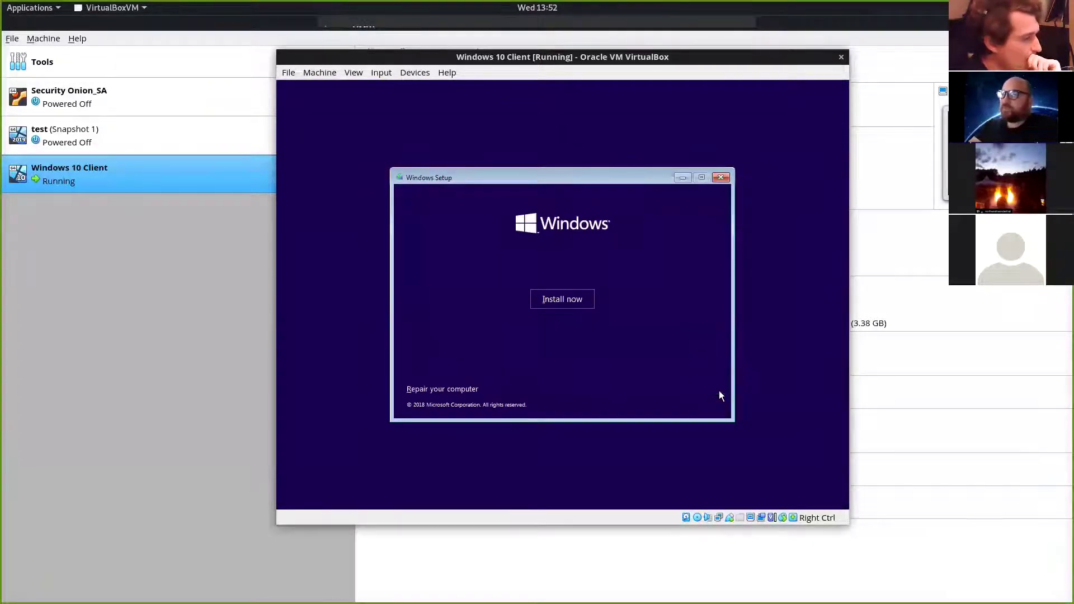
{"action": "left_click", "coordinate": [545, 298]}
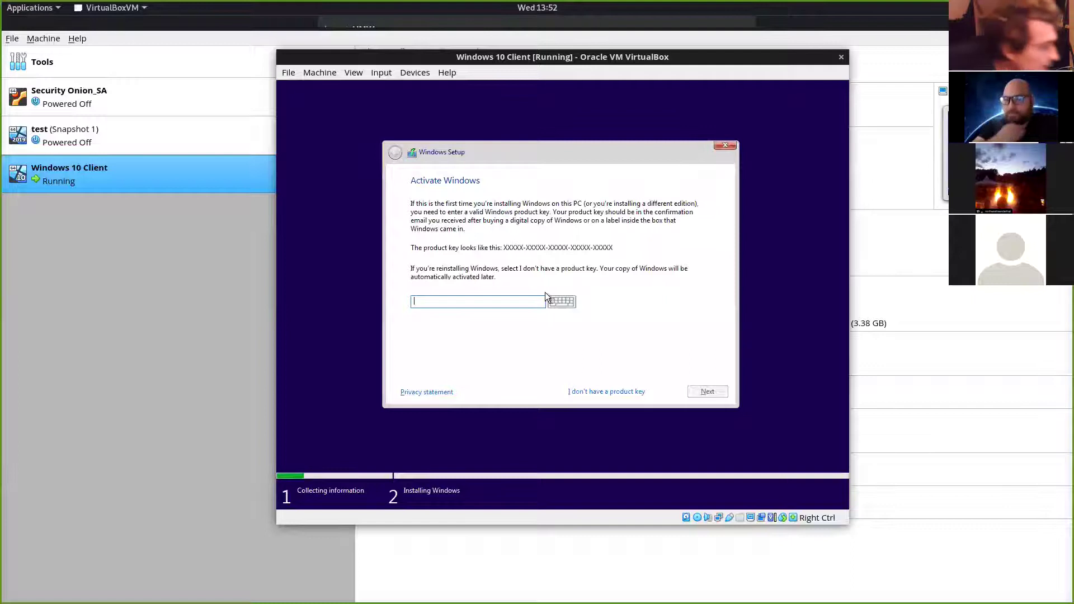
Skip the product key, pick the Windows 10 Pro edition, and accept the license terms.
{"action": "left_click", "coordinate": [612, 391]}
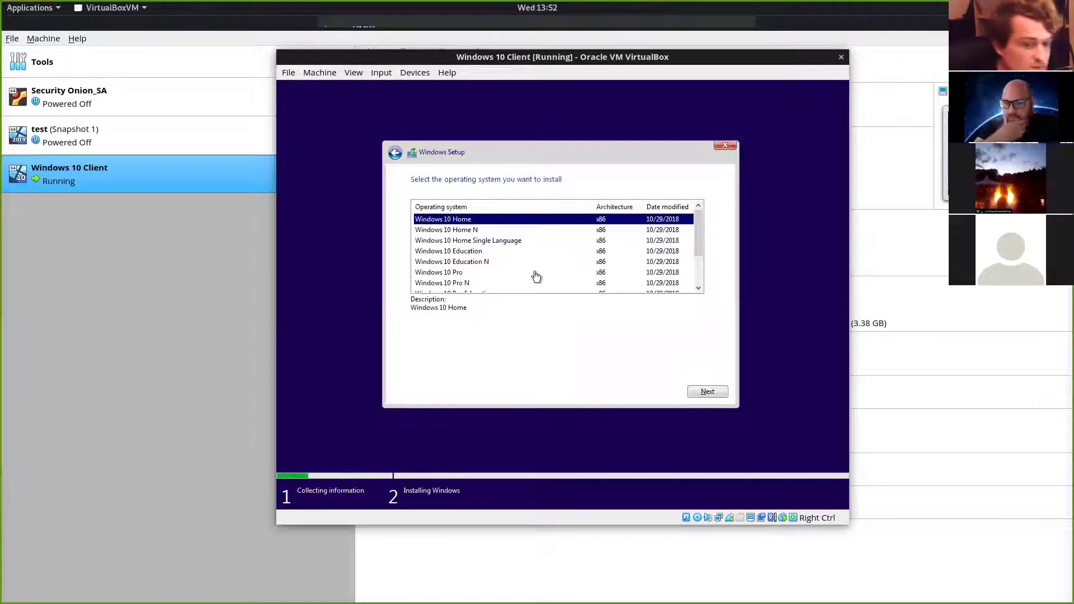
{"action": "scroll", "coordinate": [524, 262], "scroll_direction": "down", "scroll_amount": 1}
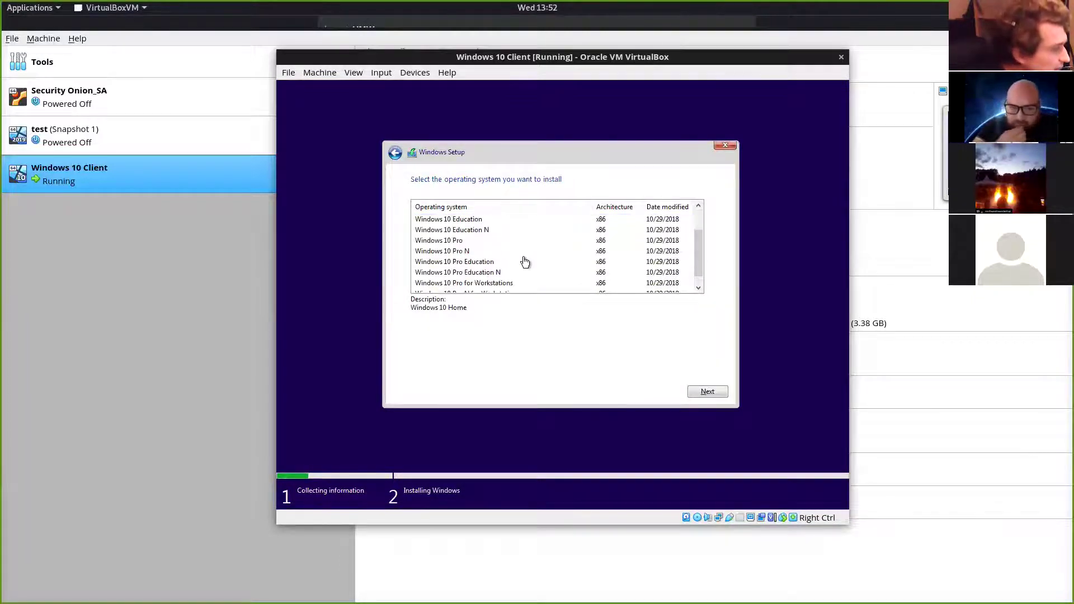
{"action": "left_click", "coordinate": [440, 241]}
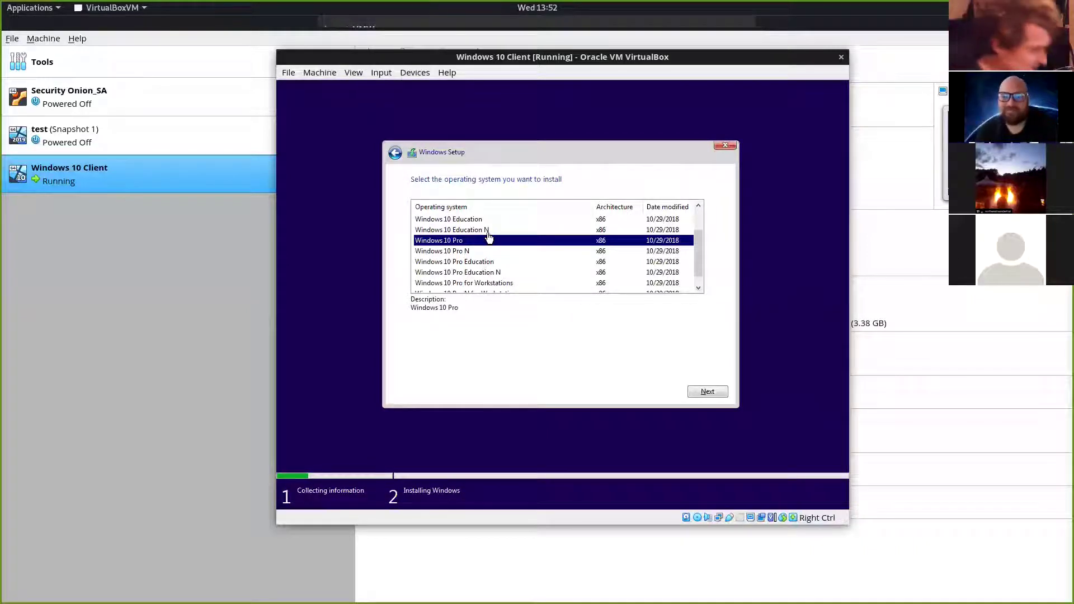
{"action": "left_click", "coordinate": [712, 392]}
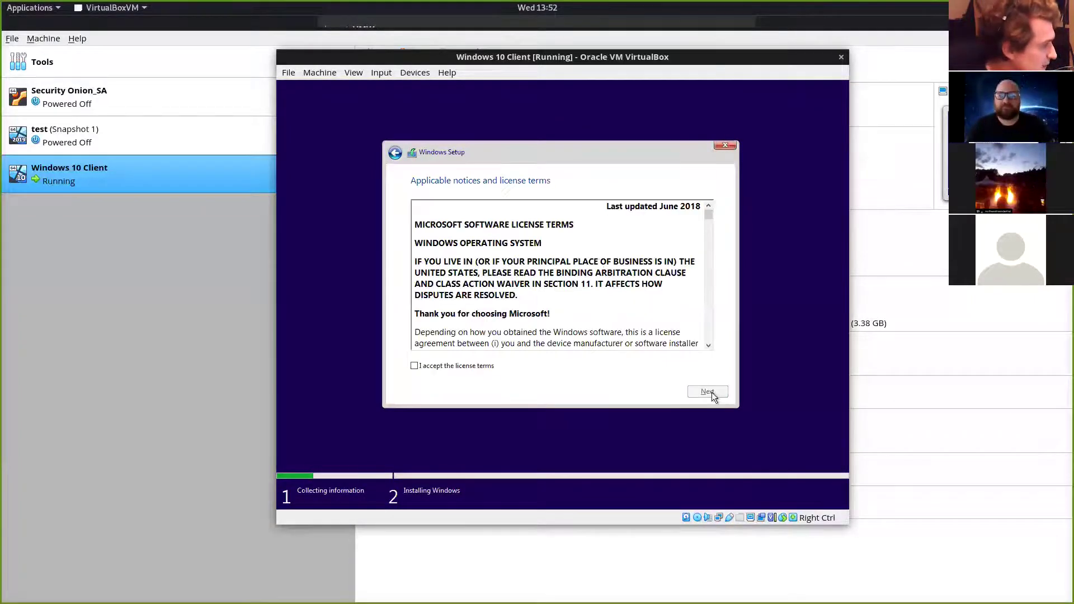
{"action": "left_click", "coordinate": [436, 367]}
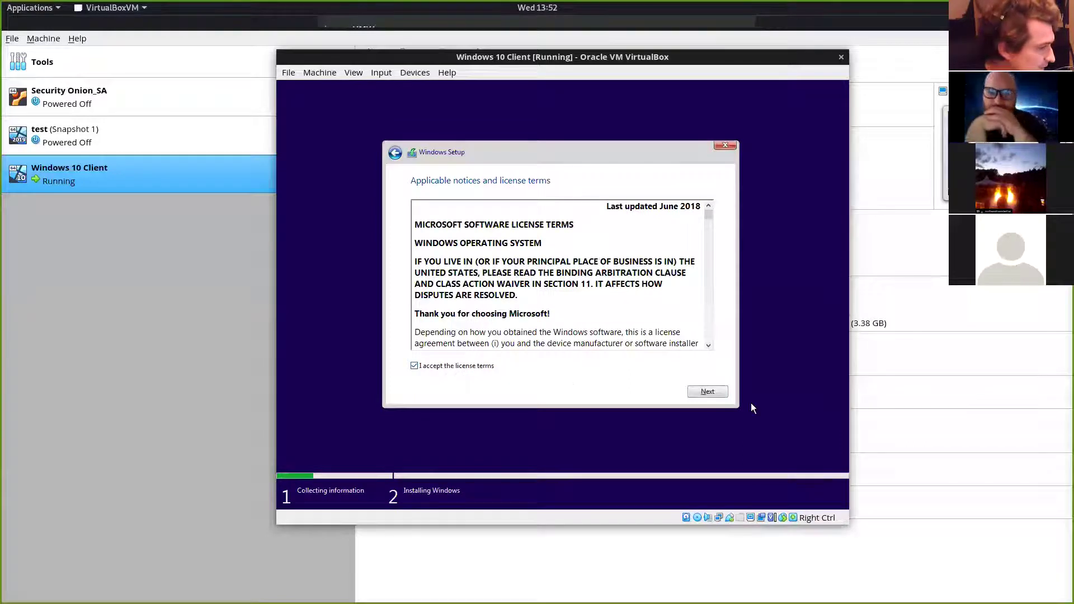
{"action": "left_click", "coordinate": [722, 392]}
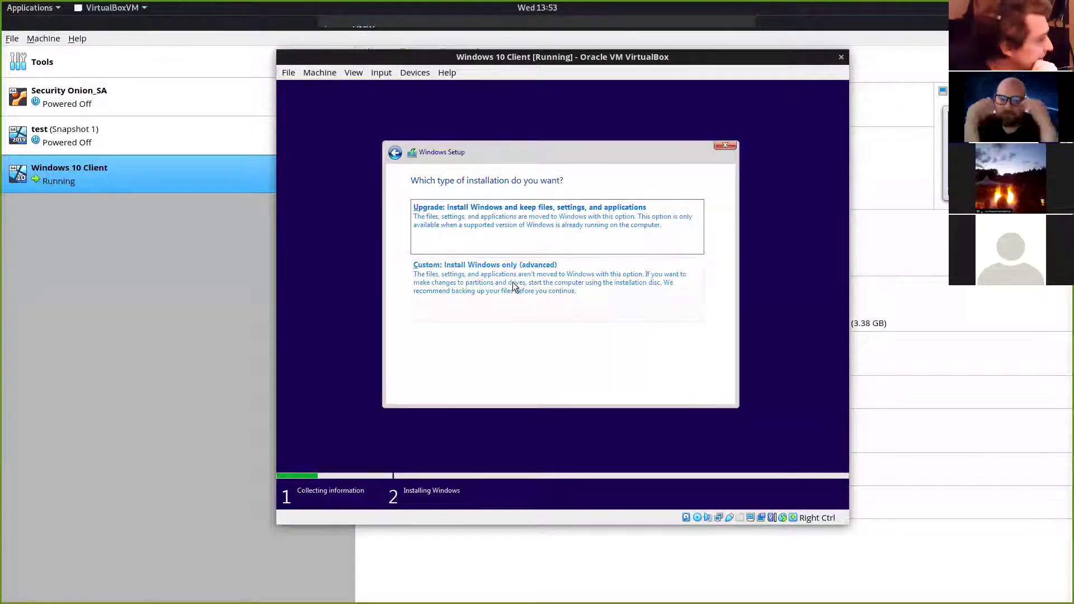
Choose 'Custom: Install Windows only' and install onto Drive 0's 50 GB unallocated space.
{"action": "left_click", "coordinate": [532, 281]}
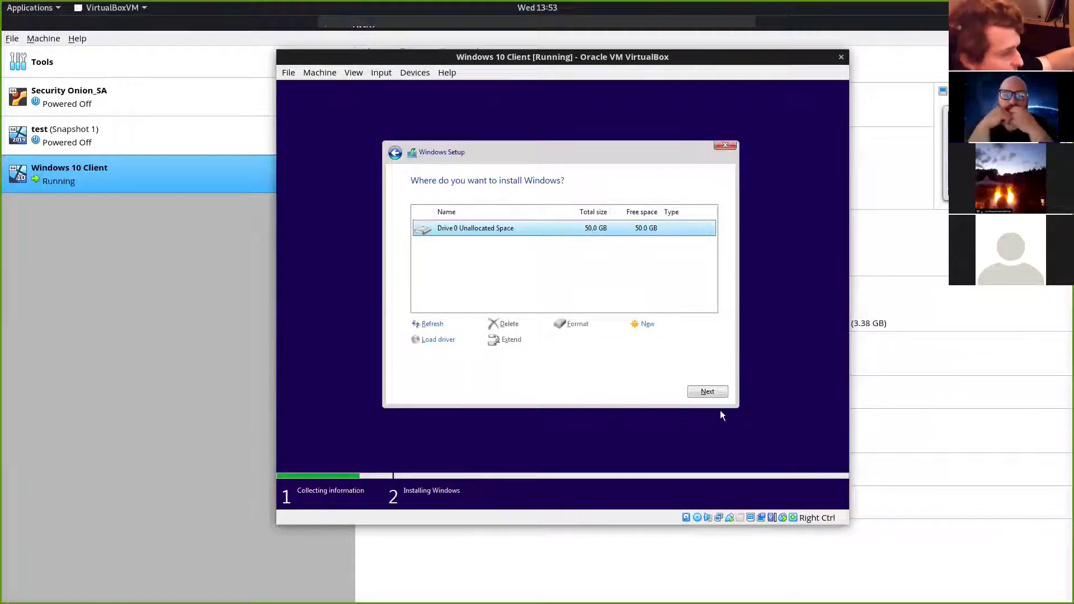
{"action": "left_click", "coordinate": [707, 390]}
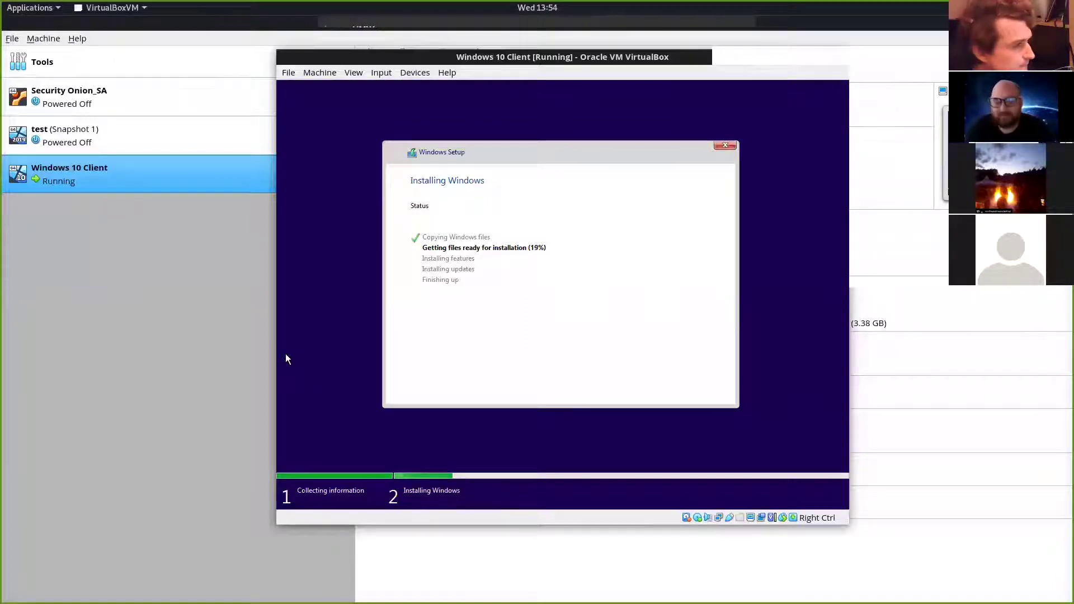
Switch back to the Oracle VM VirtualBox Manager while the client installation continues.
{"action": "left_click", "coordinate": [837, 88]}
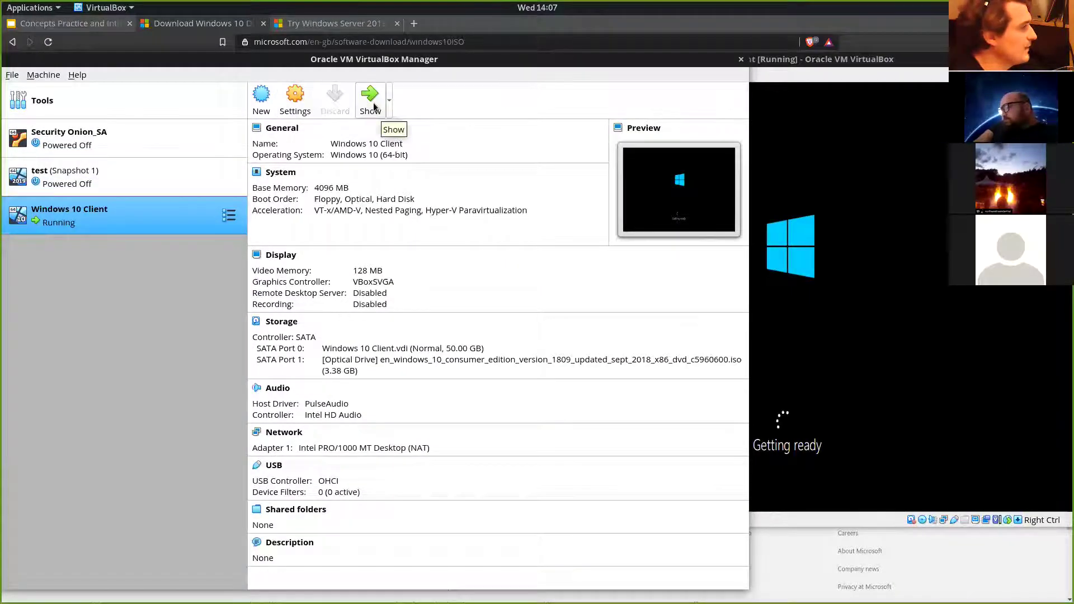
Start a new VM named 'Windows 2019 Server' with version Windows 2019 (64-bit).
{"action": "left_click", "coordinate": [261, 106]}
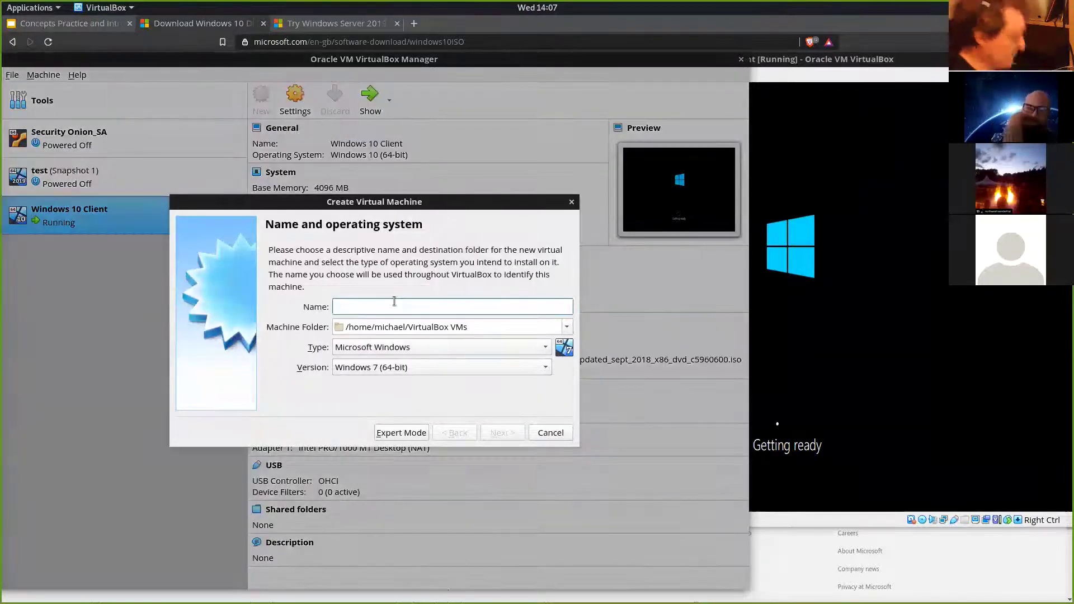
{"action": "type", "text": "Windows "}
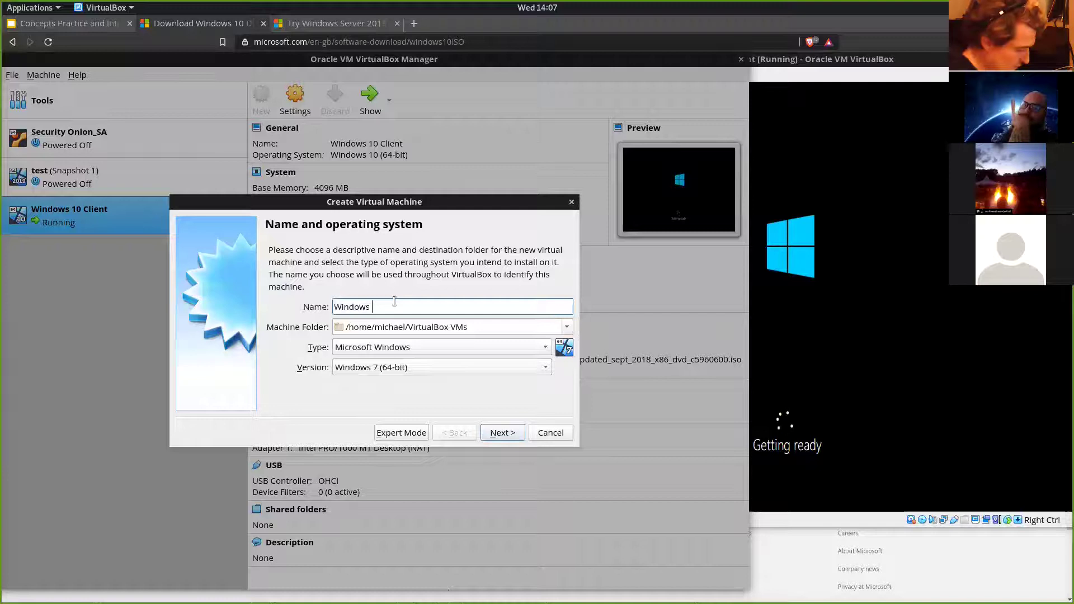
{"action": "type", "text": "Server 2019"}
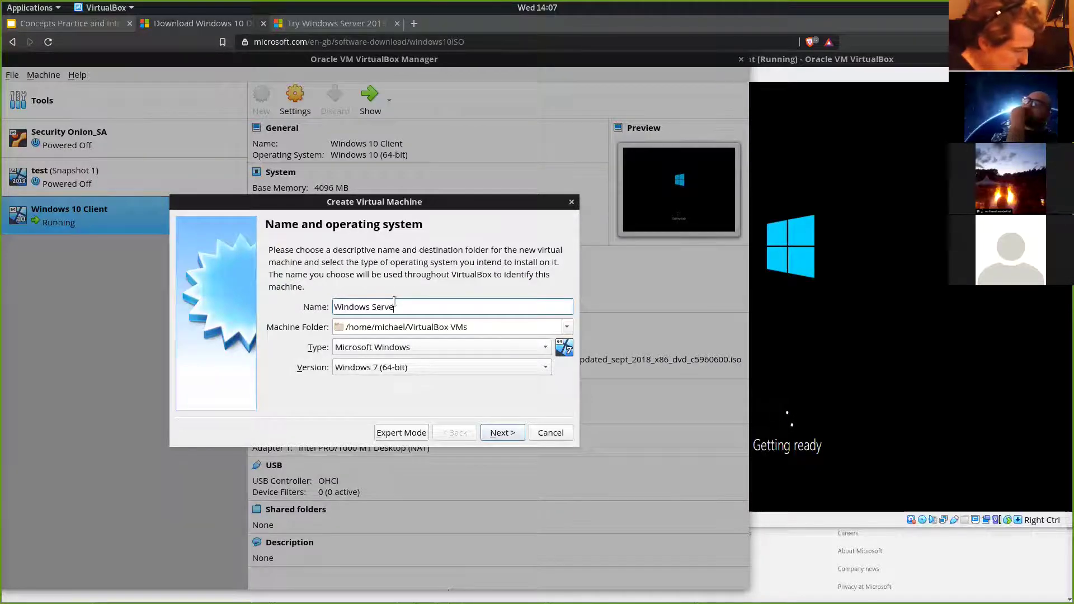
{"action": "key", "text": "BackSpace"}
{"action": "key", "text": "BackSpace"}
{"action": "key", "text": "BackSpace"}
{"action": "key", "text": "BackSpace"}
{"action": "key", "text": "BackSpace"}
{"action": "key", "text": "BackSpace"}
{"action": "key", "text": "BackSpace"}
{"action": "key", "text": "BackSpace"}
{"action": "key", "text": "BackSpace"}
{"action": "key", "text": "BackSpace"}
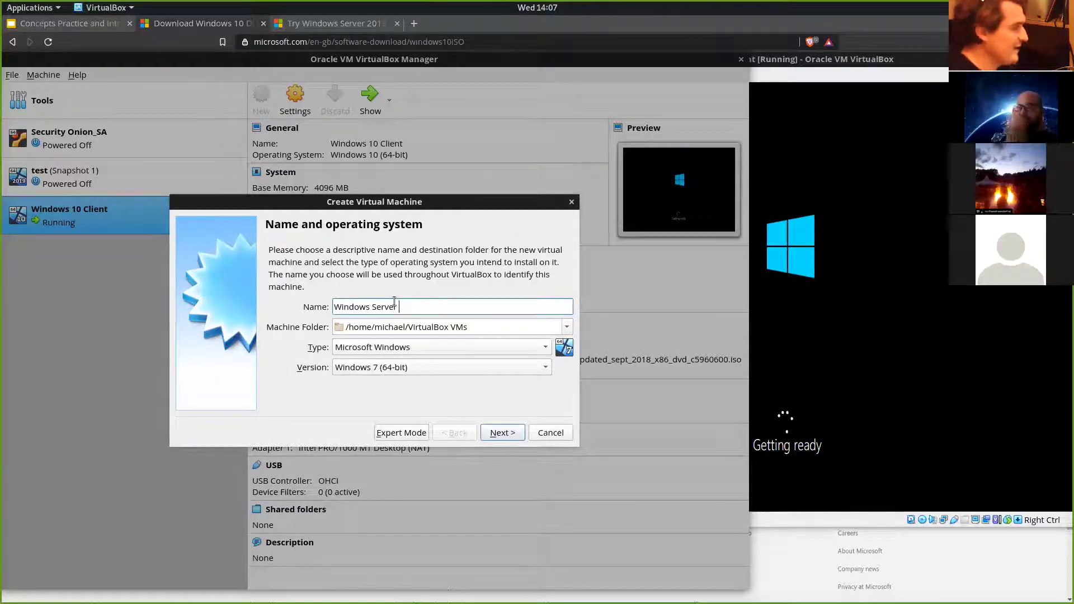
{"action": "key", "text": "BackSpace"}
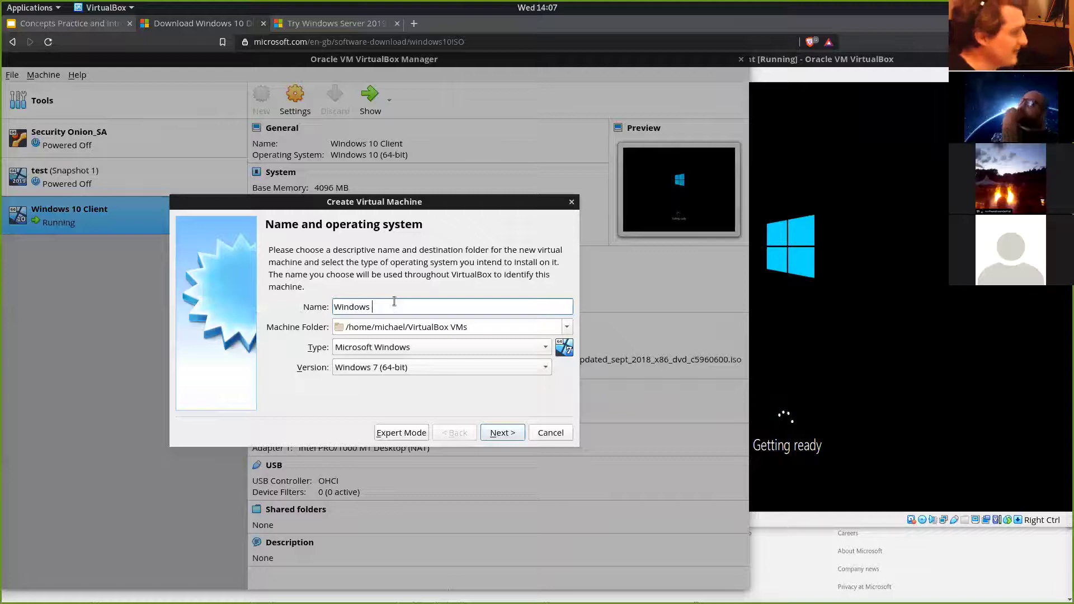
{"action": "type", "text": "2019 Server"}
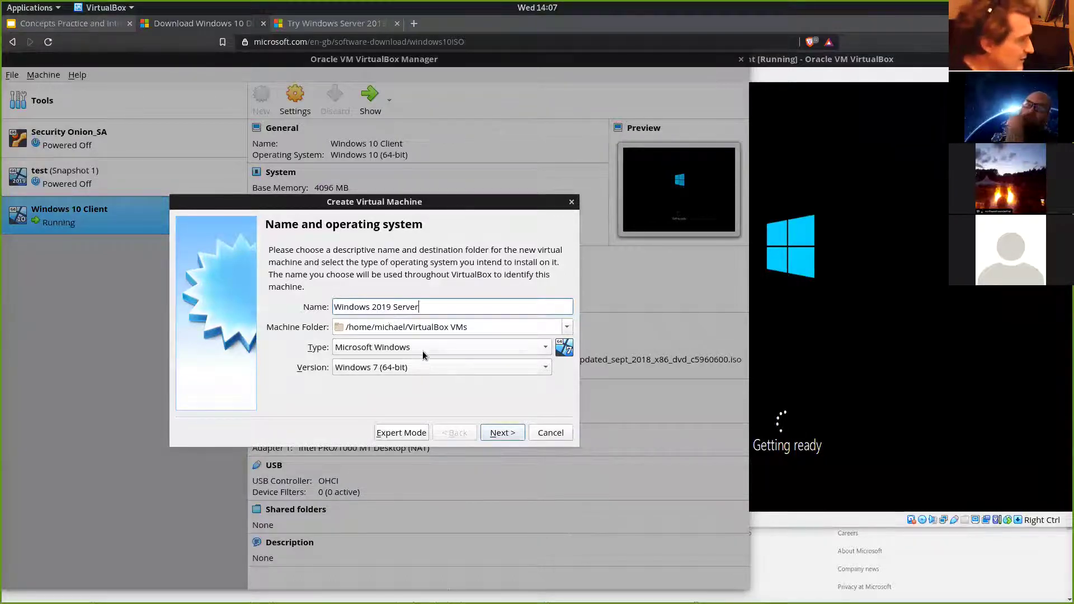
{"action": "left_click", "coordinate": [425, 367]}
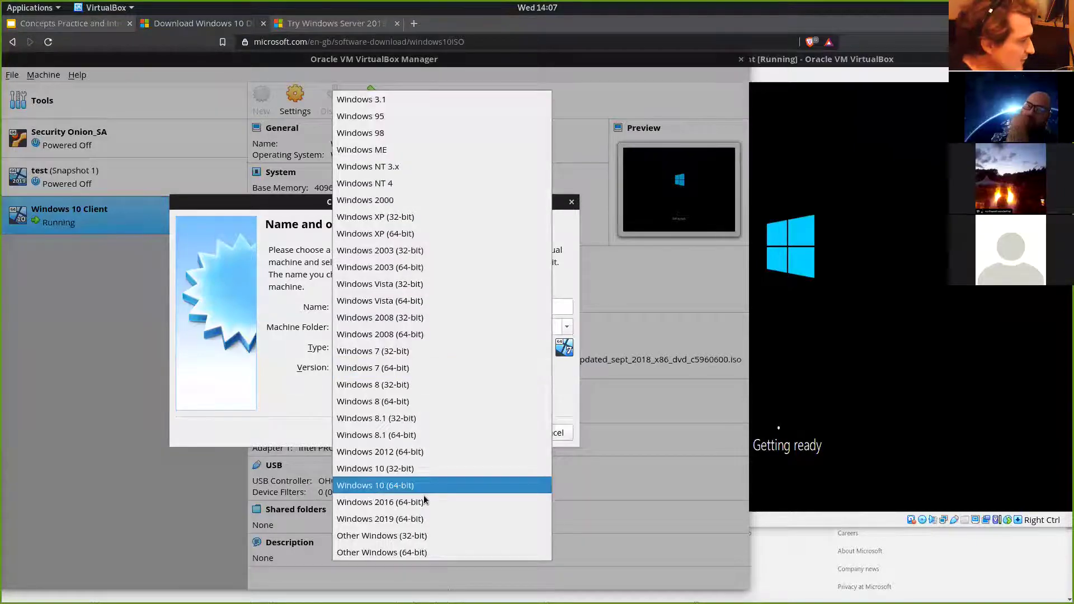
{"action": "left_click", "coordinate": [413, 520]}
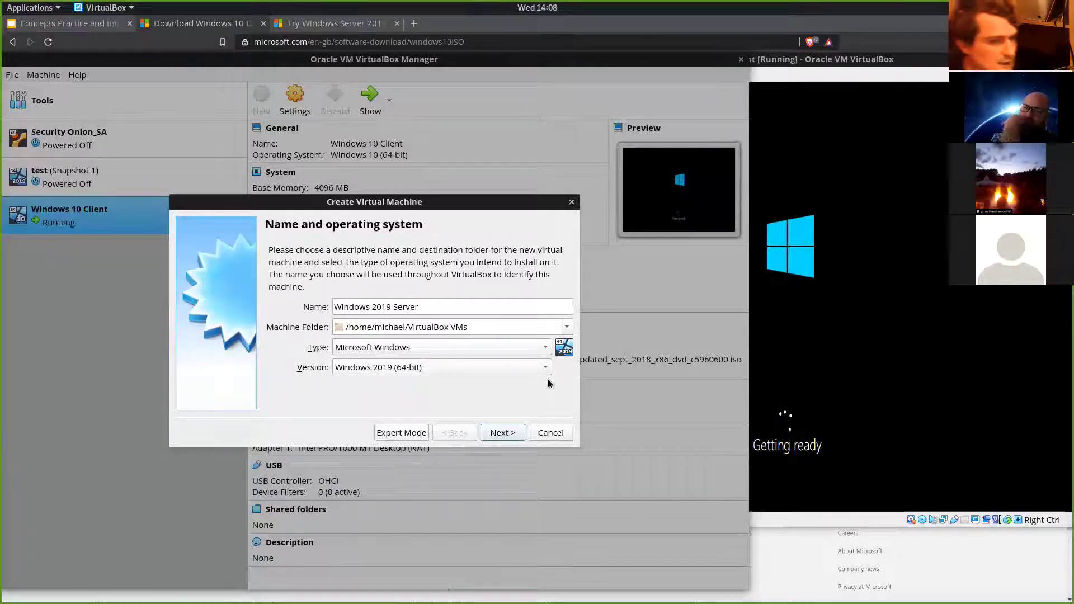
{"action": "left_click", "coordinate": [501, 433]}
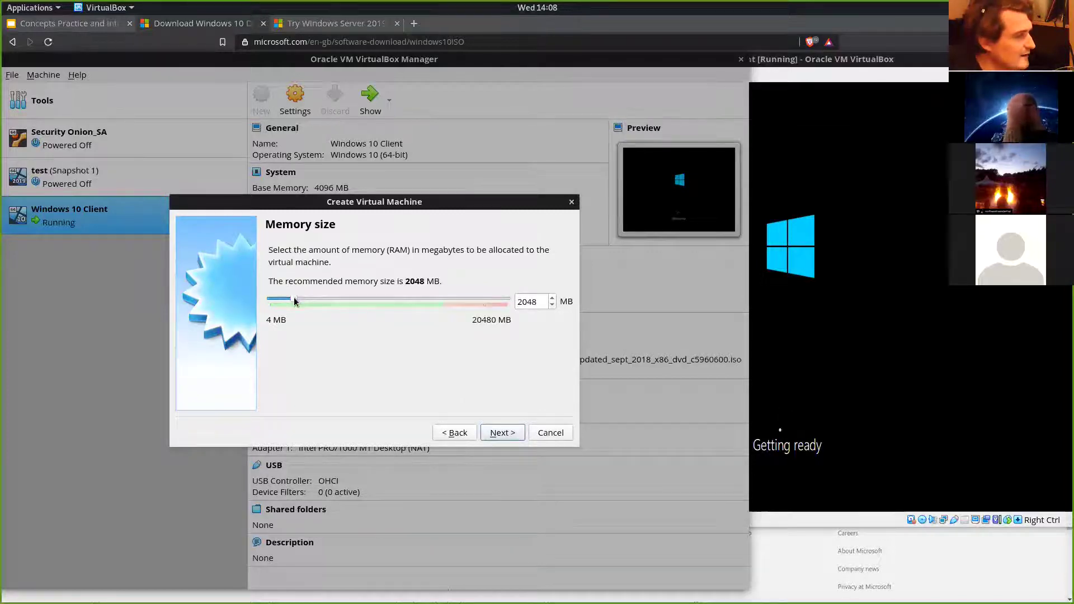
Give the new machine 4096 MB of memory.
{"action": "left_click_drag", "start_coordinate": [311, 301], "coordinate": [321, 303]}
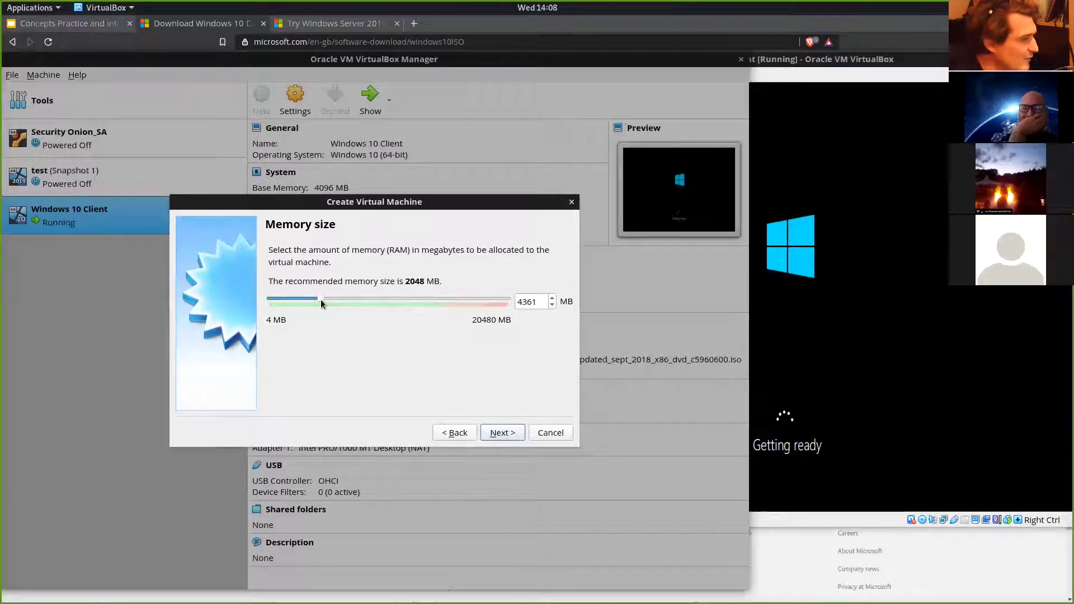
{"action": "left_click", "coordinate": [538, 303]}
{"action": "key", "text": "BackSpace"}
{"action": "key", "text": "BackSpace"}
{"action": "key", "text": "BackSpace"}
{"action": "key", "text": "BackSpace"}
{"action": "type", "text": "4096"}
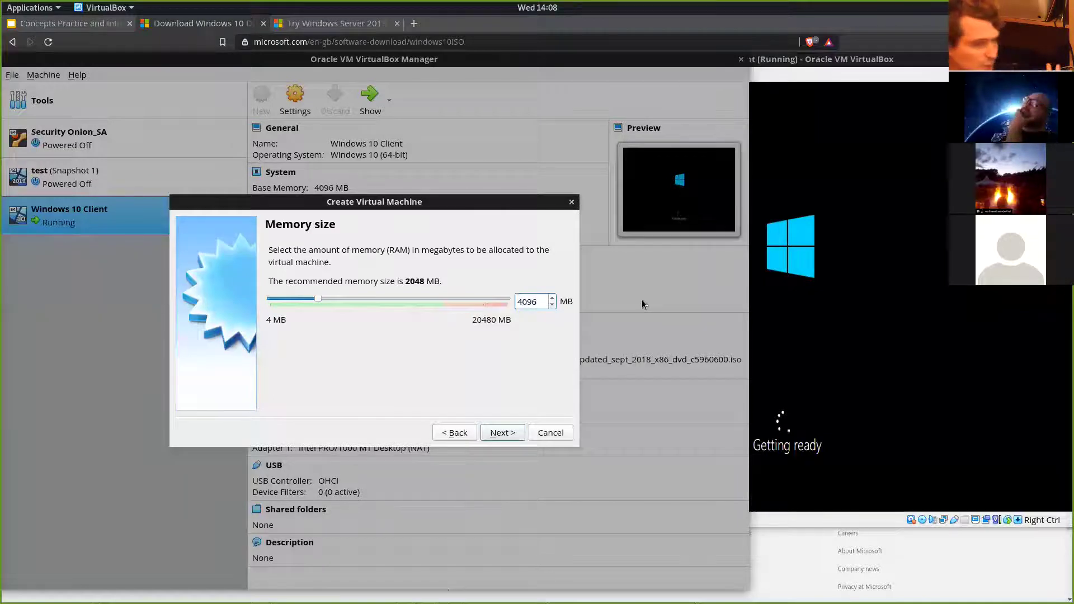
{"action": "key", "text": "BackSpace"}
{"action": "key", "text": "BackSpace"}
{"action": "key", "text": "BackSpace"}
{"action": "key", "text": "BackSpace"}
{"action": "type", "text": "1820"}
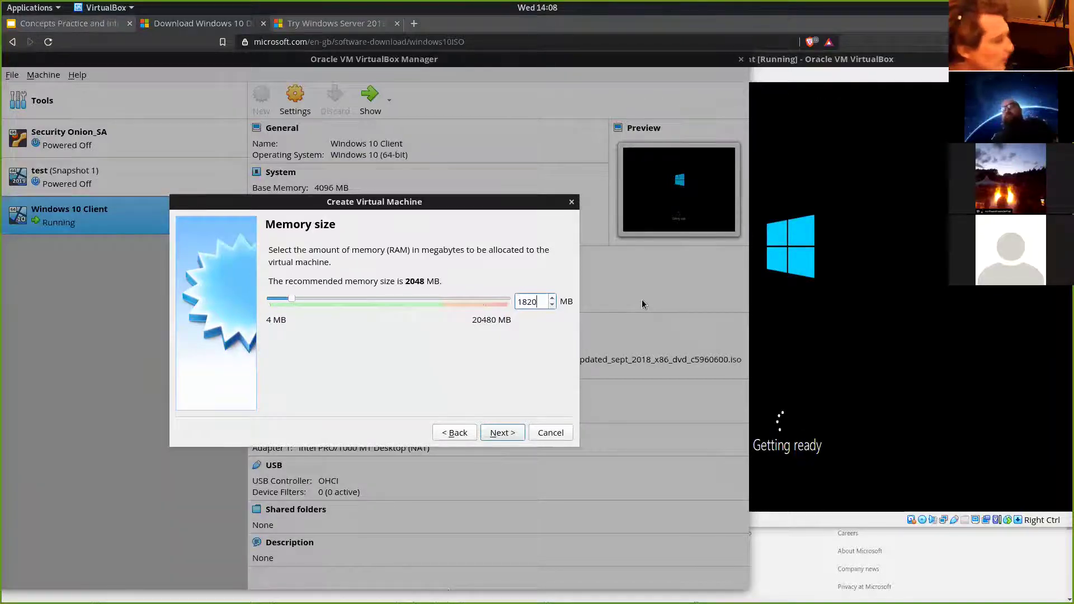
{"action": "key", "text": "BackSpace"}
{"action": "key", "text": "BackSpace"}
{"action": "key", "text": "BackSpace"}
{"action": "key", "text": "BackSpace"}
{"action": "type", "text": "4096"}
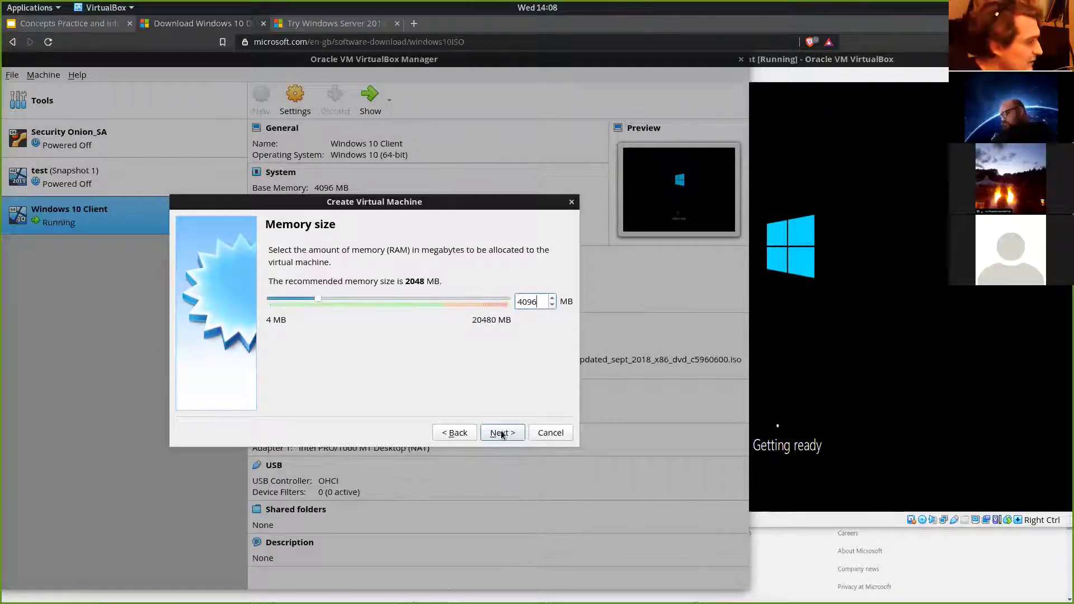
{"action": "left_click", "coordinate": [502, 434]}
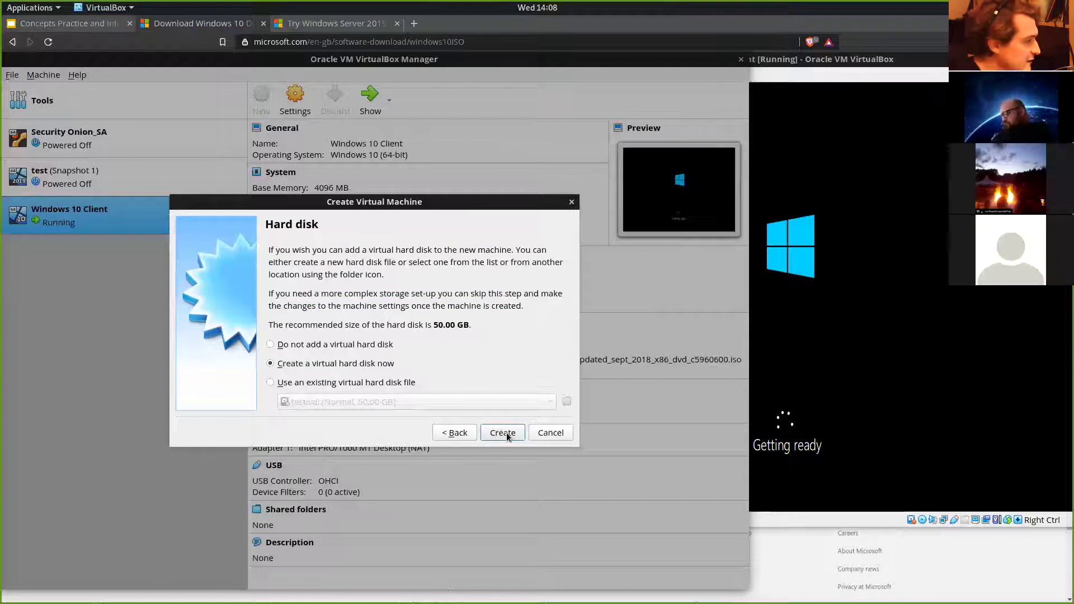
Create a new 50 GB VDI virtual hard disk with default allocation and finish the machine.
{"action": "left_click", "coordinate": [505, 431]}
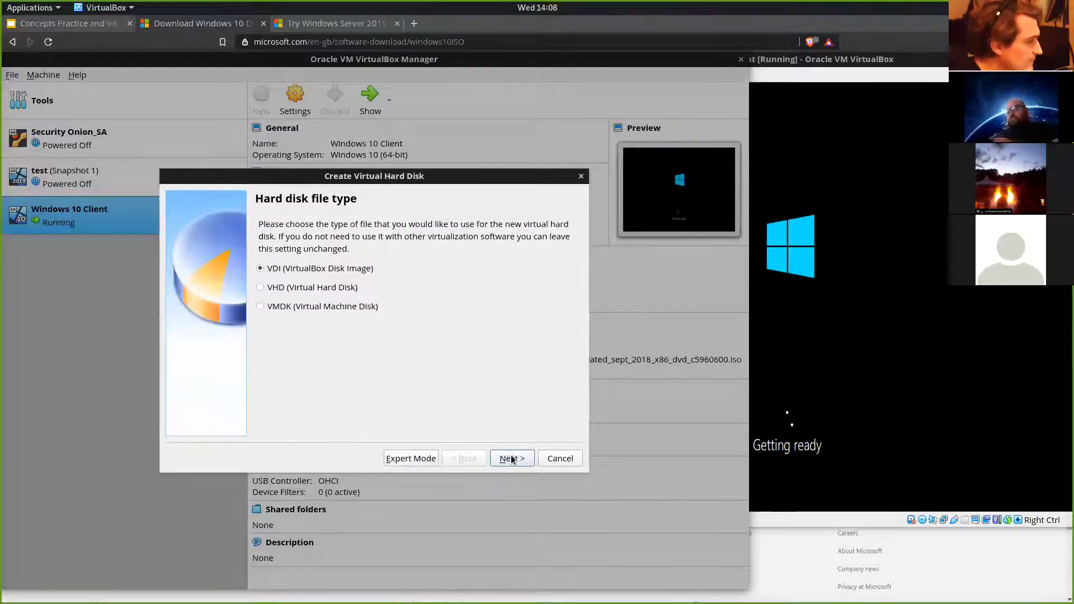
{"action": "left_click", "coordinate": [512, 459]}
{"action": "left_click", "coordinate": [512, 459]}
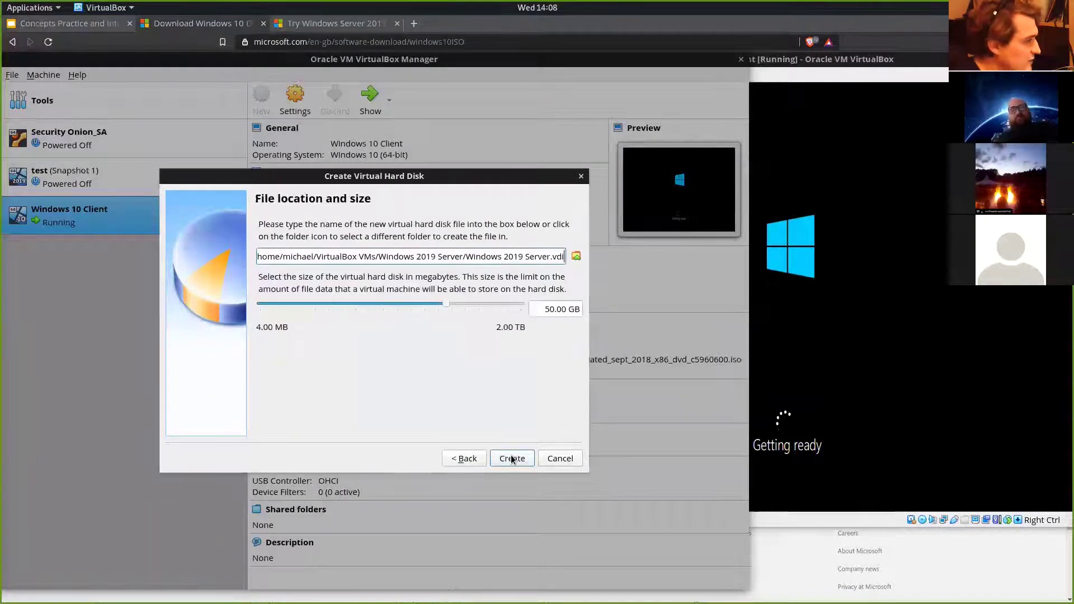
{"action": "left_click", "coordinate": [512, 459]}
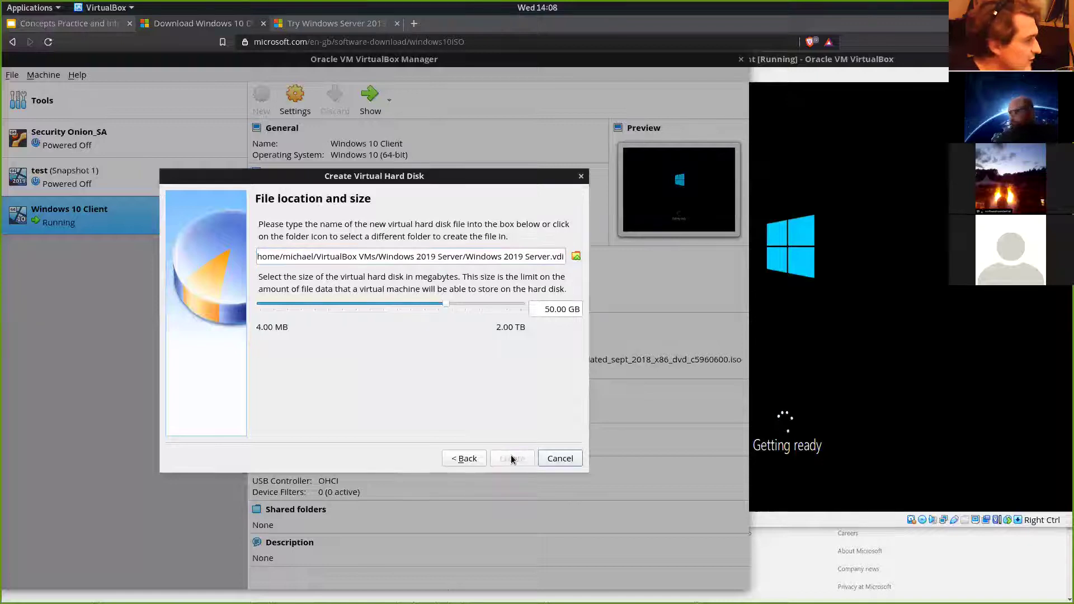
{"action": "left_click", "coordinate": [503, 431]}
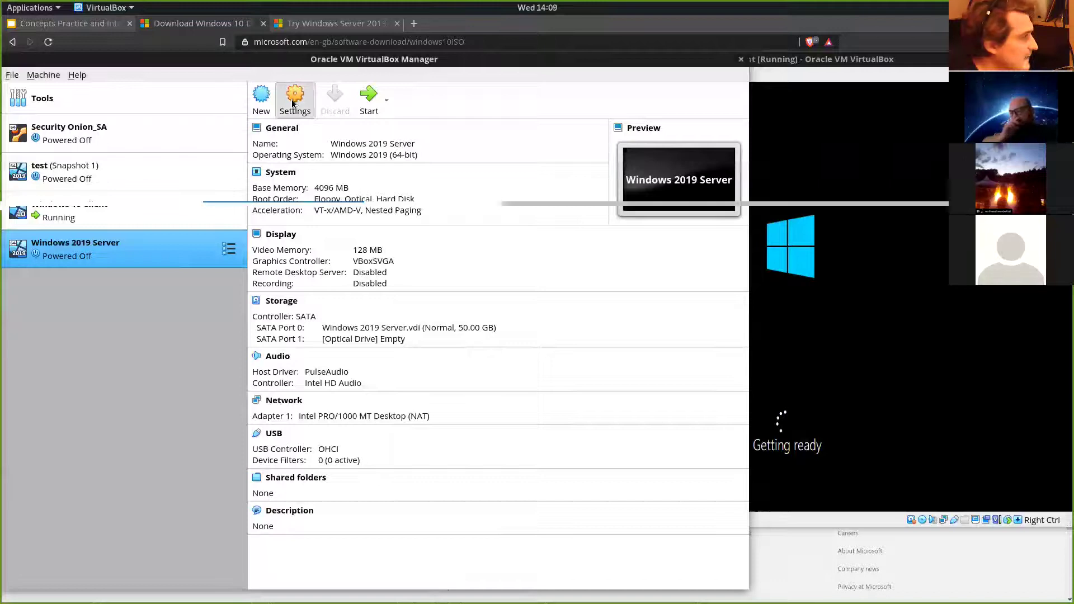
In the machine's Storage settings, choose a disk file for the empty optical drive.
{"action": "left_click", "coordinate": [303, 112]}
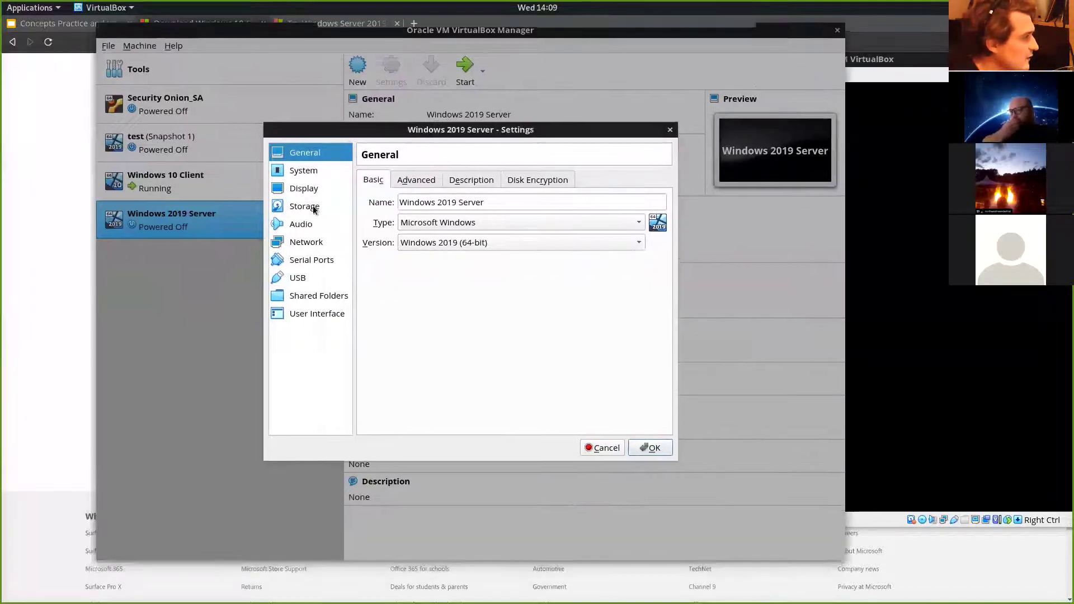
{"action": "left_click", "coordinate": [310, 212]}
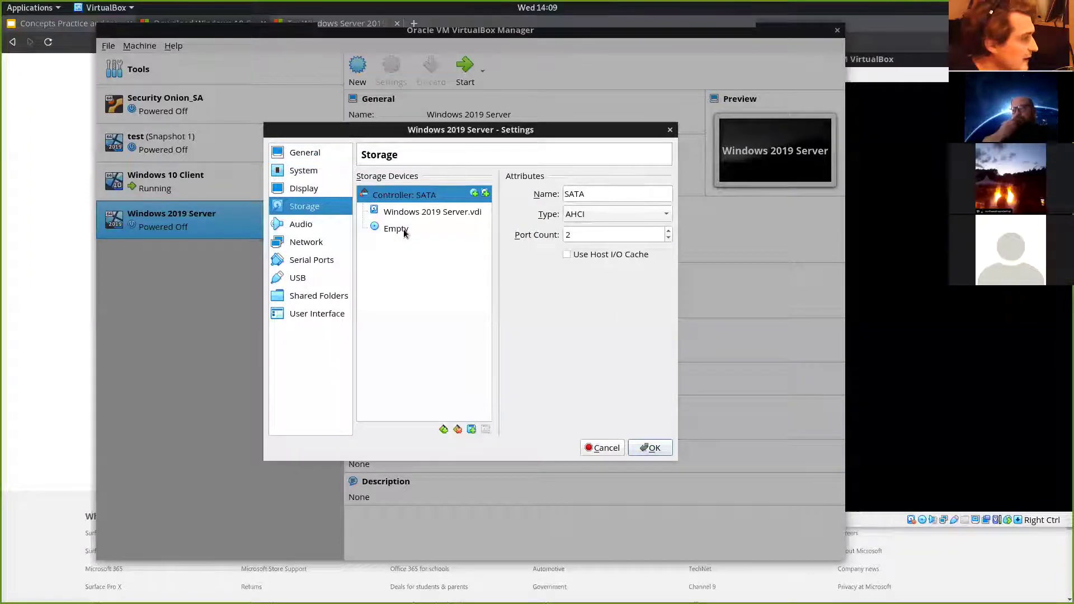
{"action": "left_click", "coordinate": [440, 228]}
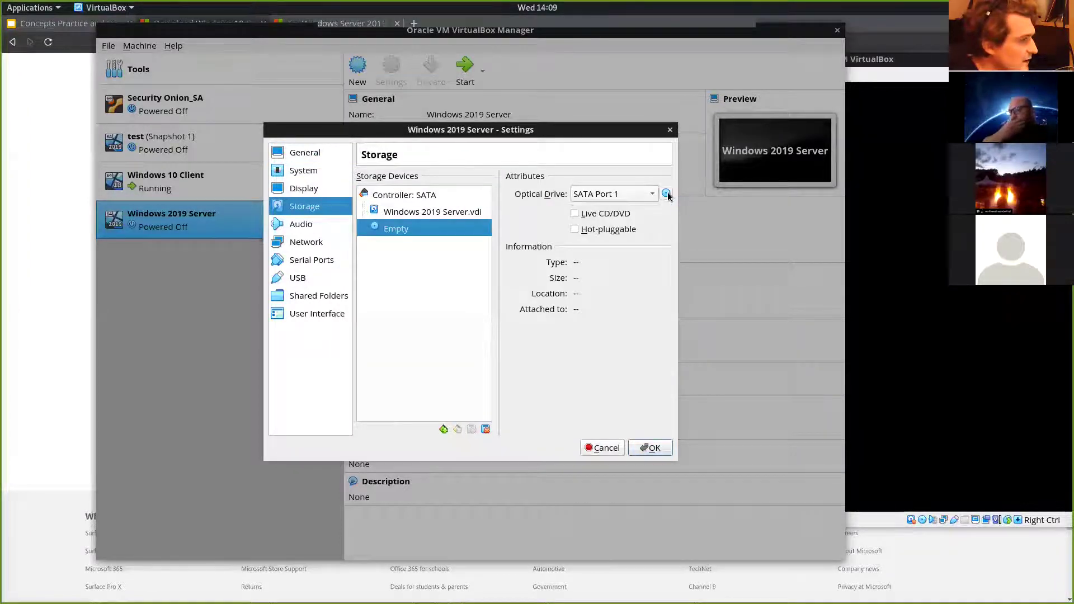
{"action": "left_click", "coordinate": [667, 194]}
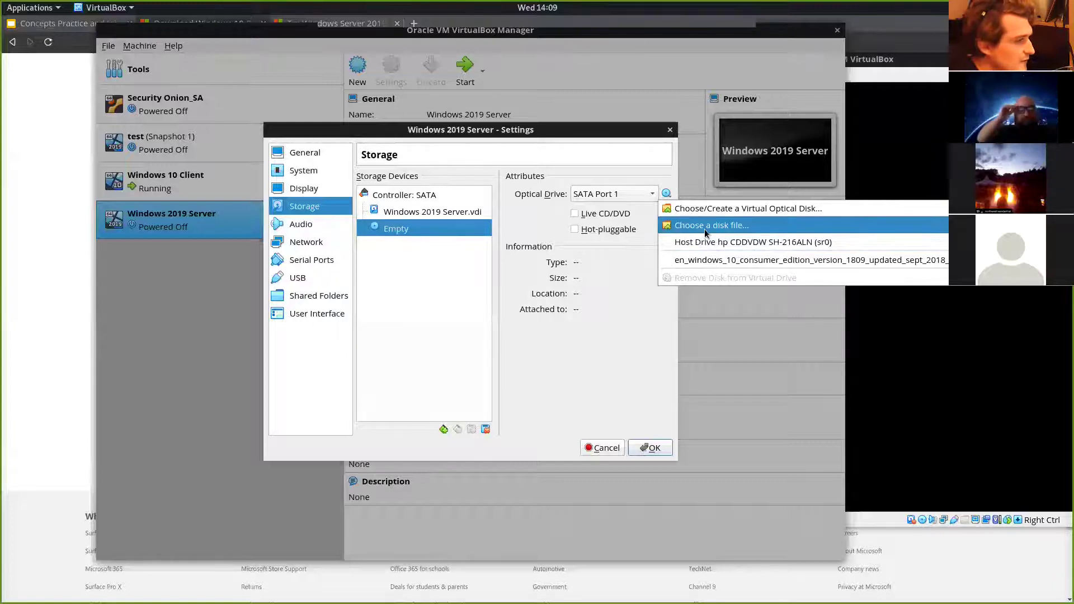
{"action": "left_click", "coordinate": [703, 229]}
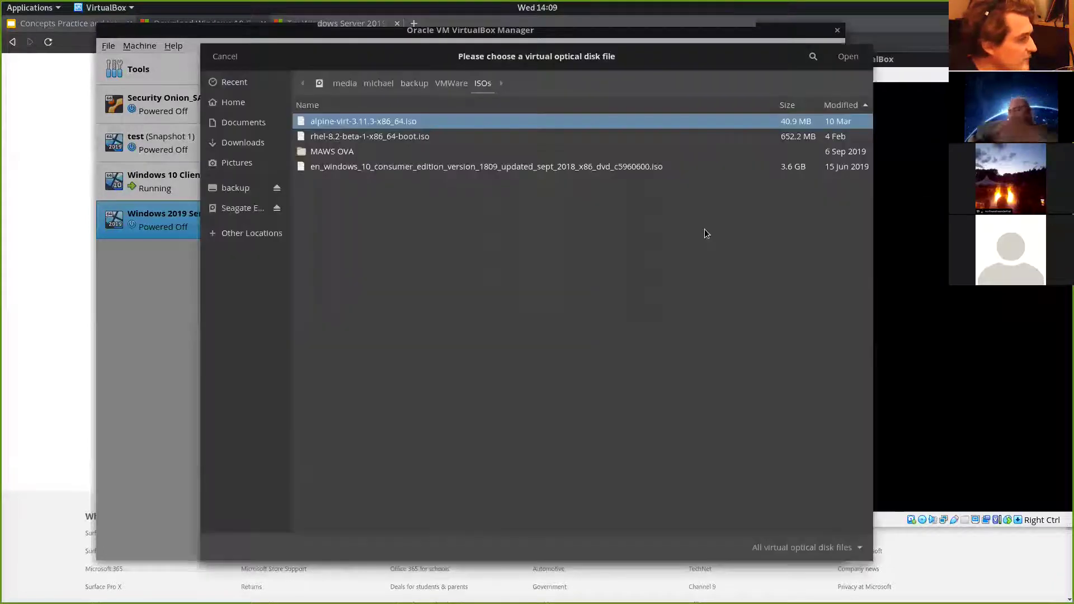
Attach en_windows_server_2019_x64_dvd_4cb967d8.iso from the VMWare/Server_2019 folder.
{"action": "left_click", "coordinate": [449, 84]}
{"action": "left_click", "coordinate": [414, 85]}
{"action": "left_click", "coordinate": [451, 84]}
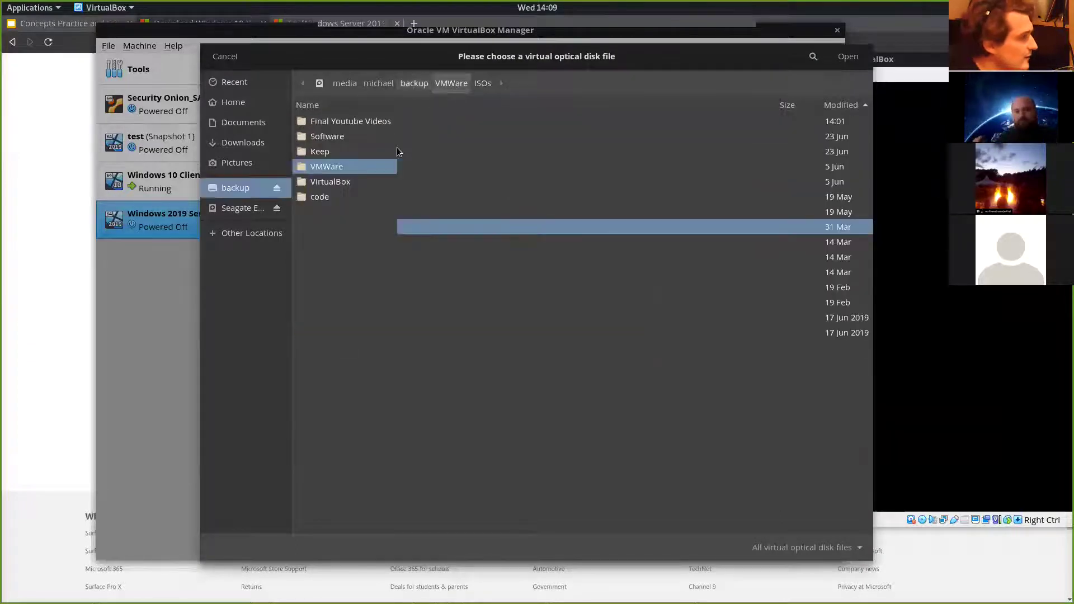
{"action": "left_click", "coordinate": [414, 85]}
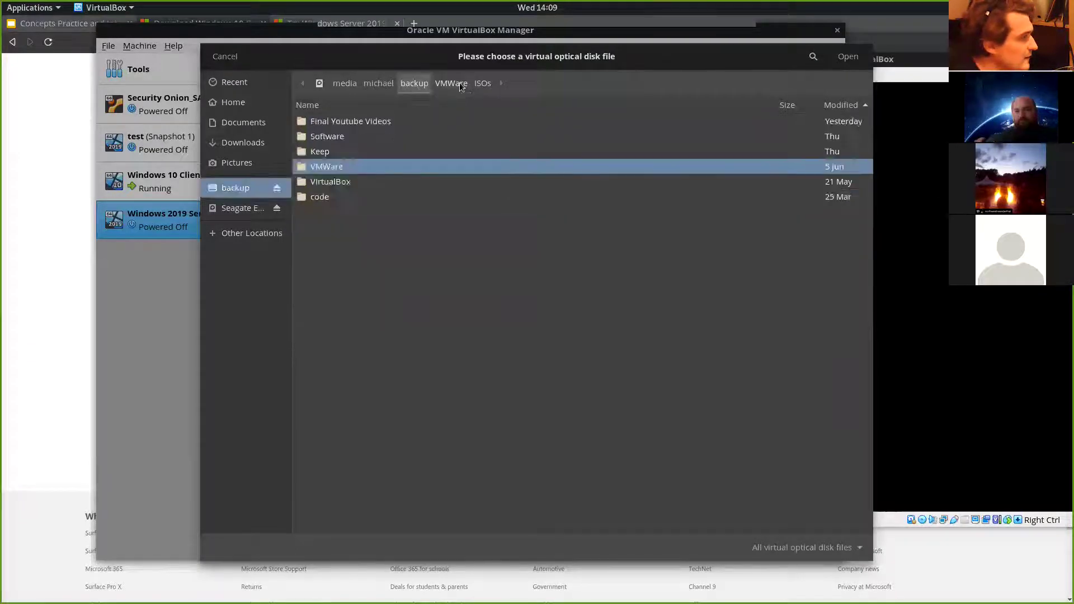
{"action": "double_click", "coordinate": [327, 168]}
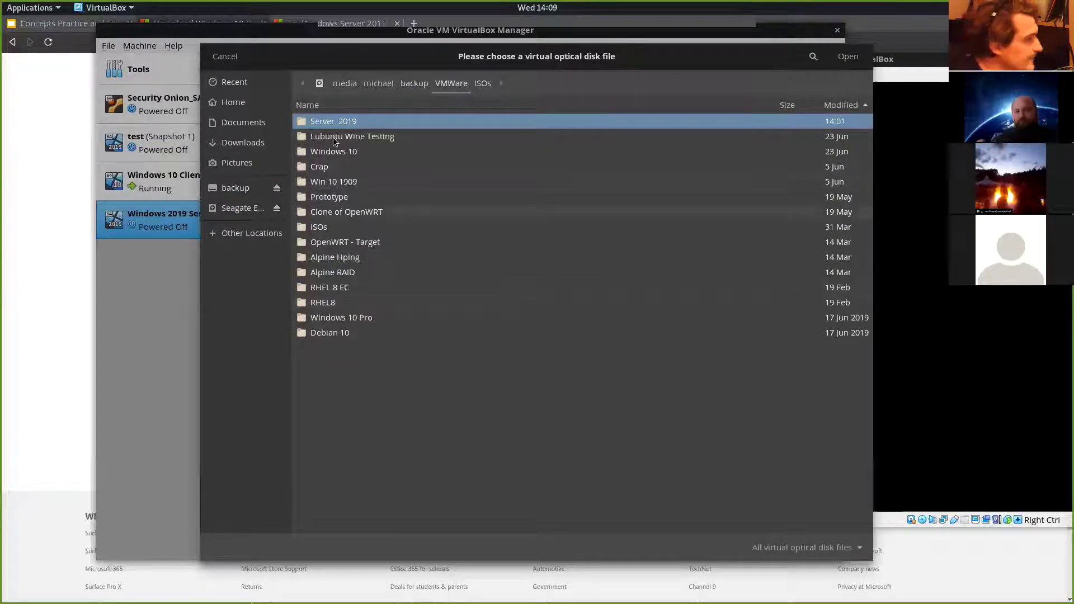
{"action": "double_click", "coordinate": [338, 120]}
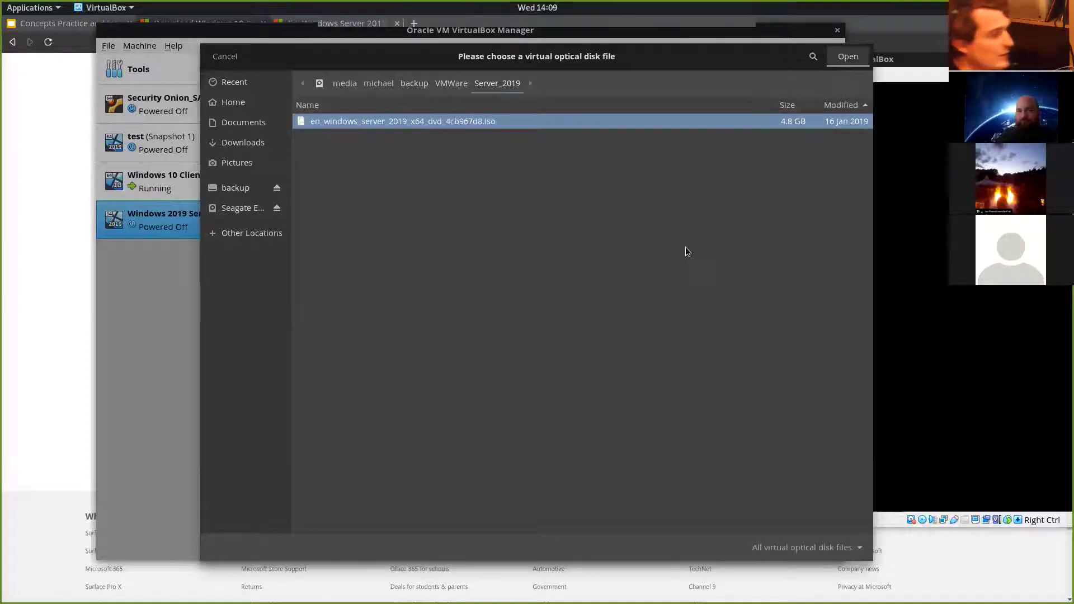
{"action": "key", "text": "Return"}
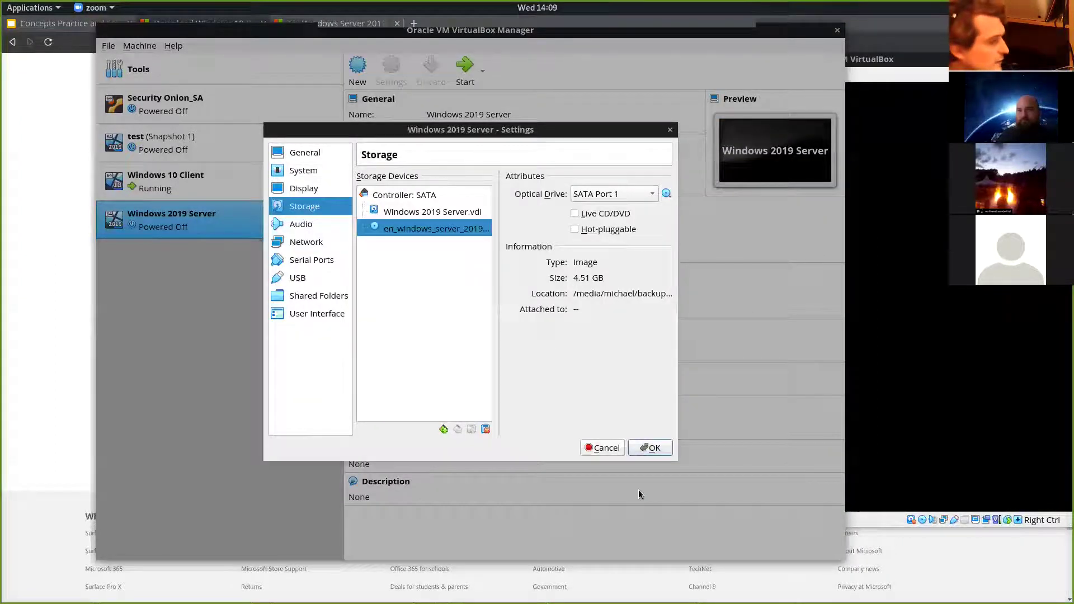
Save the storage settings and start the Windows 2019 Server machine.
{"action": "left_click", "coordinate": [656, 451]}
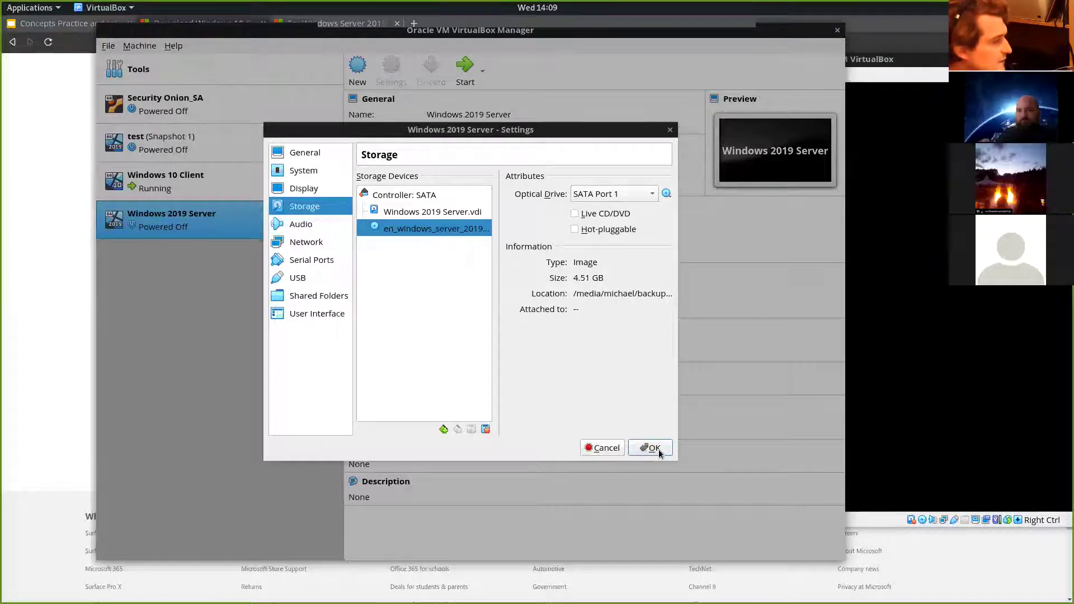
{"action": "left_click", "coordinate": [659, 451]}
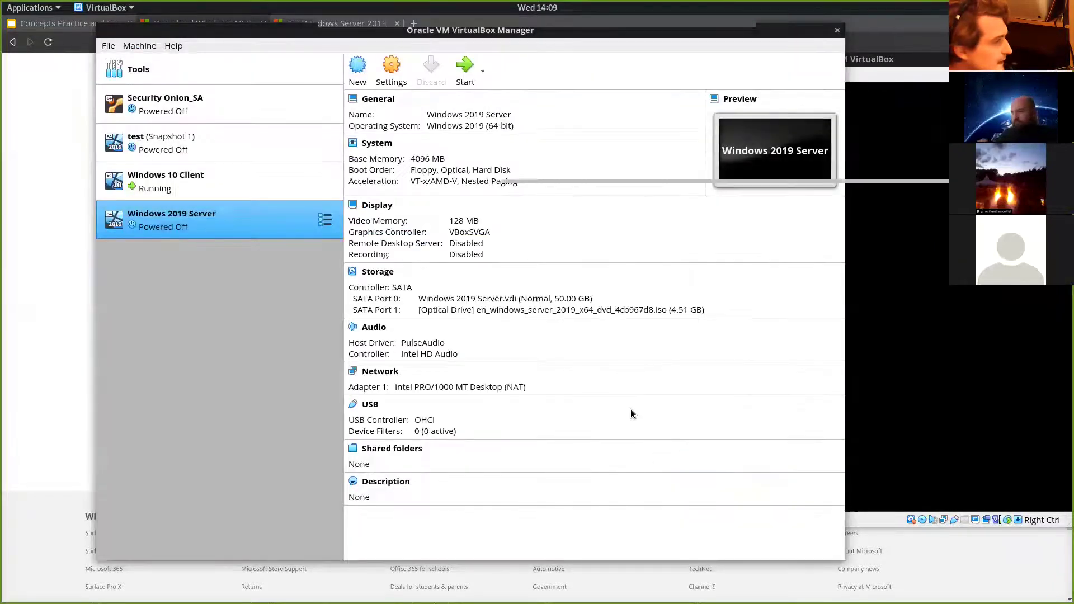
{"action": "left_click", "coordinate": [463, 79]}
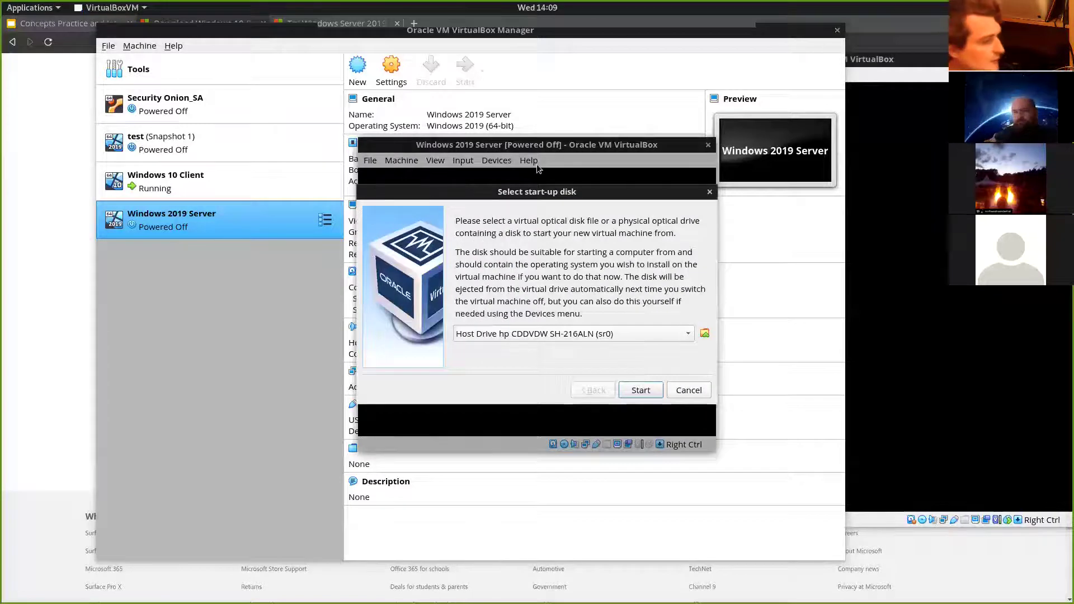
Select en_windows_server_2019_x64_dvd_4cb967d8.iso as the start-up disk and boot from it.
{"action": "left_click", "coordinate": [658, 331]}
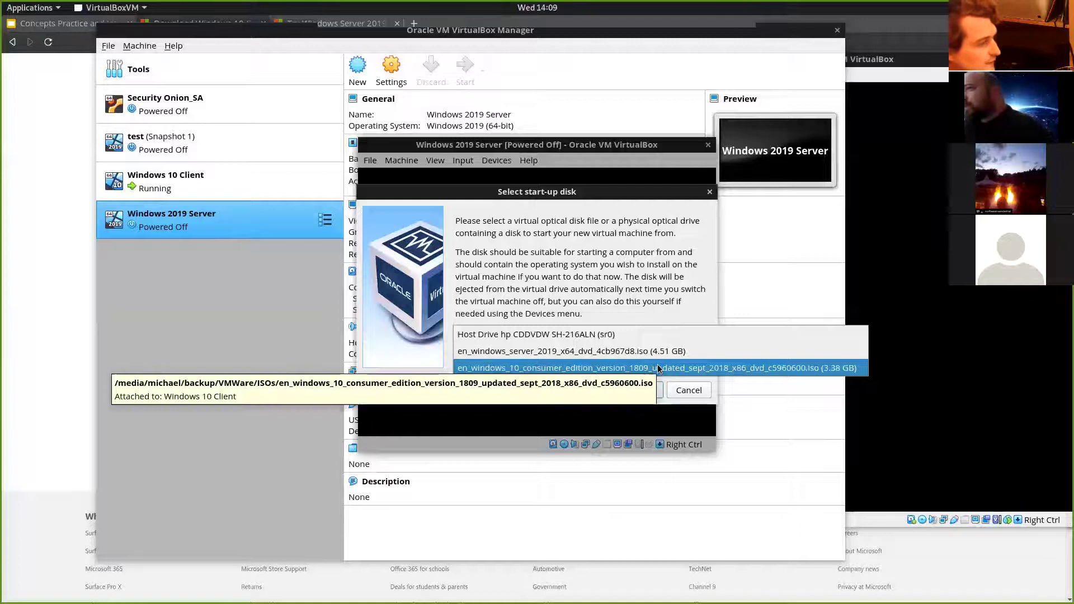
{"action": "left_click", "coordinate": [657, 367]}
{"action": "left_click", "coordinate": [656, 338]}
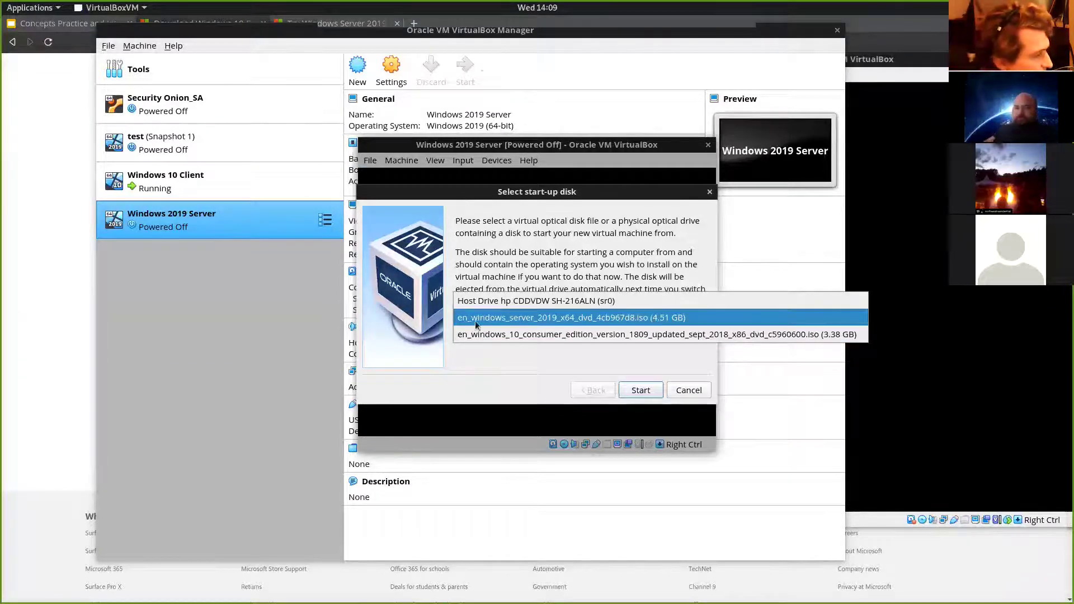
{"action": "left_click", "coordinate": [551, 317]}
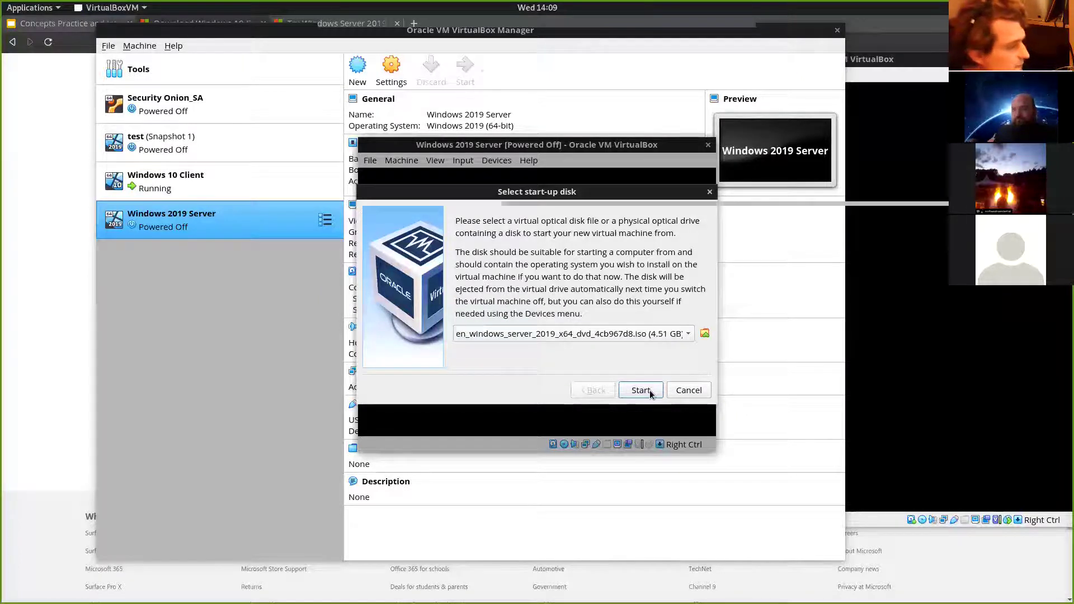
{"action": "left_click", "coordinate": [649, 391]}
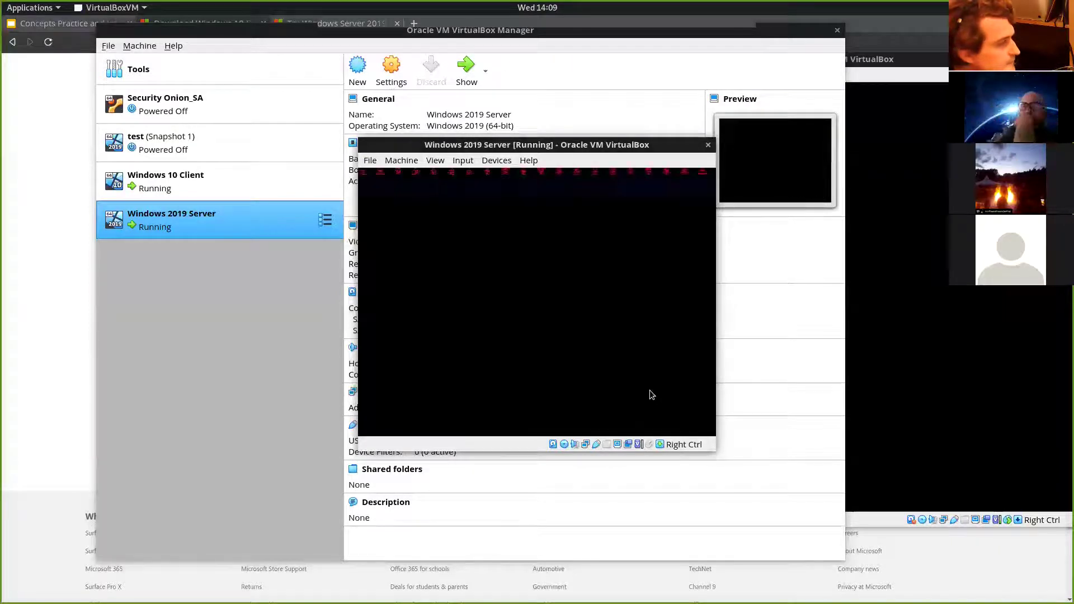
Set the server setup's time and currency format to English (United Kingdom) and begin installing.
{"action": "left_click_drag", "start_coordinate": [659, 140], "coordinate": [636, 62]}
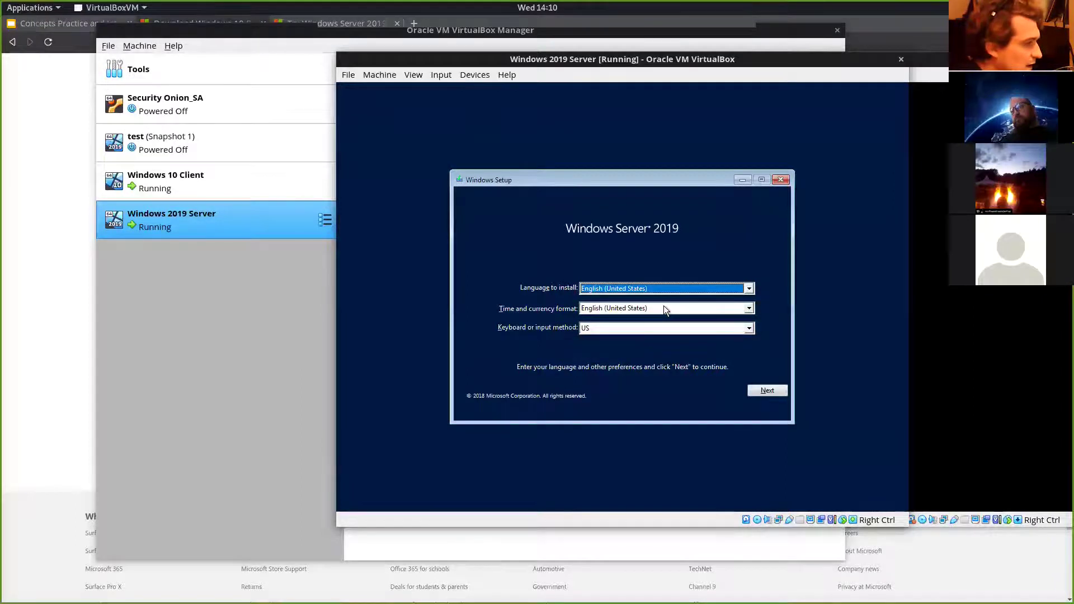
{"action": "left_click", "coordinate": [663, 289]}
{"action": "left_click", "coordinate": [662, 289]}
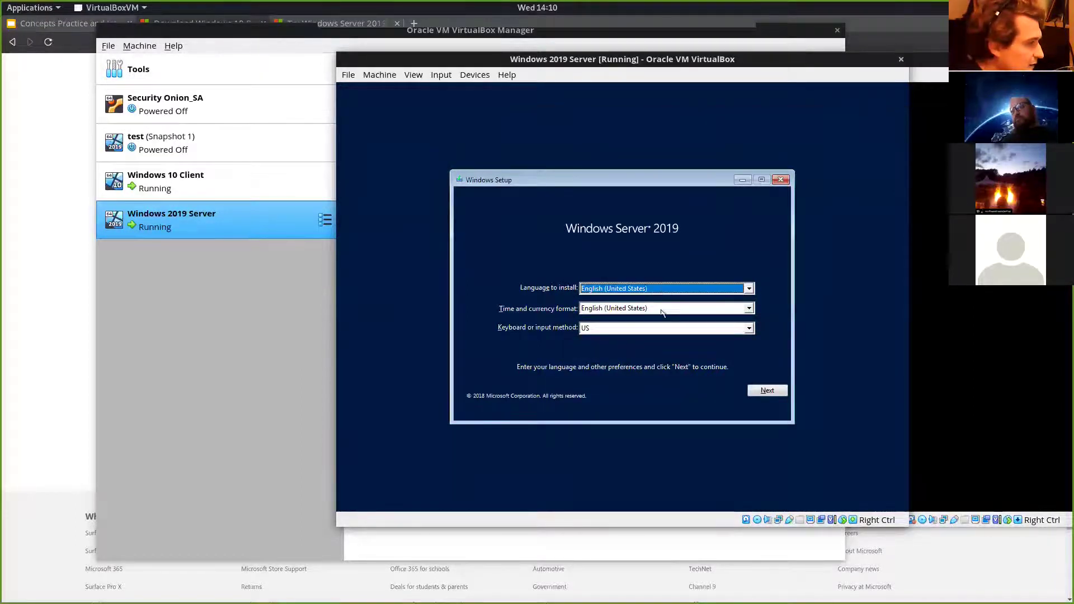
{"action": "left_click", "coordinate": [660, 308]}
{"action": "scroll", "coordinate": [654, 338], "scroll_direction": "up", "scroll_amount": 1}
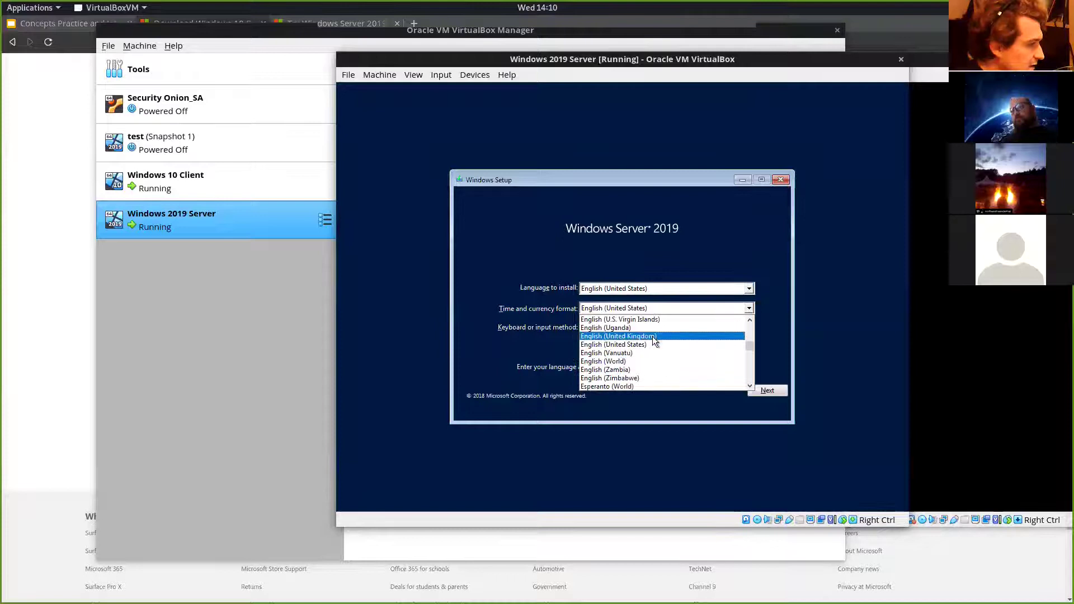
{"action": "left_click", "coordinate": [649, 336]}
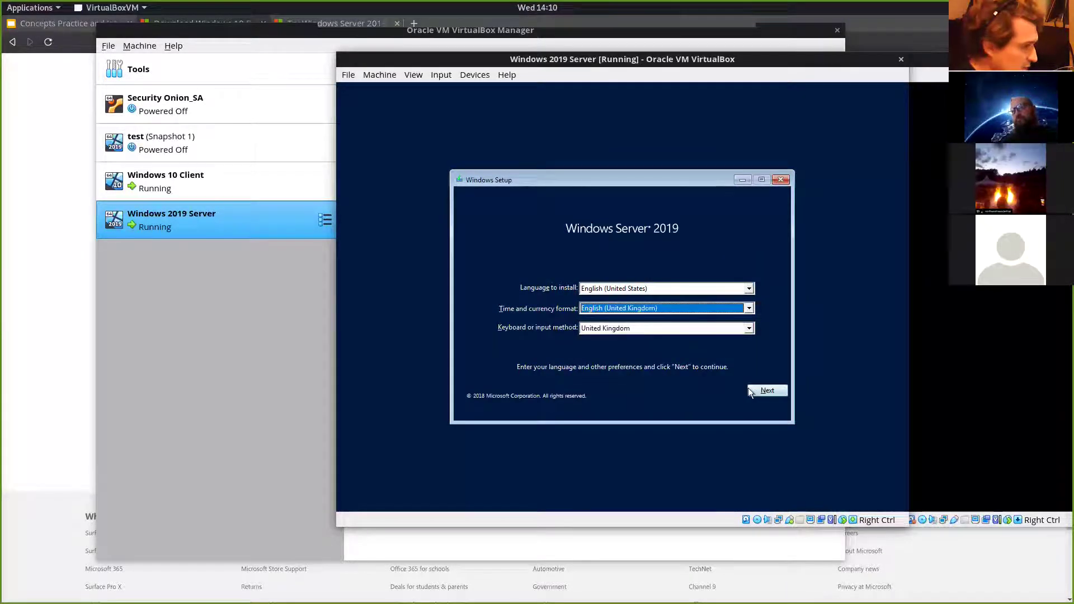
{"action": "left_click", "coordinate": [772, 390]}
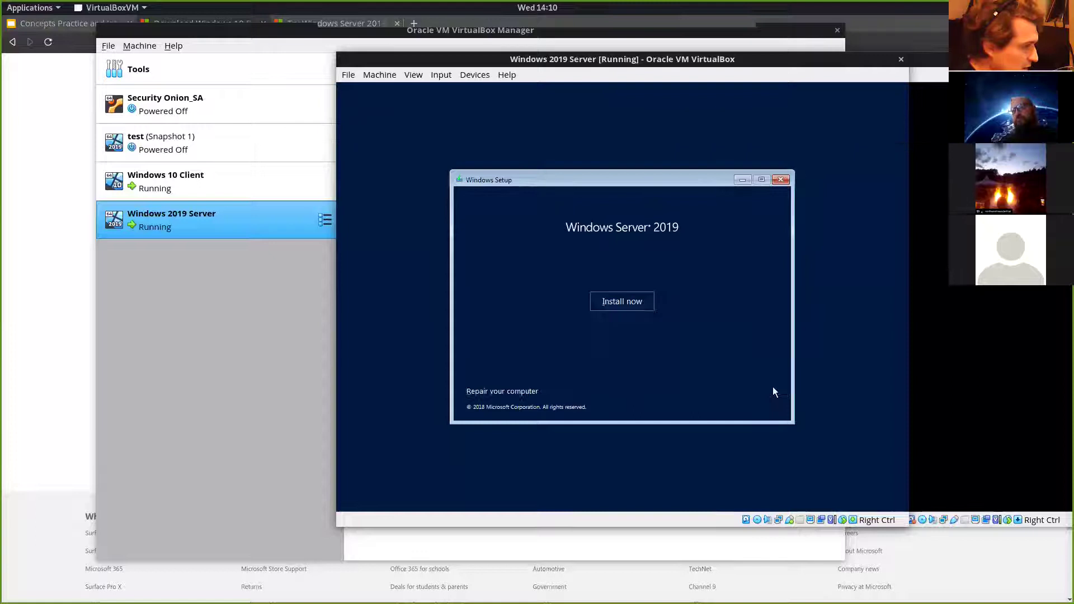
{"action": "left_click", "coordinate": [637, 307]}
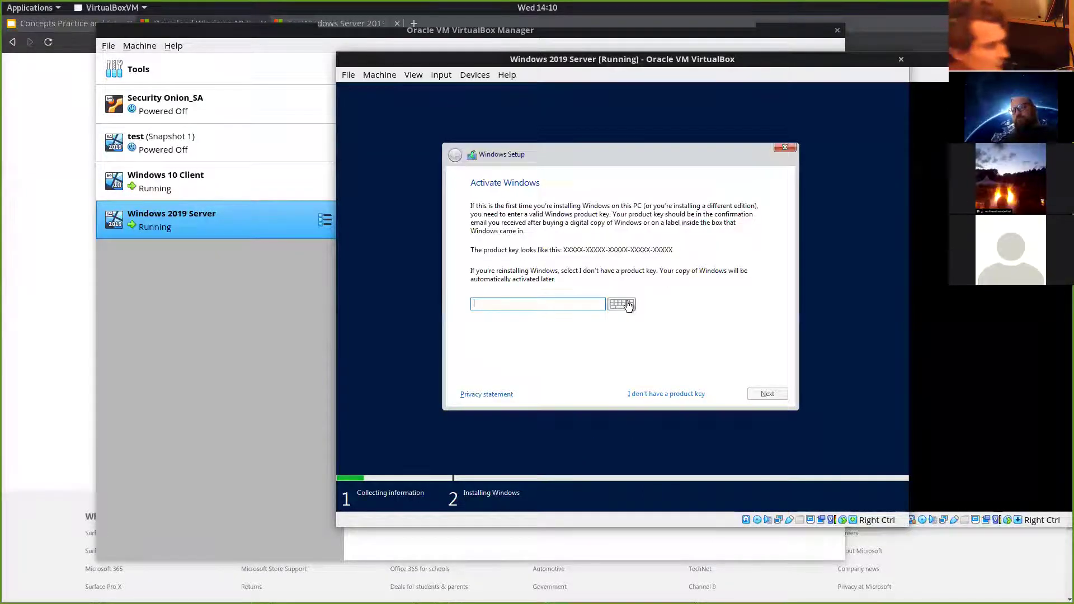
Skip the product key and choose Windows Server 2019 Standard (Desktop Experience).
{"action": "left_click", "coordinate": [669, 393]}
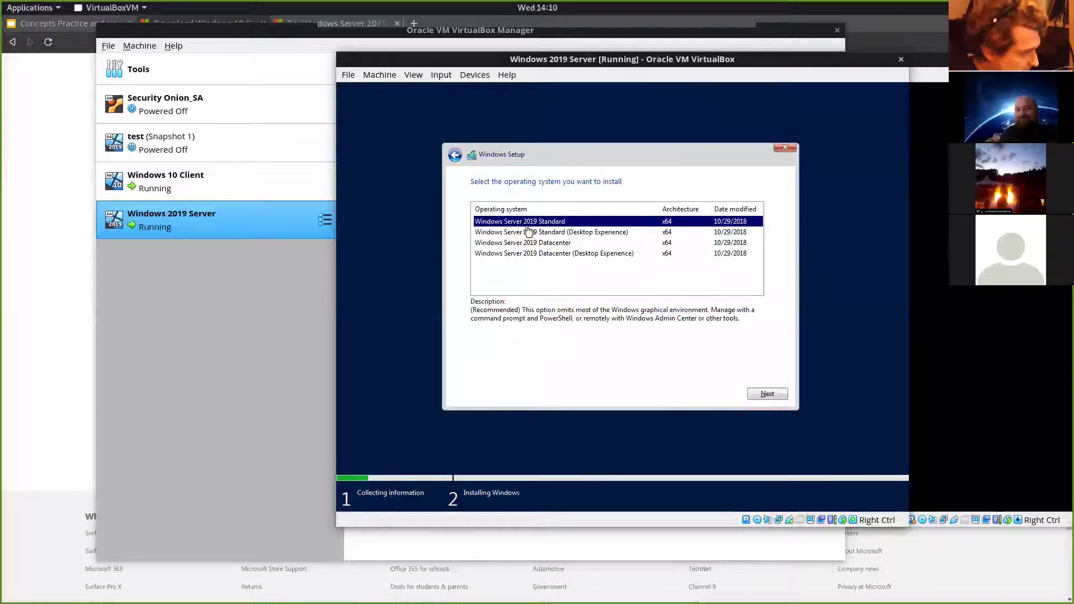
{"action": "left_click", "coordinate": [537, 244]}
{"action": "left_click", "coordinate": [539, 255]}
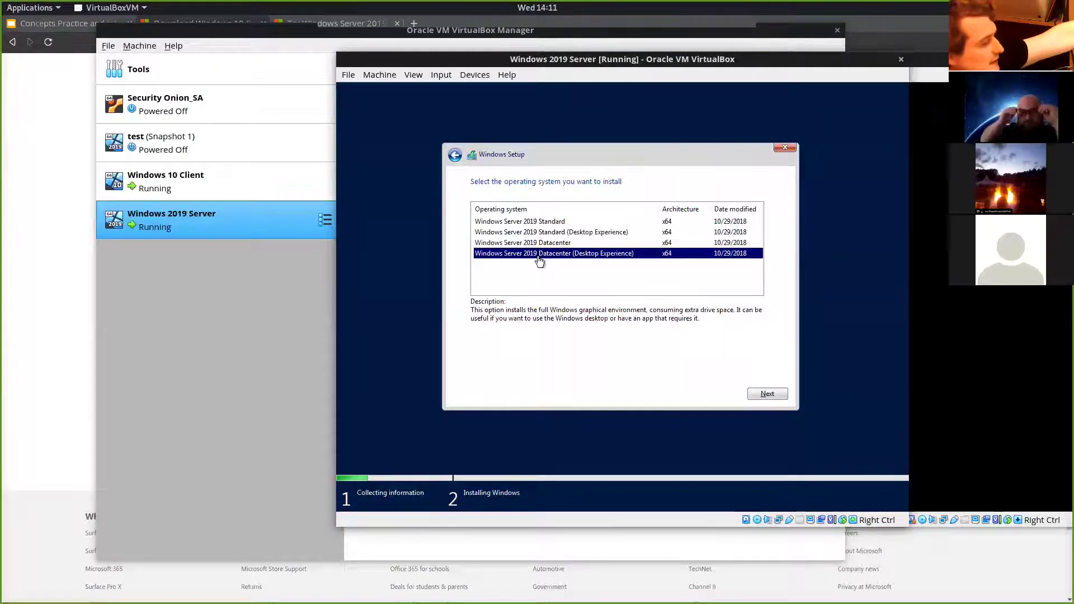
{"action": "left_click", "coordinate": [548, 223]}
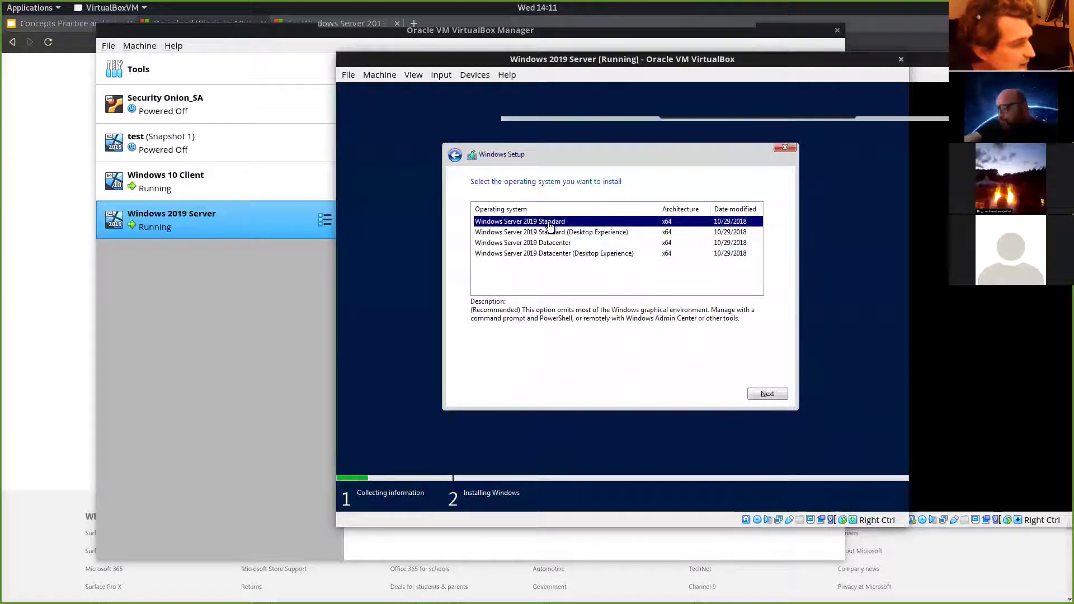
{"action": "left_click", "coordinate": [561, 234]}
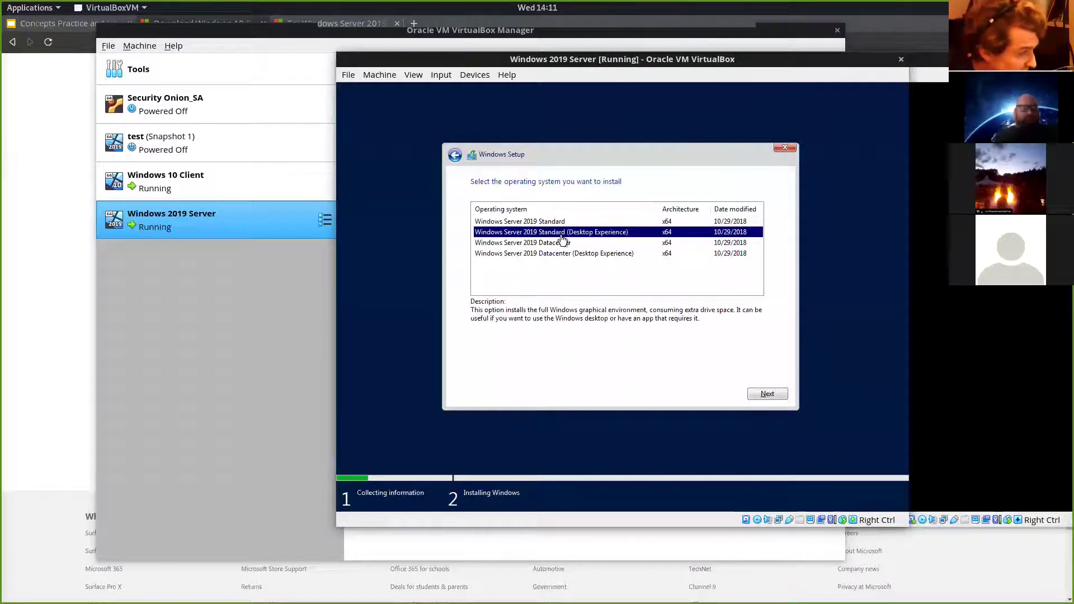
{"action": "left_click", "coordinate": [765, 392]}
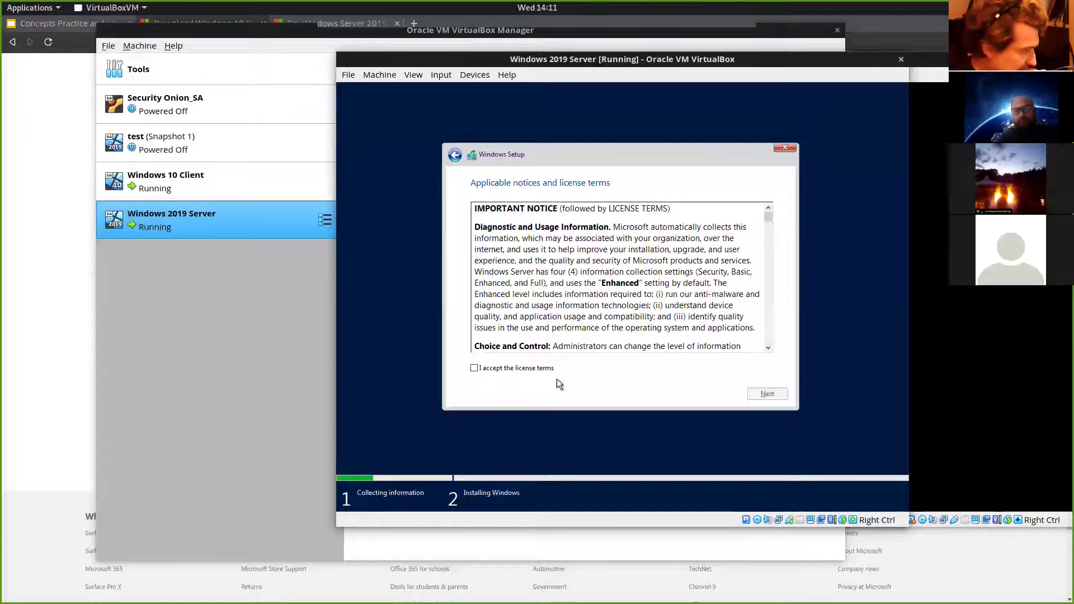
Accept the license terms and do a custom Windows-only install onto the listed drive.
{"action": "left_click", "coordinate": [533, 368]}
{"action": "left_click", "coordinate": [768, 393]}
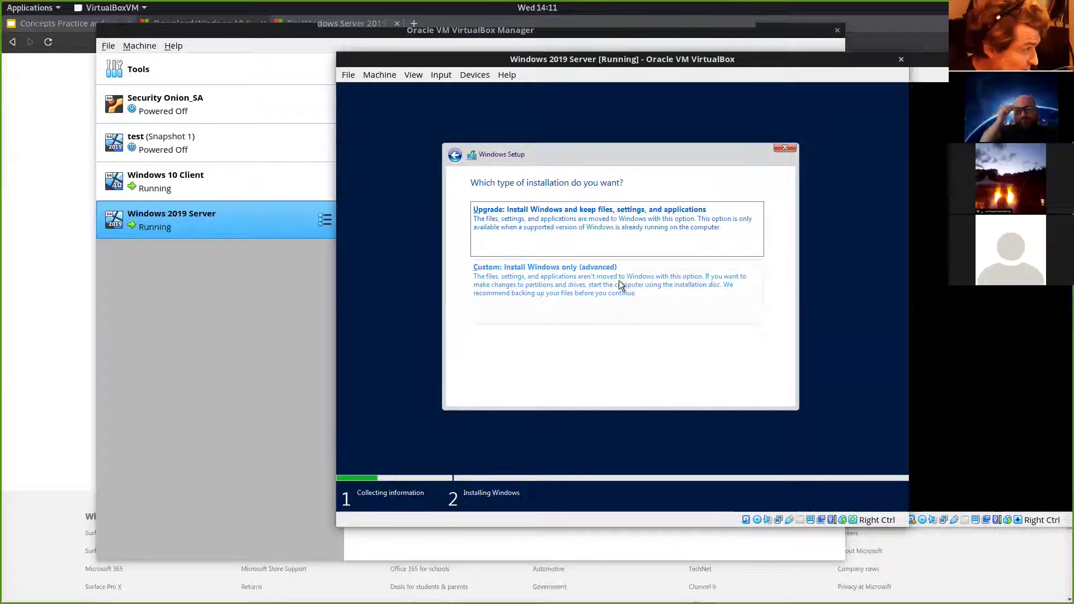
{"action": "left_click", "coordinate": [620, 286]}
{"action": "left_click", "coordinate": [775, 395]}
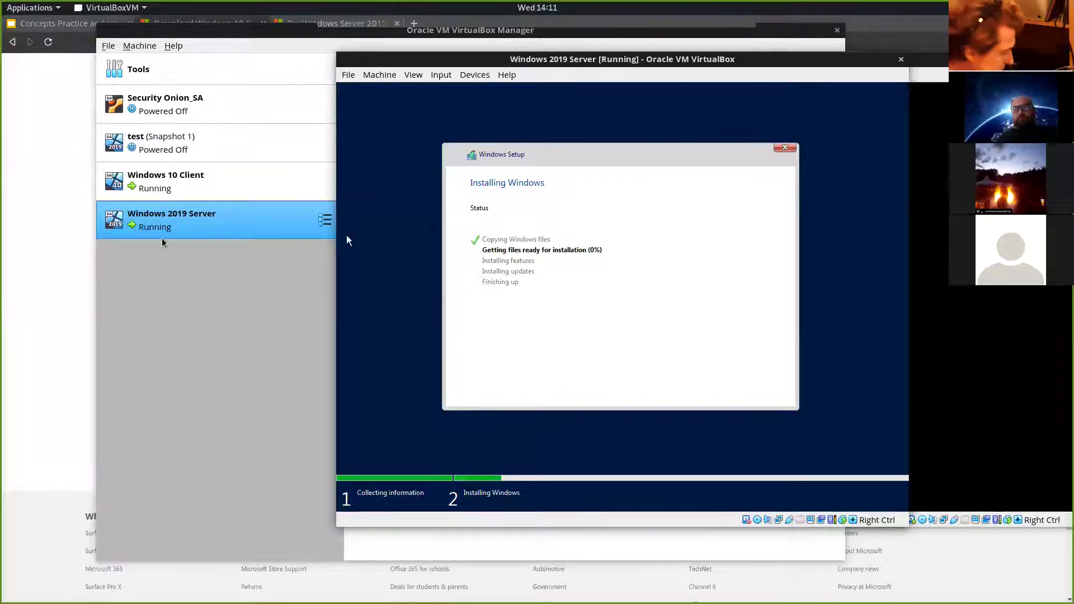
Move the Windows 10 Client VM window to the left and shrink it to reveal the server setup.
{"action": "key", "text": "super"}
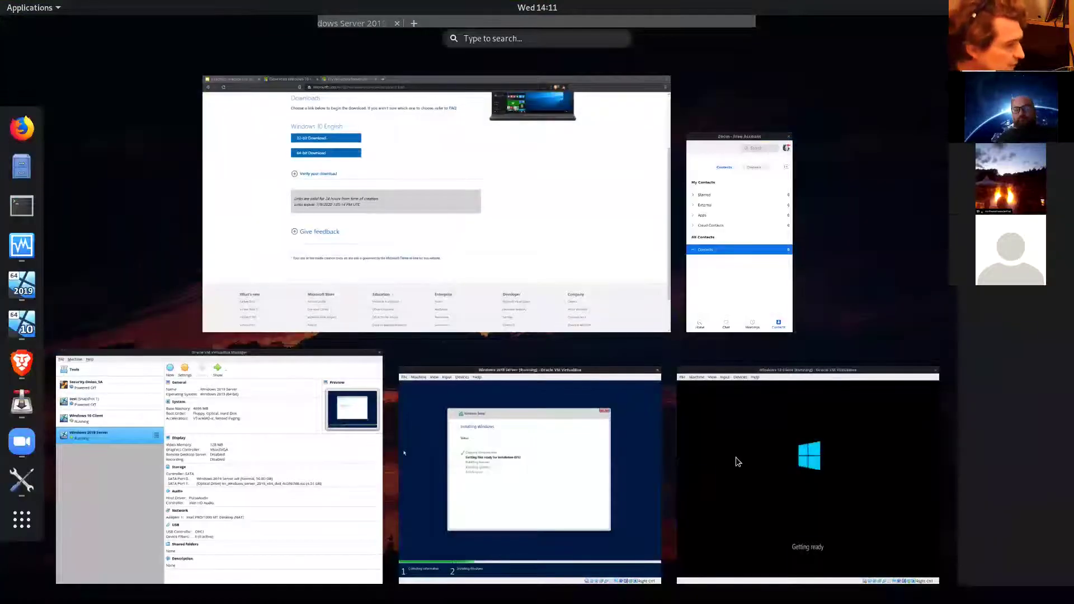
{"action": "left_click", "coordinate": [776, 460]}
{"action": "left_click_drag", "start_coordinate": [741, 58], "coordinate": [240, 50]}
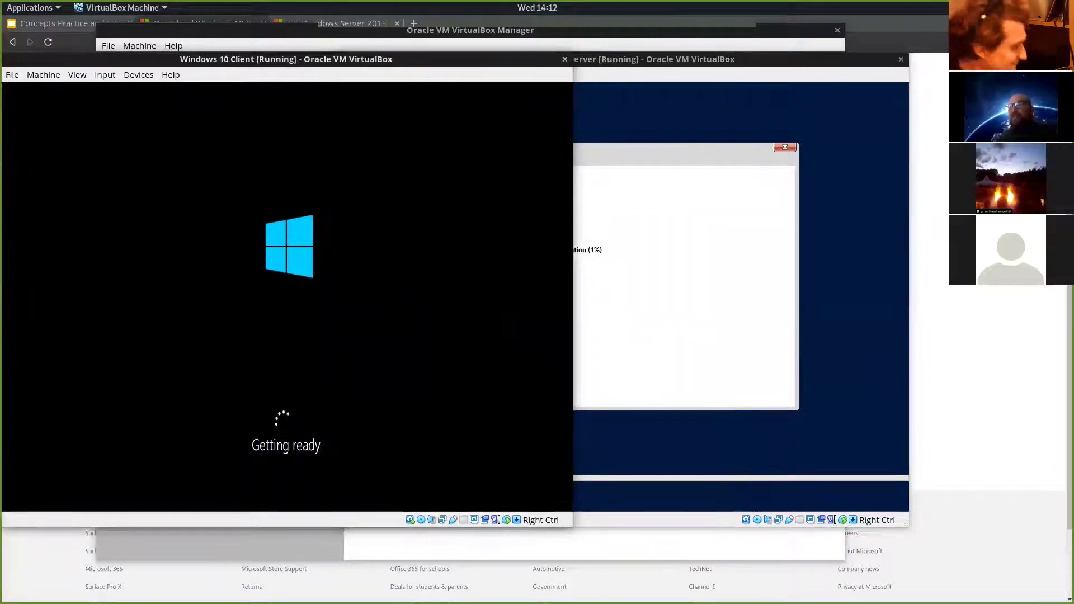
{"action": "left_click_drag", "start_coordinate": [569, 524], "coordinate": [466, 572]}
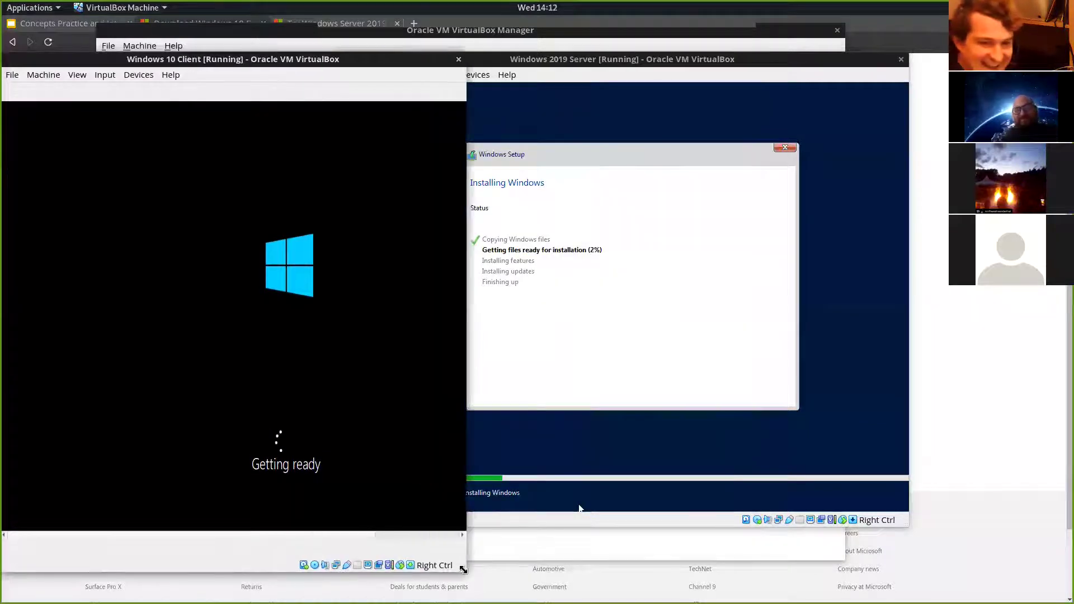
Move the Server VM window right and resize both windows so the enlarged Windows 10 Client sits beside it.
{"action": "left_click_drag", "start_coordinate": [589, 59], "coordinate": [730, 59]}
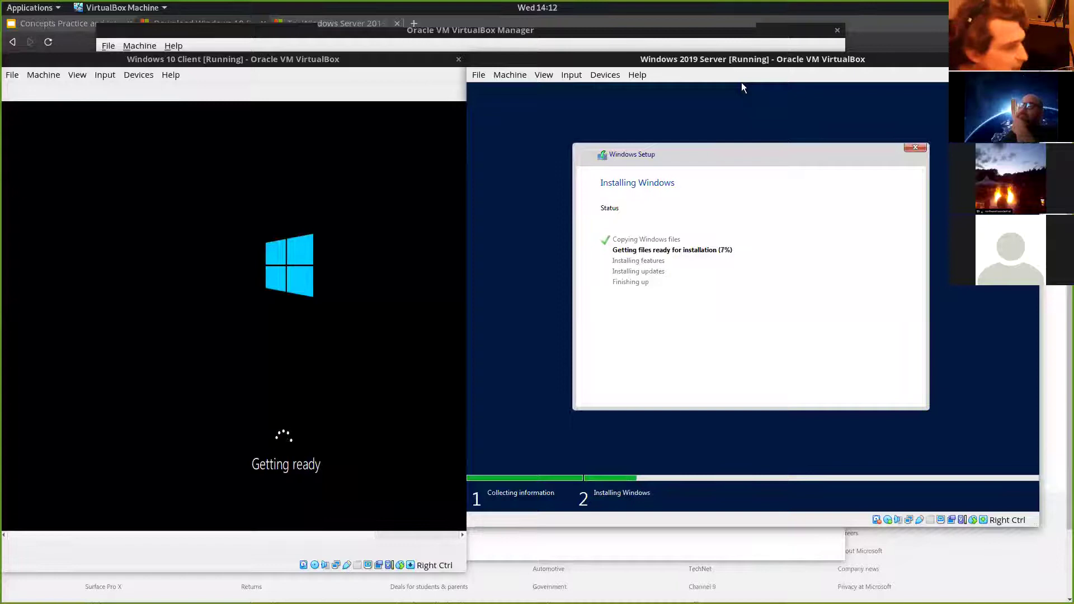
{"action": "left_click_drag", "start_coordinate": [927, 424], "coordinate": [1006, 509]}
{"action": "left_click_drag", "start_coordinate": [458, 561], "coordinate": [466, 486]}
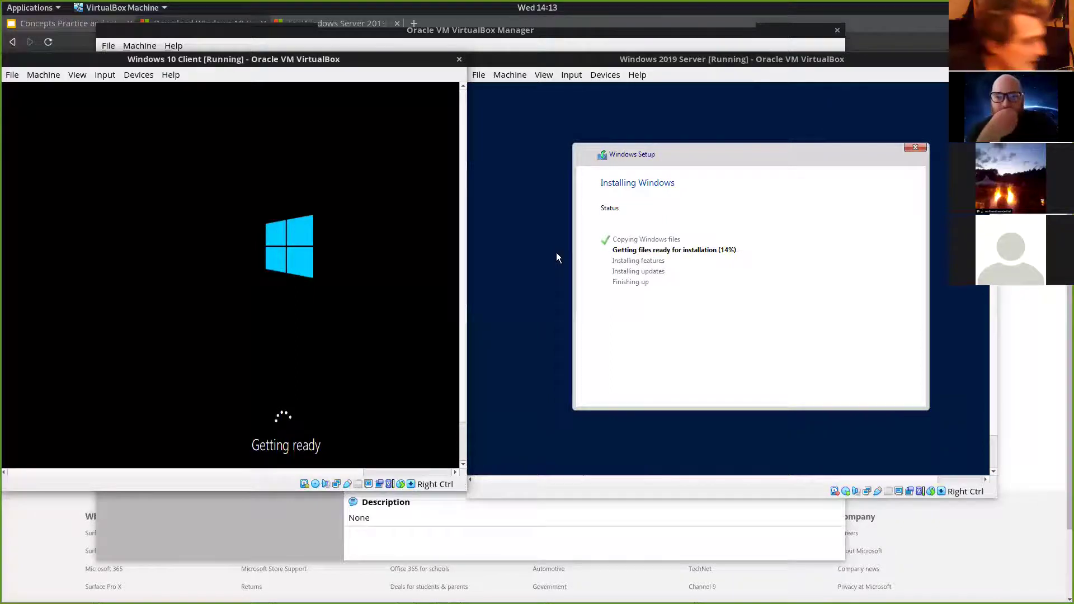
{"action": "left_click_drag", "start_coordinate": [465, 492], "coordinate": [628, 553]}
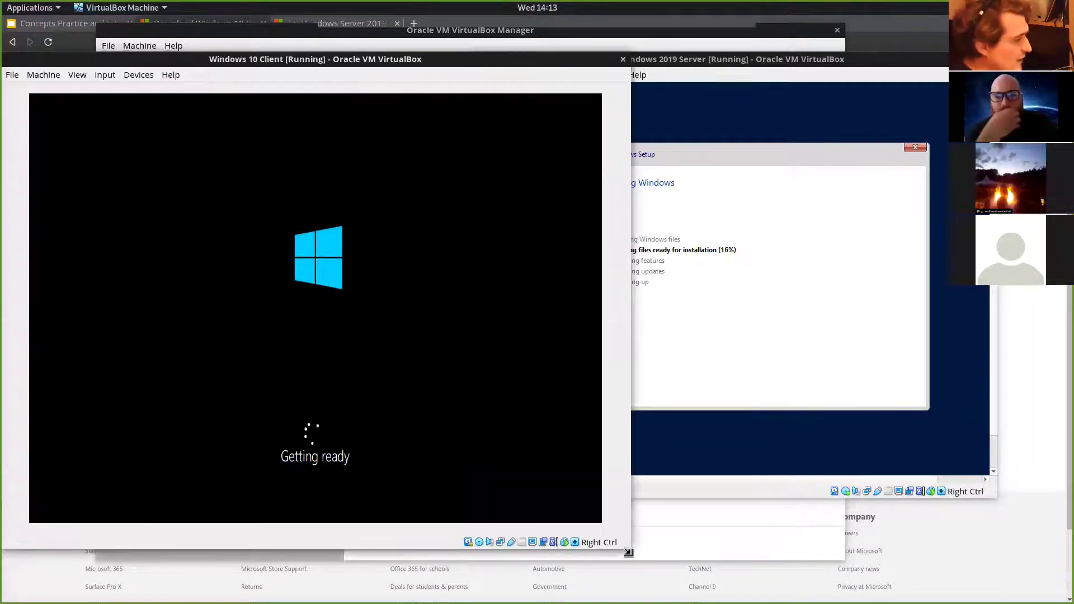
Raise the Server VM window, shrink it from its corner, and slide it right to reveal more of the client.
{"action": "left_click", "coordinate": [742, 83]}
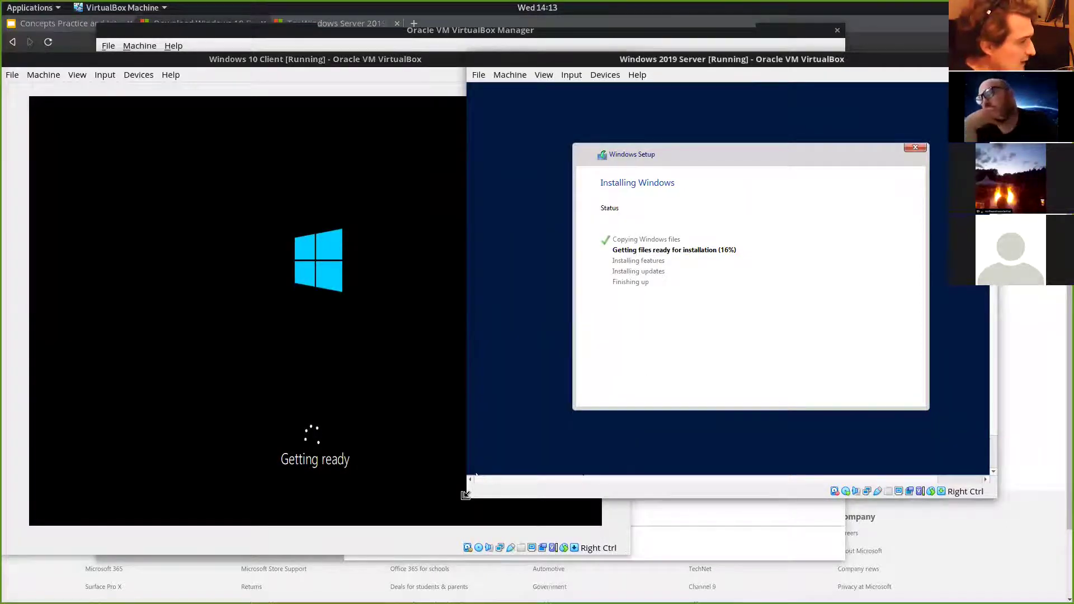
{"action": "left_click_drag", "start_coordinate": [465, 493], "coordinate": [372, 570]}
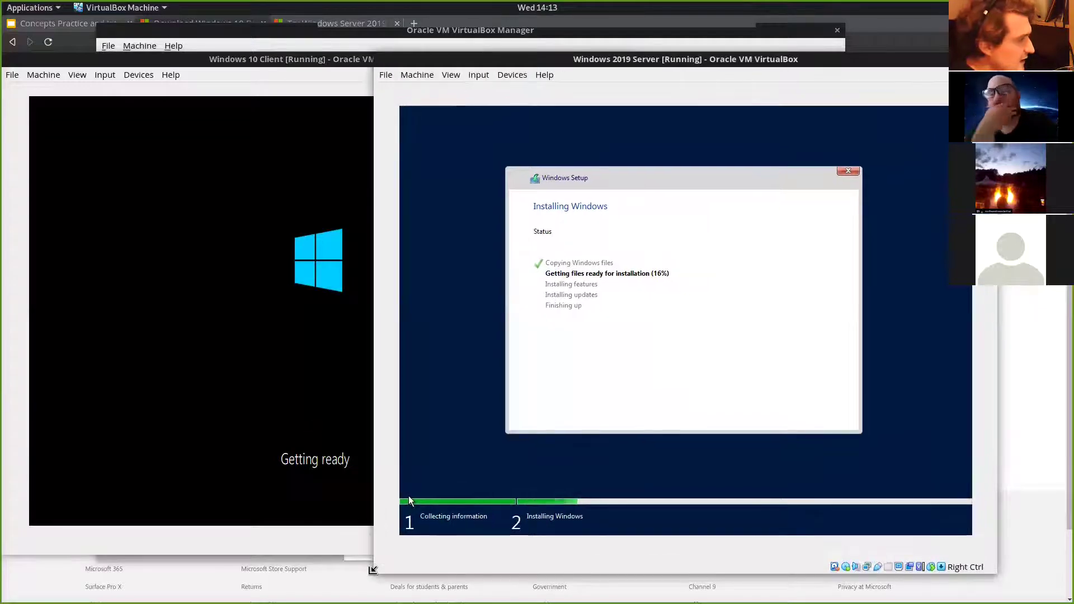
{"action": "left_click_drag", "start_coordinate": [645, 115], "coordinate": [718, 115]}
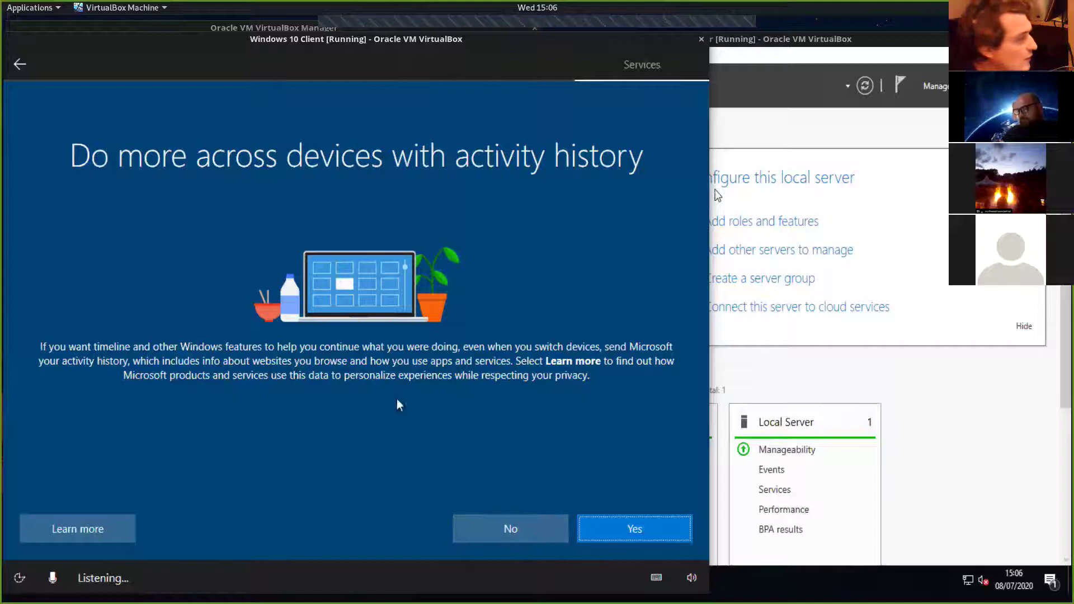
Decline activity history, online speech recognition, location sharing and Find my device on the client.
{"action": "left_click", "coordinate": [507, 535]}
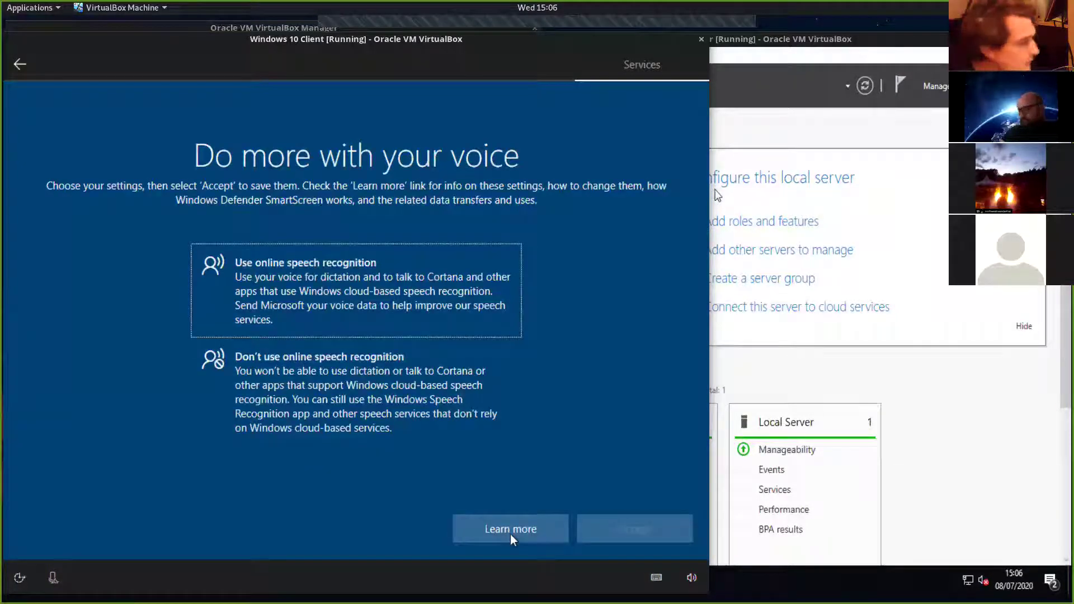
{"action": "left_click", "coordinate": [316, 399]}
{"action": "left_click", "coordinate": [604, 526]}
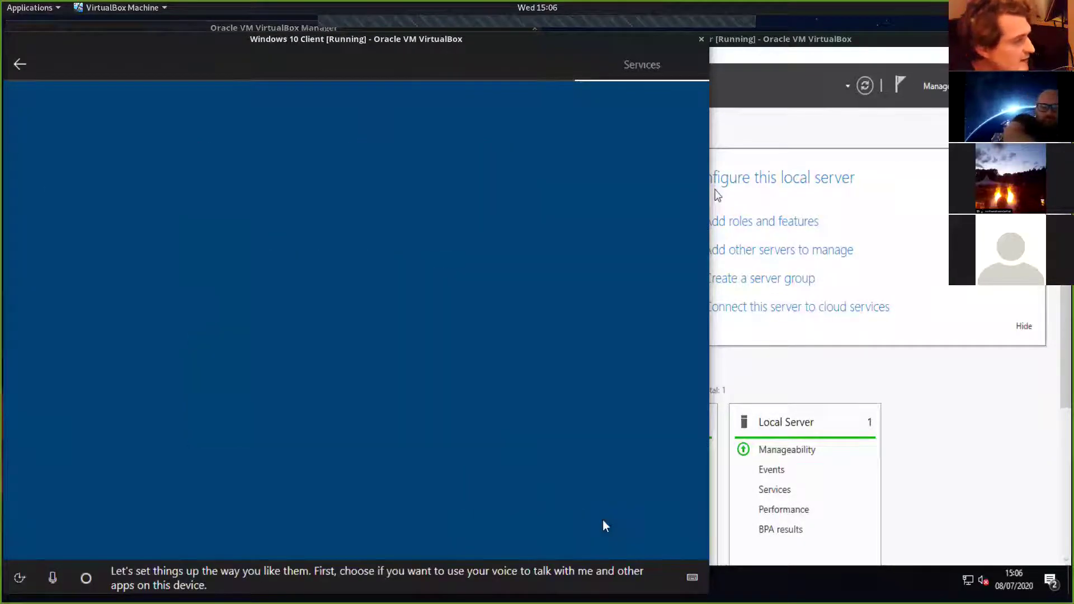
{"action": "left_click", "coordinate": [263, 336]}
{"action": "left_click", "coordinate": [614, 532]}
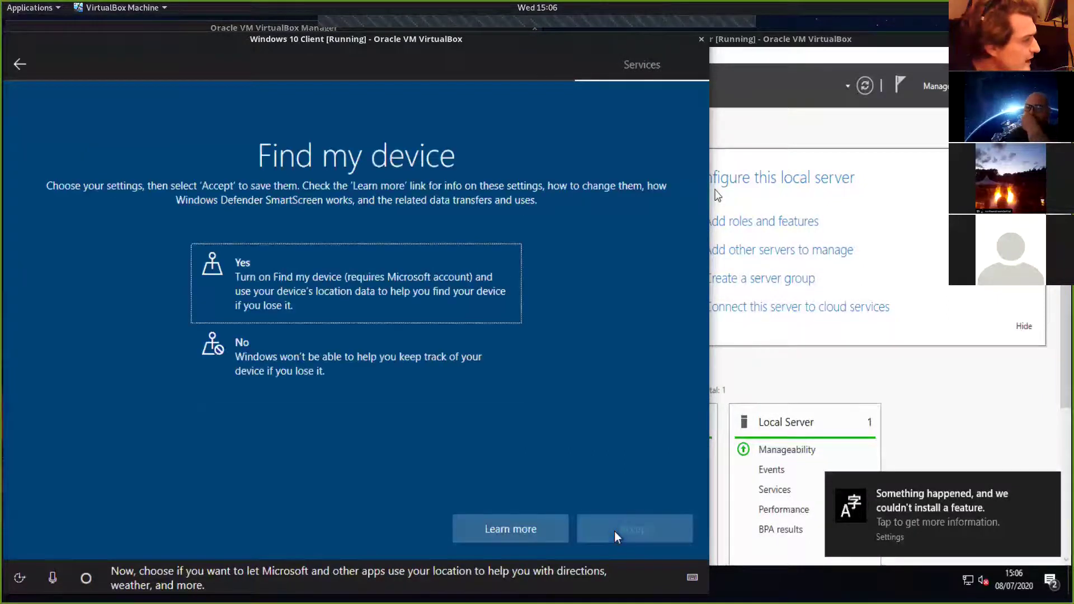
{"action": "left_click", "coordinate": [226, 330]}
{"action": "left_click", "coordinate": [613, 523]}
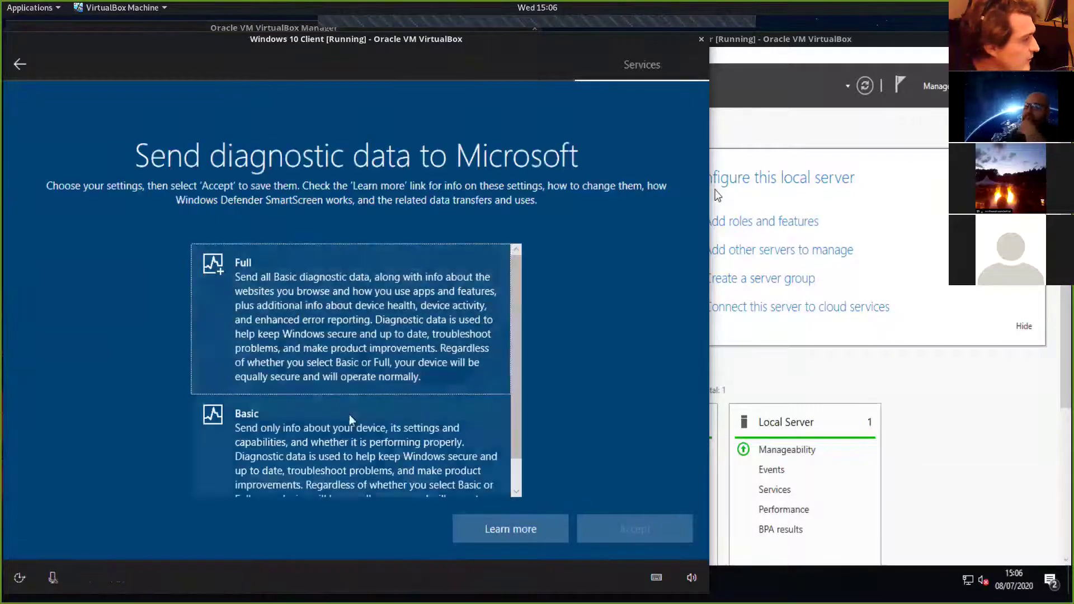
Set diagnostic data to Basic and decline inking and typing, tailored experiences and the advertising ID.
{"action": "left_click", "coordinate": [351, 422]}
{"action": "left_click", "coordinate": [612, 524]}
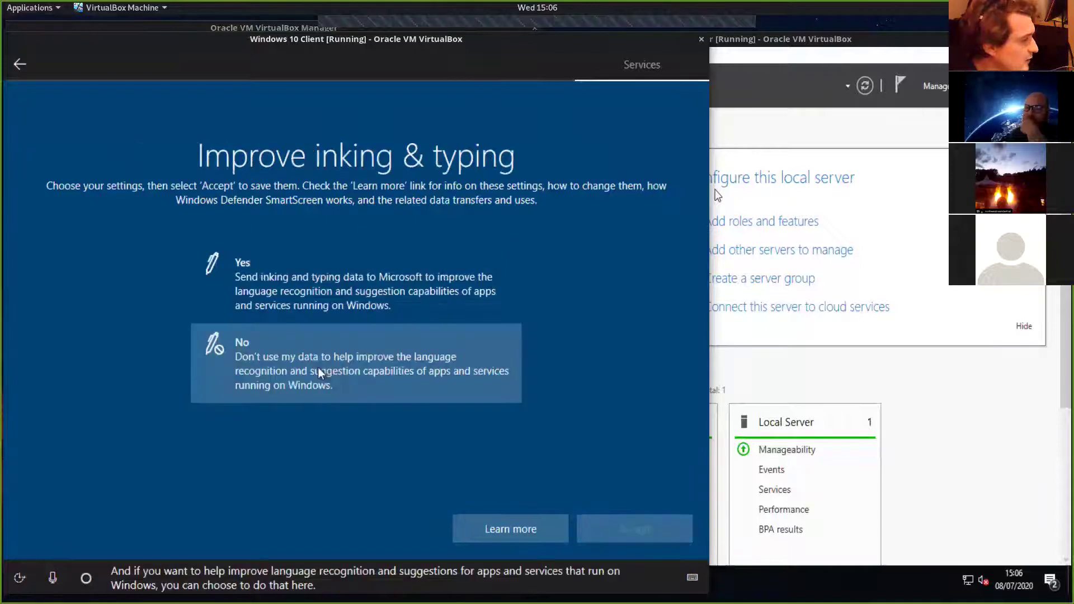
{"action": "left_click", "coordinate": [317, 367]}
{"action": "left_click", "coordinate": [609, 532]}
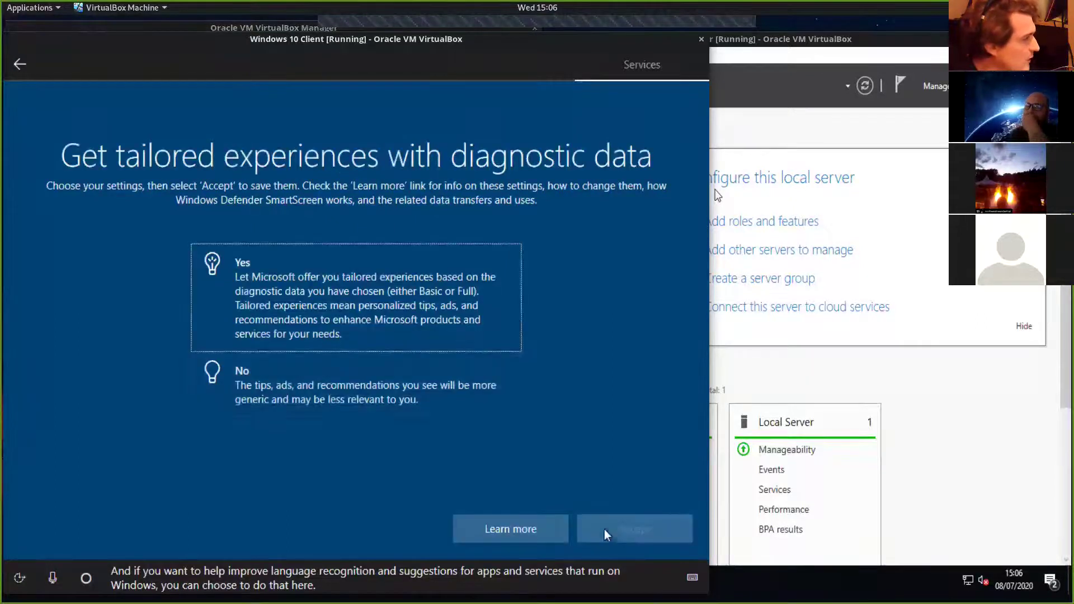
{"action": "left_click", "coordinate": [330, 398]}
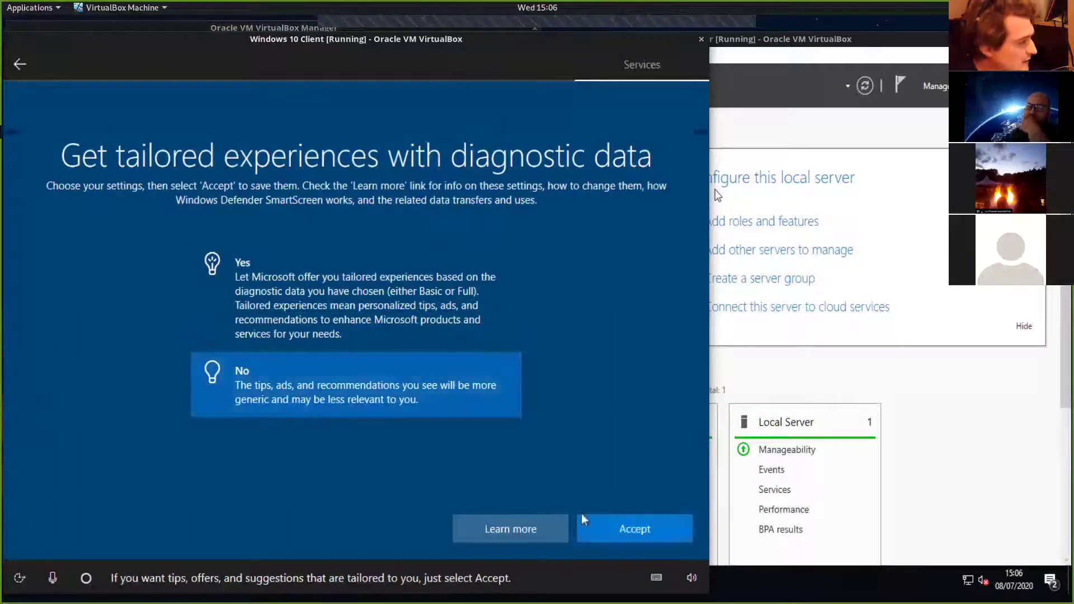
{"action": "left_click", "coordinate": [608, 530]}
{"action": "left_click", "coordinate": [414, 375]}
{"action": "left_click", "coordinate": [613, 526]}
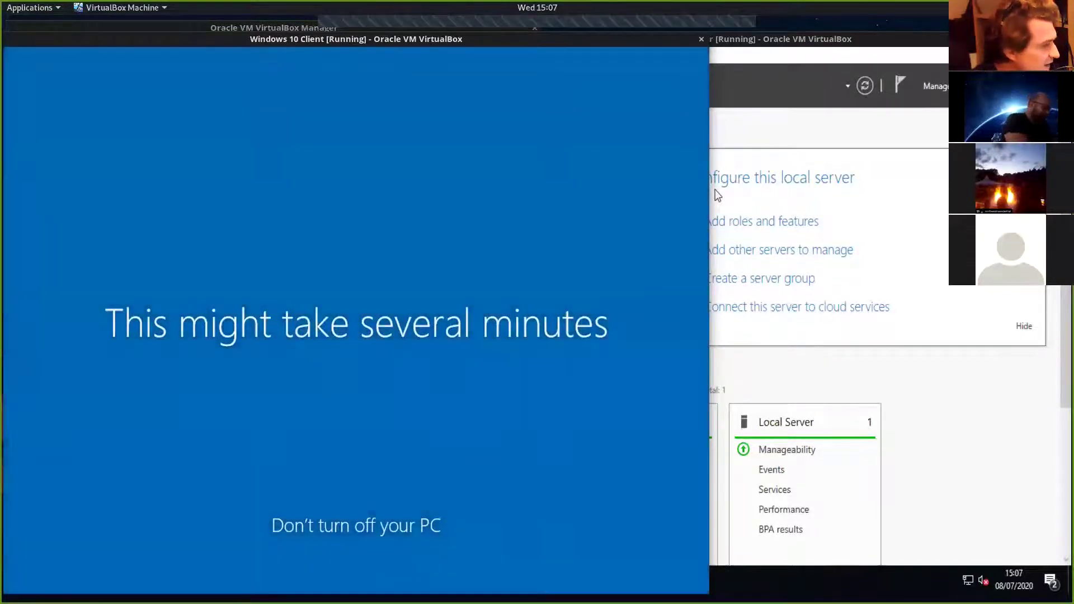
Raise the Windows 2019 Server VM window to show its Server Manager Dashboard.
{"action": "left_click", "coordinate": [813, 37]}
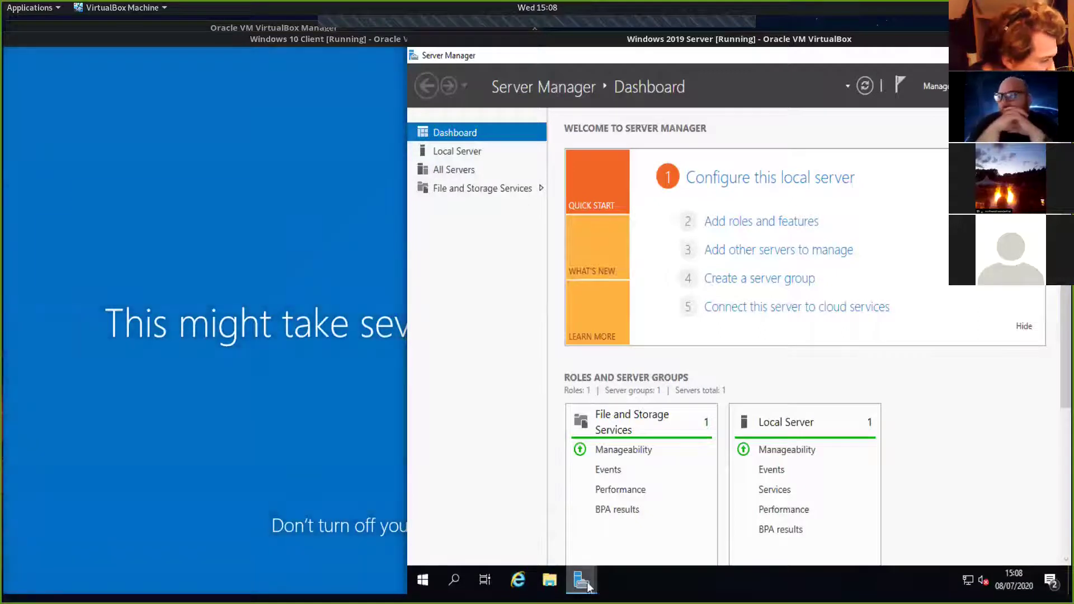
Bring up the hidden Windows Admin Center prompt from the taskbar and close it.
{"action": "mouse_move", "coordinate": [587, 585]}
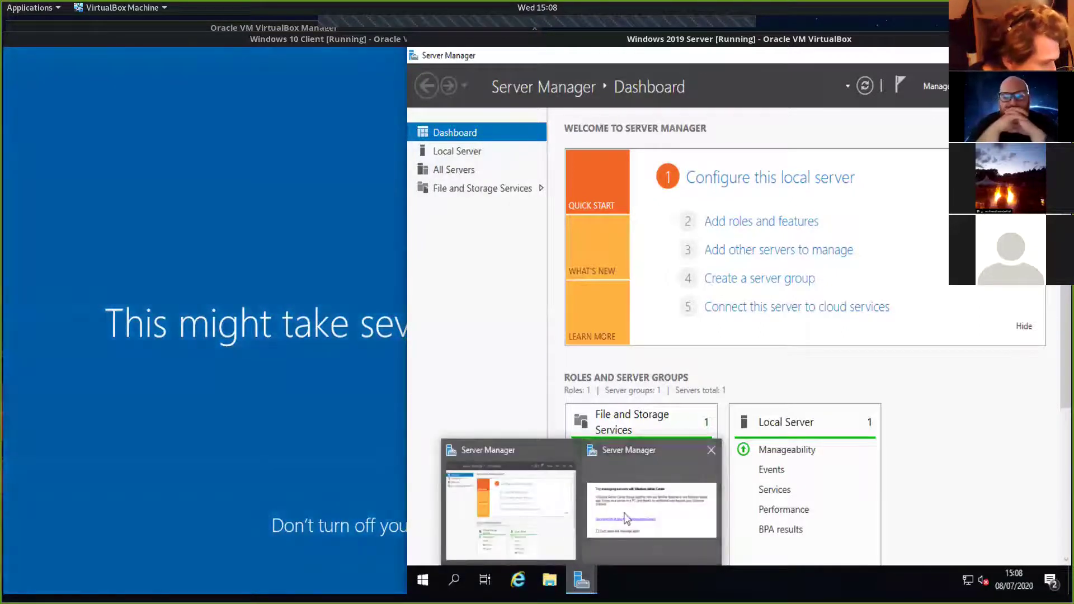
{"action": "left_click", "coordinate": [625, 519]}
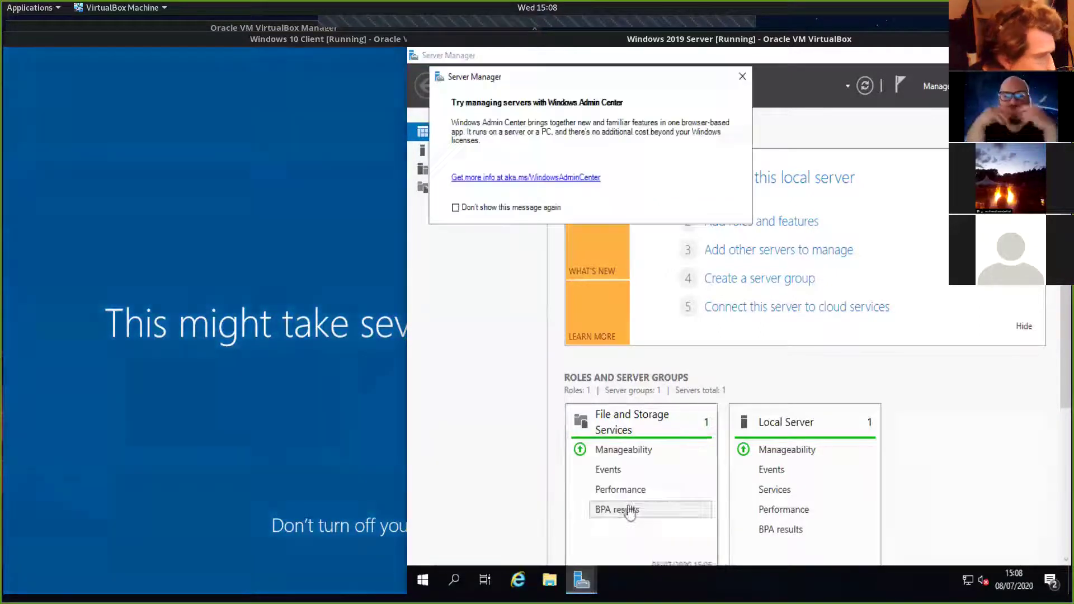
{"action": "left_click", "coordinate": [743, 77]}
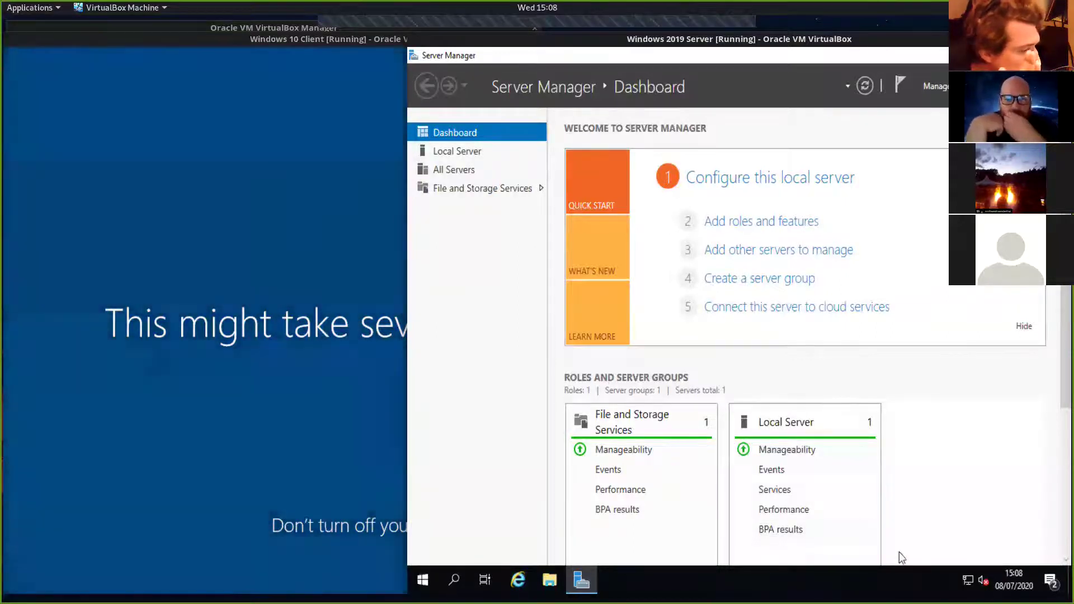
Open the Network and Sharing Center through the server's network tray Network & Internet settings.
{"action": "right_click", "coordinate": [967, 583]}
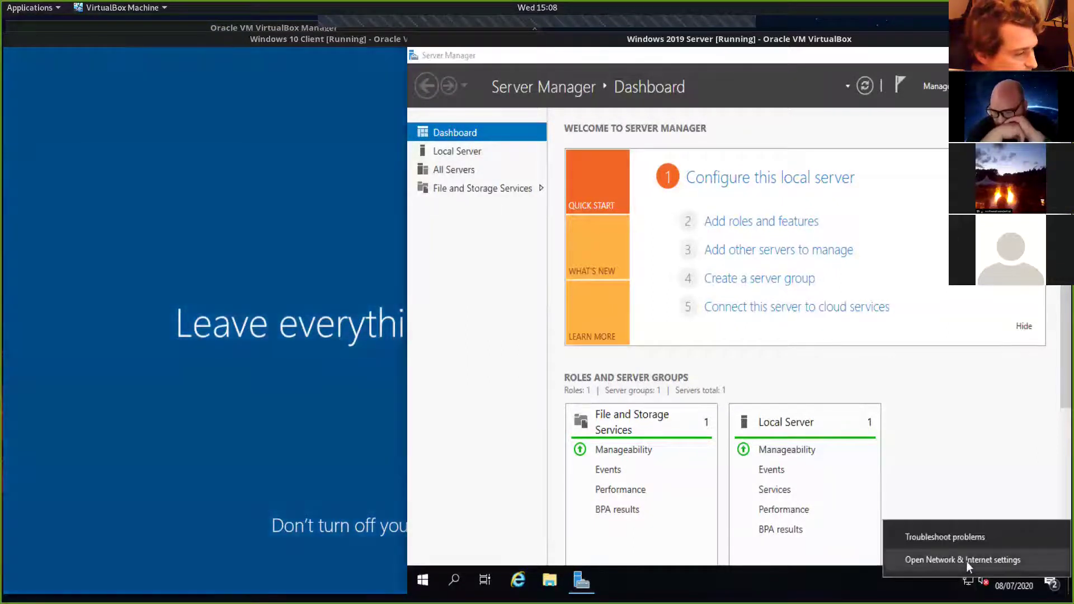
{"action": "left_click", "coordinate": [965, 561]}
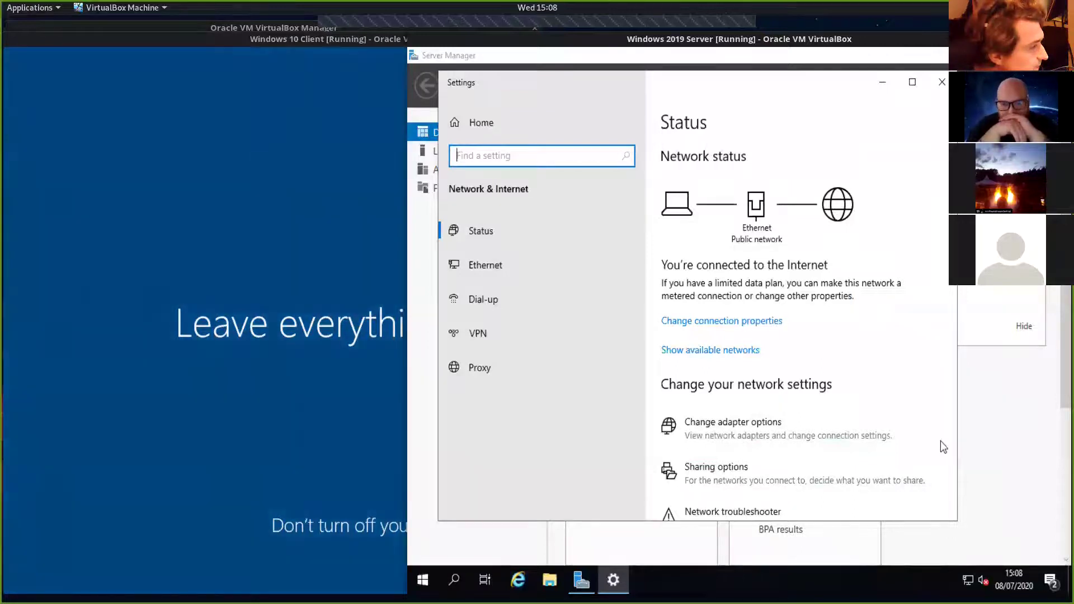
{"action": "left_click", "coordinate": [940, 84]}
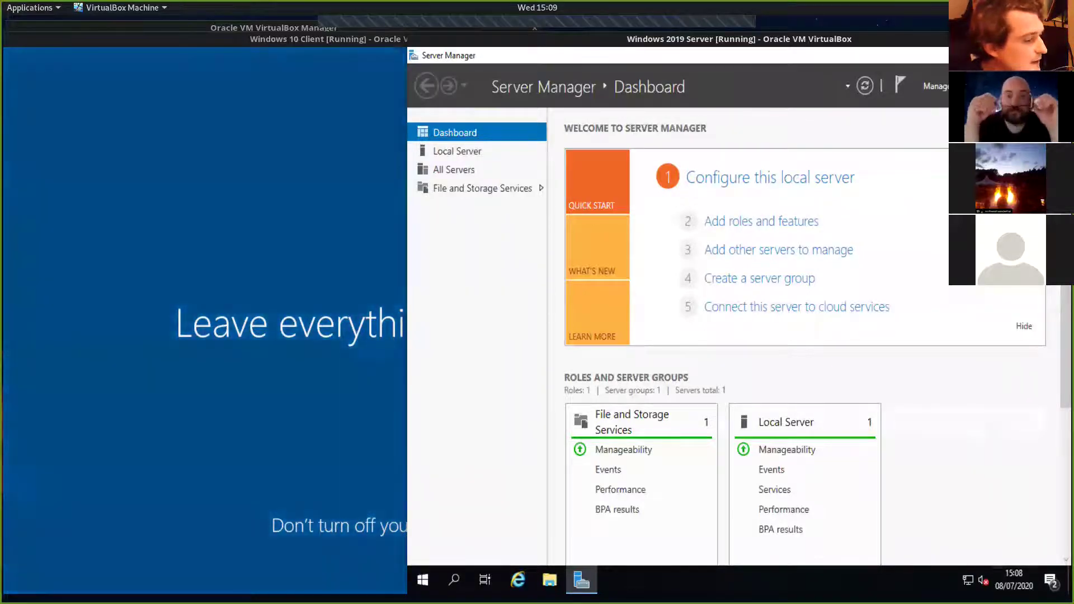
{"action": "right_click", "coordinate": [966, 580]}
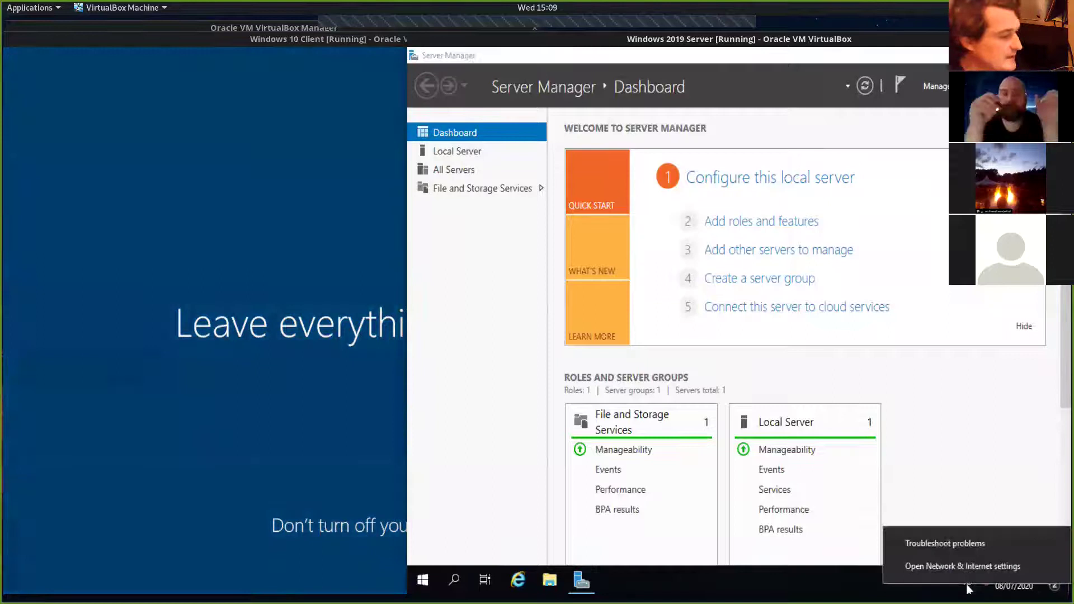
{"action": "left_click", "coordinate": [970, 566]}
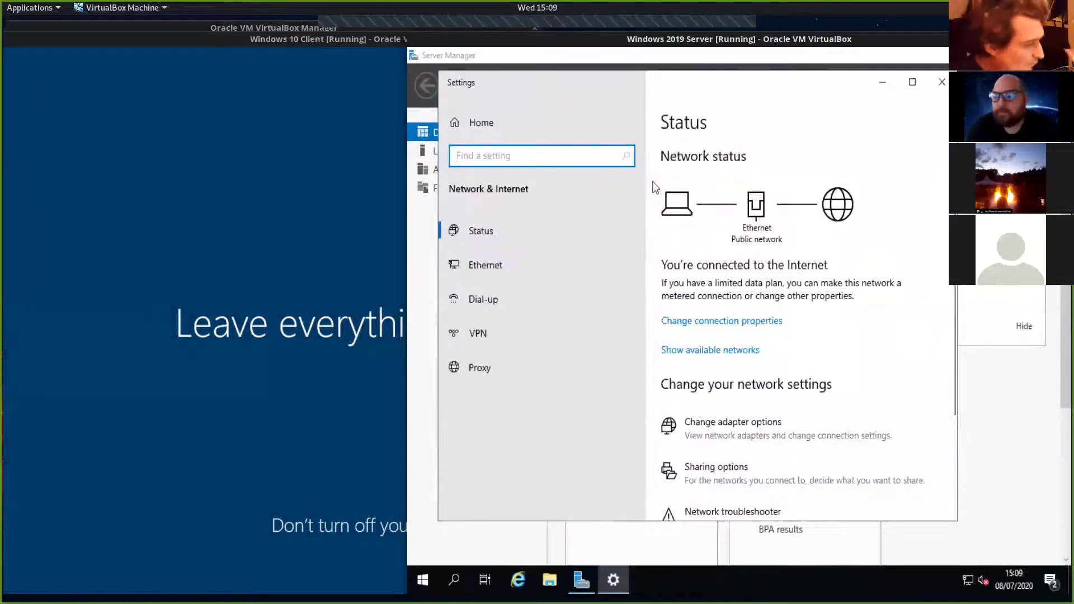
{"action": "scroll", "coordinate": [844, 306], "scroll_direction": "down", "scroll_amount": 3}
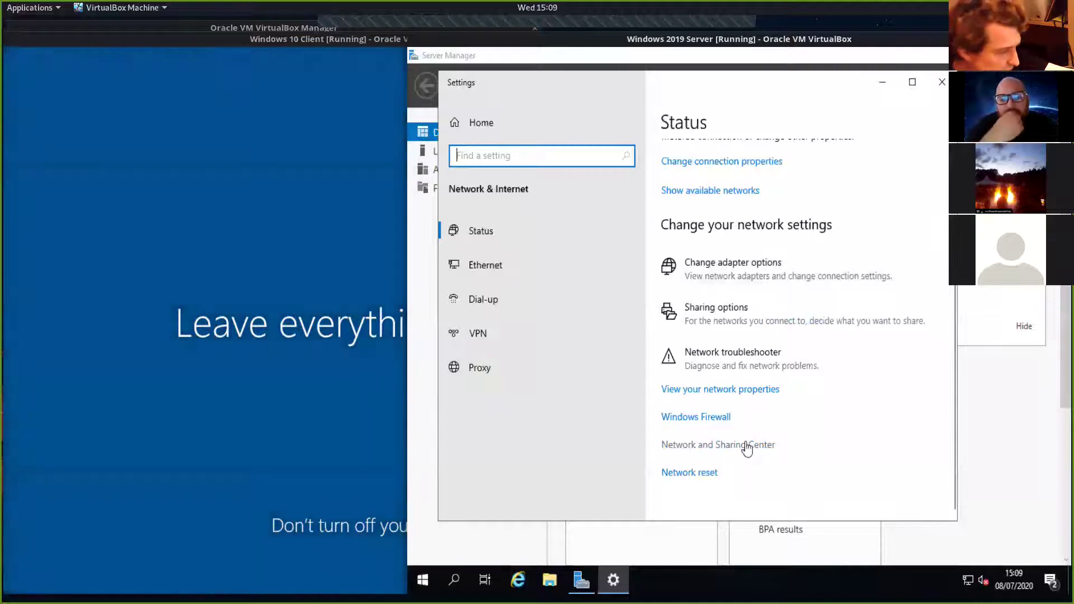
{"action": "left_click", "coordinate": [747, 448]}
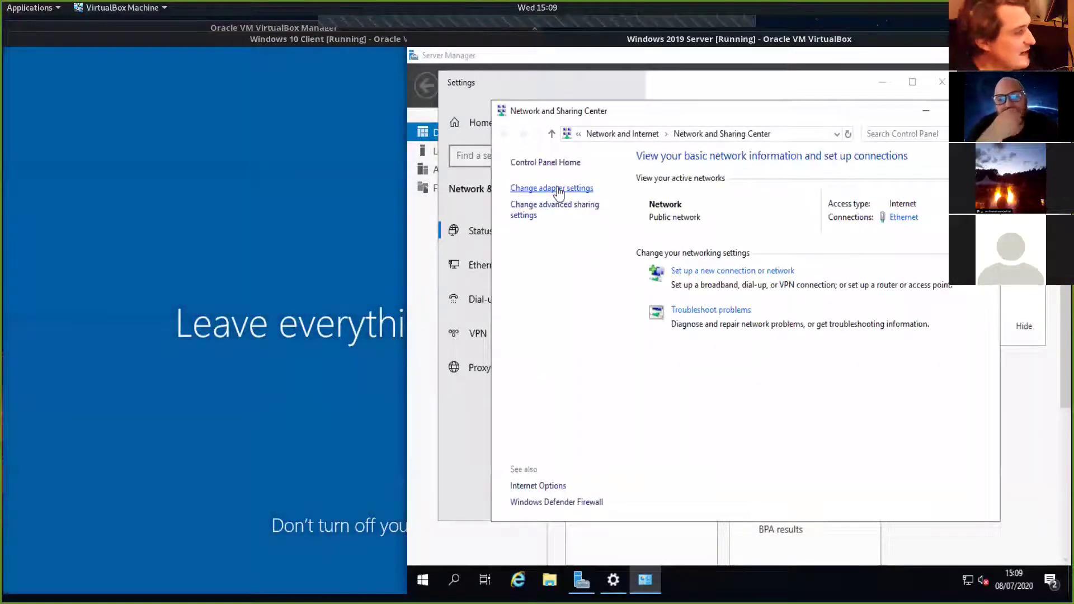
In the Ethernet adapter's properties, disable IPv6 and open the IPv4 (TCP/IPv4) settings.
{"action": "left_click", "coordinate": [559, 190]}
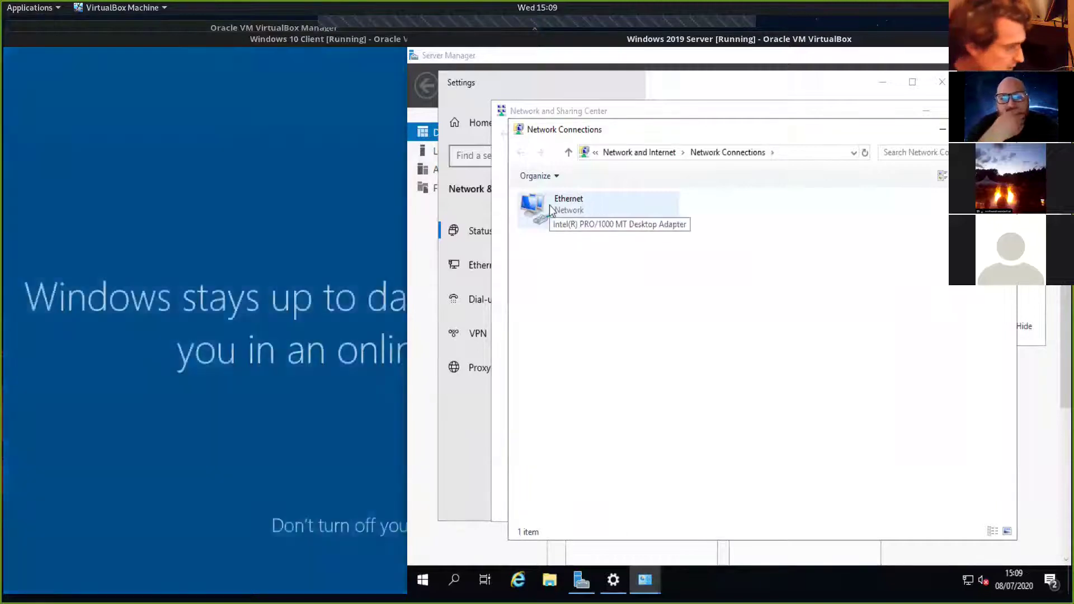
{"action": "right_click", "coordinate": [549, 205]}
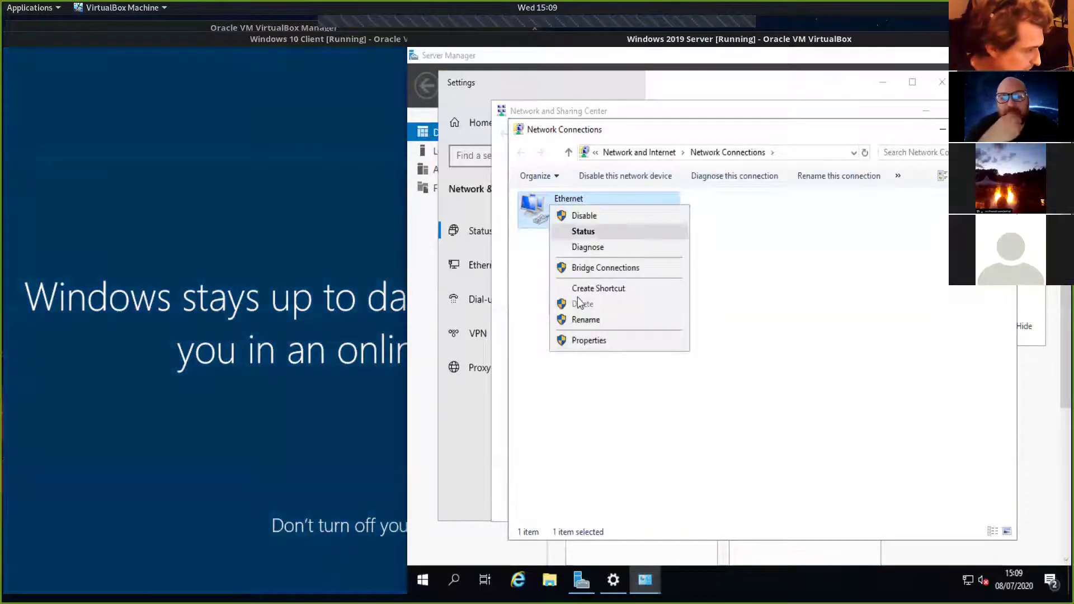
{"action": "left_click", "coordinate": [597, 344]}
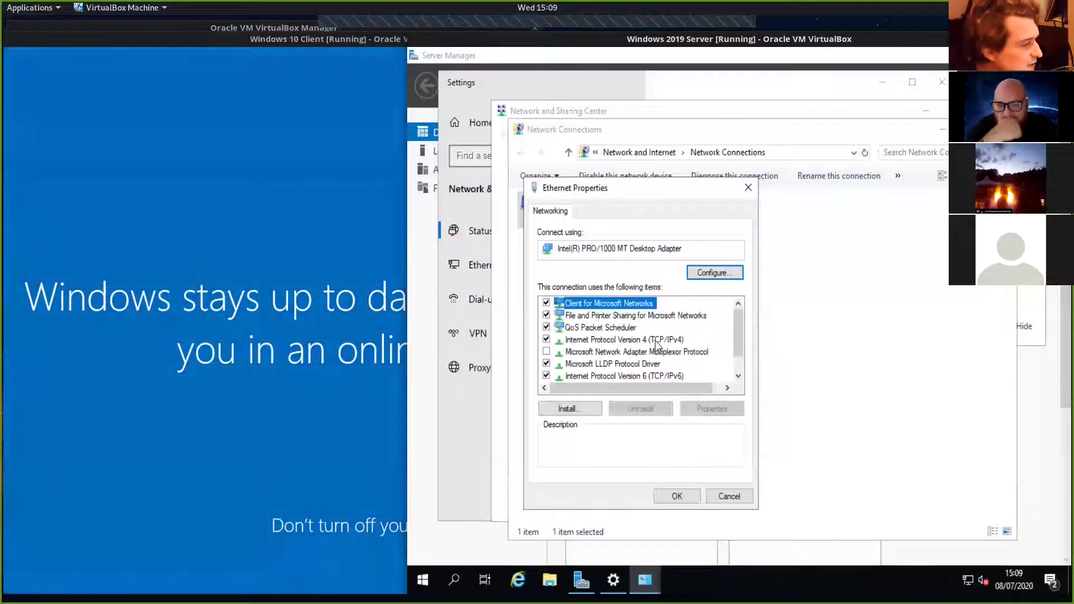
{"action": "left_click", "coordinate": [656, 341]}
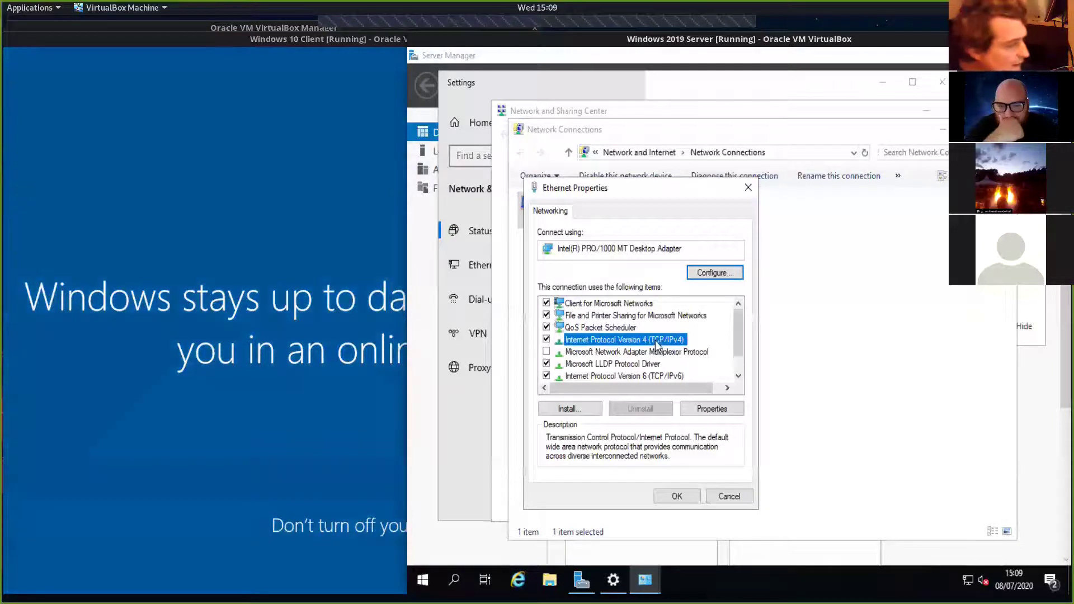
{"action": "left_click", "coordinate": [547, 376]}
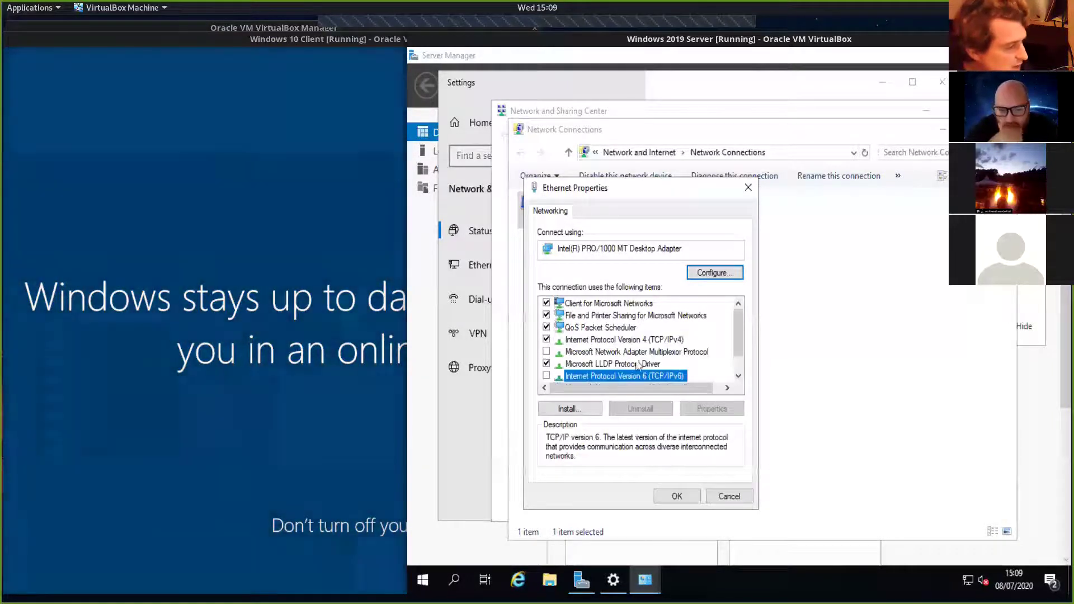
{"action": "left_click", "coordinate": [643, 342]}
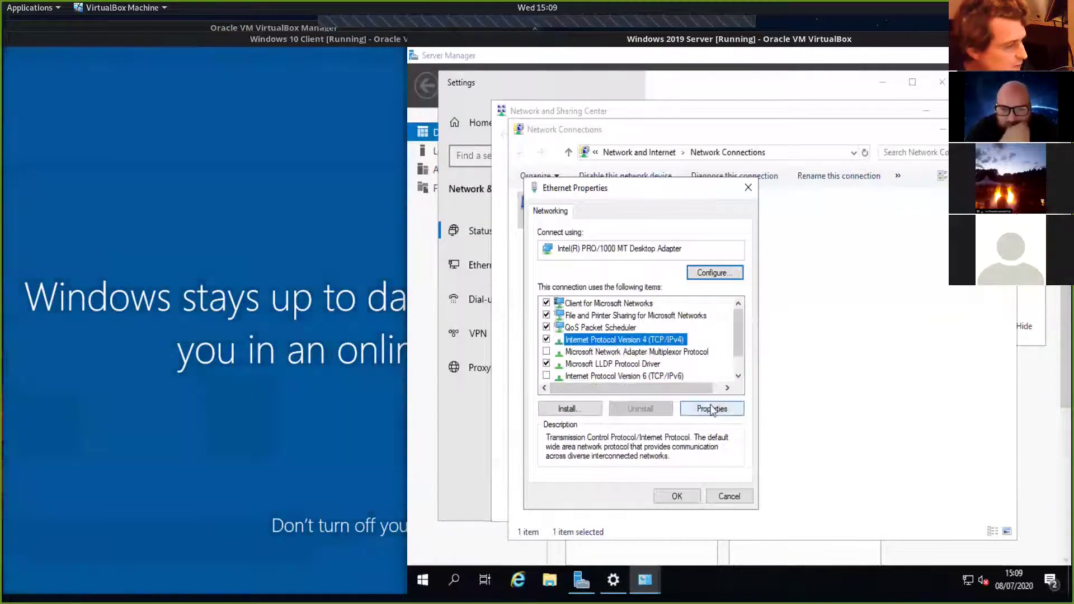
{"action": "left_click", "coordinate": [710, 407]}
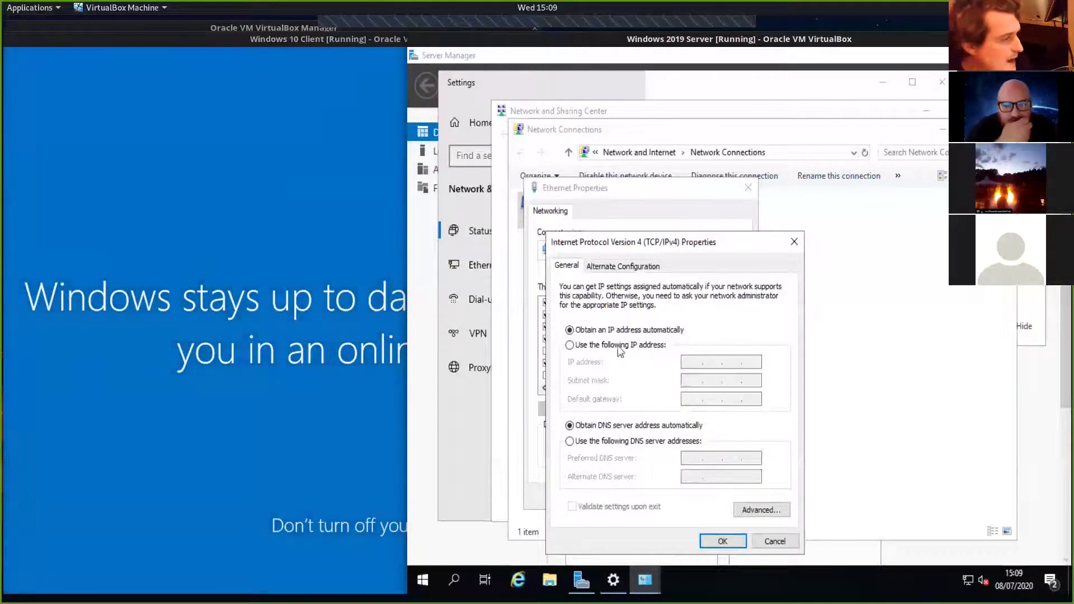
Assign static IP 10.10.10.1 with mask 255.255.255.0, apply it, and close the adapter properties.
{"action": "left_click_drag", "start_coordinate": [656, 250], "coordinate": [712, 190]}
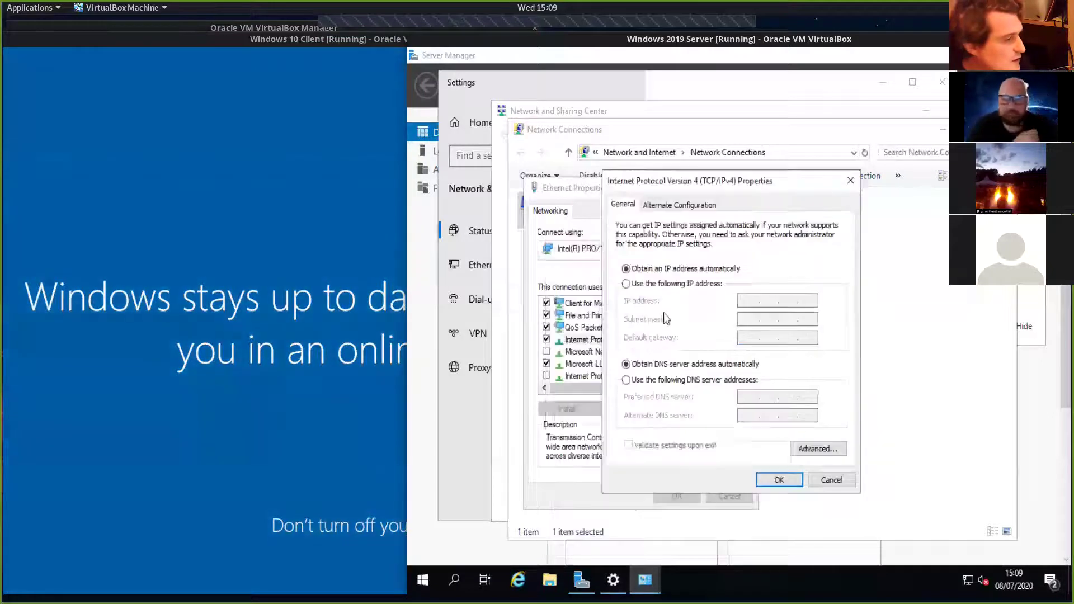
{"action": "left_click", "coordinate": [625, 284]}
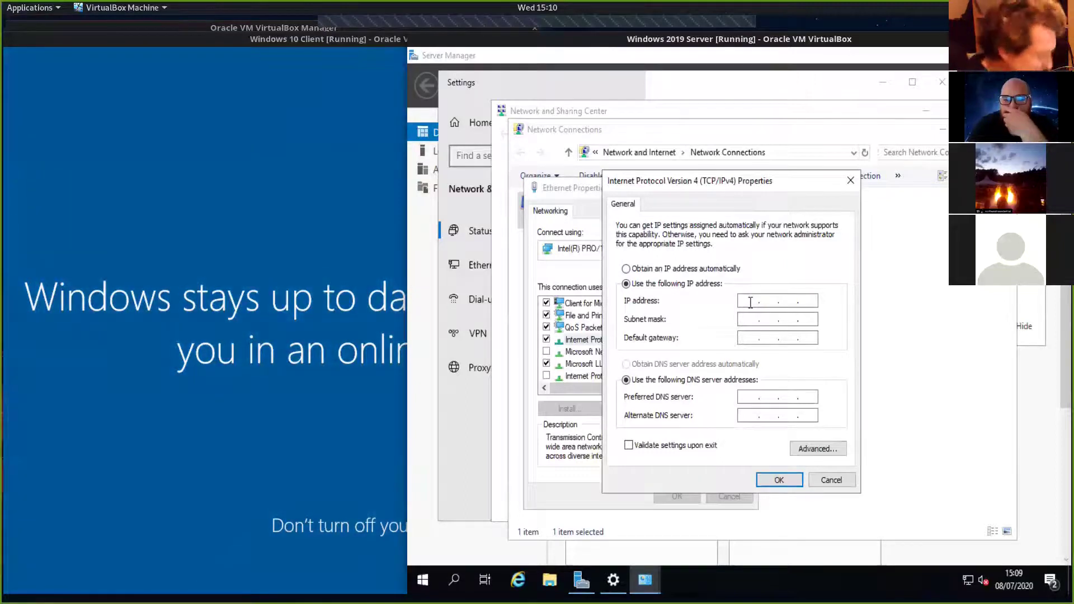
{"action": "left_click", "coordinate": [750, 302]}
{"action": "type", "text": "10 "}
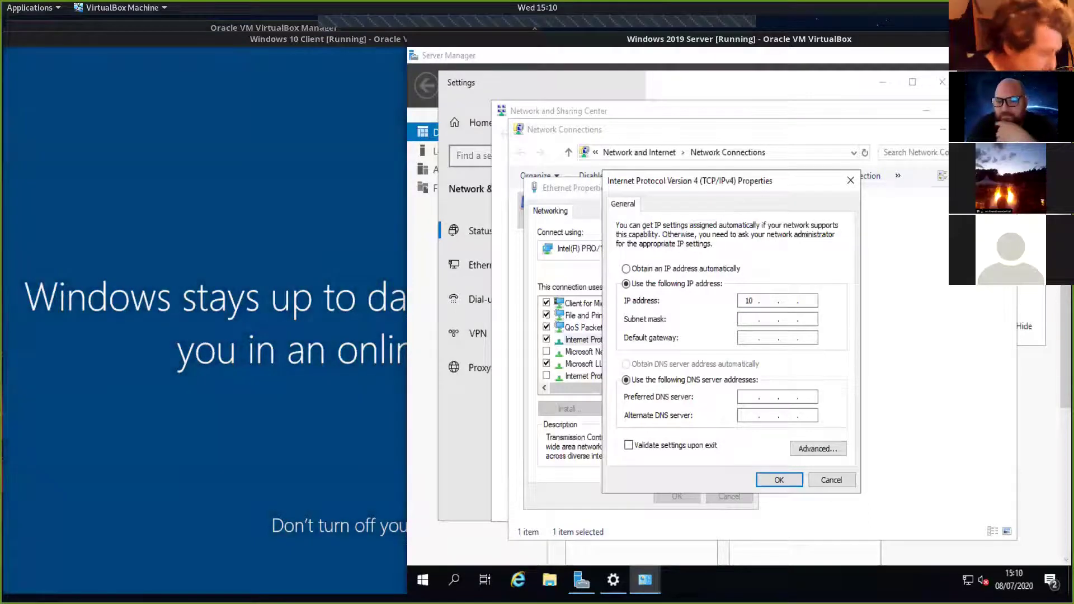
{"action": "type", "text": ". 10 . 10 . 1"}
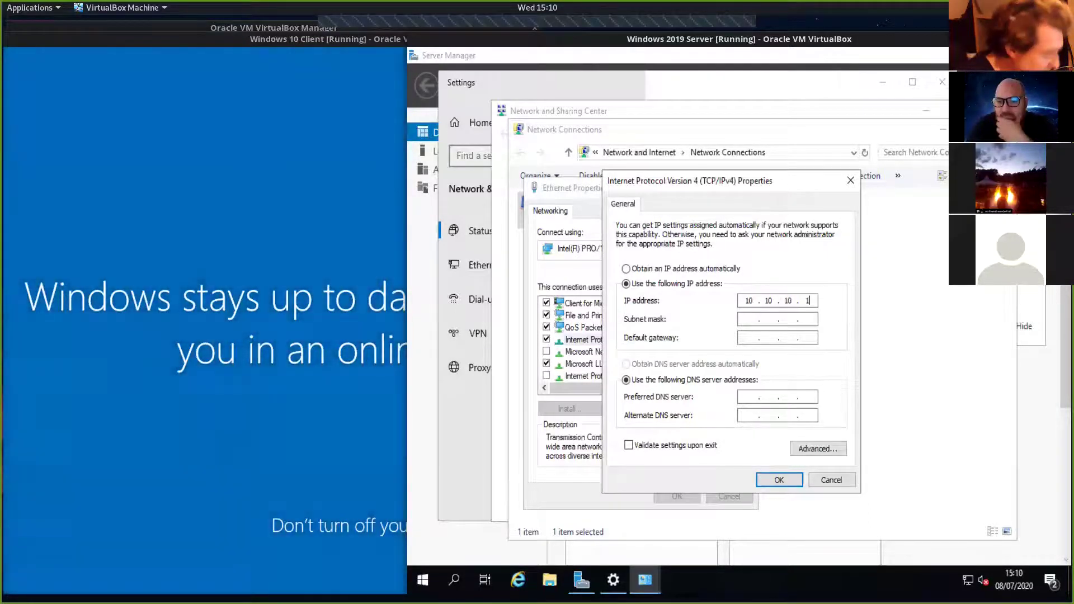
{"action": "left_click", "coordinate": [753, 317]}
{"action": "type", "text": "255 . 255 . 255 . 0"}
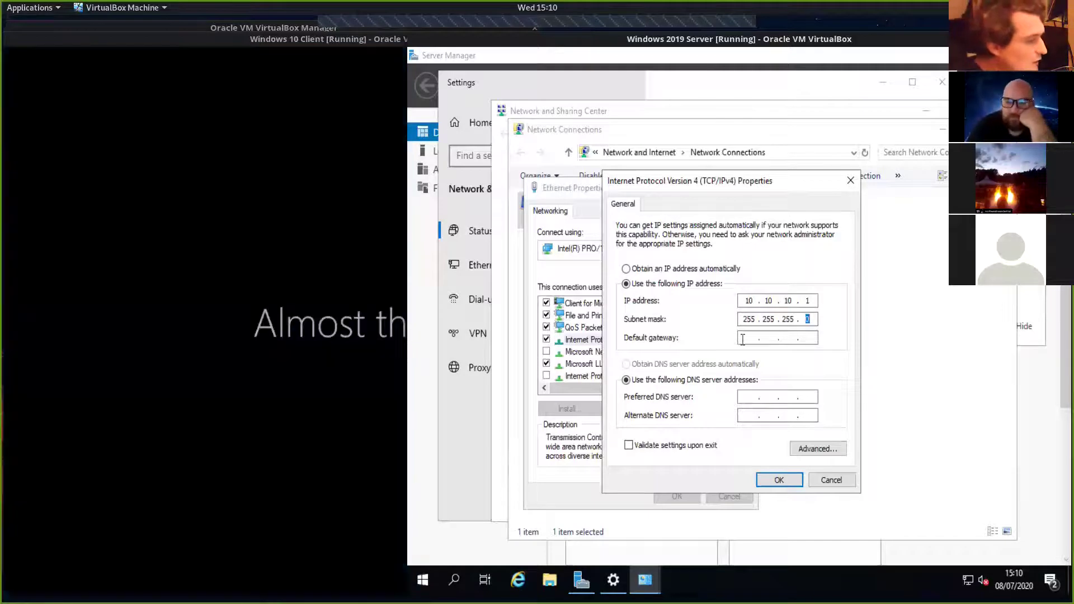
{"action": "left_click", "coordinate": [742, 340]}
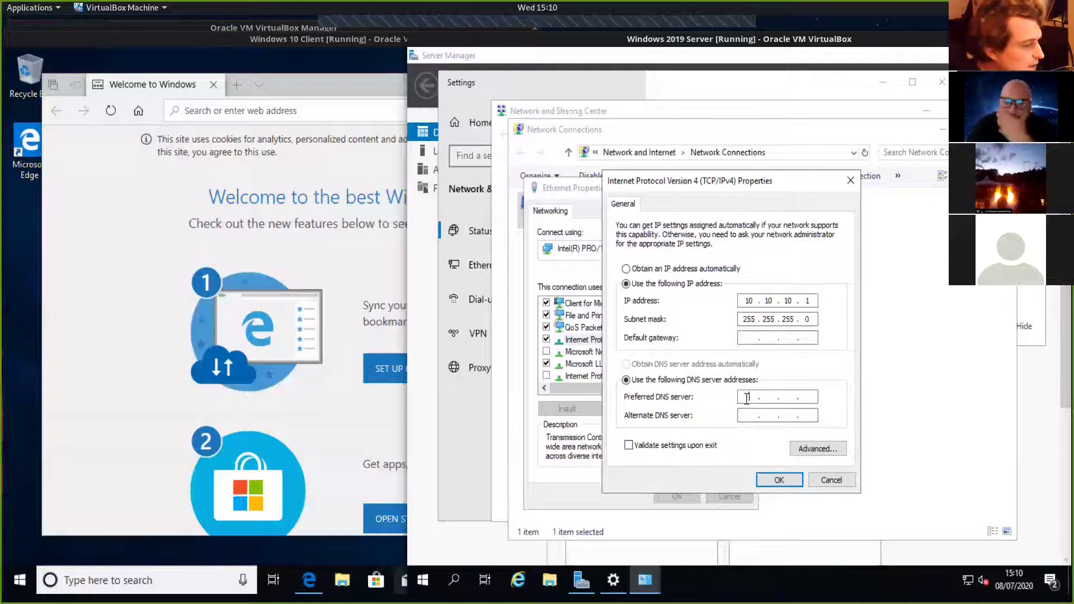
{"action": "left_click", "coordinate": [746, 397]}
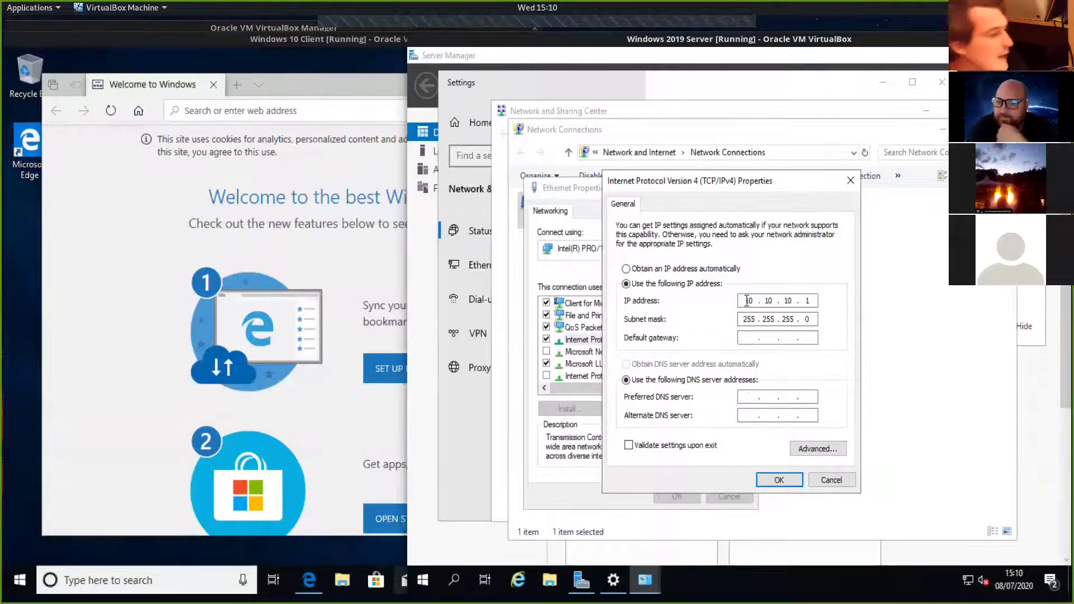
{"action": "left_click", "coordinate": [779, 480]}
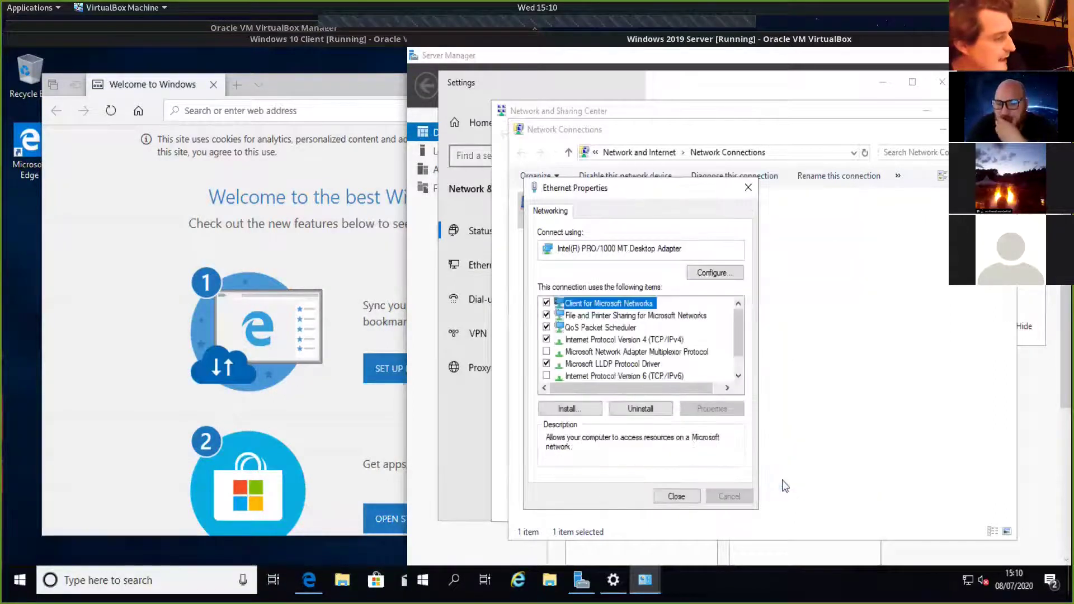
{"action": "left_click", "coordinate": [677, 496]}
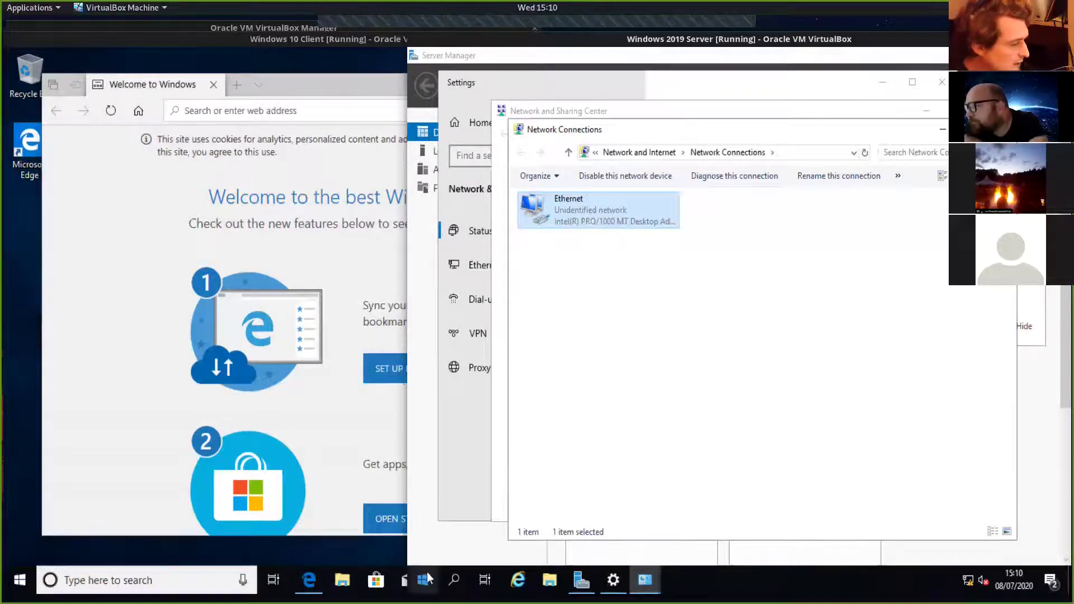
Start a Start-menu search on the server, allow the Windows 10 client network discoverability, then return to the server.
{"action": "left_click", "coordinate": [424, 579]}
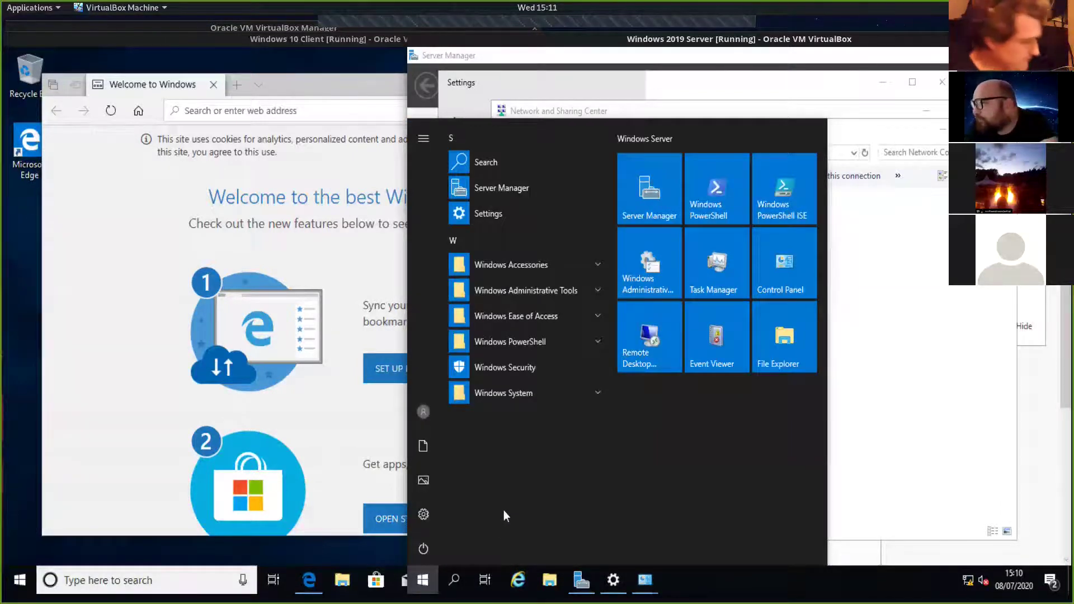
{"action": "type", "text": "c"}
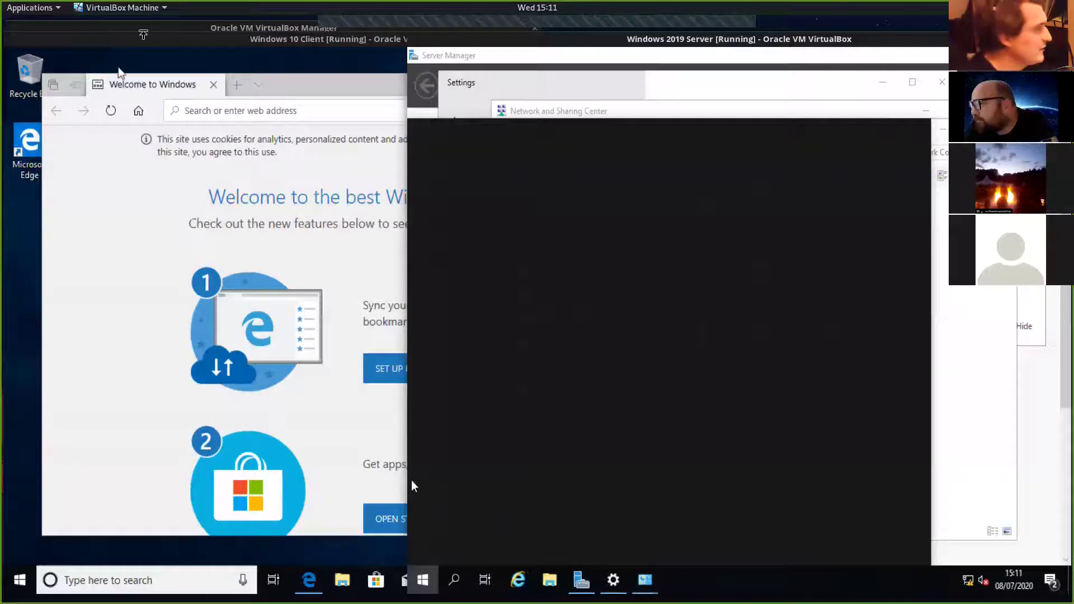
{"action": "left_click", "coordinate": [109, 51]}
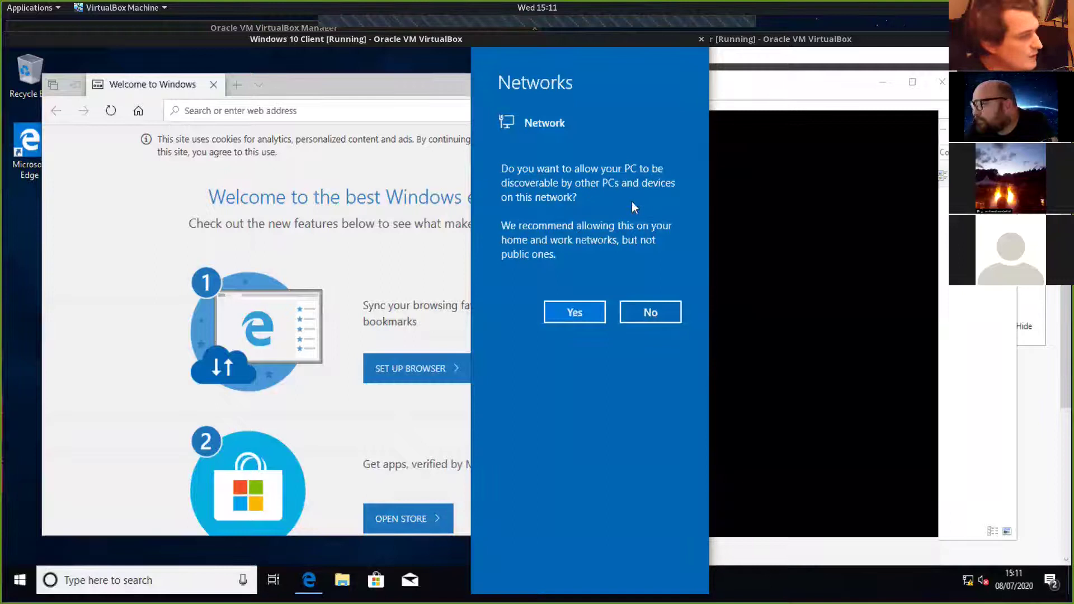
{"action": "left_click", "coordinate": [578, 314]}
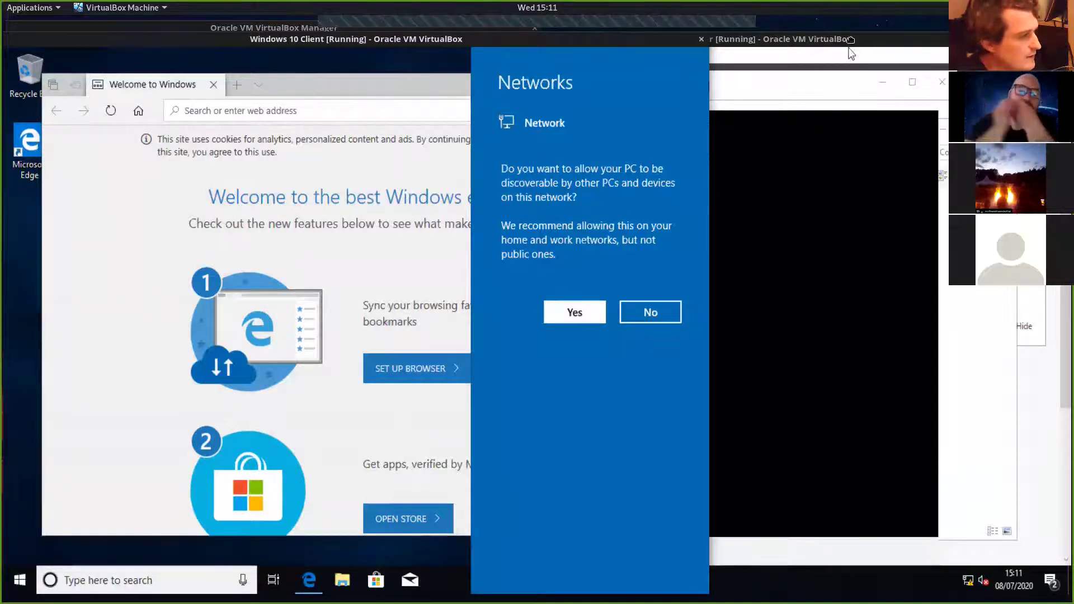
{"action": "left_click", "coordinate": [617, 280]}
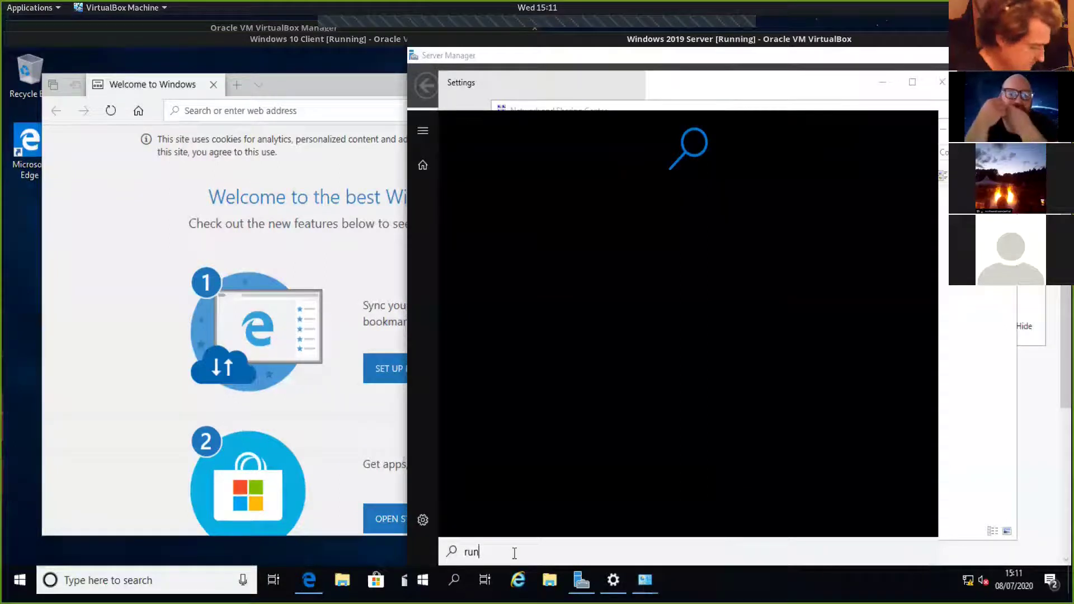
Launch cmd, run ipconfig to confirm IPv4 10.10.10.1 with mask 255.255.255.0, then close it.
{"action": "key", "text": "Return"}
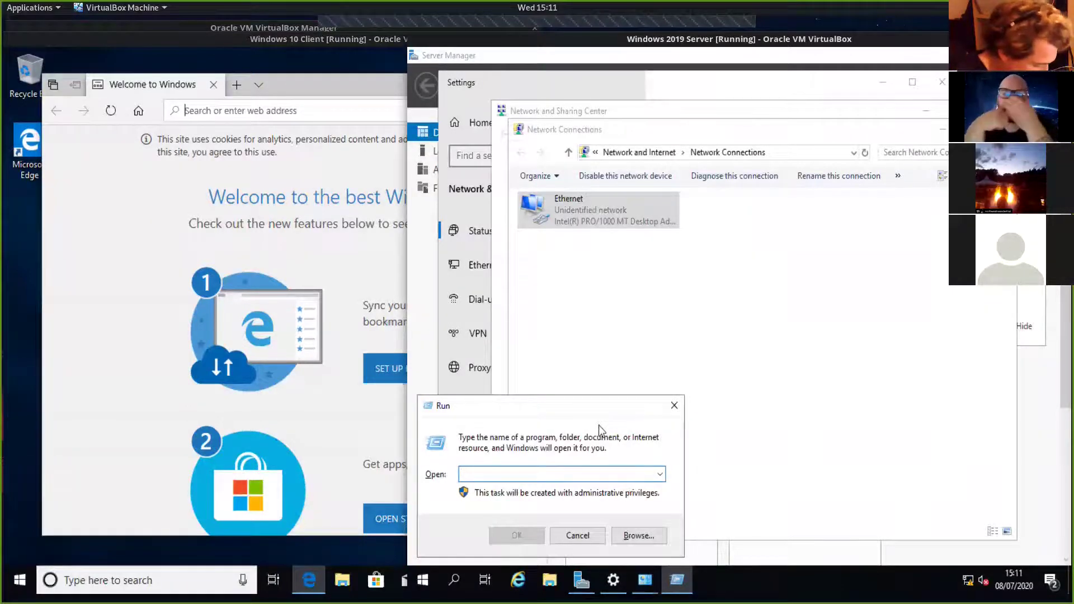
{"action": "type", "text": "cmd"}
{"action": "key", "text": "Return"}
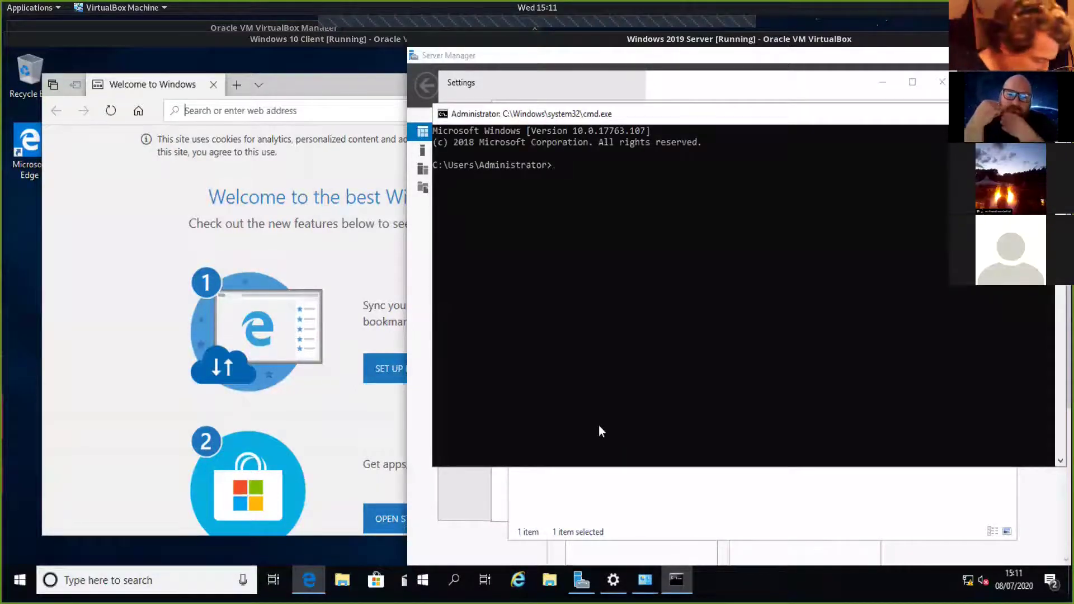
{"action": "type", "text": "ipconfig"}
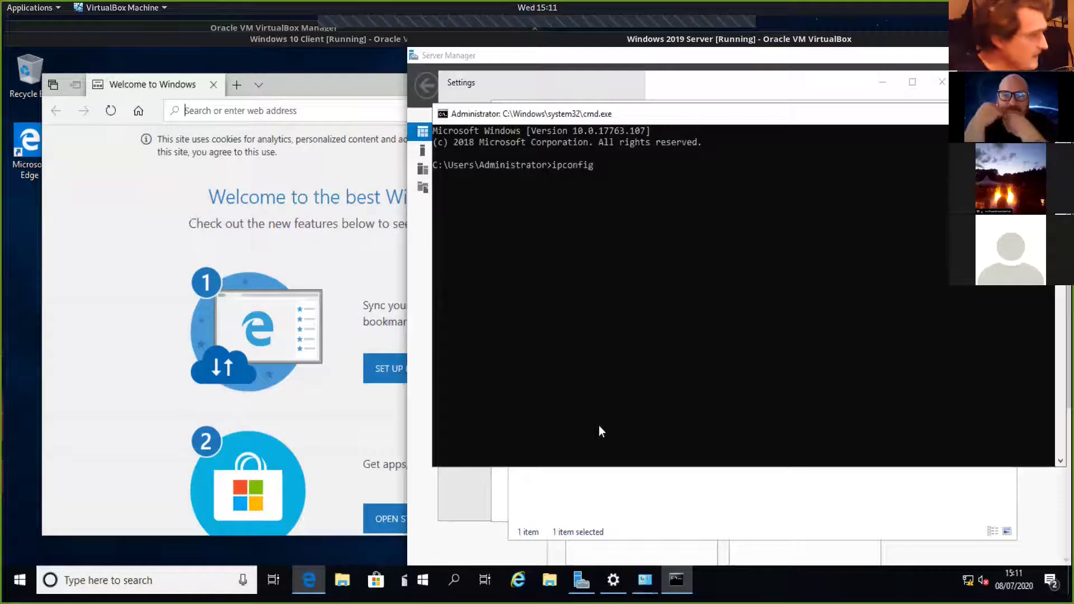
{"action": "key", "text": "Return"}
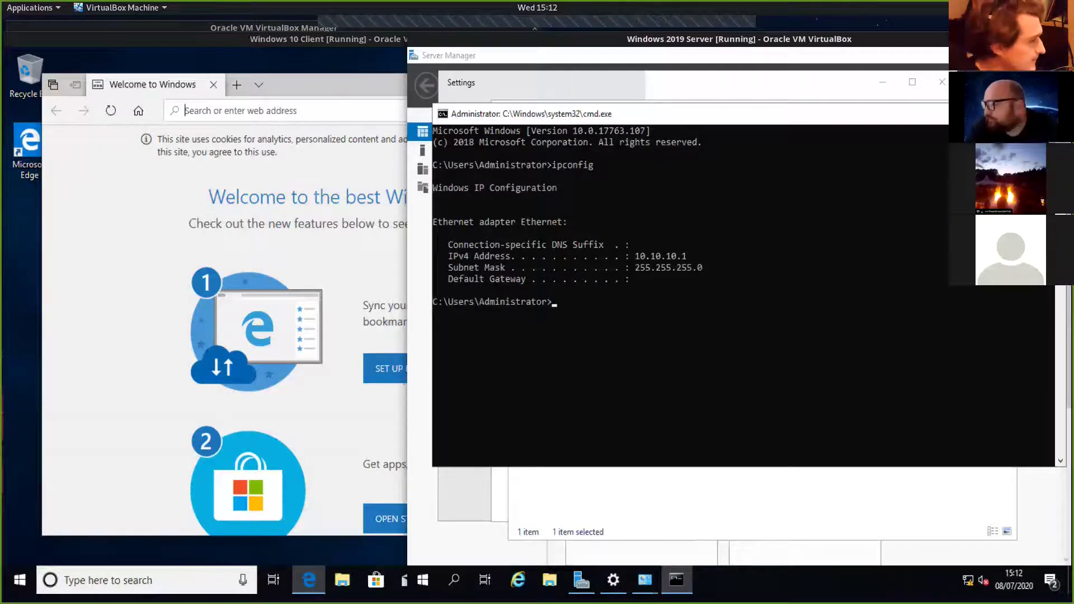
{"action": "left_click", "coordinate": [1052, 114]}
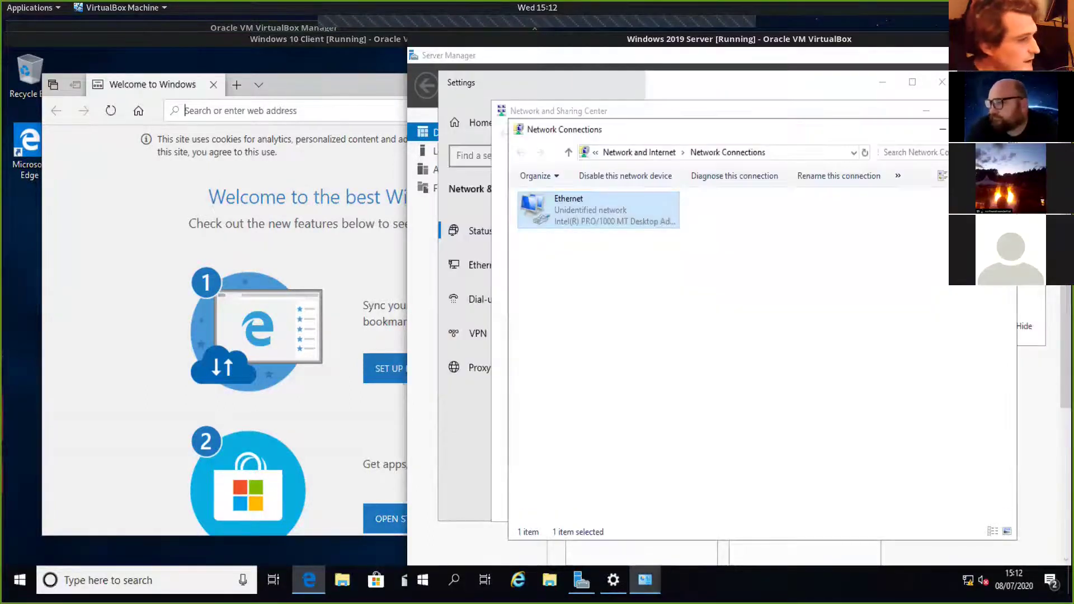
Close the server's network and settings windows and choose Shut down from the Start menu.
{"action": "key", "text": "alt+F4"}
{"action": "key", "text": "alt+F4"}
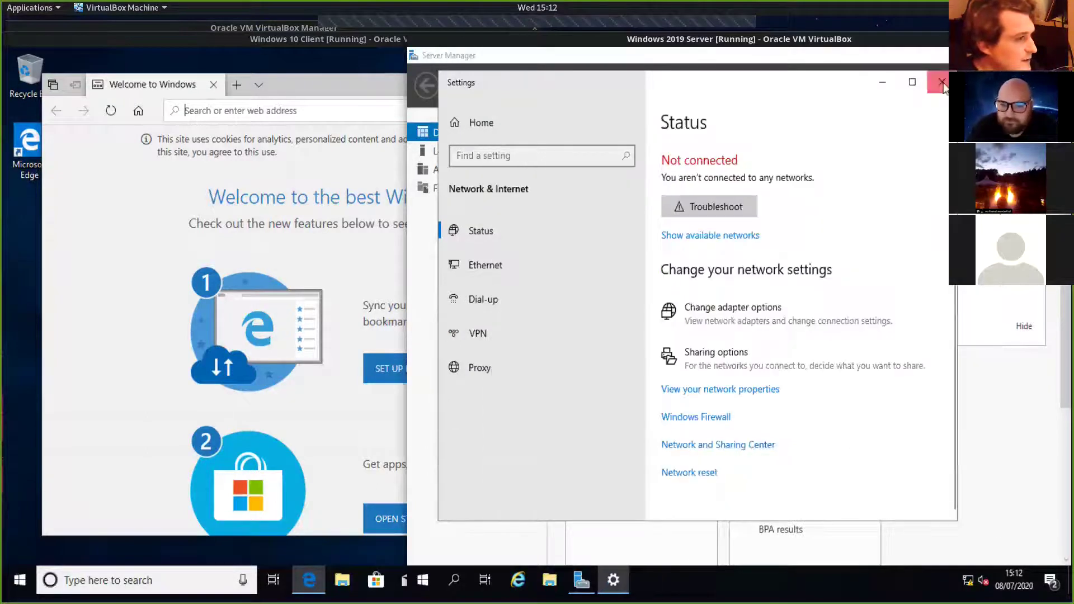
{"action": "key", "text": "alt+F4"}
{"action": "key", "text": "alt+F4"}
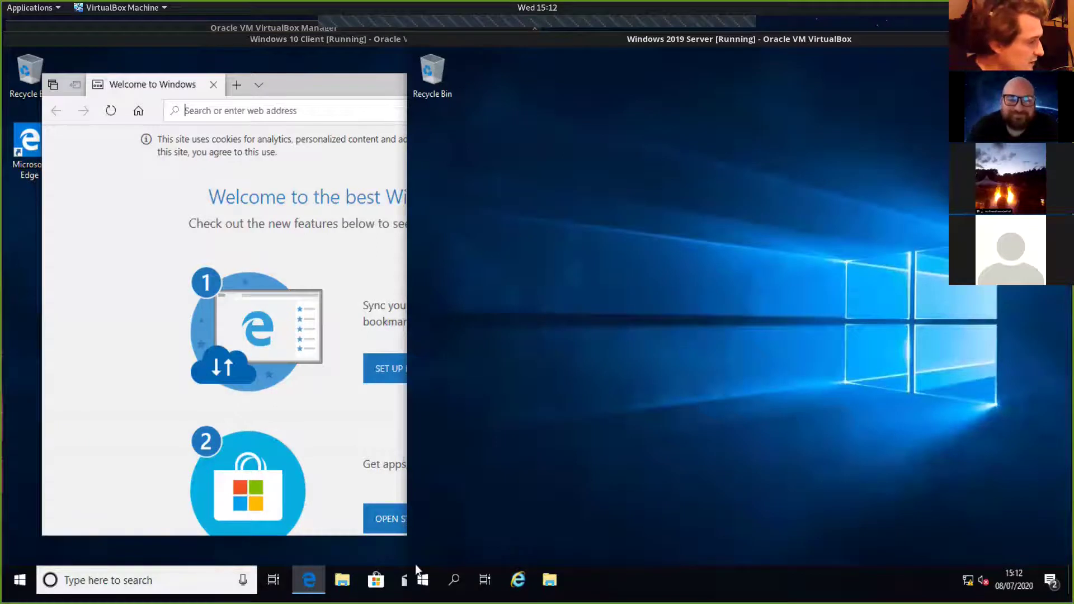
{"action": "left_click", "coordinate": [422, 580]}
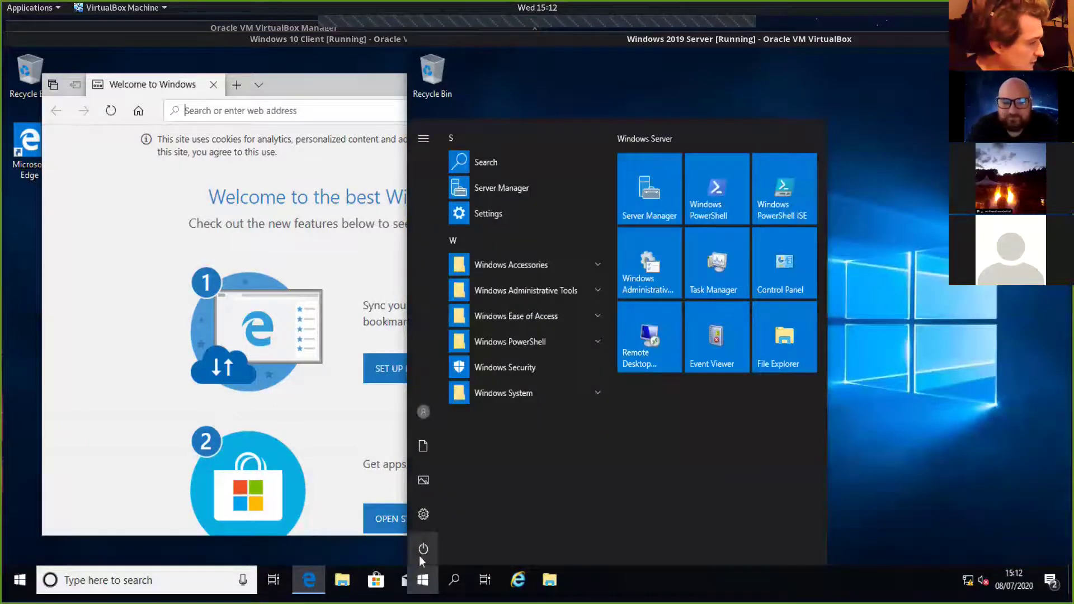
{"action": "left_click", "coordinate": [419, 556]}
{"action": "left_click", "coordinate": [452, 485]}
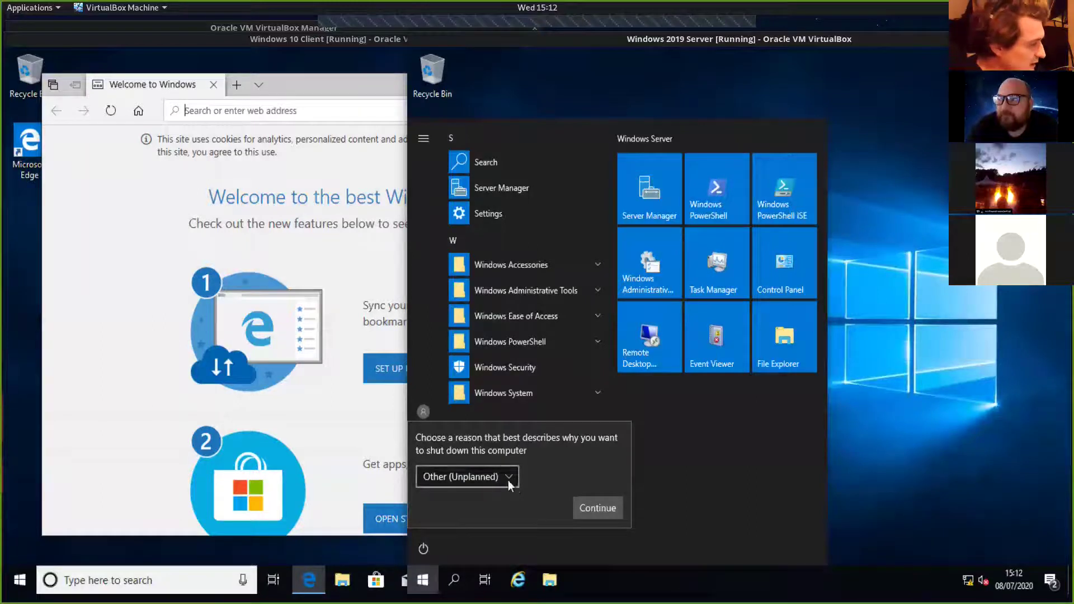
Confirm the shutdown with reason Security issue (Unplanned) and bring the Windows 10 Client forward.
{"action": "left_click", "coordinate": [508, 479]}
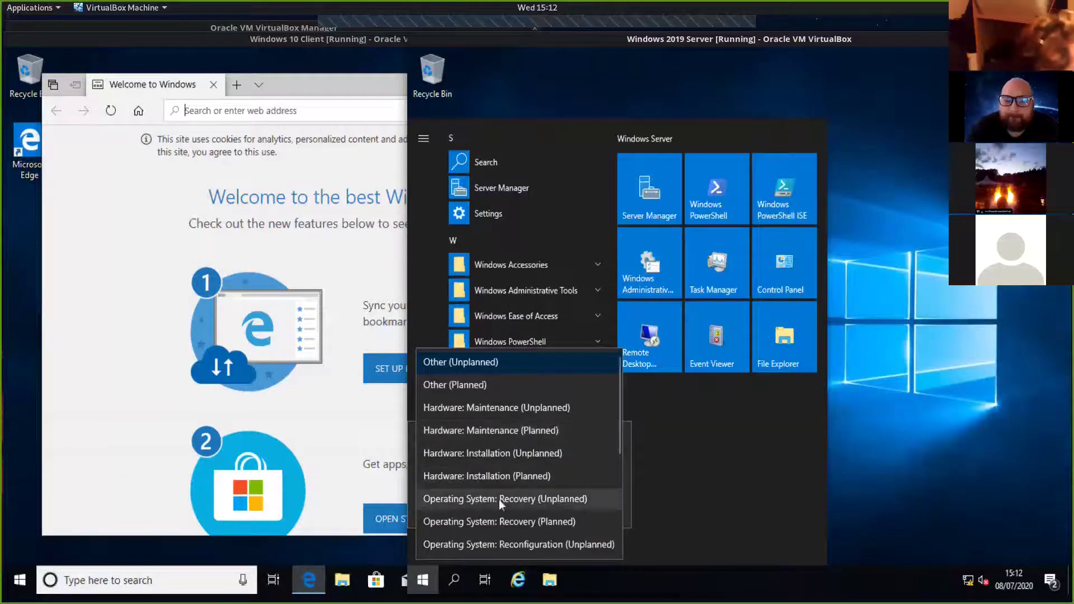
{"action": "scroll", "coordinate": [515, 473], "scroll_direction": "down", "scroll_amount": 3}
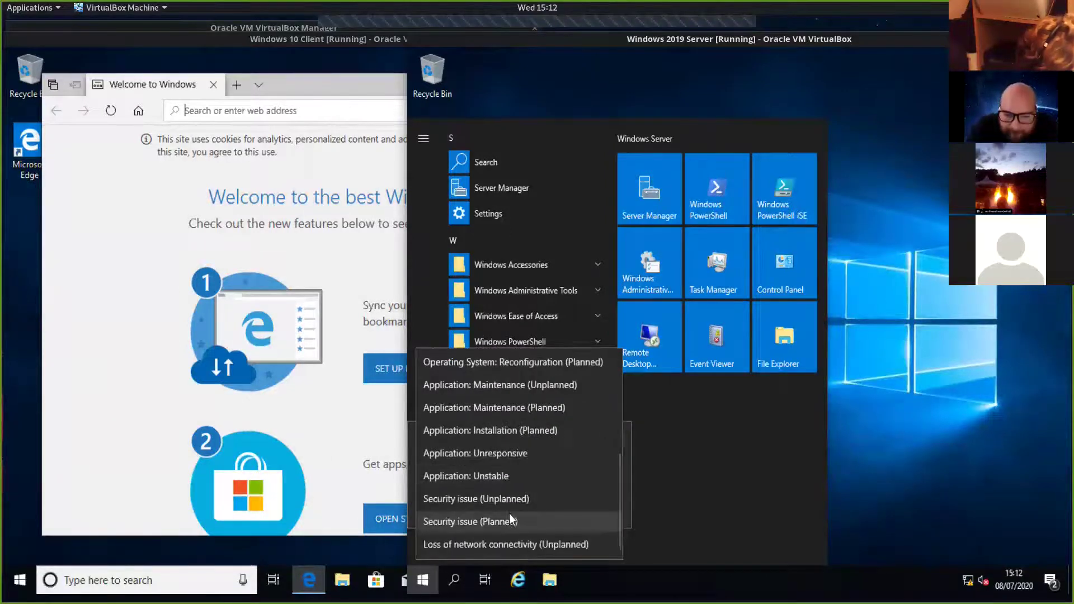
{"action": "left_click", "coordinate": [511, 500]}
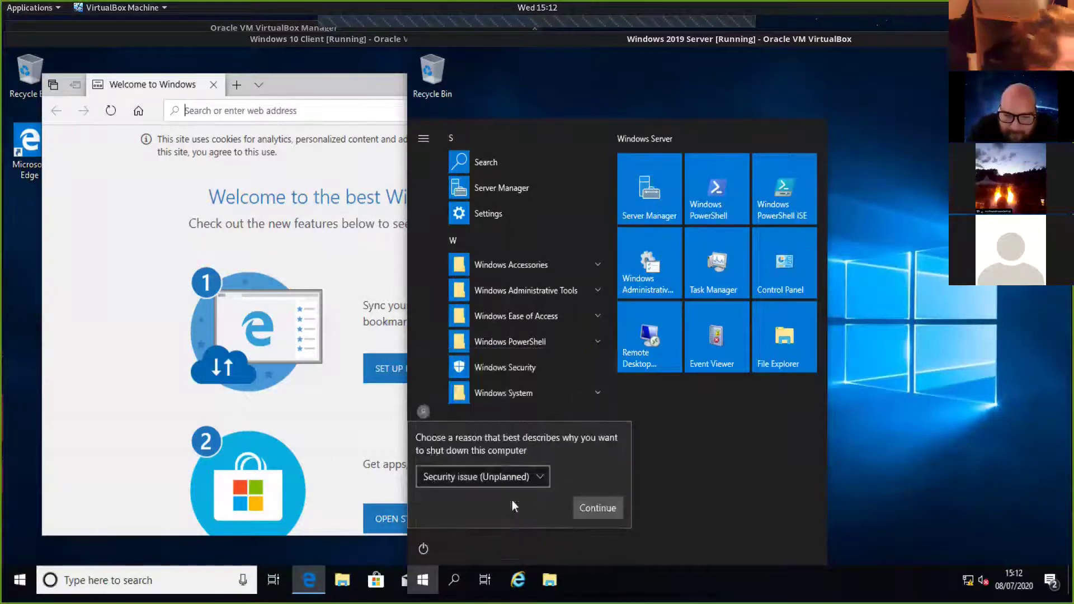
{"action": "left_click", "coordinate": [598, 508]}
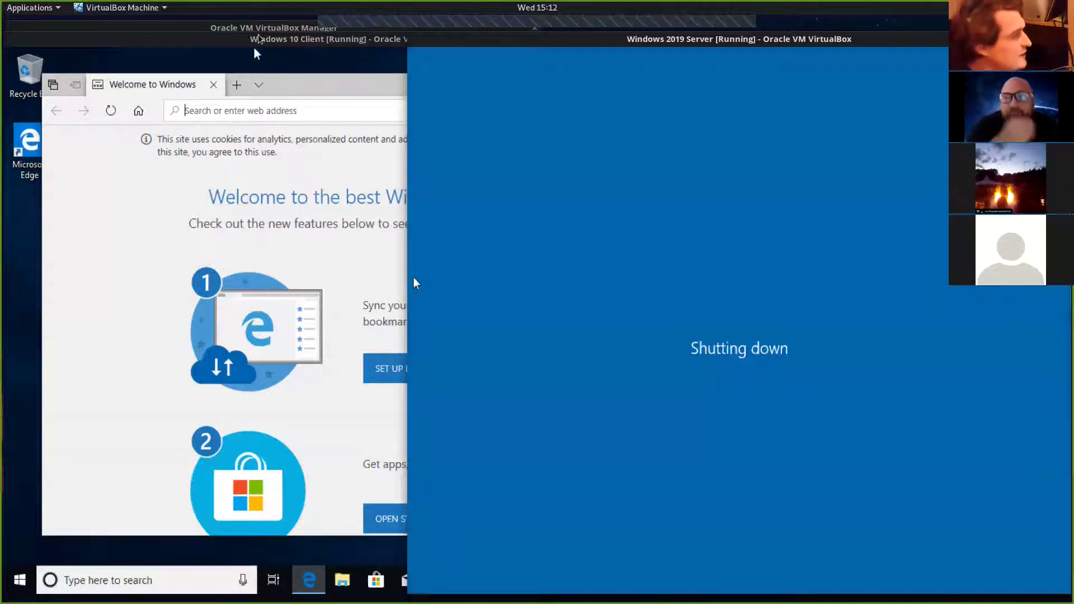
{"action": "left_click", "coordinate": [257, 35]}
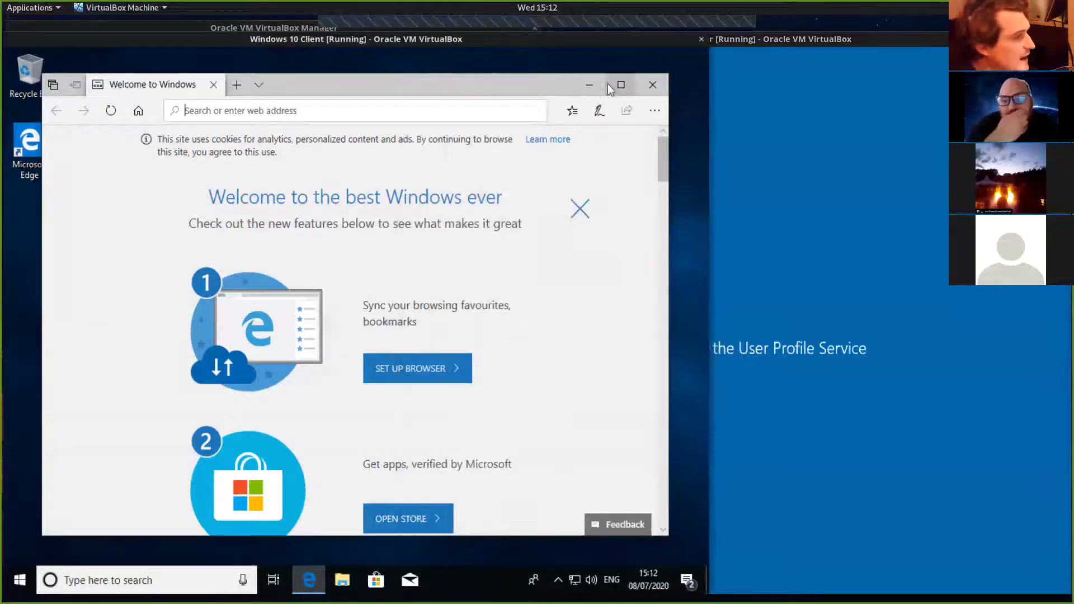
Close Edge and open Network & Internet settings from the network tray icon.
{"action": "left_click", "coordinate": [652, 85]}
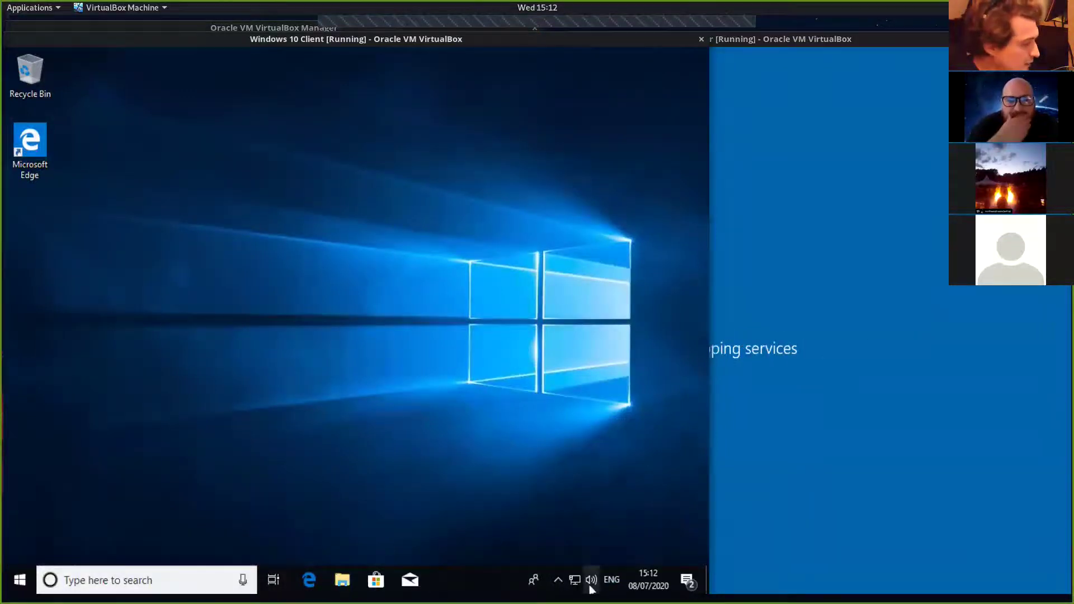
{"action": "right_click", "coordinate": [573, 581]}
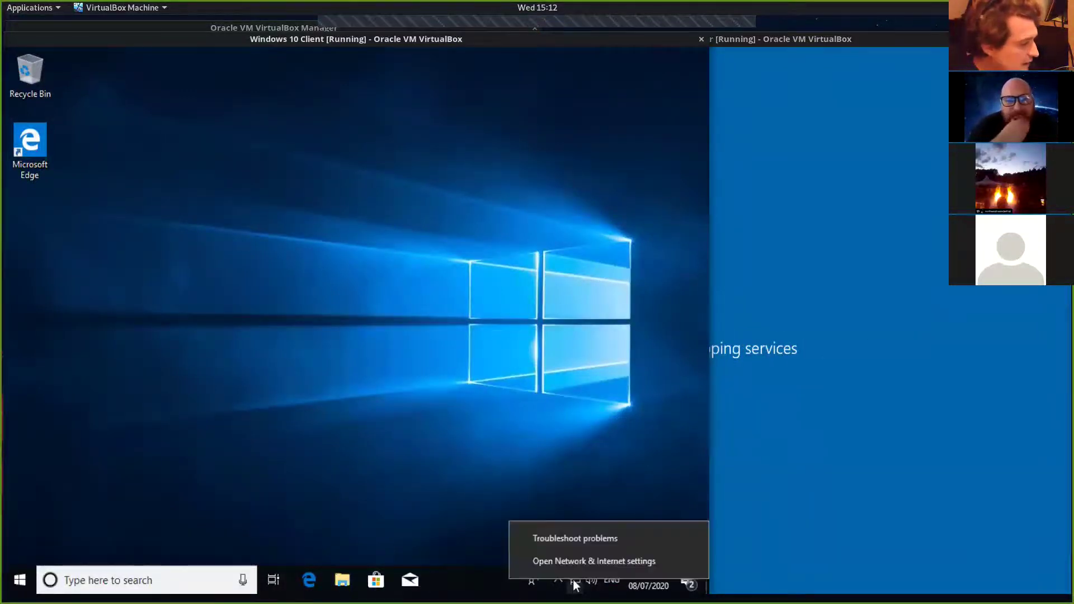
{"action": "left_click", "coordinate": [580, 562]}
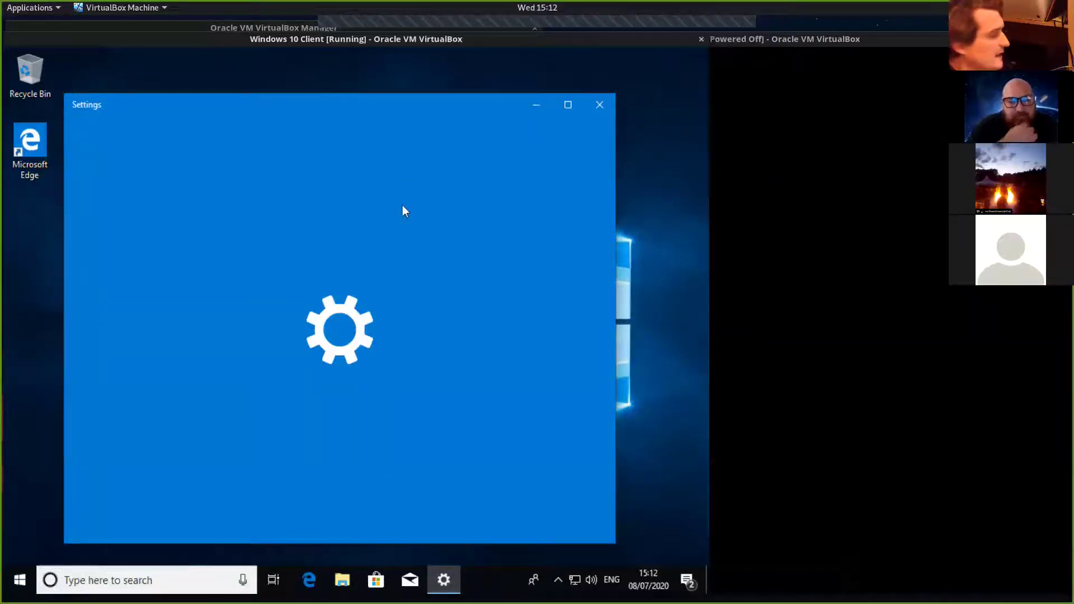
Bring the Windows 10 Client window back to the front and open Network and Sharing Center.
{"action": "left_click_drag", "start_coordinate": [753, 252], "coordinate": [689, 125]}
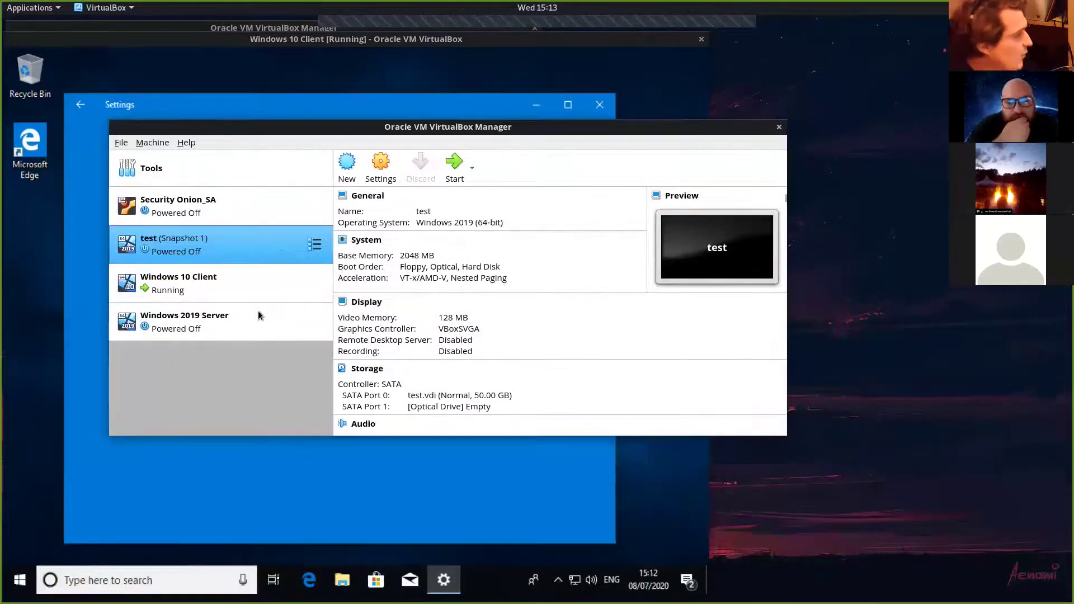
{"action": "left_click", "coordinate": [235, 284]}
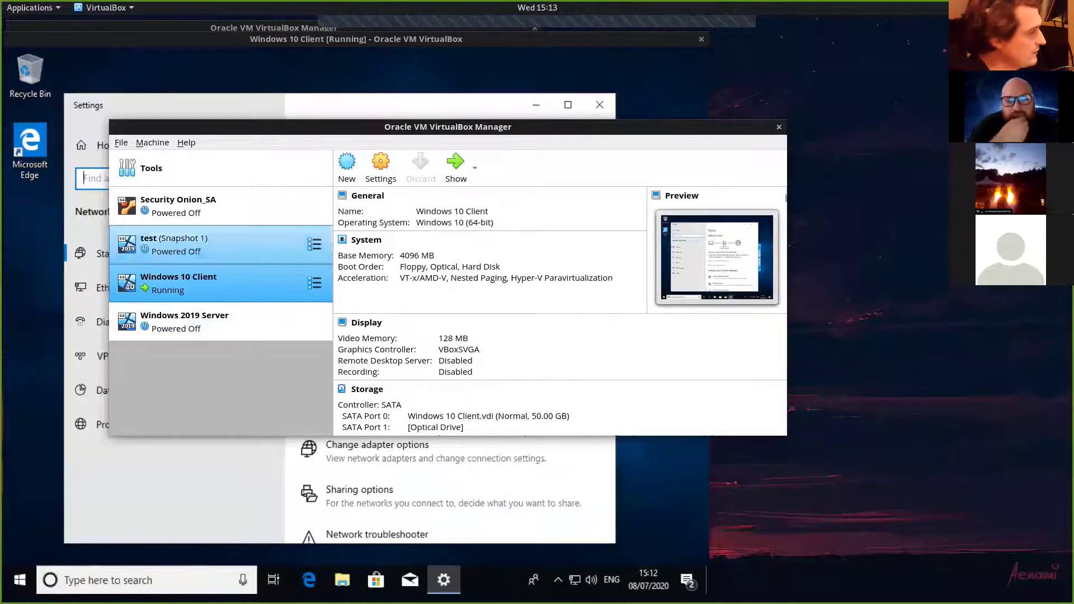
{"action": "left_click", "coordinate": [264, 35]}
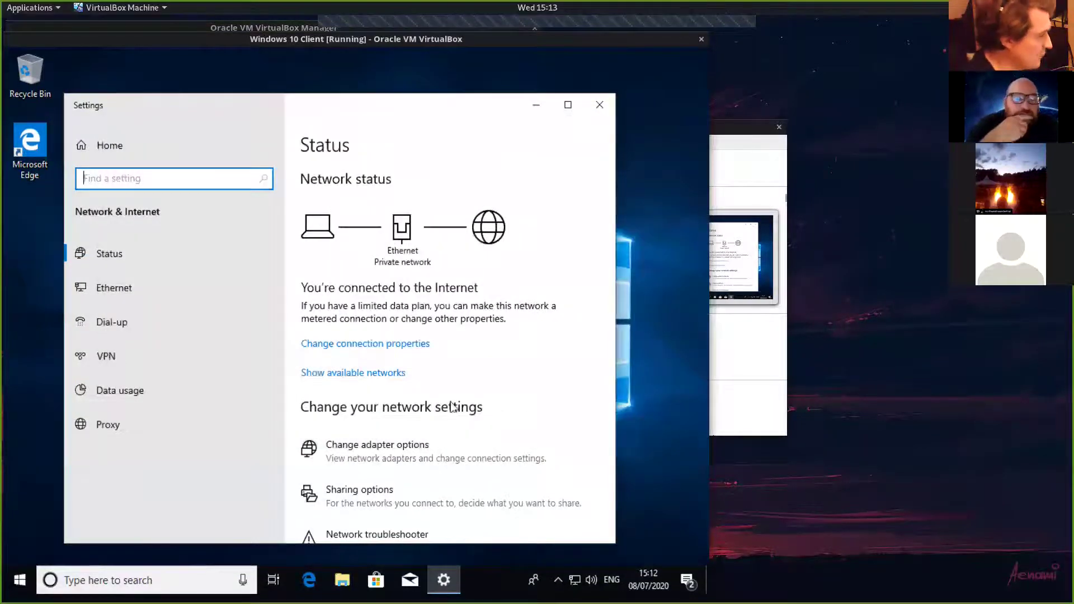
{"action": "scroll", "coordinate": [465, 408], "scroll_direction": "down", "scroll_amount": 4}
{"action": "scroll", "coordinate": [464, 408], "scroll_direction": "down", "scroll_amount": 2}
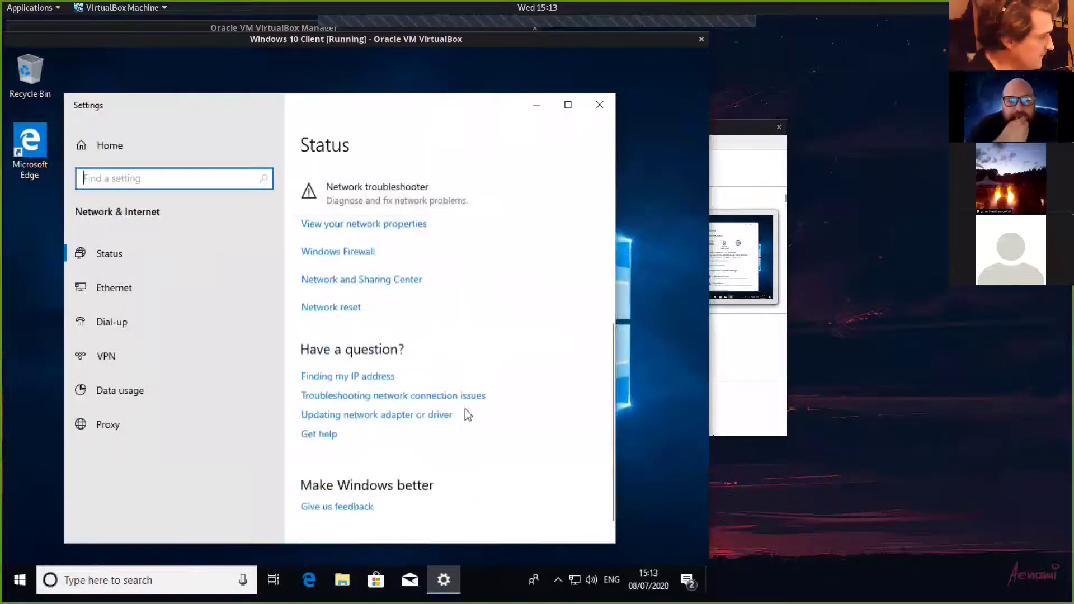
{"action": "left_click", "coordinate": [357, 263]}
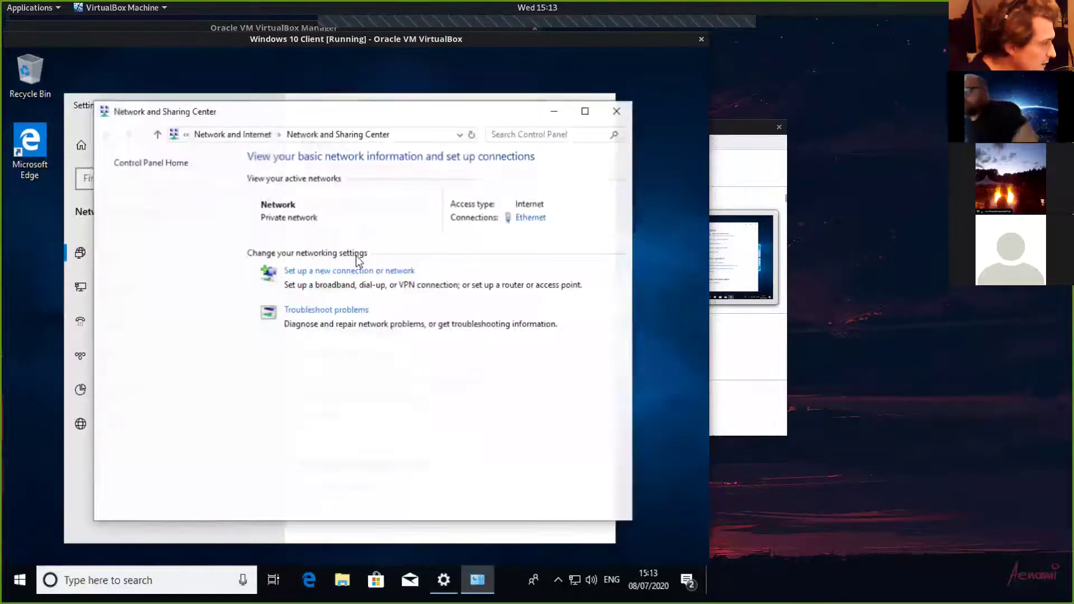
Disable IPv6 in the Ethernet adapter's properties.
{"action": "left_click", "coordinate": [162, 188]}
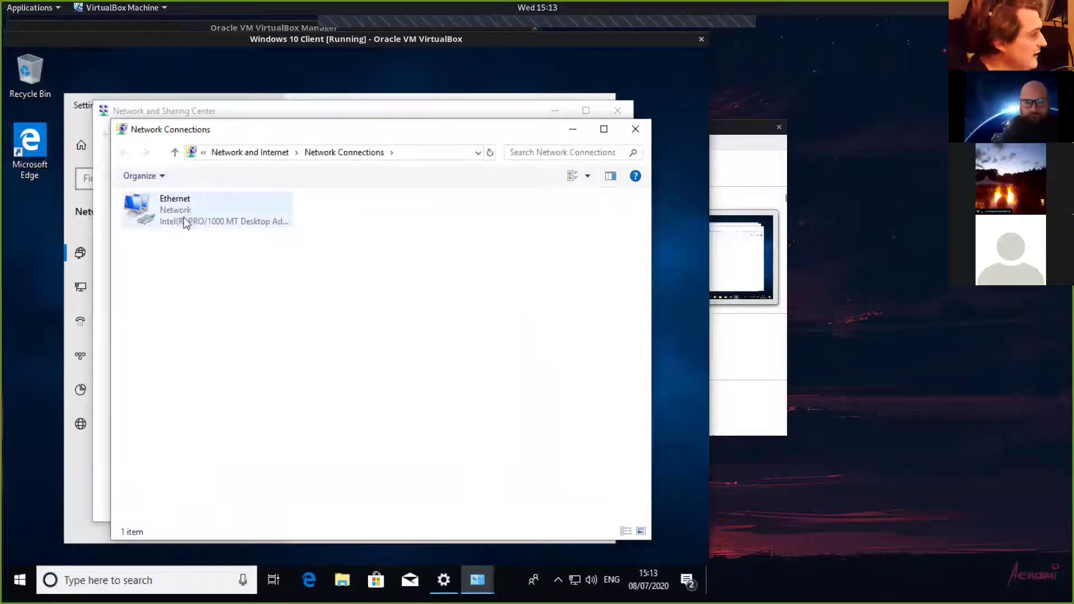
{"action": "right_click", "coordinate": [183, 217]}
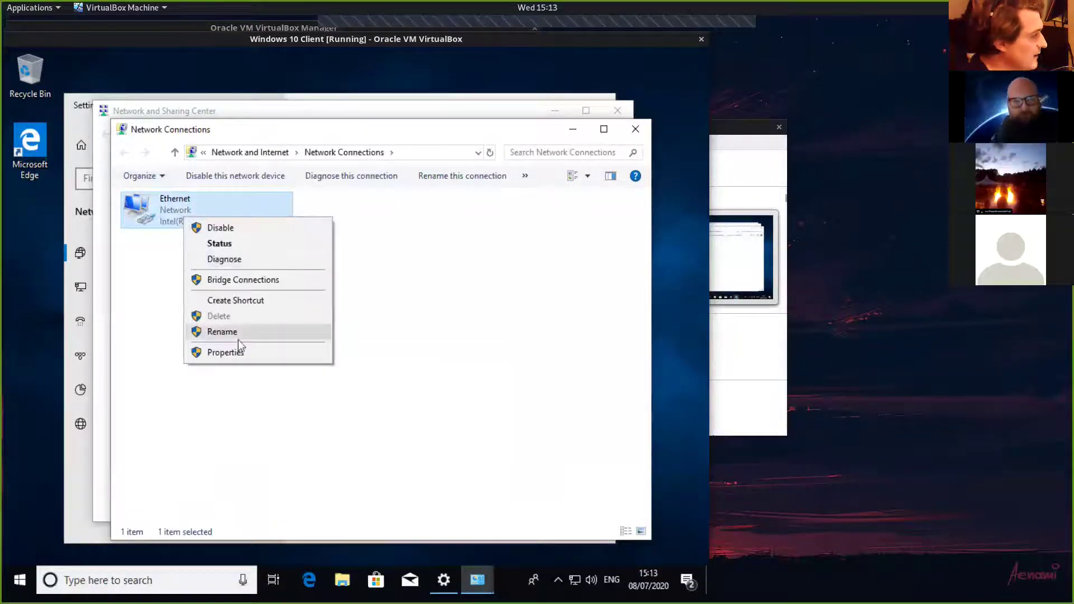
{"action": "left_click", "coordinate": [242, 354]}
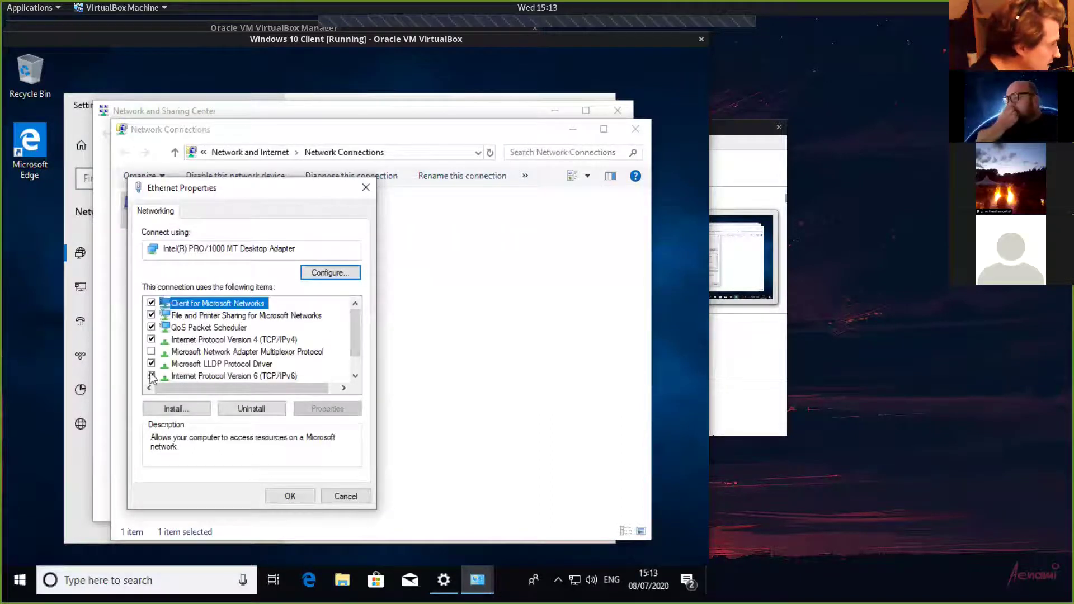
{"action": "left_click", "coordinate": [151, 375]}
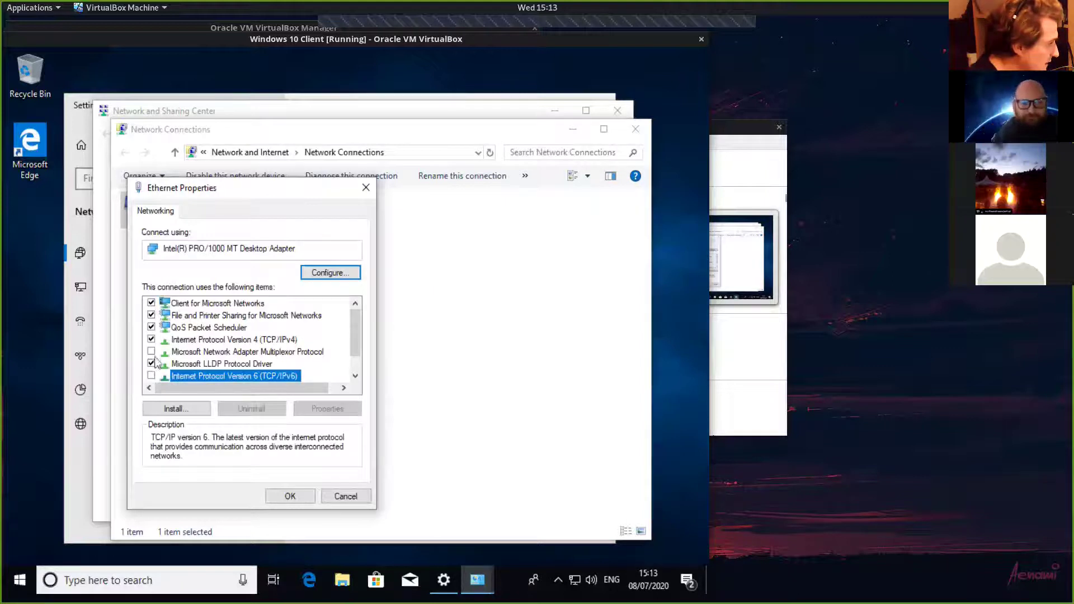
Switch IPv4 to a manual address and enter IP address 10.10.10.2.
{"action": "left_click", "coordinate": [187, 341]}
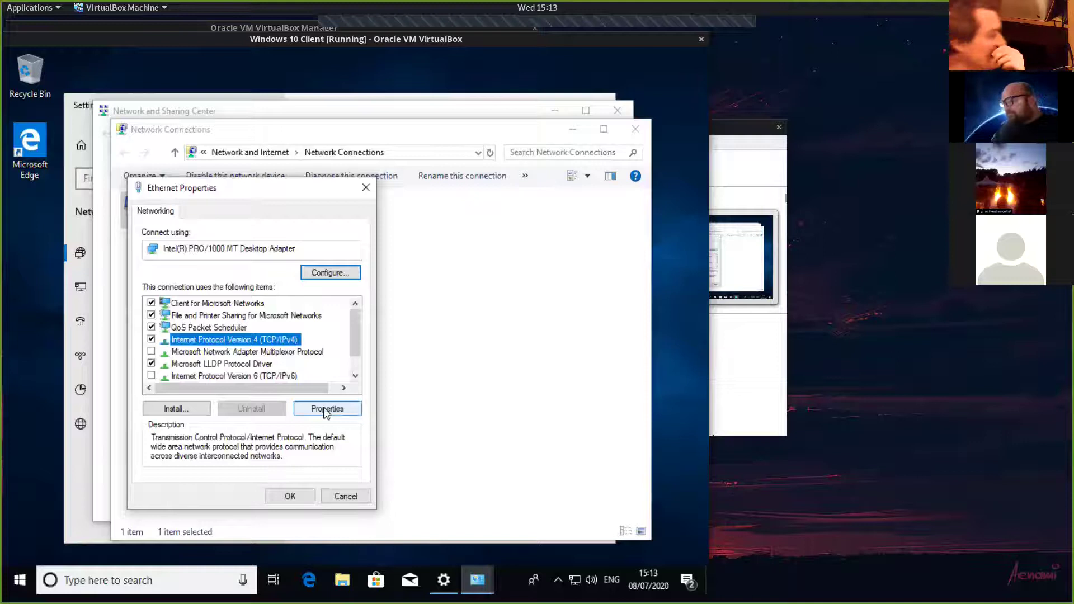
{"action": "left_click", "coordinate": [326, 408]}
{"action": "left_click", "coordinate": [207, 344]}
{"action": "left_click", "coordinate": [302, 361]}
{"action": "type", "text": "10"}
{"action": "type", "text": ".10.10."}
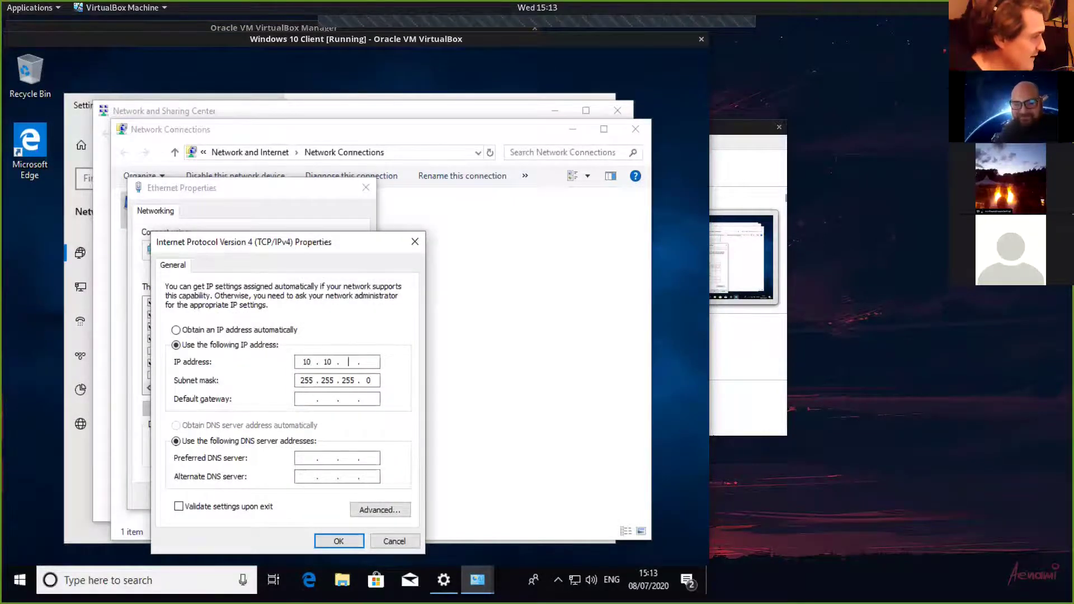
{"action": "type", "text": "2"}
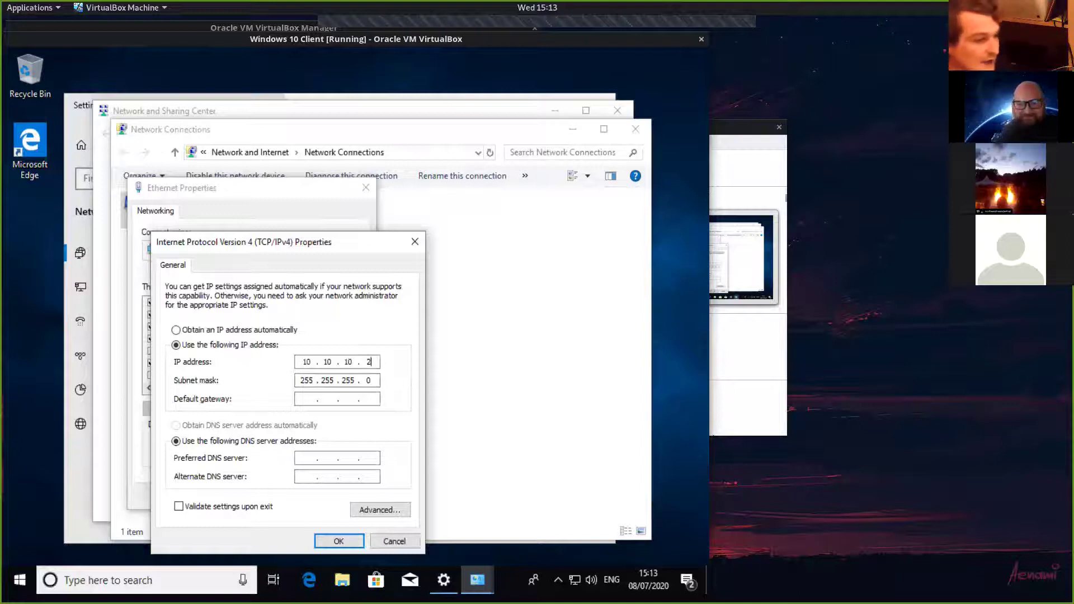
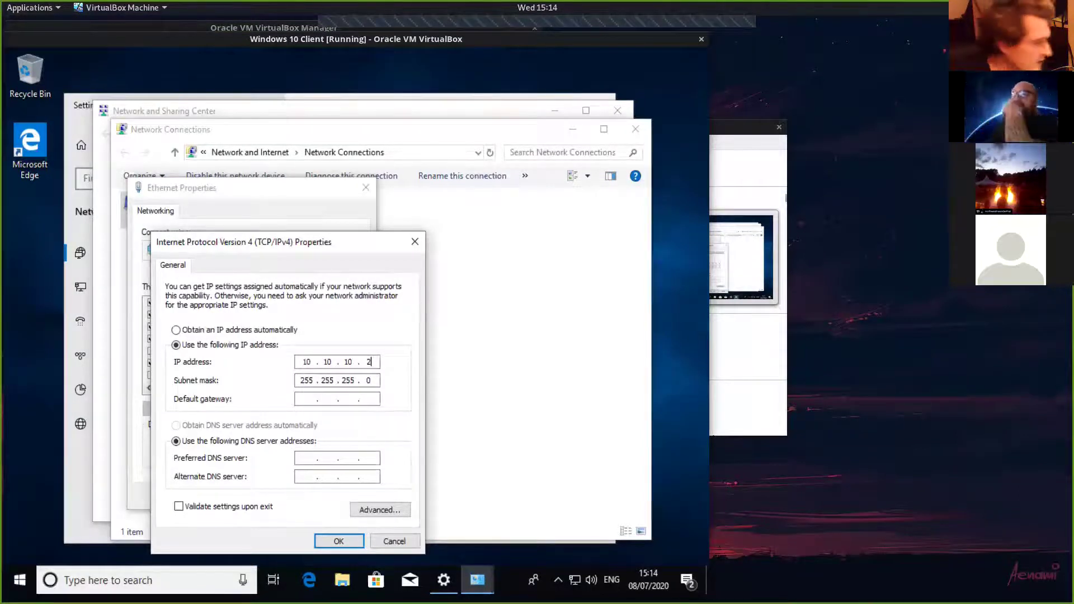
Apply the 10.10.10.2 IPv4 settings and close Ethernet Properties, Network Connections, Sharing Center and Settings.
{"action": "left_click", "coordinate": [341, 543]}
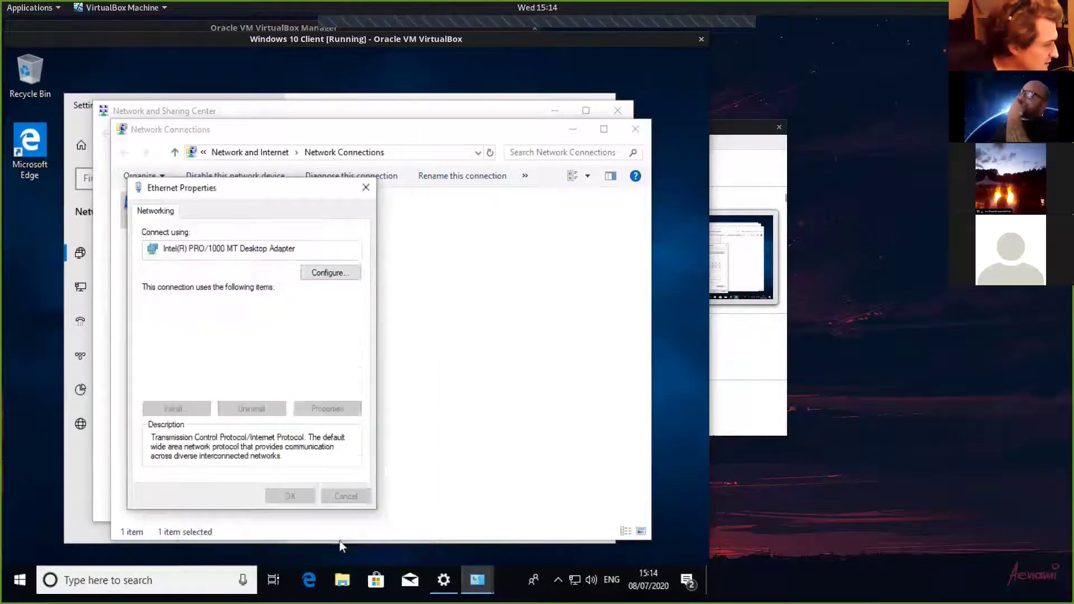
{"action": "left_click", "coordinate": [290, 496]}
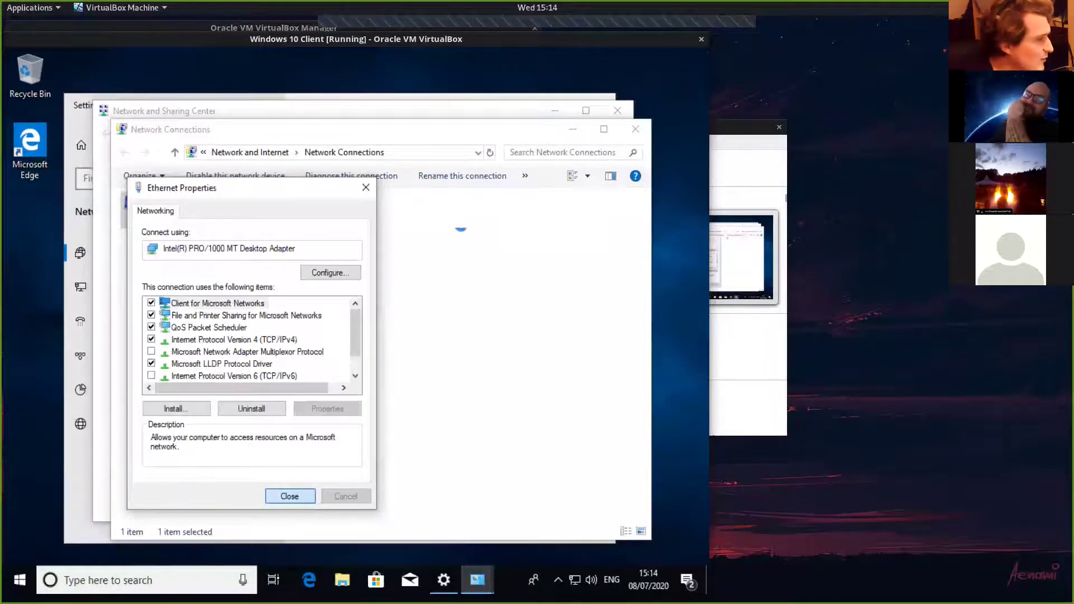
{"action": "left_click", "coordinate": [624, 127]}
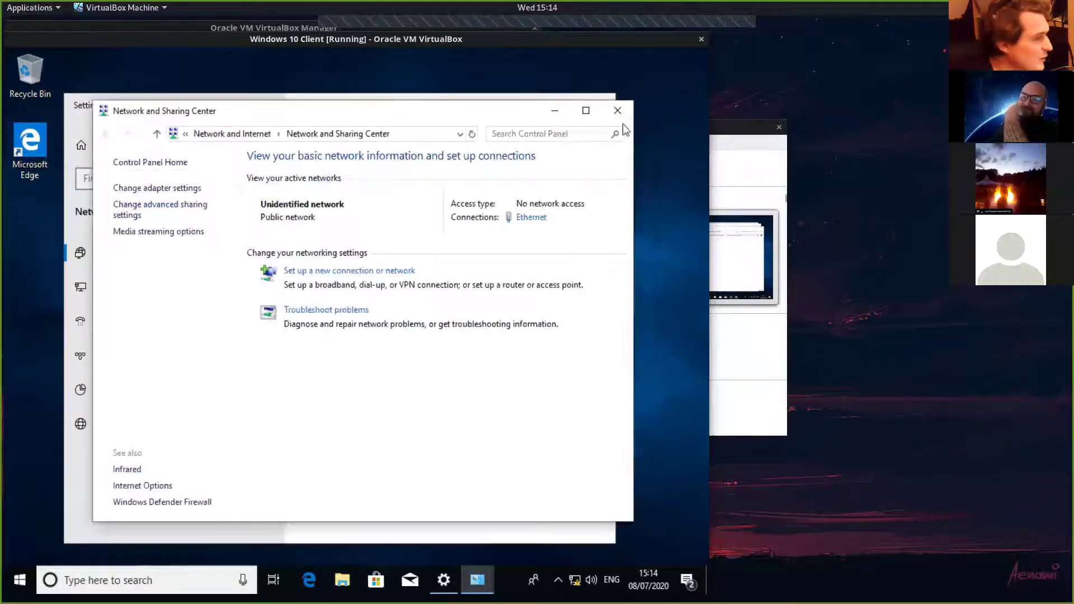
{"action": "left_click", "coordinate": [617, 110]}
{"action": "left_click", "coordinate": [600, 104]}
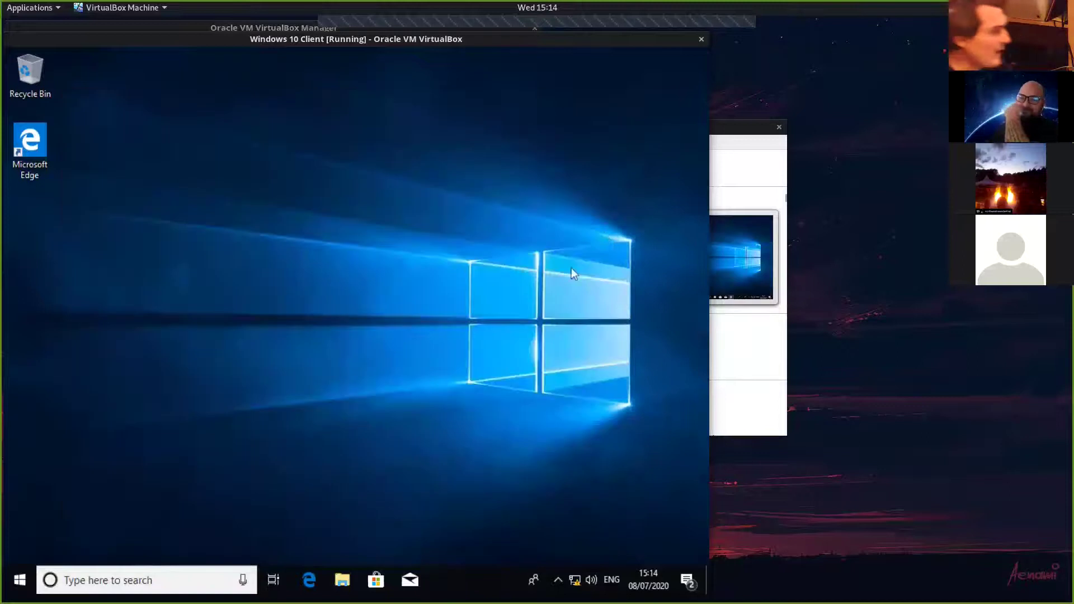
Run ipconfig in a command prompt to confirm the client reports 10.10.10.2, mask 255.255.255.0.
{"action": "key", "text": "super+r"}
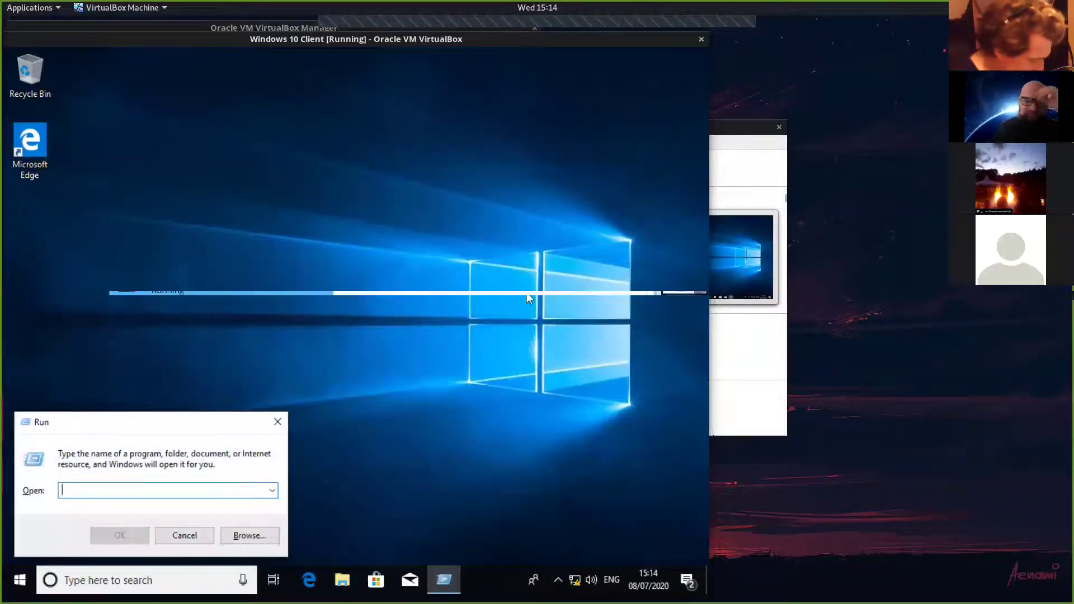
{"action": "type", "text": "cmd"}
{"action": "key", "text": "Return"}
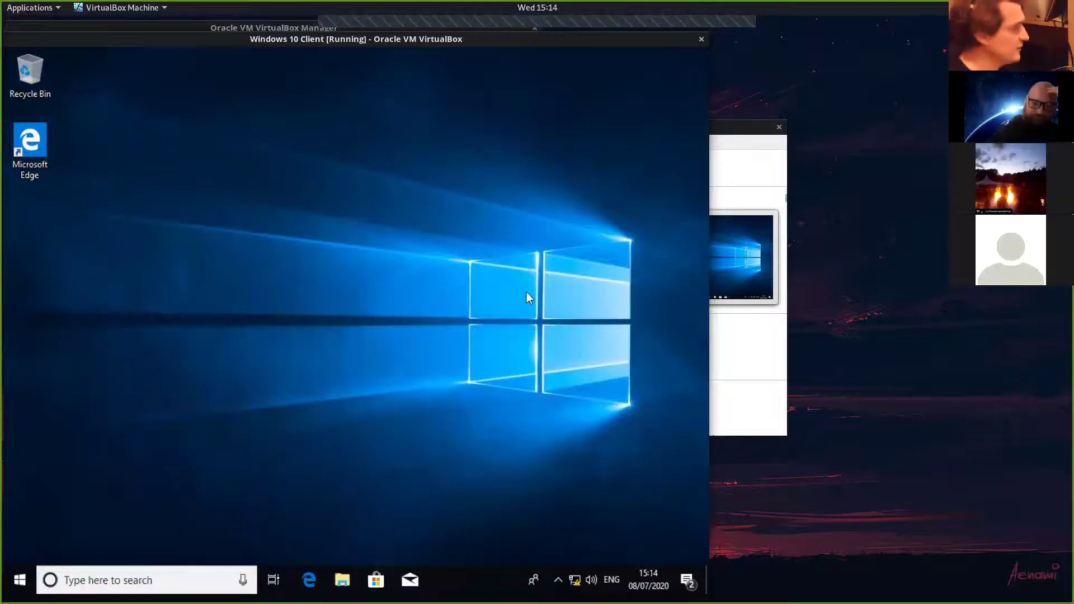
{"action": "type", "text": "ipconfig"}
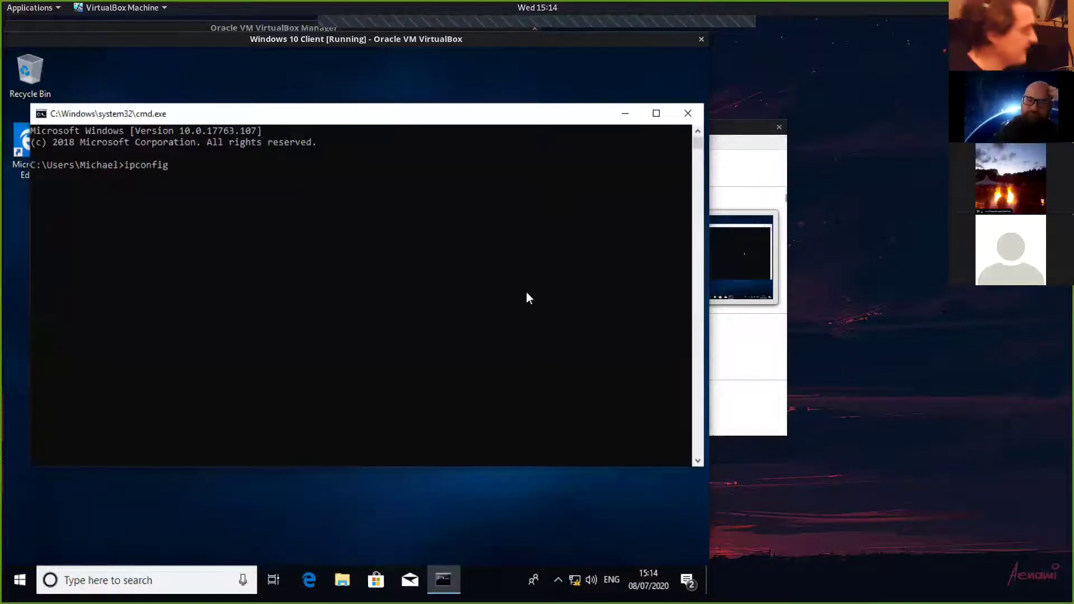
{"action": "key", "text": "Return"}
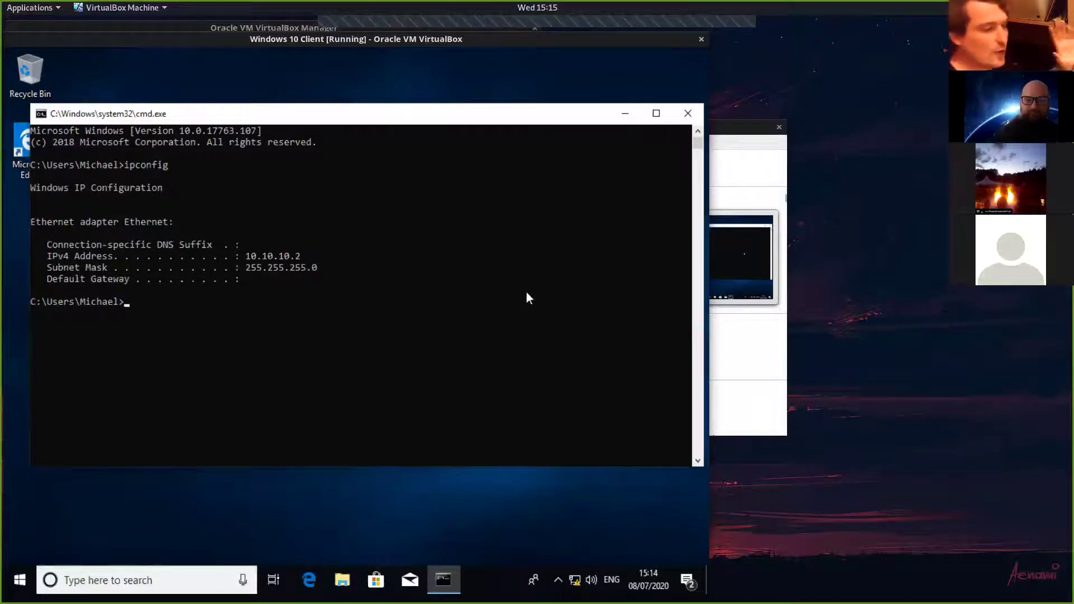
{"action": "left_click", "coordinate": [20, 576]}
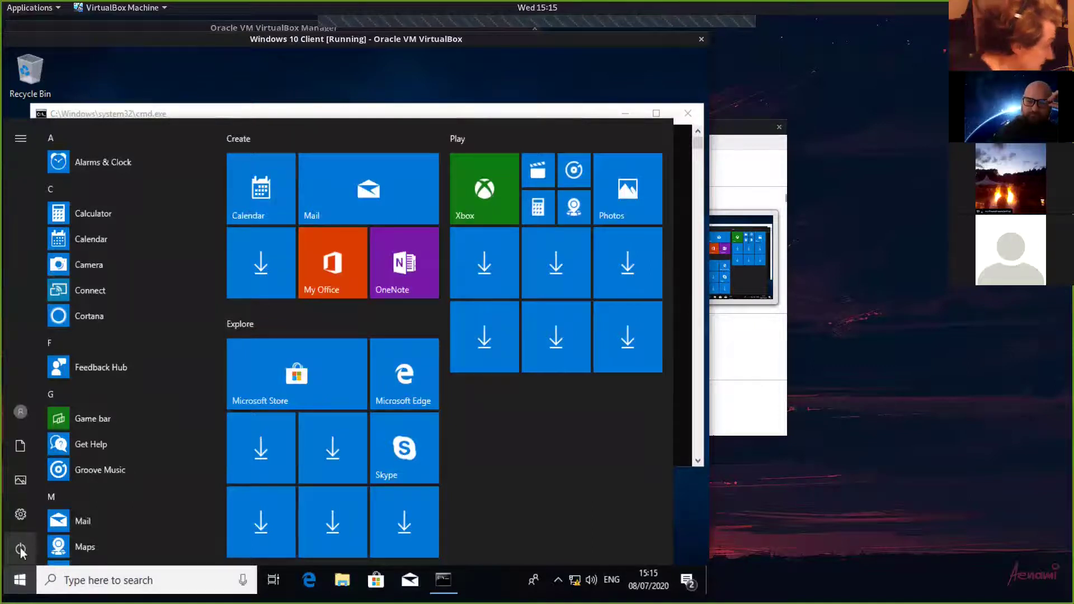
Shut down the Windows 10 Client and select Windows 2019 Server in VirtualBox Manager.
{"action": "left_click", "coordinate": [21, 549]}
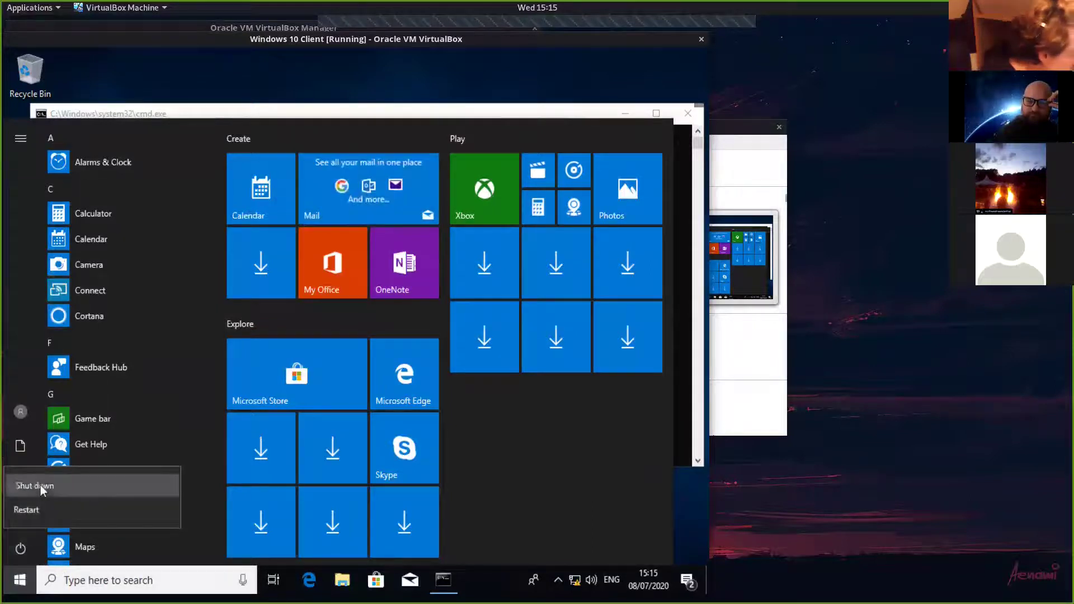
{"action": "left_click", "coordinate": [40, 485]}
{"action": "left_click", "coordinate": [729, 131]}
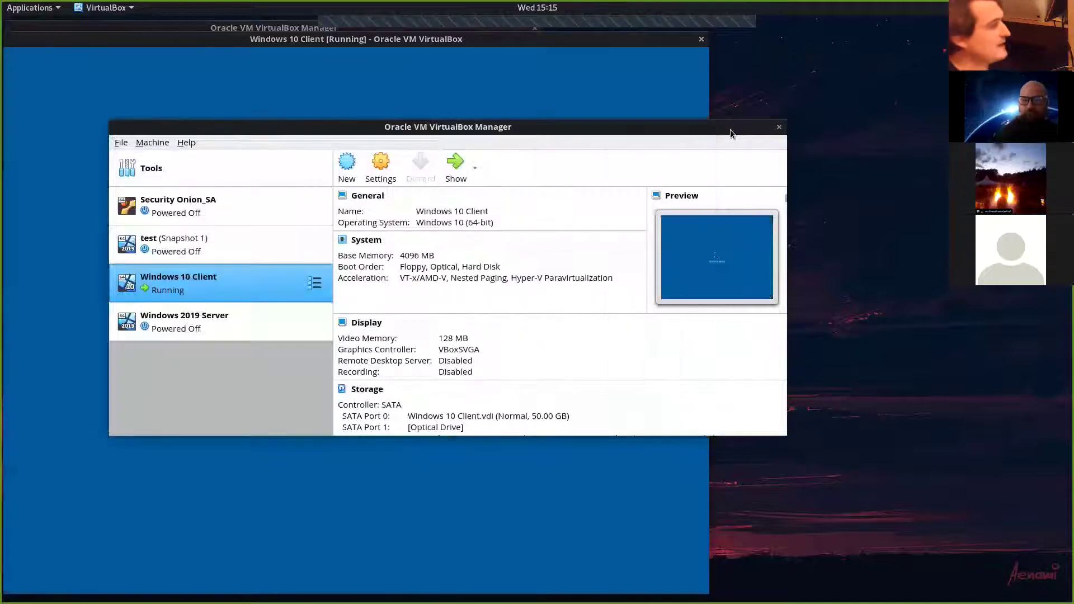
{"action": "left_click", "coordinate": [284, 333]}
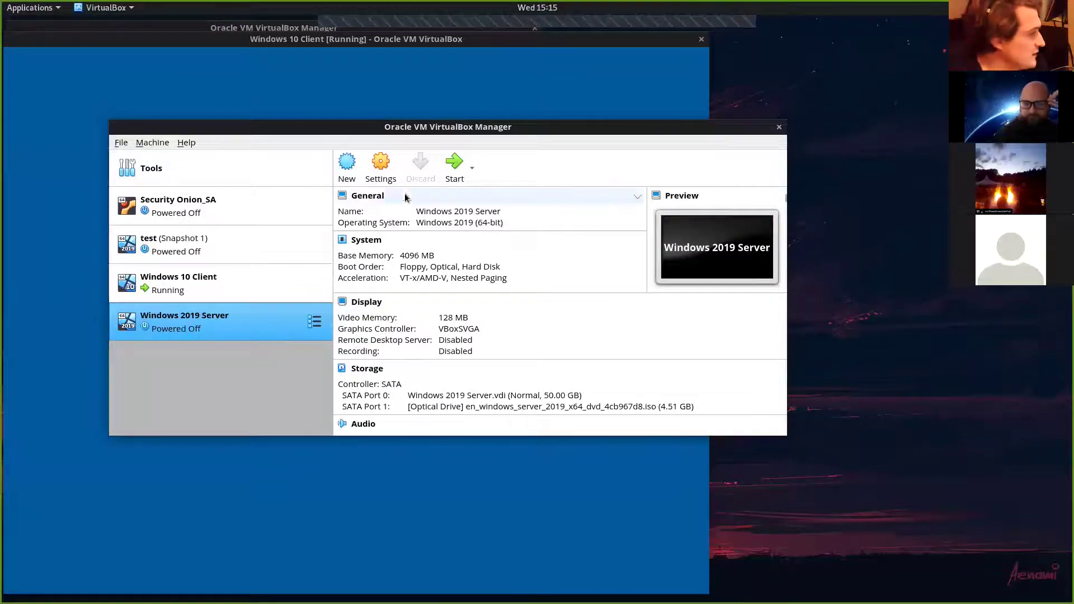
Attach the server's Adapter 1 to Internal Network 'intnet' and save the settings.
{"action": "left_click", "coordinate": [389, 180]}
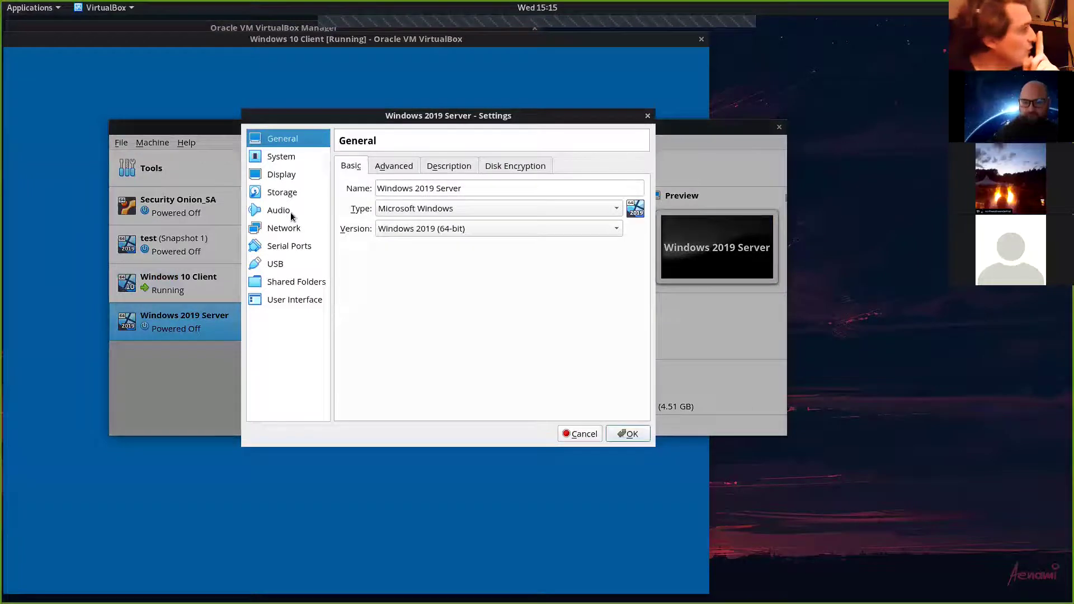
{"action": "left_click", "coordinate": [279, 231]}
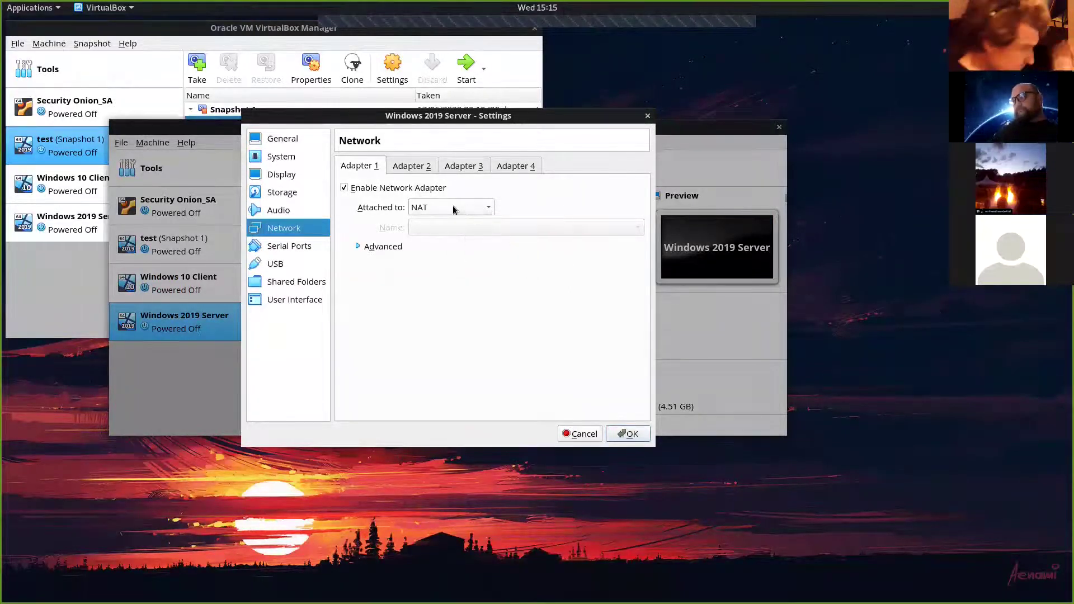
{"action": "left_click", "coordinate": [453, 208]}
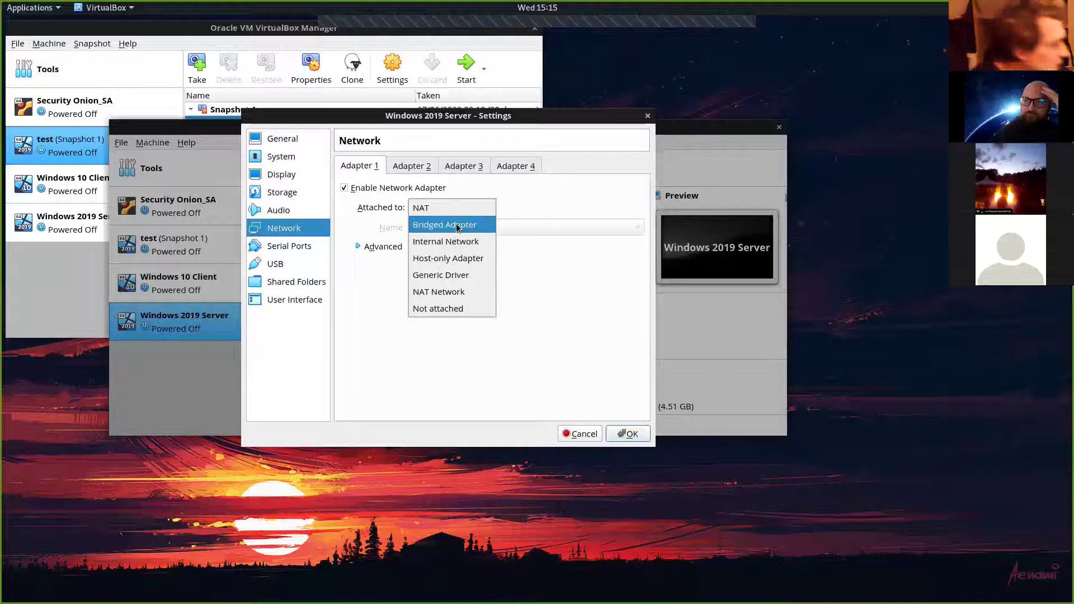
{"action": "left_click", "coordinate": [458, 247]}
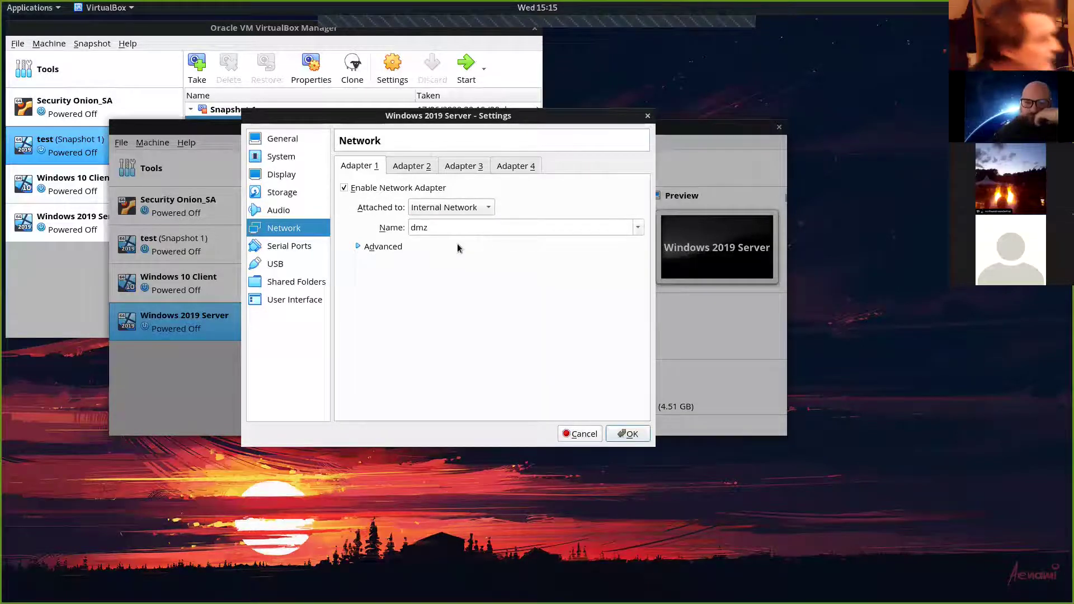
{"action": "left_click", "coordinate": [638, 229]}
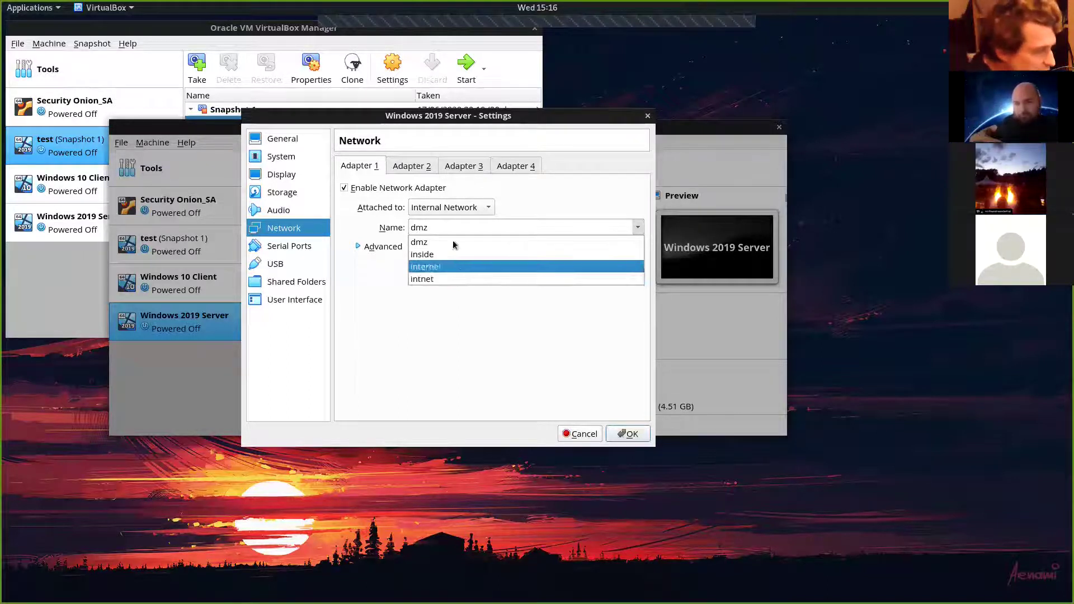
{"action": "left_click", "coordinate": [455, 279]}
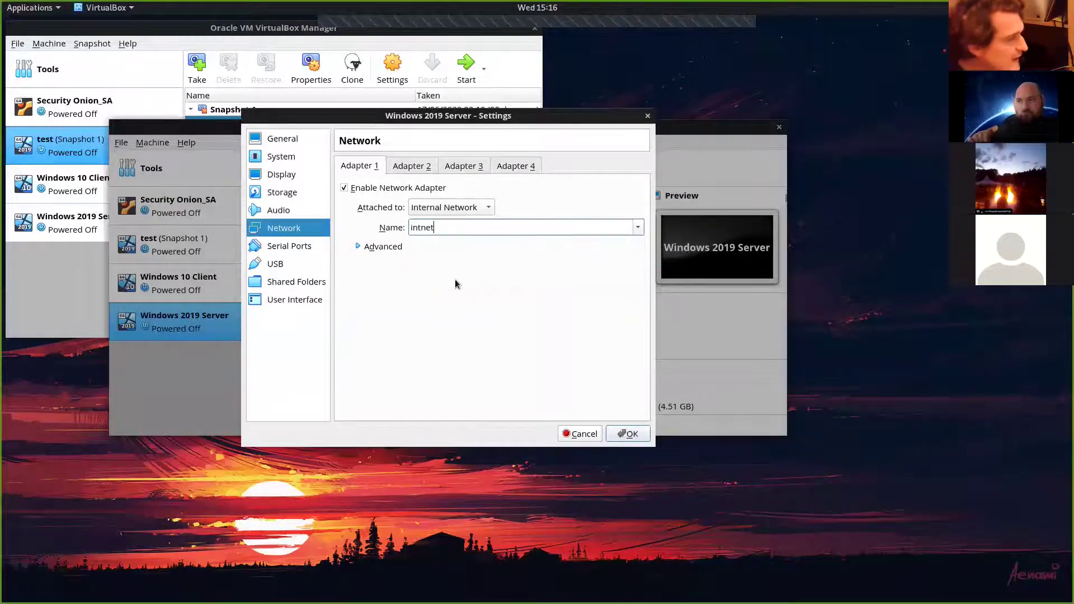
{"action": "left_click", "coordinate": [360, 248]}
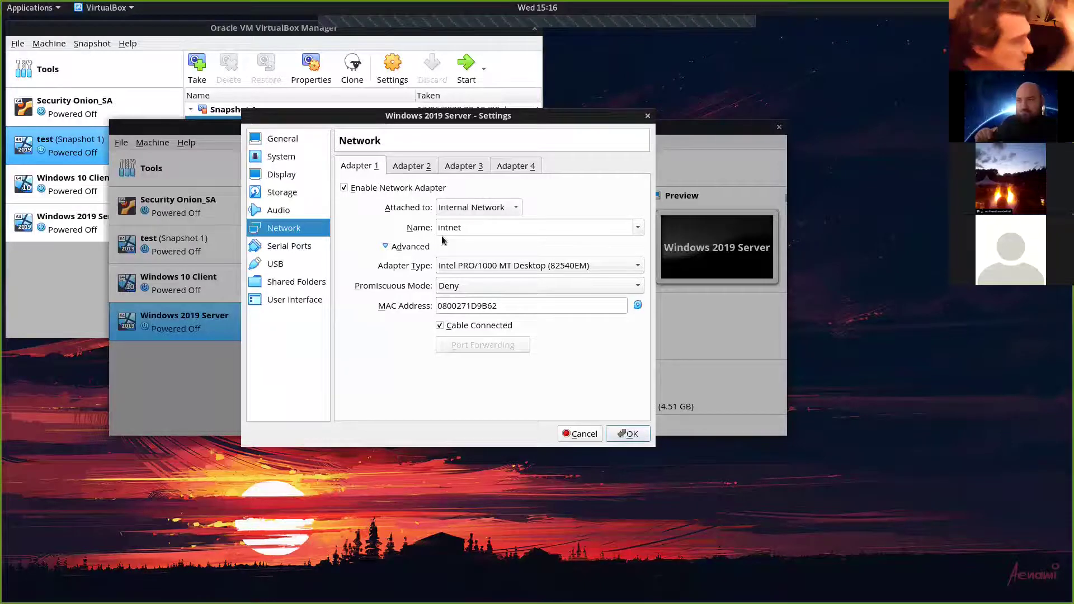
{"action": "left_click", "coordinate": [621, 434]}
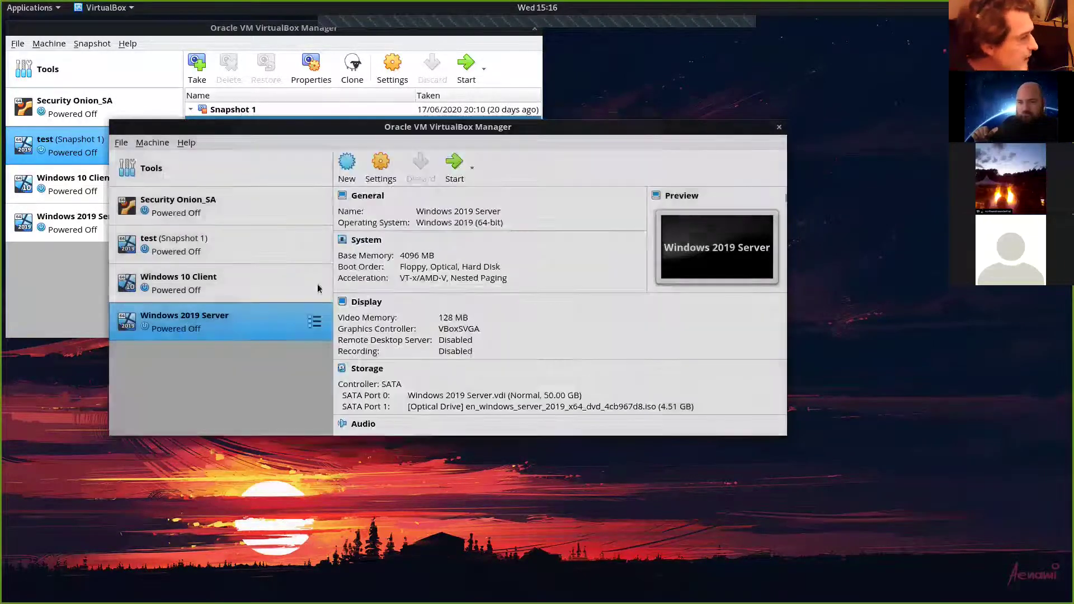
Attach the Windows 10 Client's Adapter 1 to Internal Network 'intnet' and save.
{"action": "left_click", "coordinate": [228, 298]}
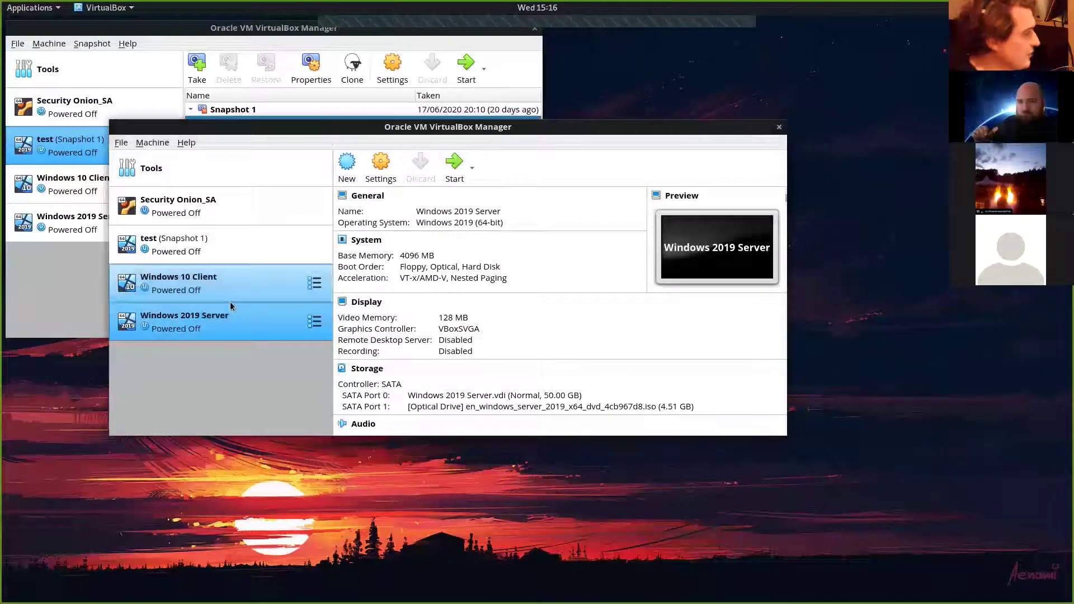
{"action": "left_click", "coordinate": [386, 177]}
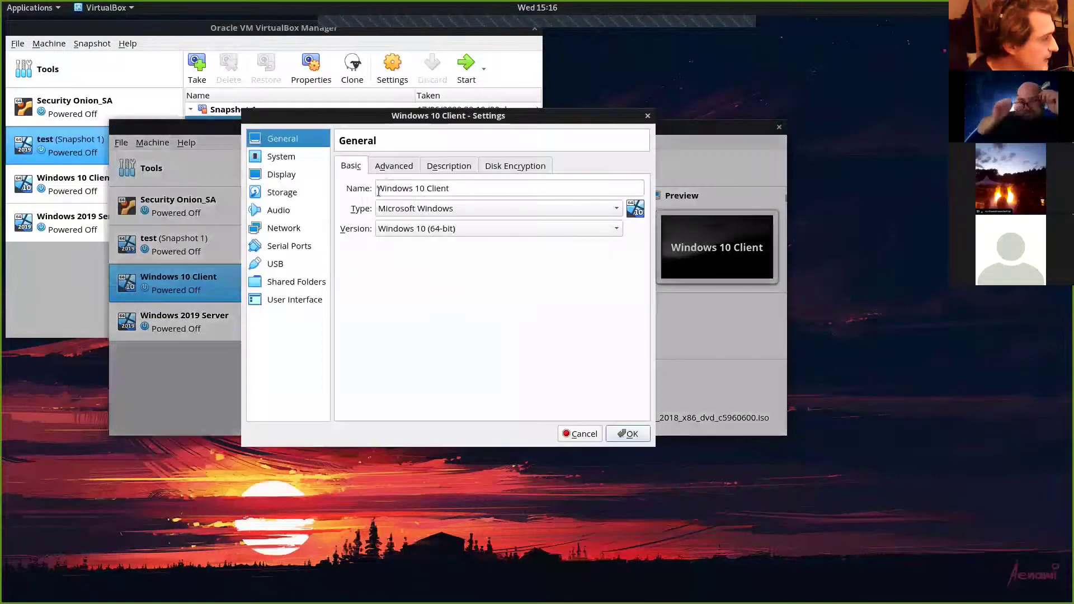
{"action": "left_click", "coordinate": [284, 229]}
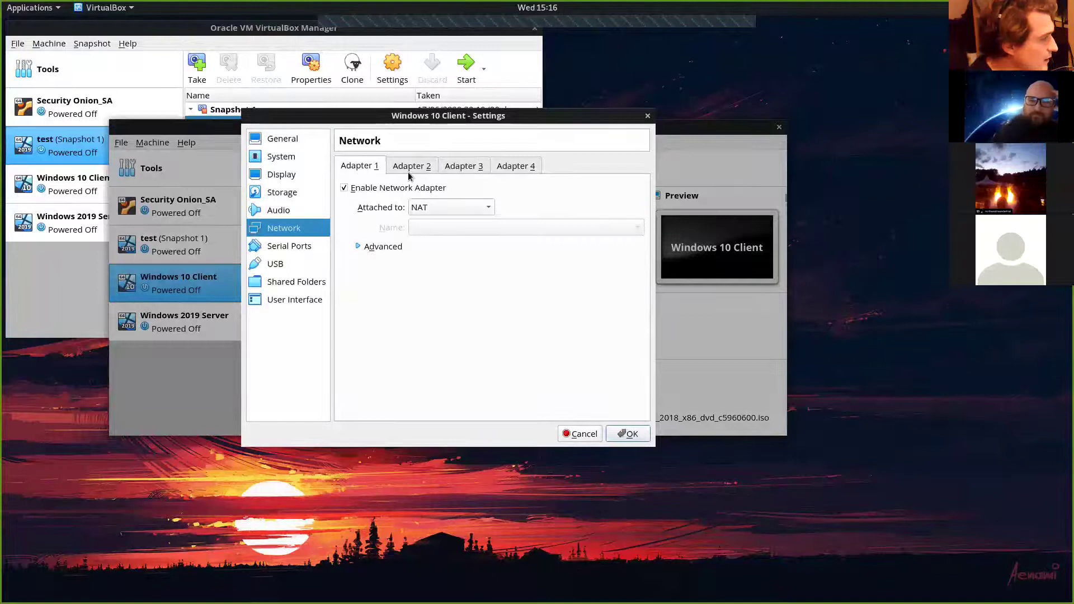
{"action": "left_click", "coordinate": [446, 208]}
{"action": "left_click", "coordinate": [453, 243]}
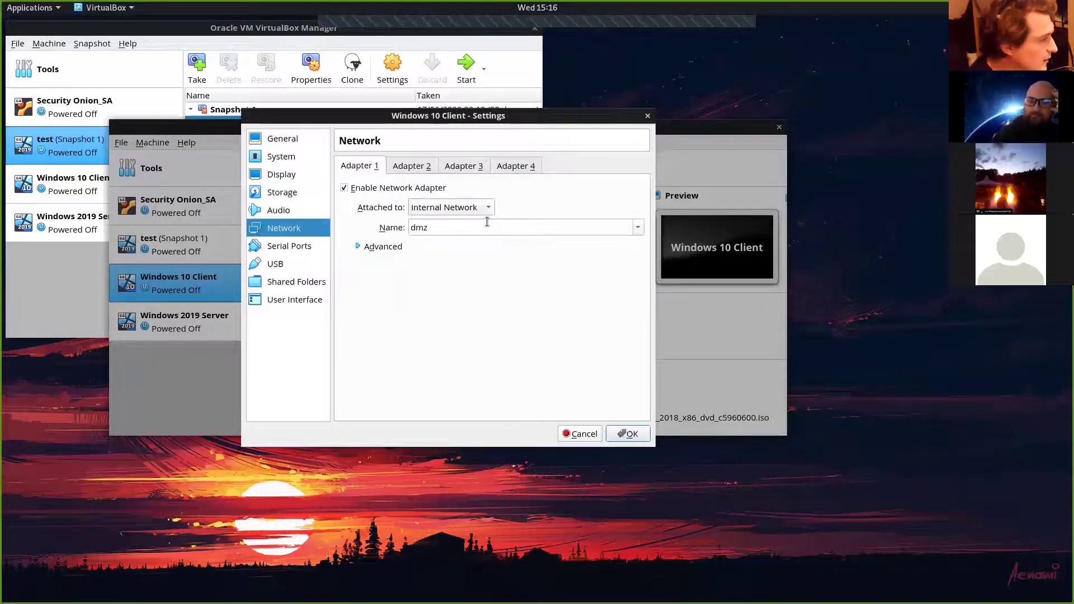
{"action": "left_click", "coordinate": [638, 229]}
{"action": "left_click", "coordinate": [464, 273]}
{"action": "left_click", "coordinate": [646, 433]}
{"action": "left_click", "coordinate": [626, 434]}
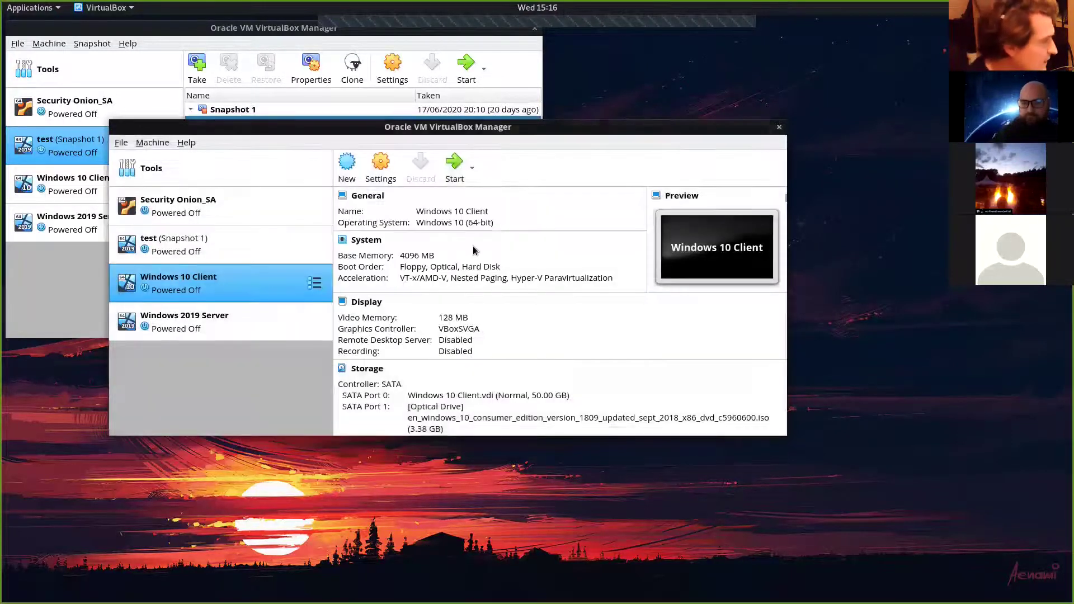
Check the Network Operations Manager for activity, then start the Windows 2019 Server VM.
{"action": "left_click", "coordinate": [163, 144]}
{"action": "mouse_move", "coordinate": [122, 144]}
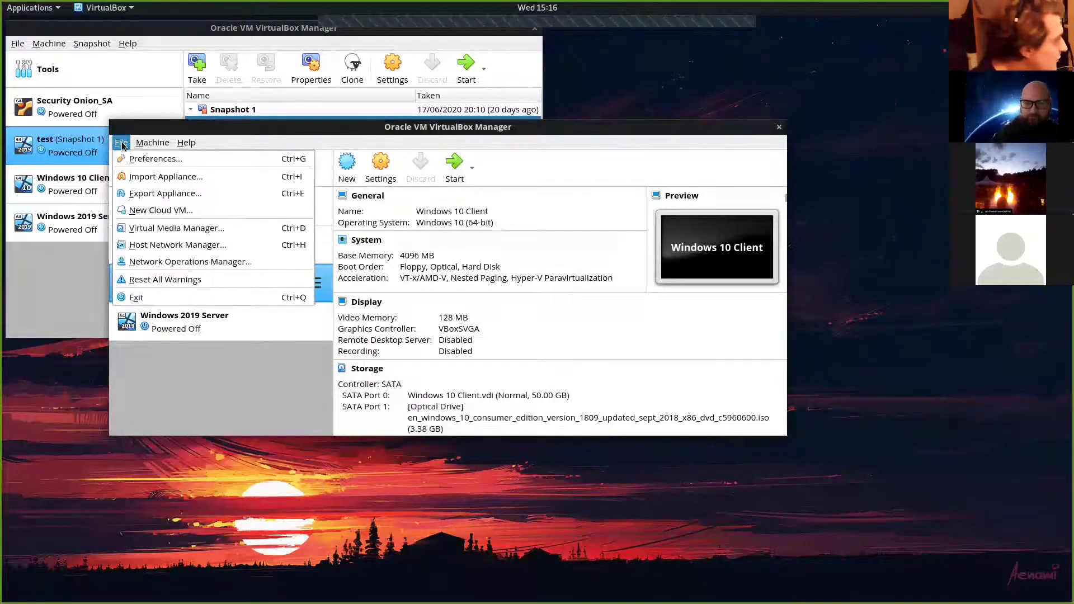
{"action": "left_click", "coordinate": [183, 262]}
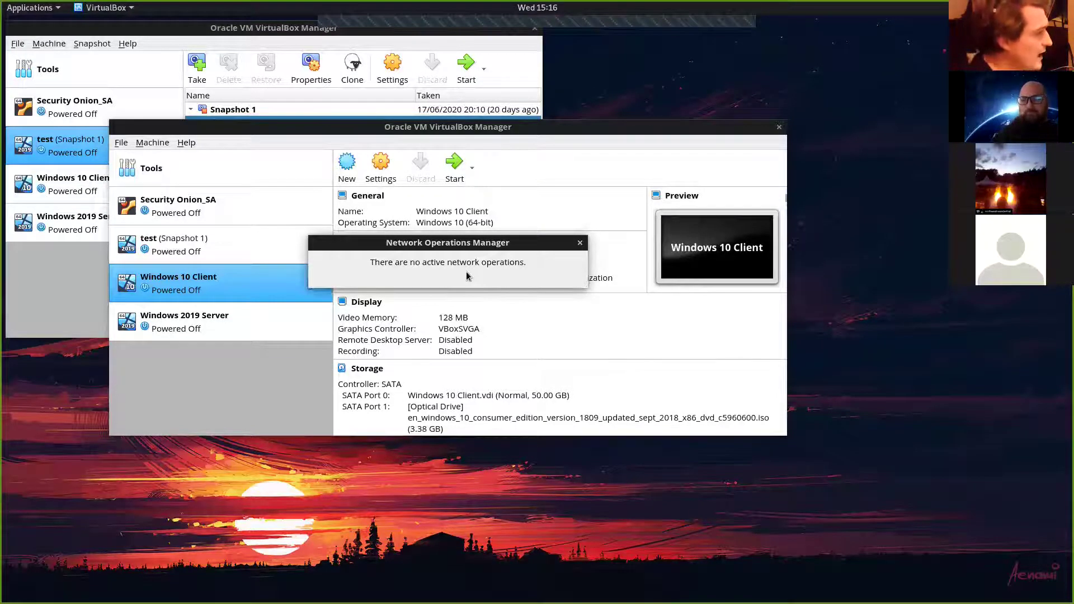
{"action": "left_click", "coordinate": [580, 243]}
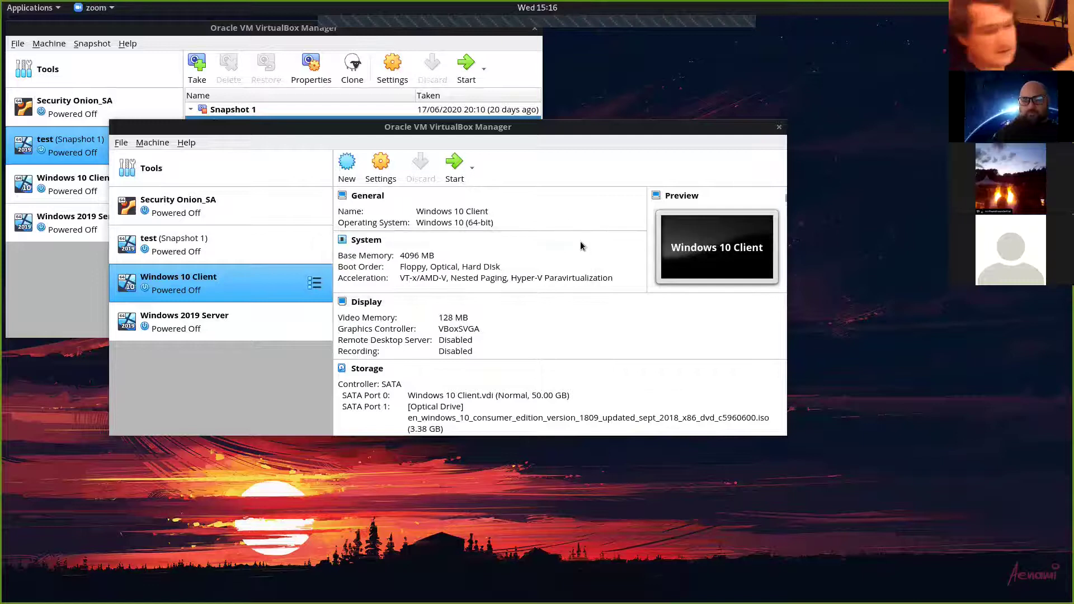
{"action": "left_click", "coordinate": [281, 305]}
{"action": "left_click", "coordinate": [454, 166]}
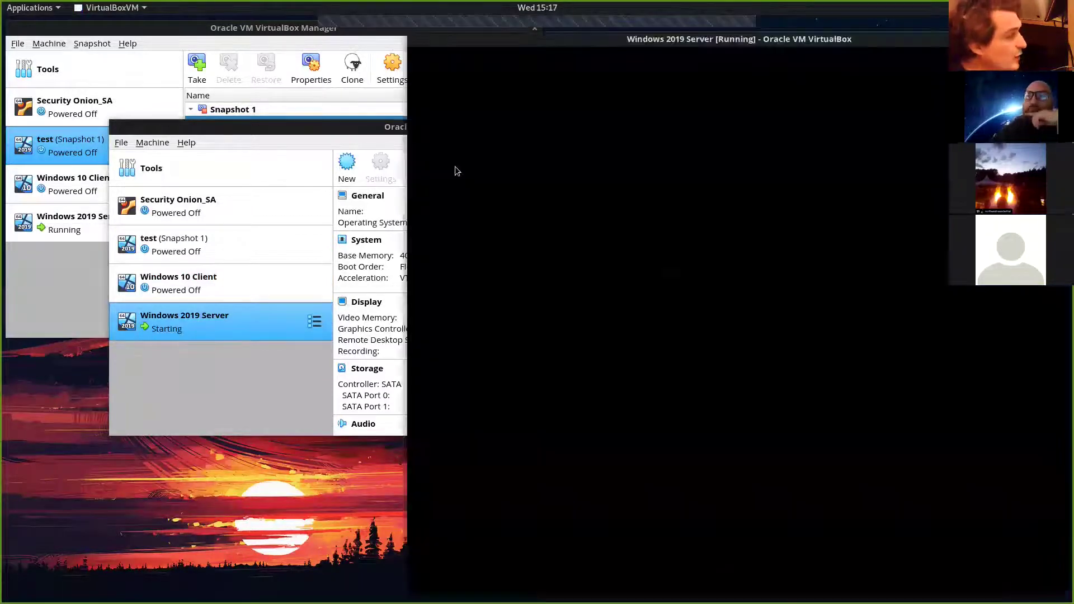
Change the Windows 10 Client's System base memory from 4096 MB to 2048 MB and save.
{"action": "left_click", "coordinate": [280, 283]}
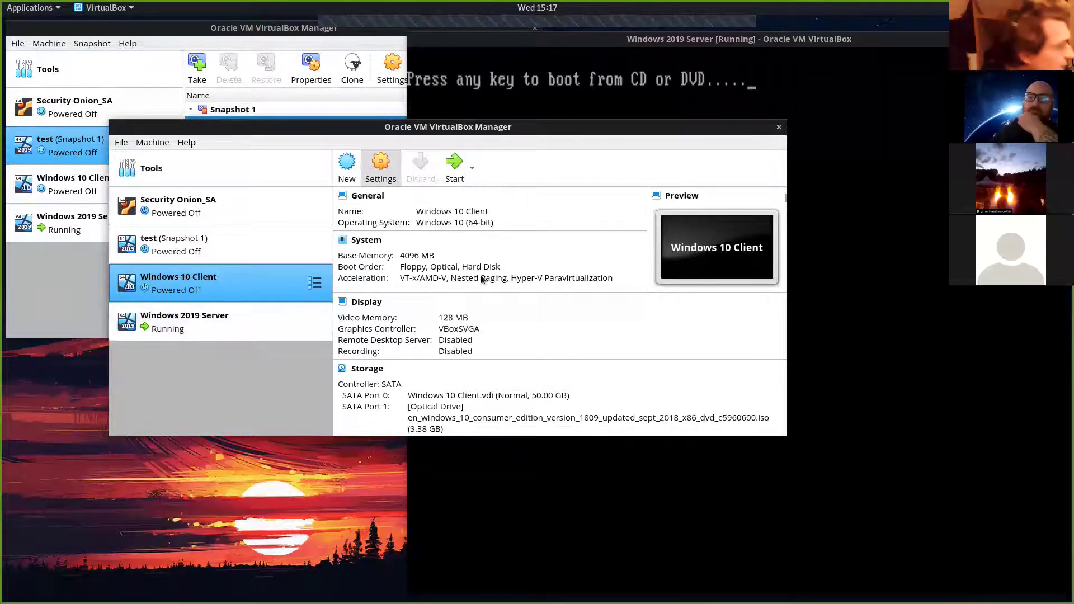
{"action": "left_click", "coordinate": [381, 168]}
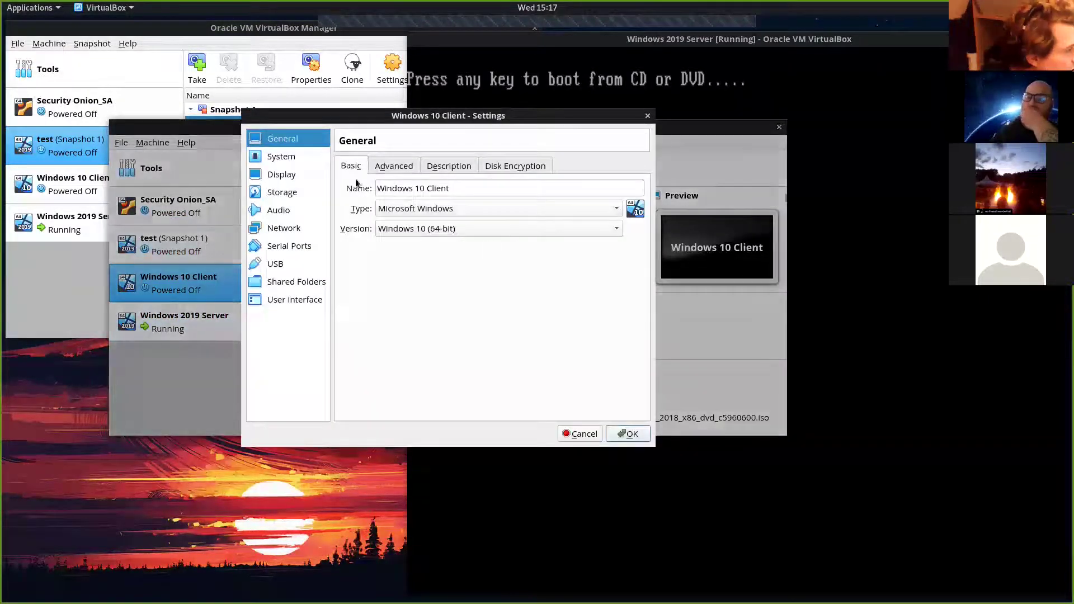
{"action": "left_click", "coordinate": [281, 176]}
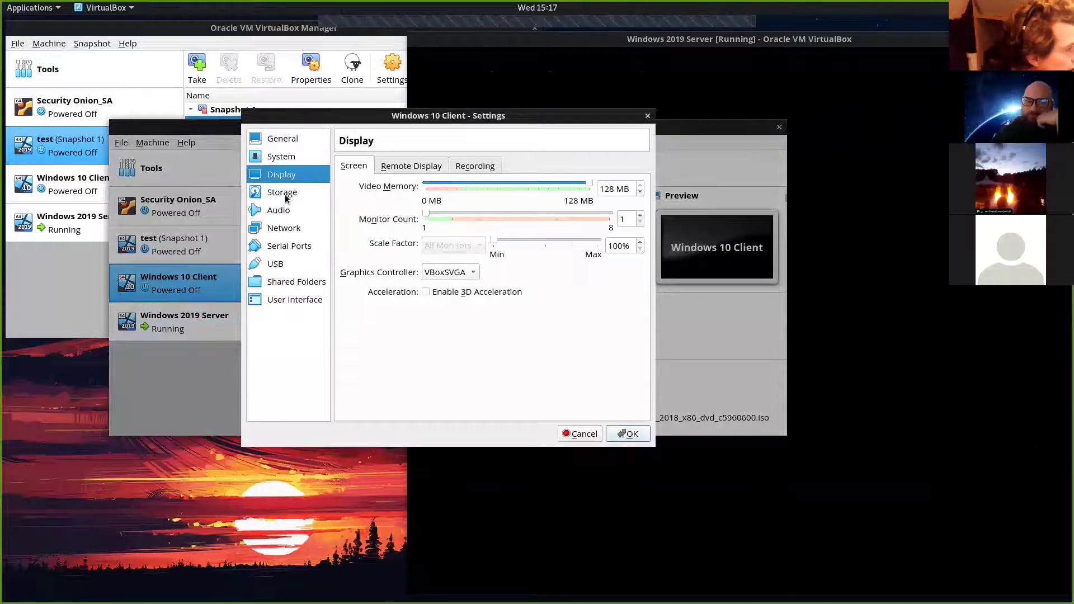
{"action": "left_click", "coordinate": [285, 196]}
{"action": "left_click", "coordinate": [280, 207]}
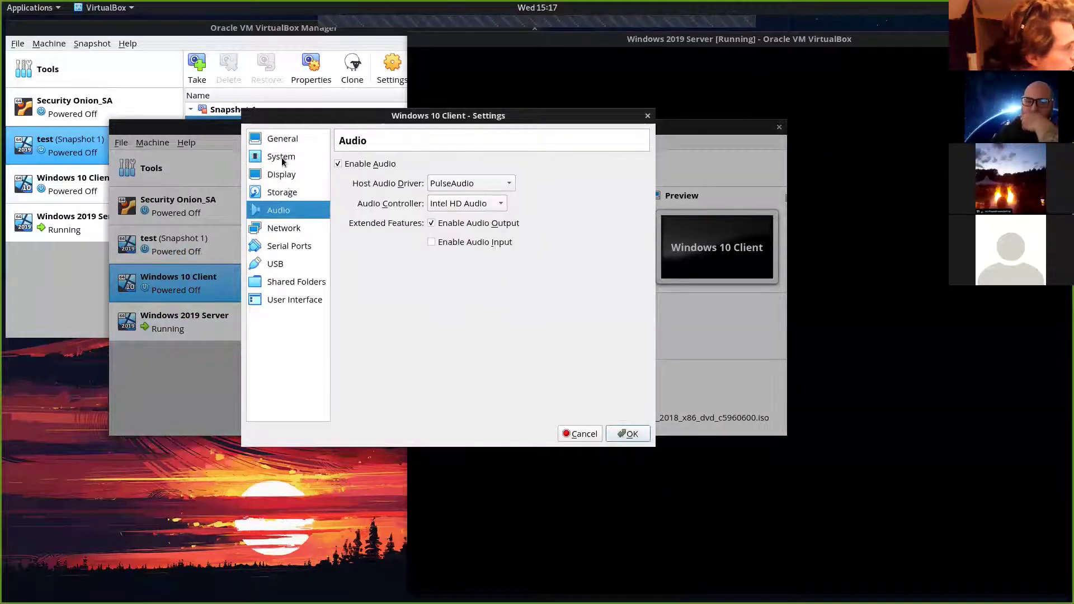
{"action": "left_click", "coordinate": [280, 157]}
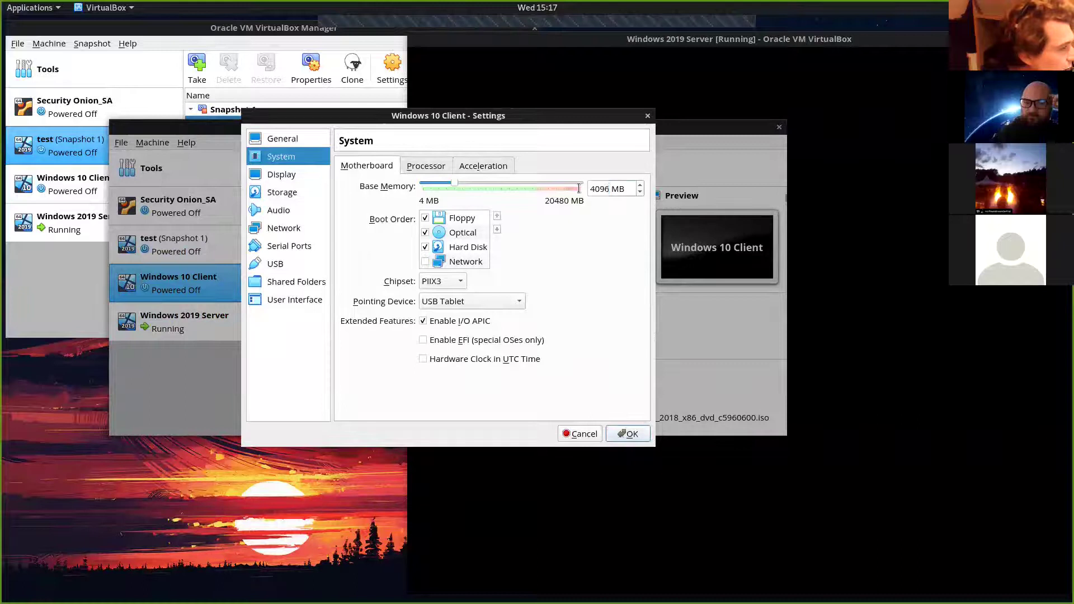
{"action": "double_click", "coordinate": [578, 189]}
{"action": "type", "text": "2048"}
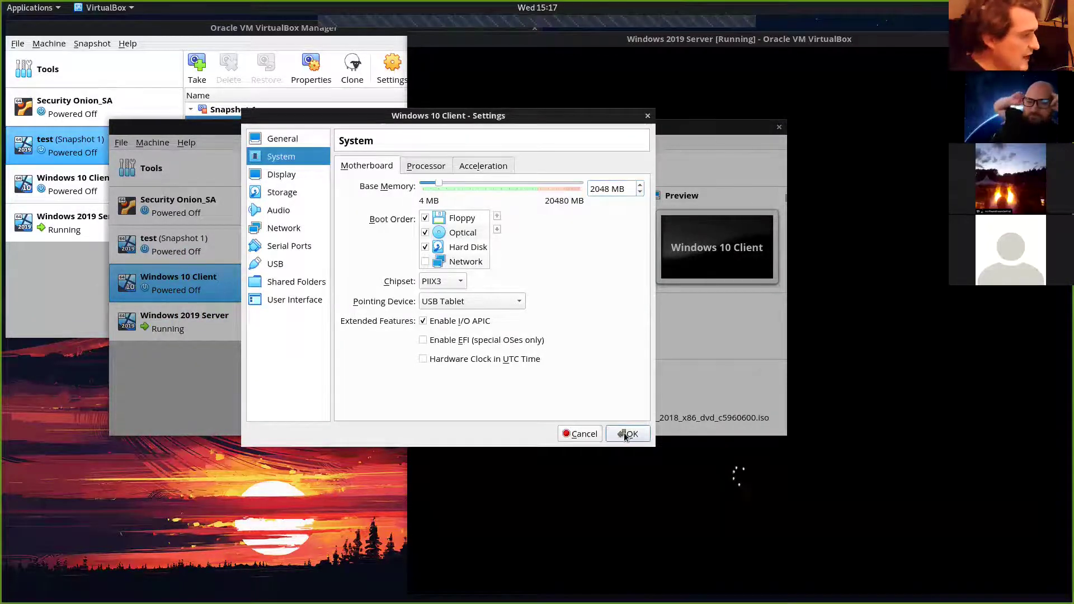
{"action": "left_click", "coordinate": [625, 433]}
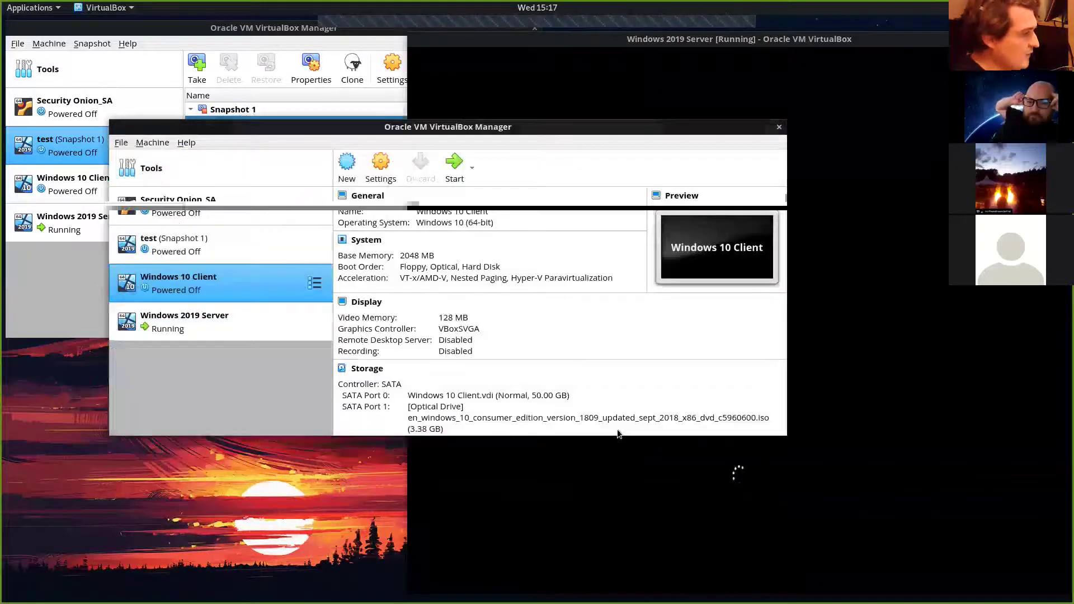
{"action": "left_click", "coordinate": [230, 320]}
{"action": "left_click", "coordinate": [233, 294]}
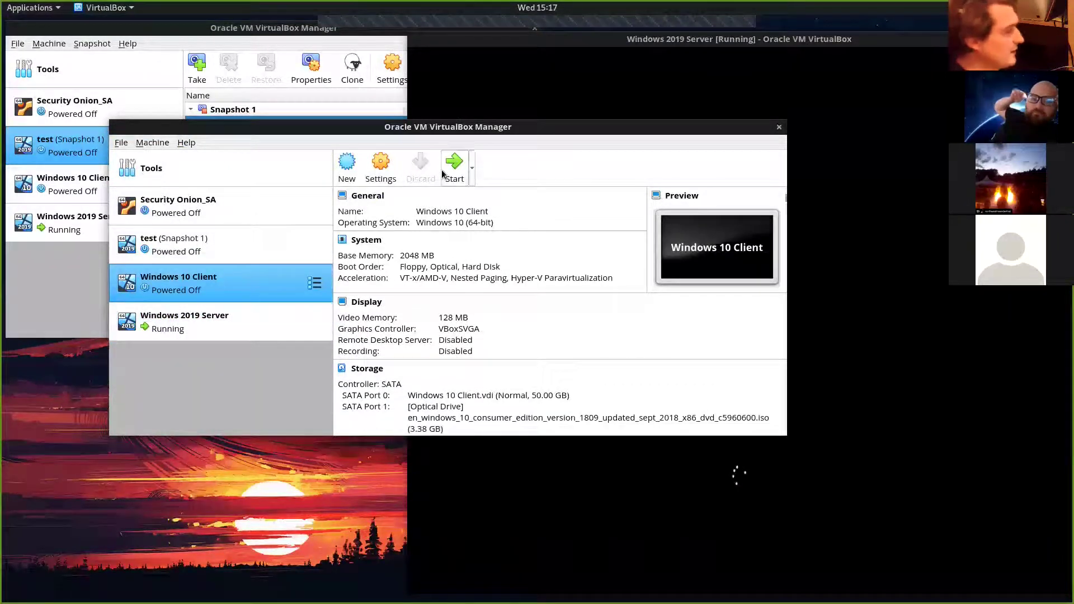
Boot the Windows 10 Client VM, reposition the Manager, and raise the server's lock-screen window.
{"action": "left_click", "coordinate": [446, 172]}
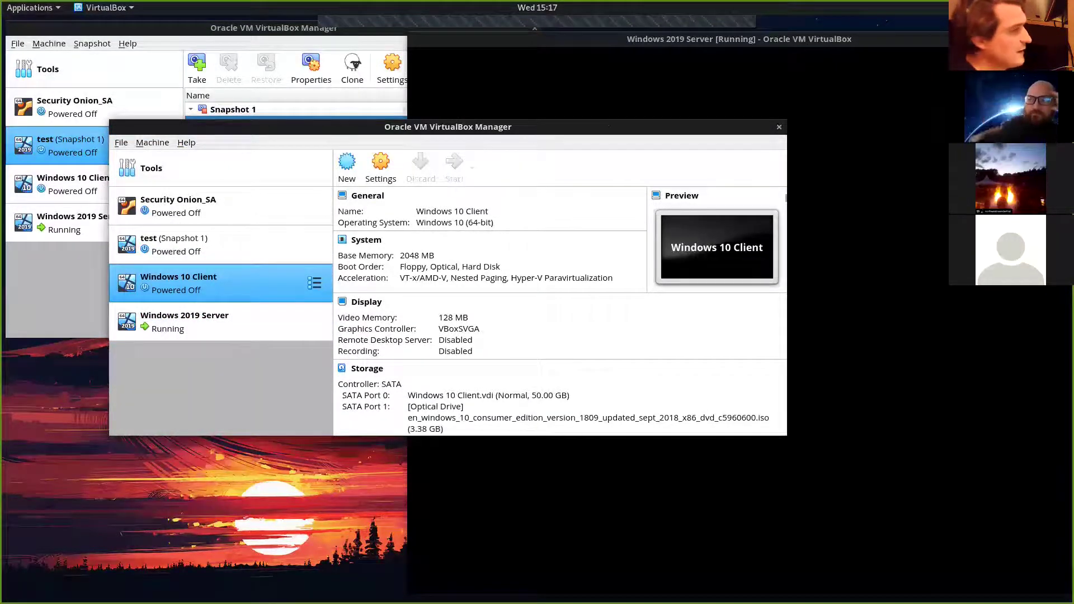
{"action": "left_click", "coordinate": [475, 36]}
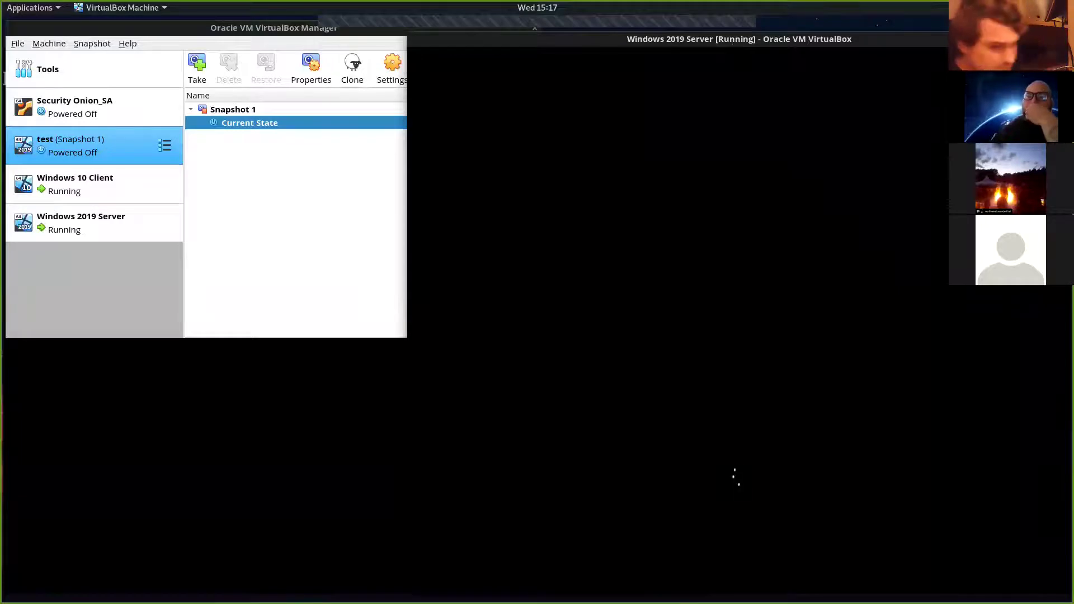
{"action": "left_click_drag", "start_coordinate": [274, 26], "coordinate": [509, 99]}
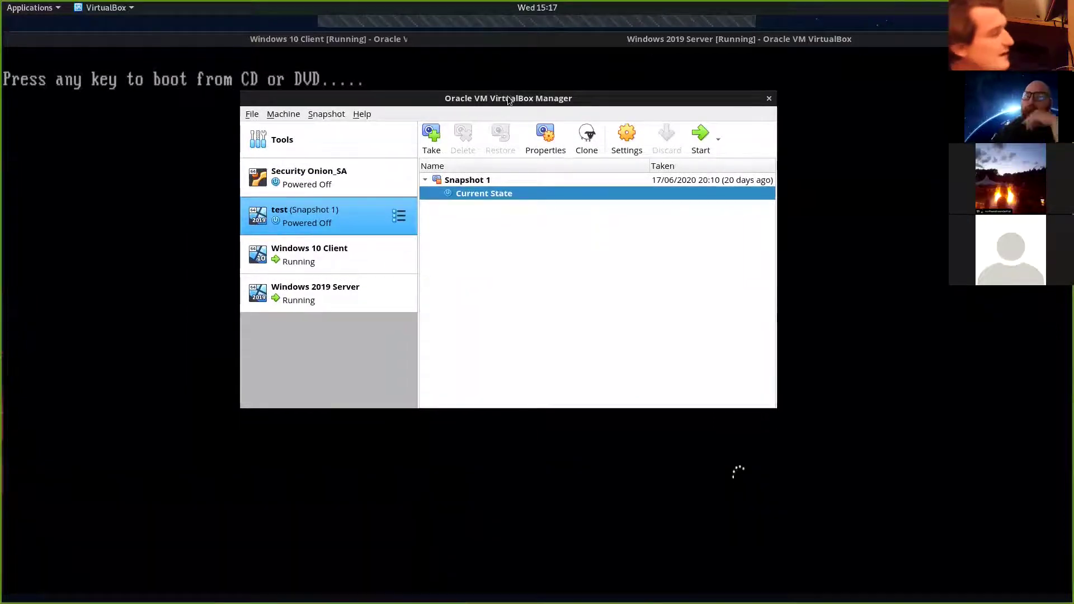
{"action": "left_click", "coordinate": [347, 262]}
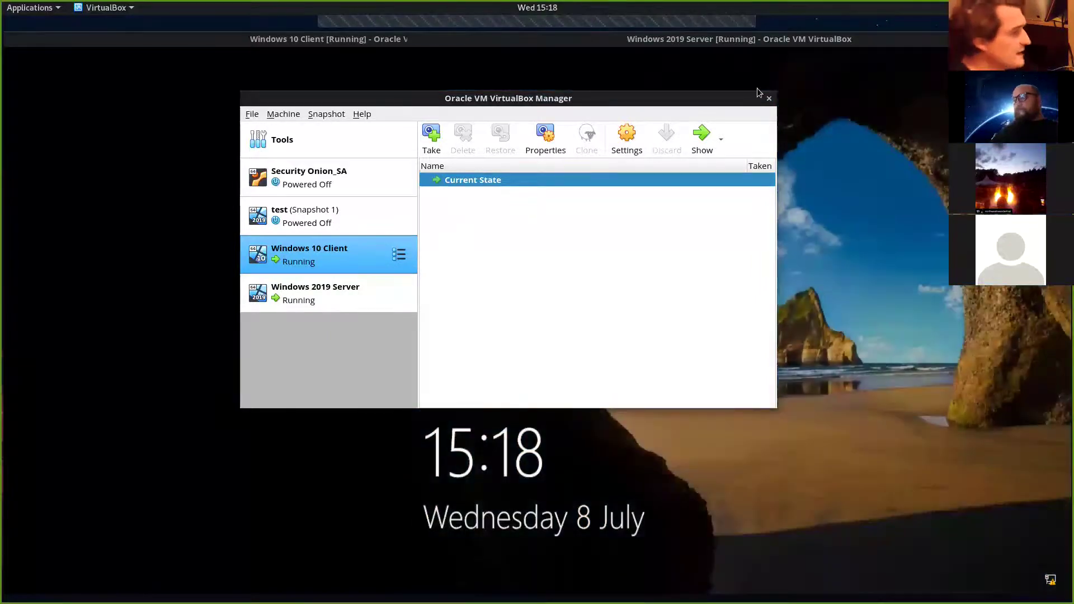
{"action": "left_click", "coordinate": [757, 88]}
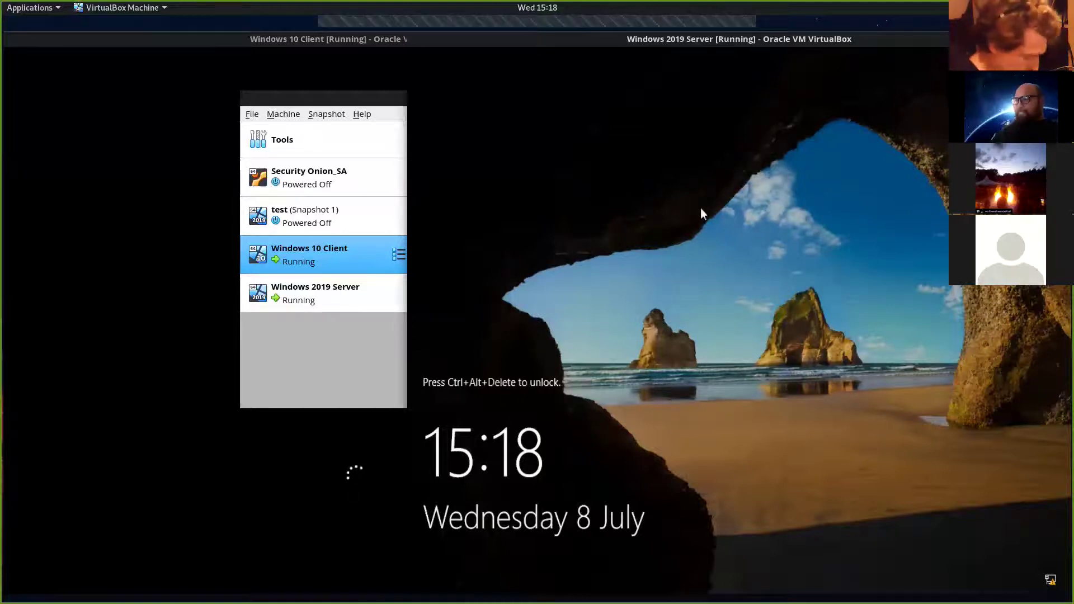
{"action": "key", "text": "ctrl+c"}
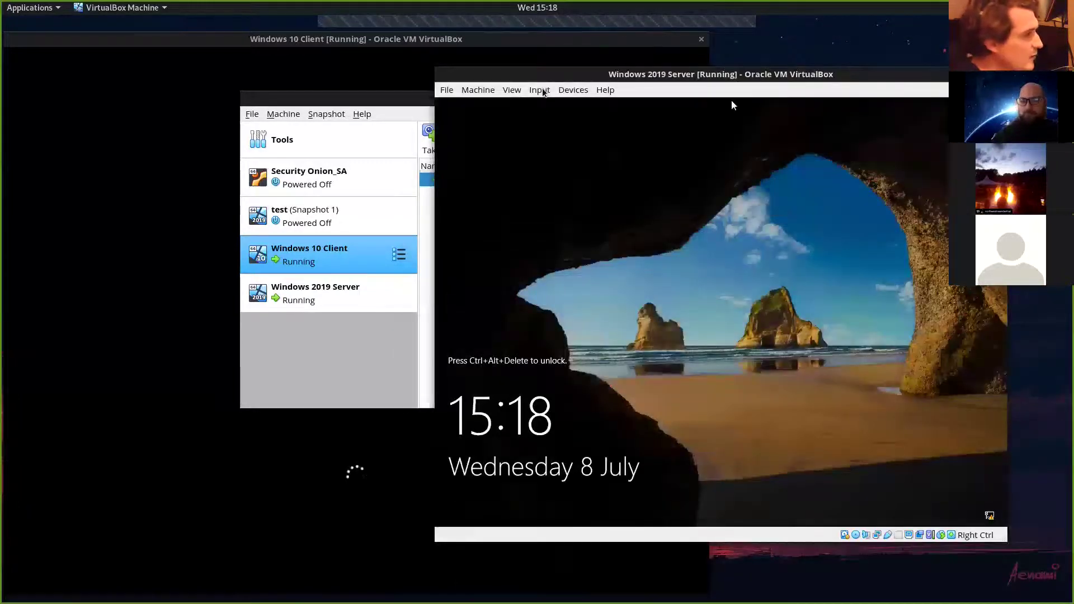
Send Ctrl-Alt-Del to the Windows 2019 Server and sign in as Administrator with its password.
{"action": "left_click", "coordinate": [539, 90]}
{"action": "mouse_move", "coordinate": [562, 106]}
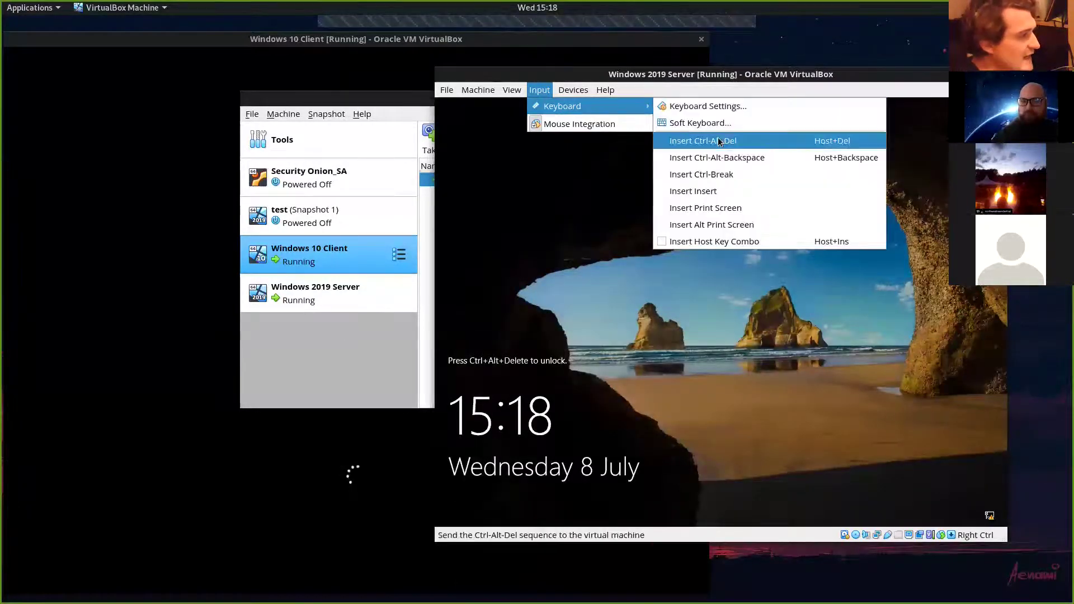
{"action": "left_click", "coordinate": [720, 141]}
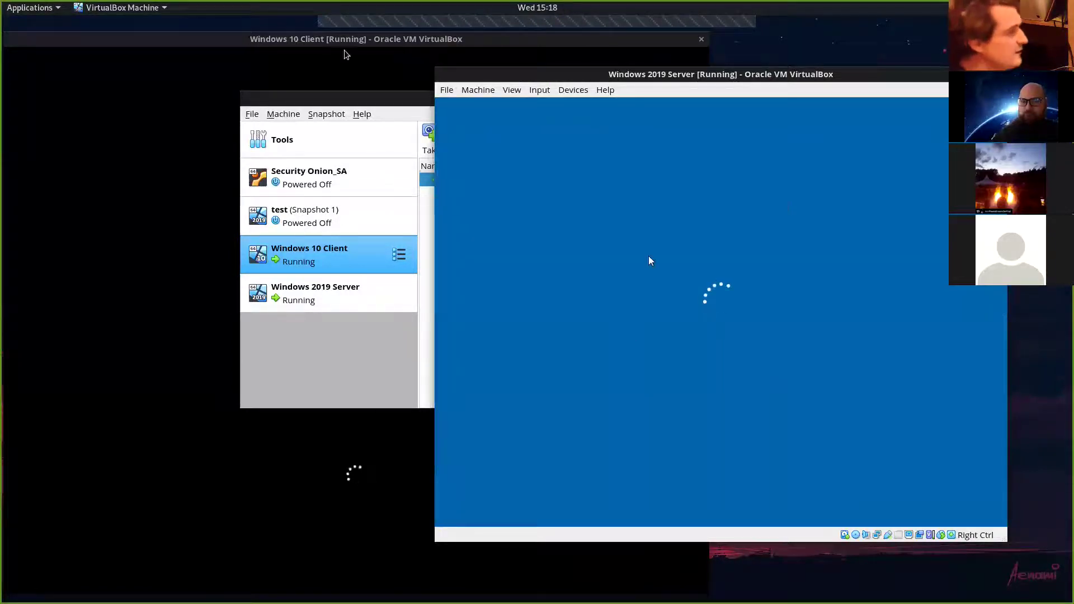
{"action": "left_click", "coordinate": [312, 40]}
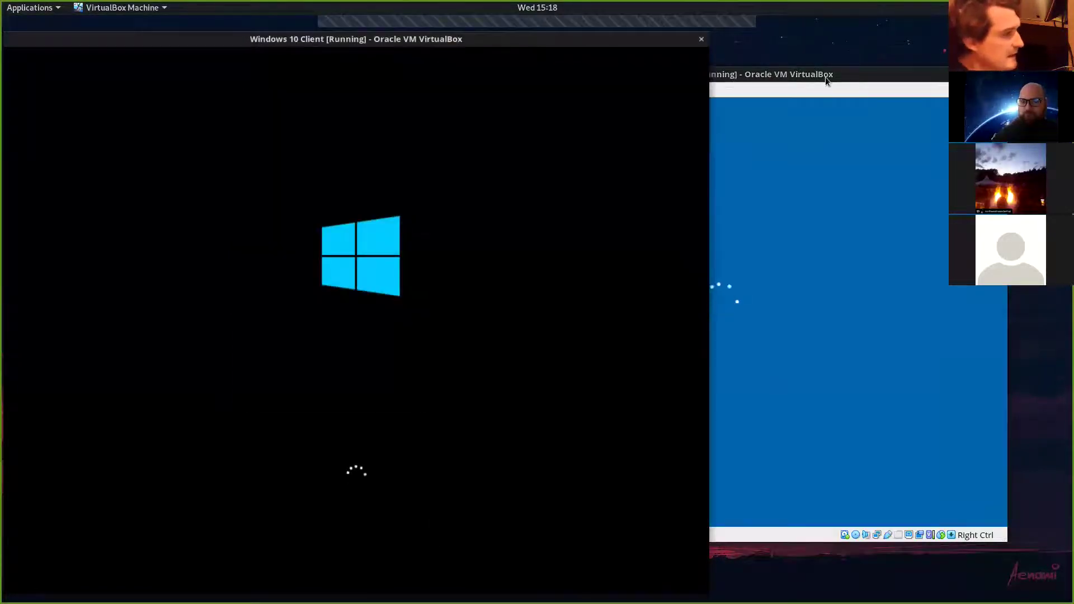
{"action": "left_click", "coordinate": [825, 76]}
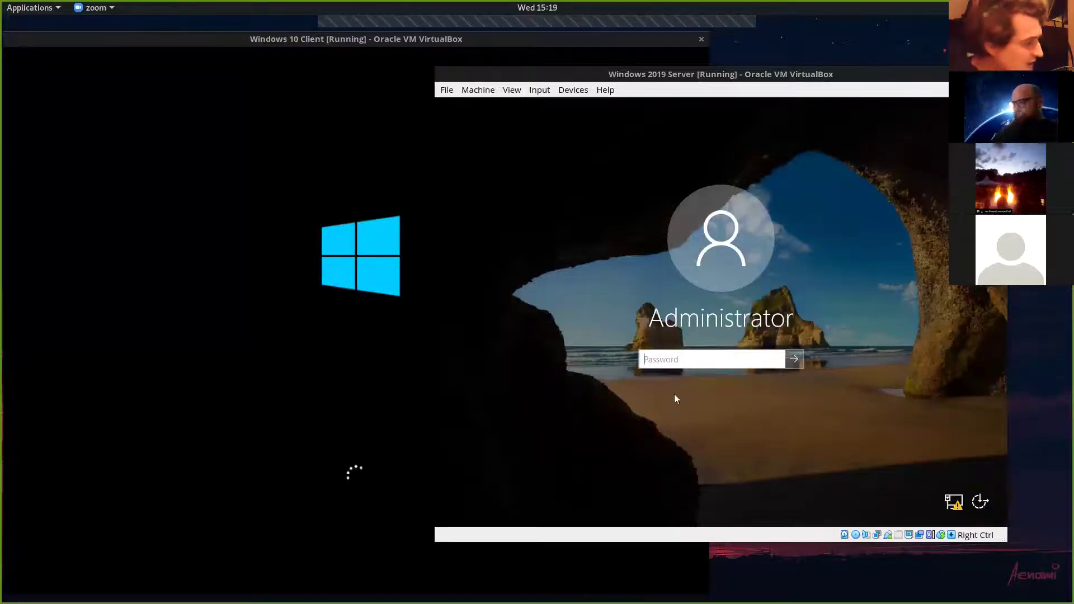
{"action": "left_click", "coordinate": [676, 355]}
{"action": "type", "text": "••"}
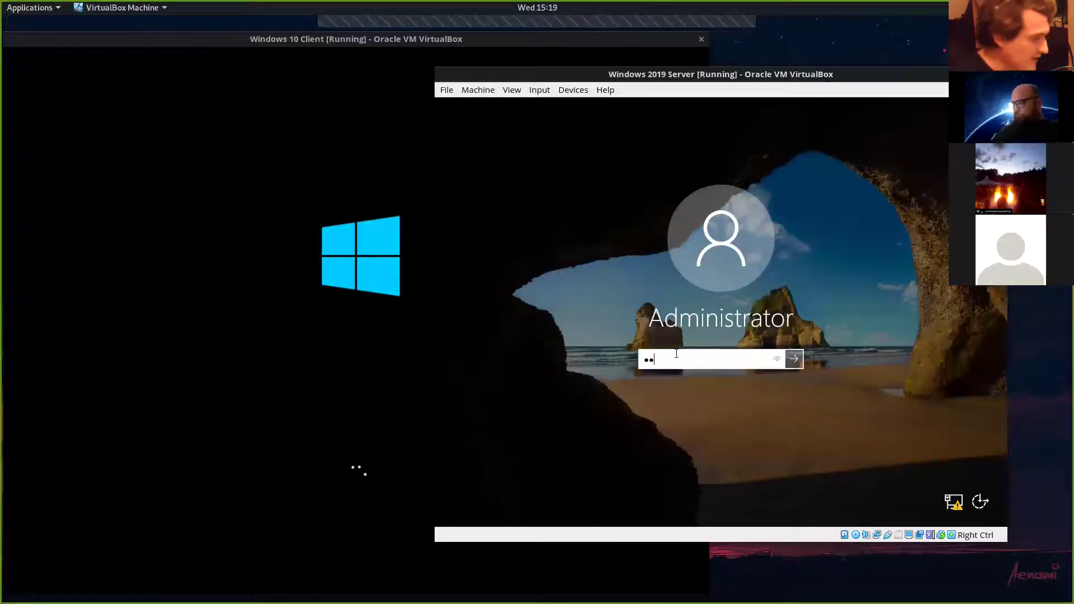
{"action": "type", "text": "•"}
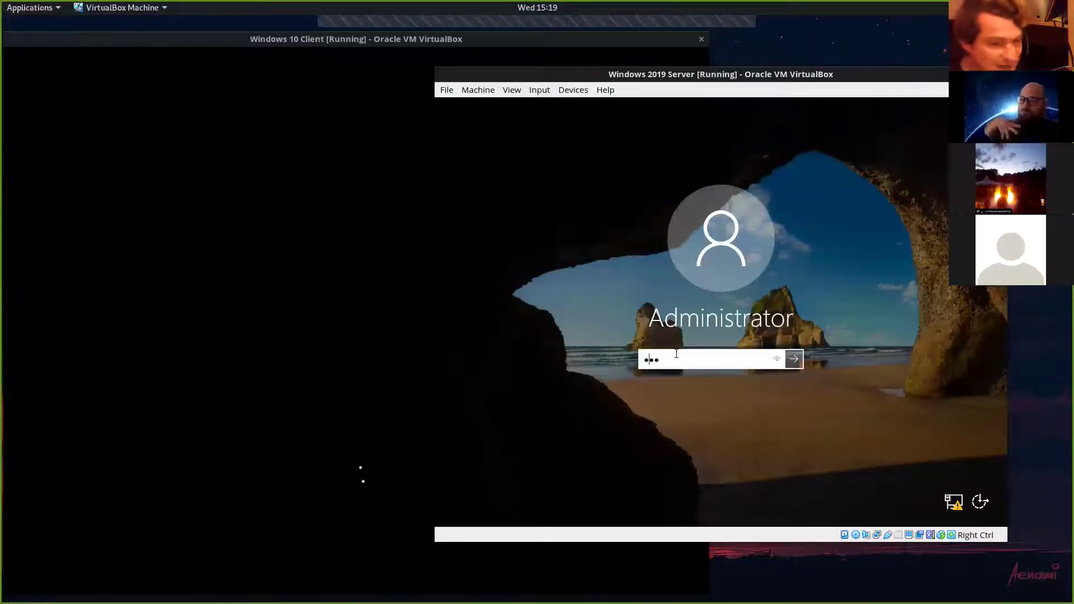
{"action": "type", "text": "**************"}
{"action": "key", "text": "Return"}
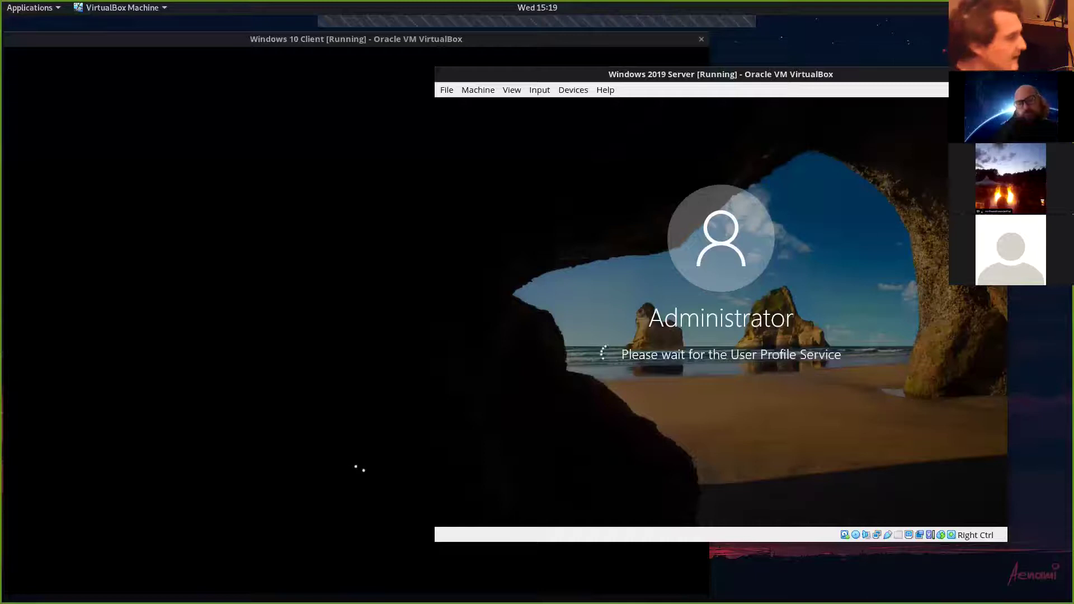
{"action": "left_click", "coordinate": [352, 38]}
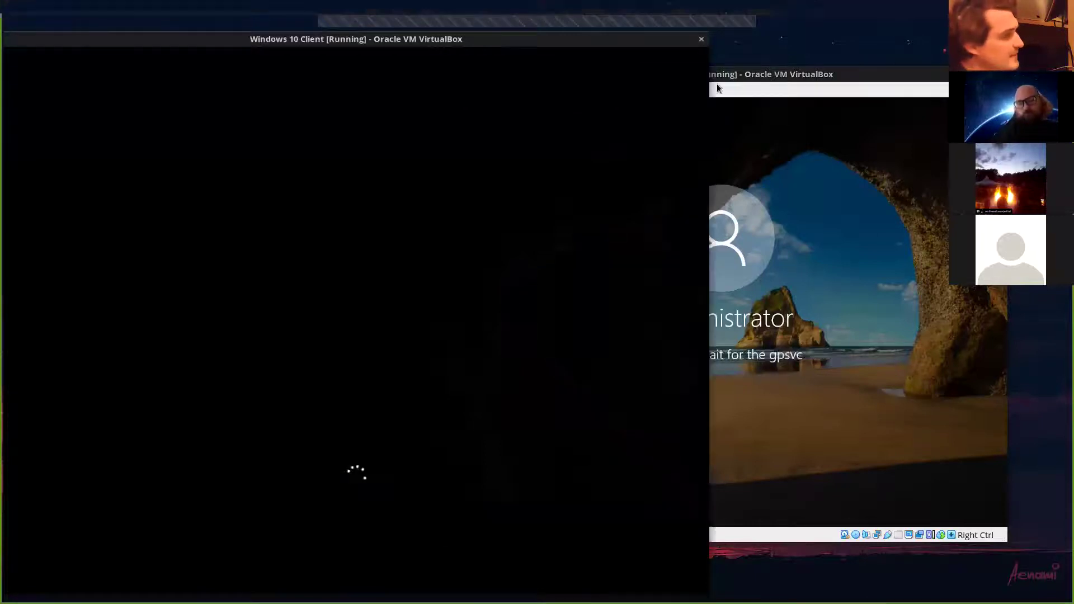
{"action": "left_click", "coordinate": [717, 88]}
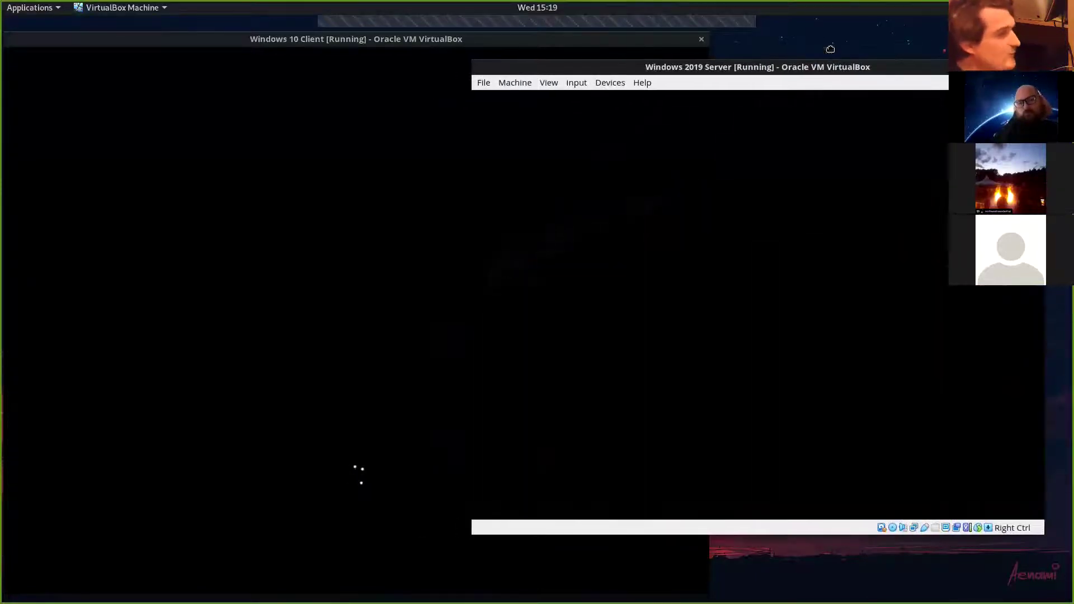
Wait for the server desktop to load, then open the Run box holding cmd.
{"action": "left_click_drag", "start_coordinate": [830, 49], "coordinate": [831, 51]}
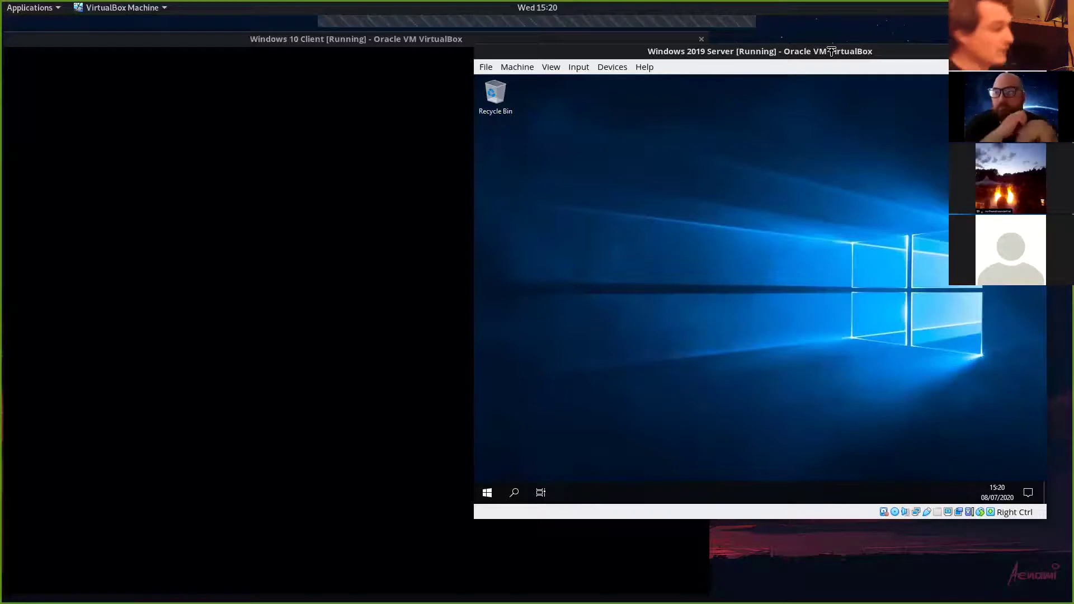
{"action": "mouse_move", "coordinate": [654, 22]}
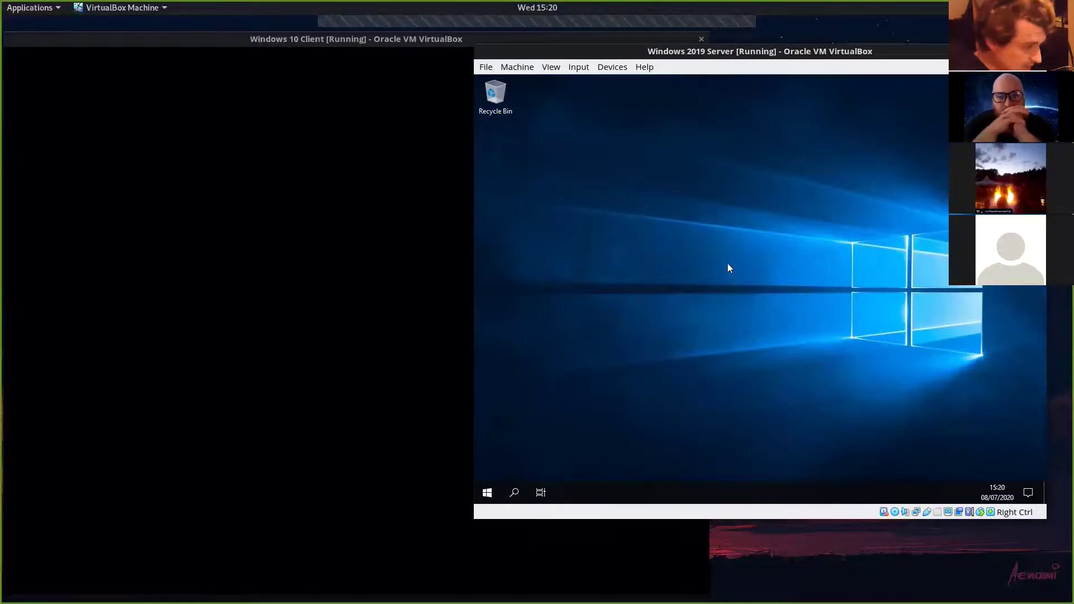
{"action": "key", "text": "super+r"}
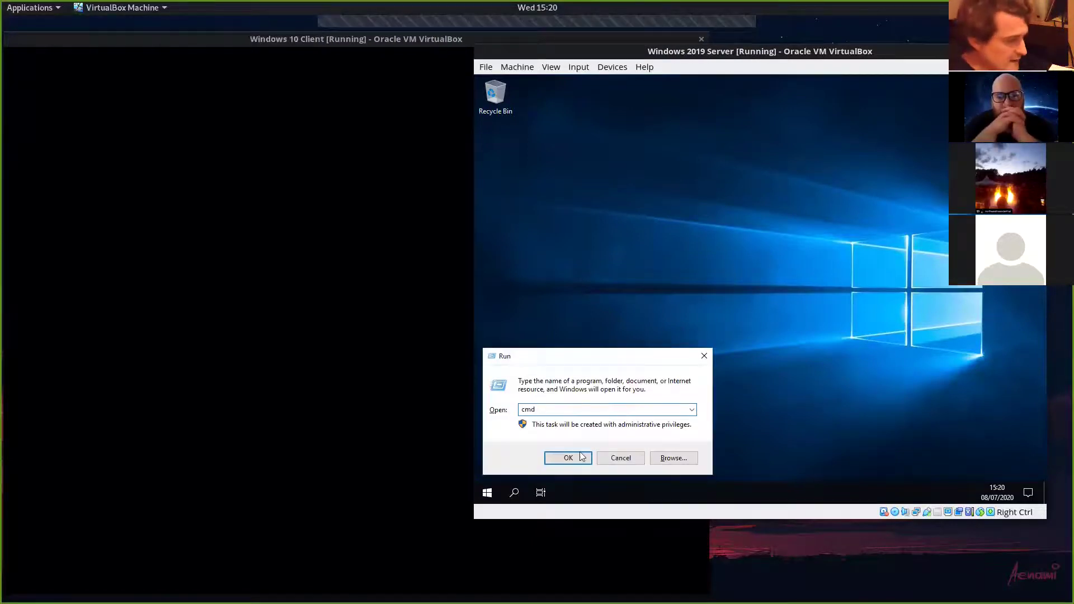
Launch cmd on the server and run ipconfig to confirm its 10.10.10.1 address.
{"action": "left_click", "coordinate": [568, 457]}
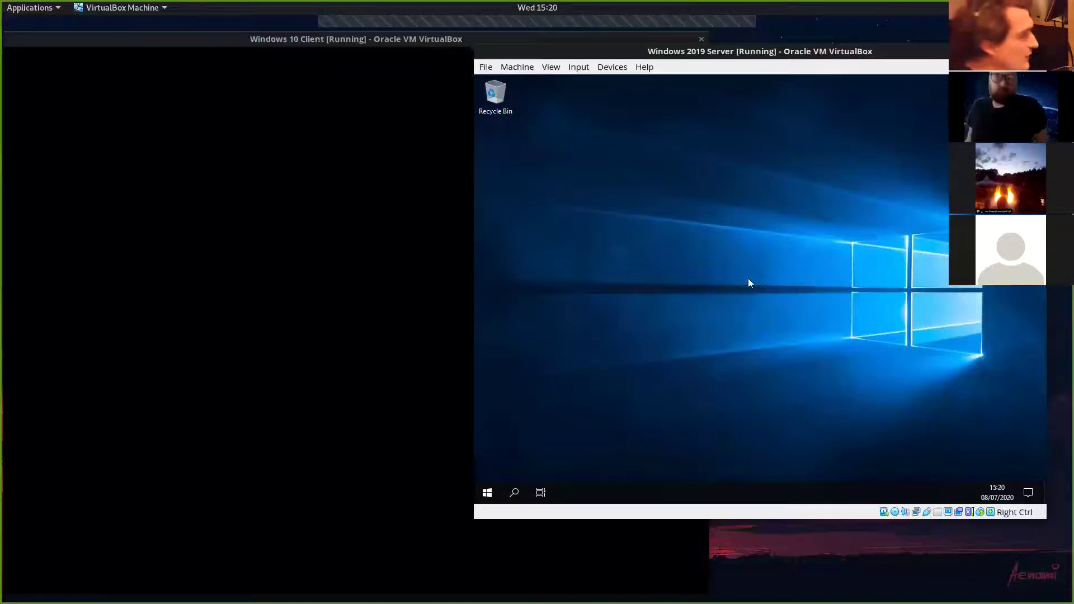
{"action": "left_click", "coordinate": [347, 52]}
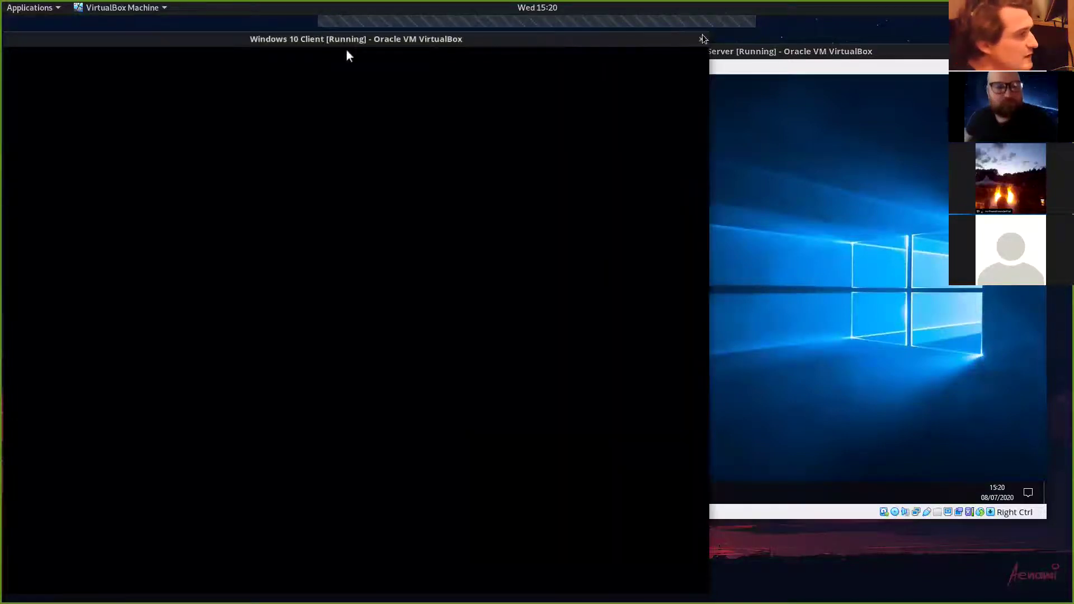
{"action": "left_click_drag", "start_coordinate": [347, 51], "coordinate": [284, 83]}
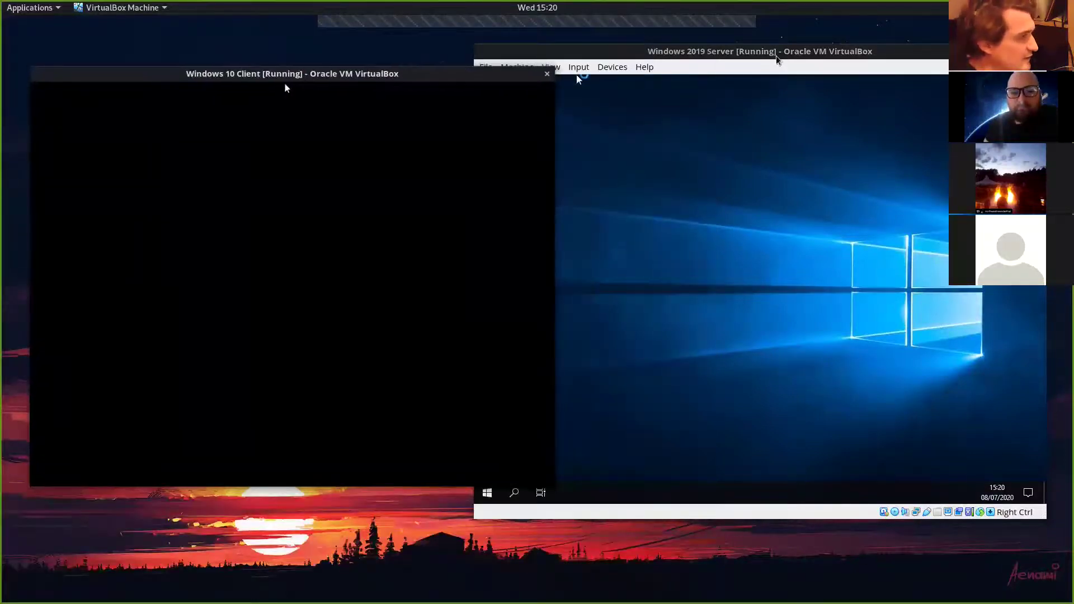
{"action": "left_click", "coordinate": [707, 233]}
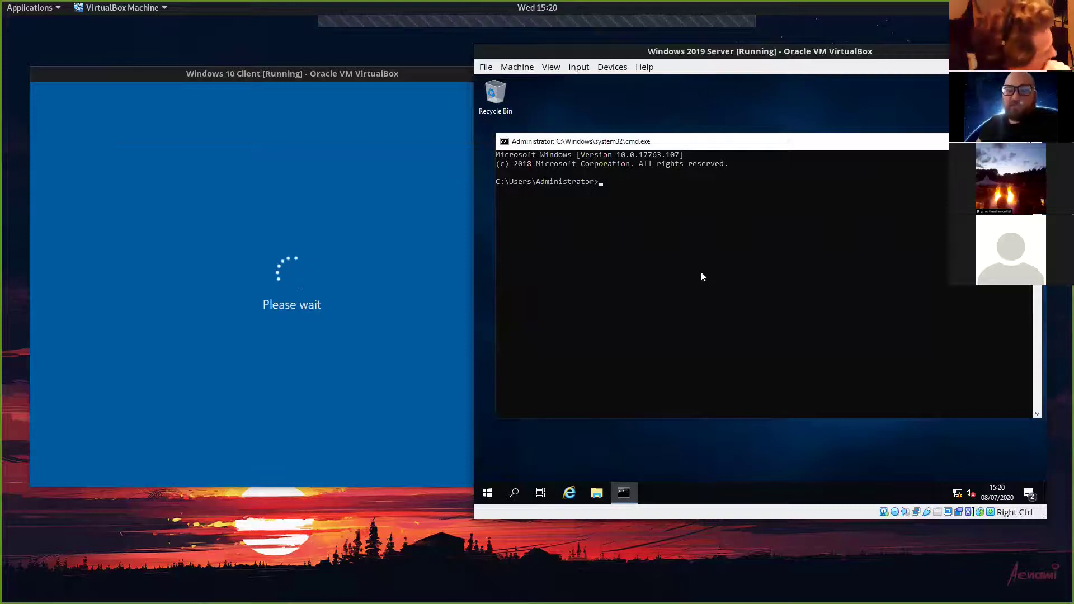
{"action": "left_click", "coordinate": [708, 253]}
{"action": "type", "text": "ipconfig"}
{"action": "key", "text": "Return"}
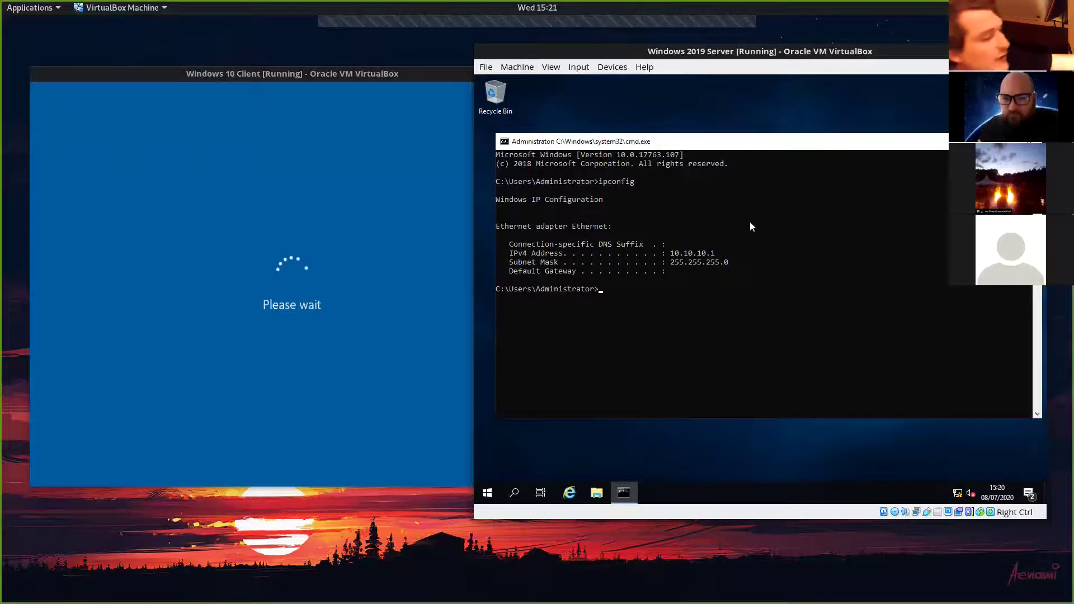
Ping 10.10.10.1, clear the window with cls, and retype the ping 10.10.10.1 command.
{"action": "left_click", "coordinate": [714, 299]}
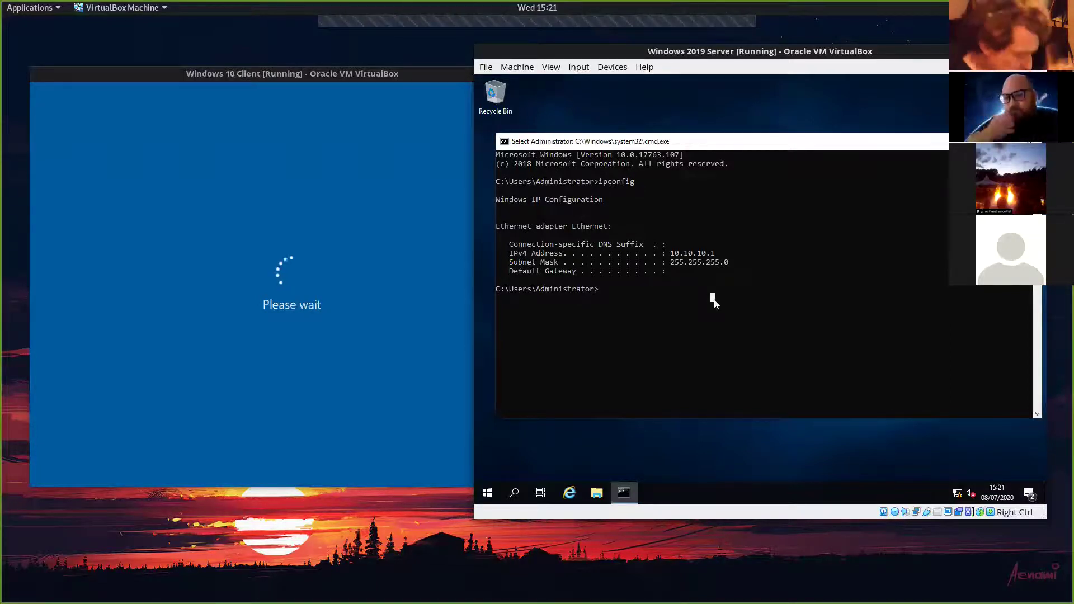
{"action": "type", "text": "ping "}
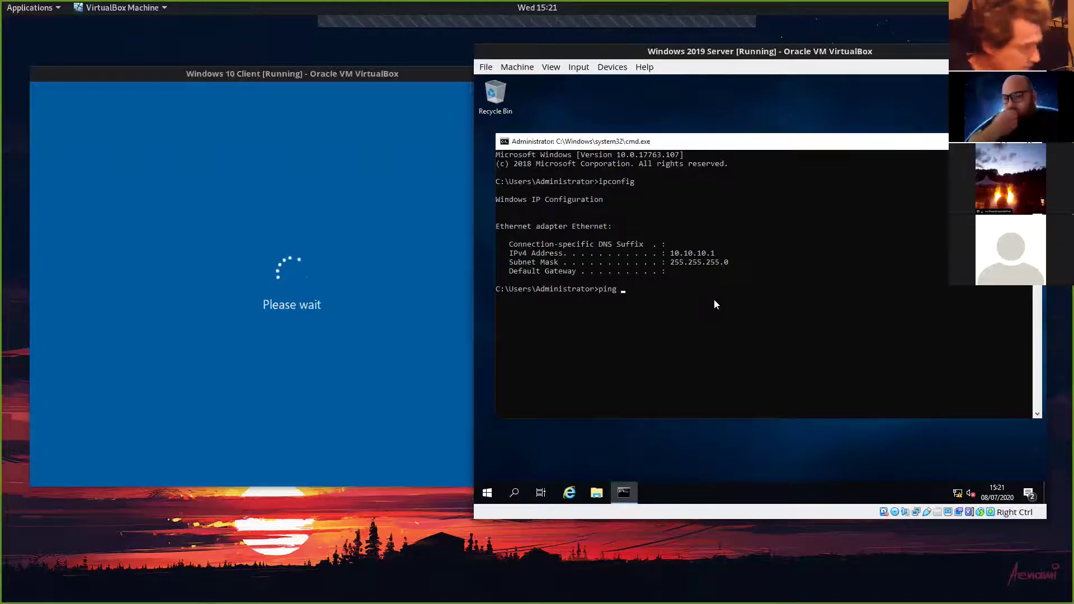
{"action": "type", "text": "10.10.10.1"}
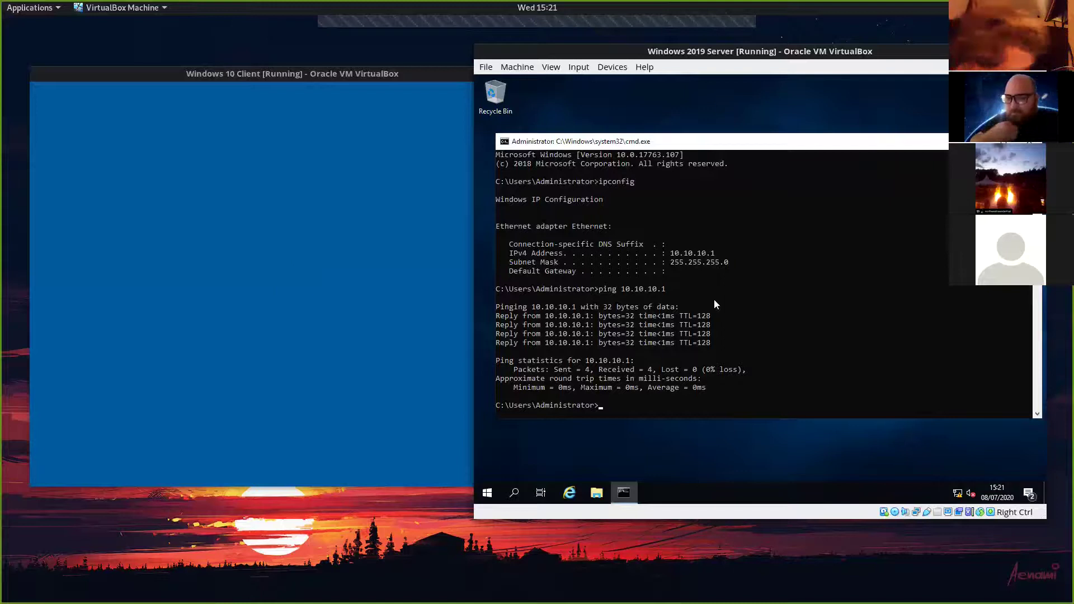
{"action": "type", "text": "cls"}
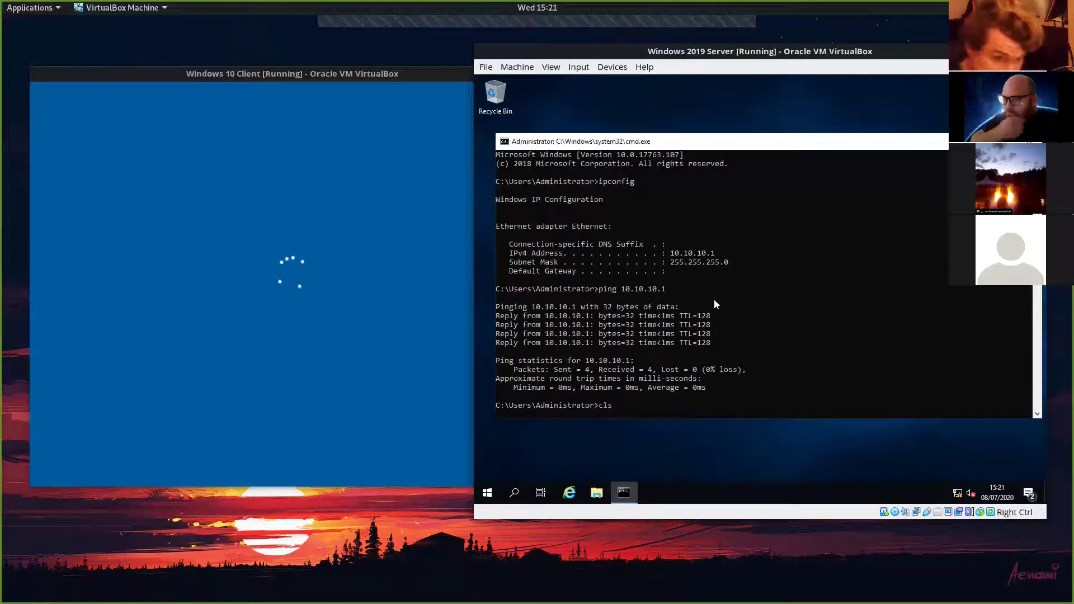
{"action": "key", "text": "Return"}
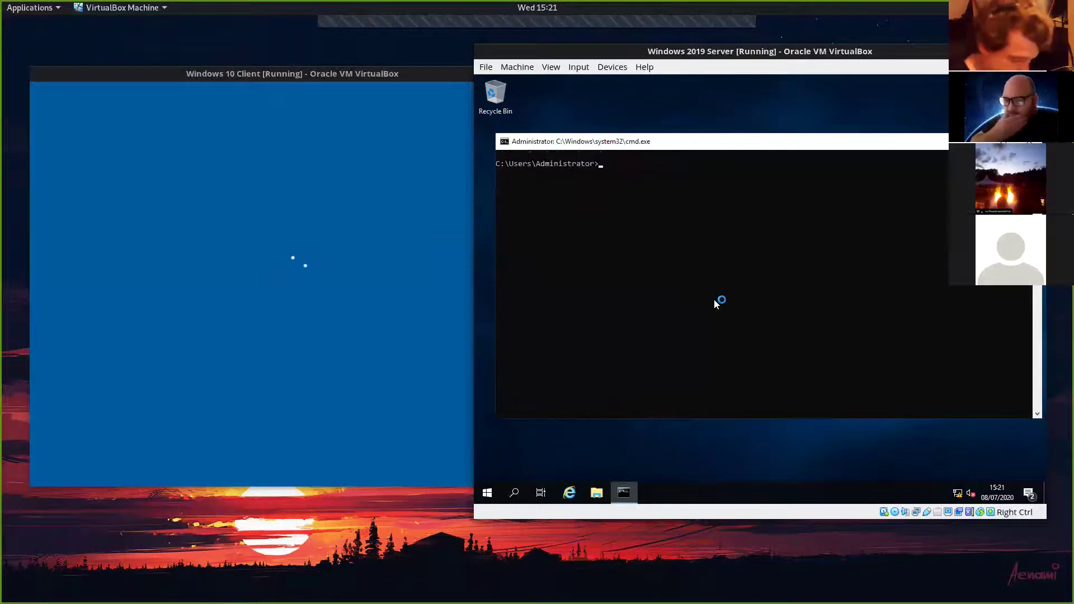
{"action": "type", "text": "ping 10.10.10.1"}
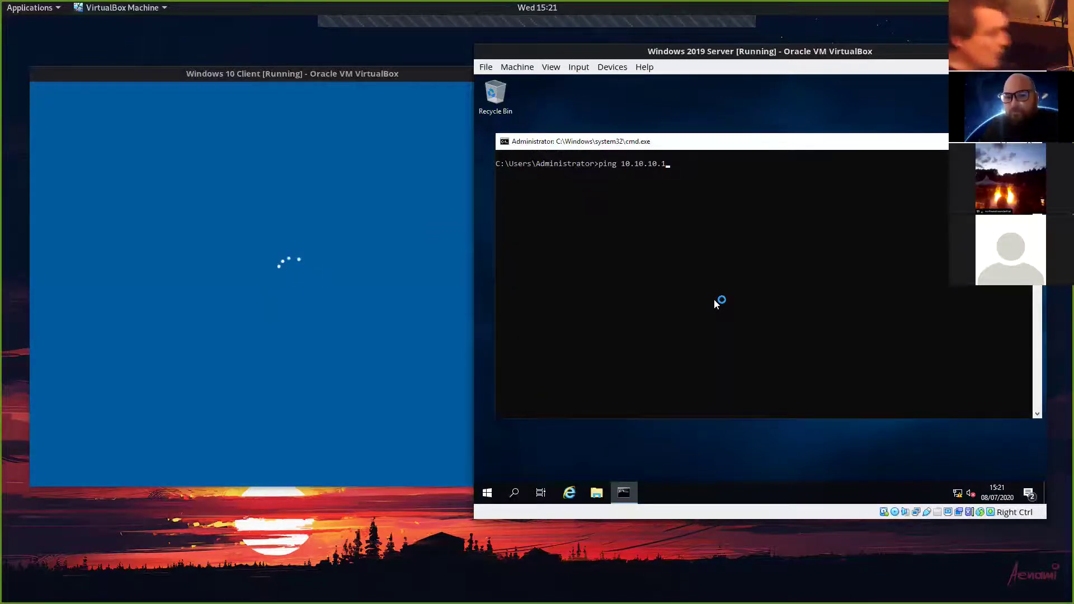
Ping the client at 10.10.10.2 from the server, which times out with 100% loss.
{"action": "key", "text": "BackSpace"}
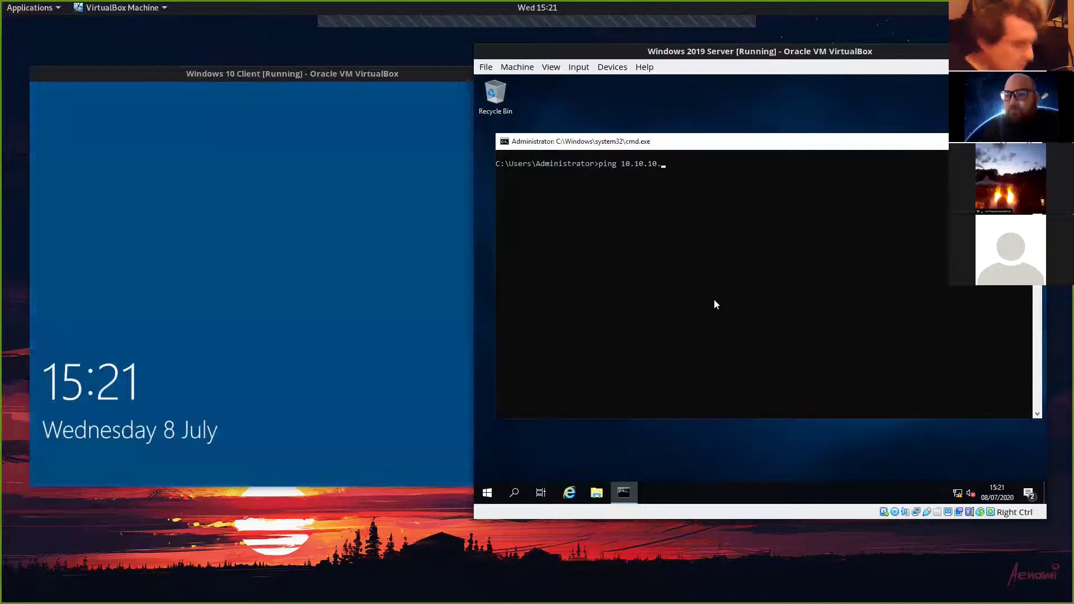
{"action": "type", "text": "2"}
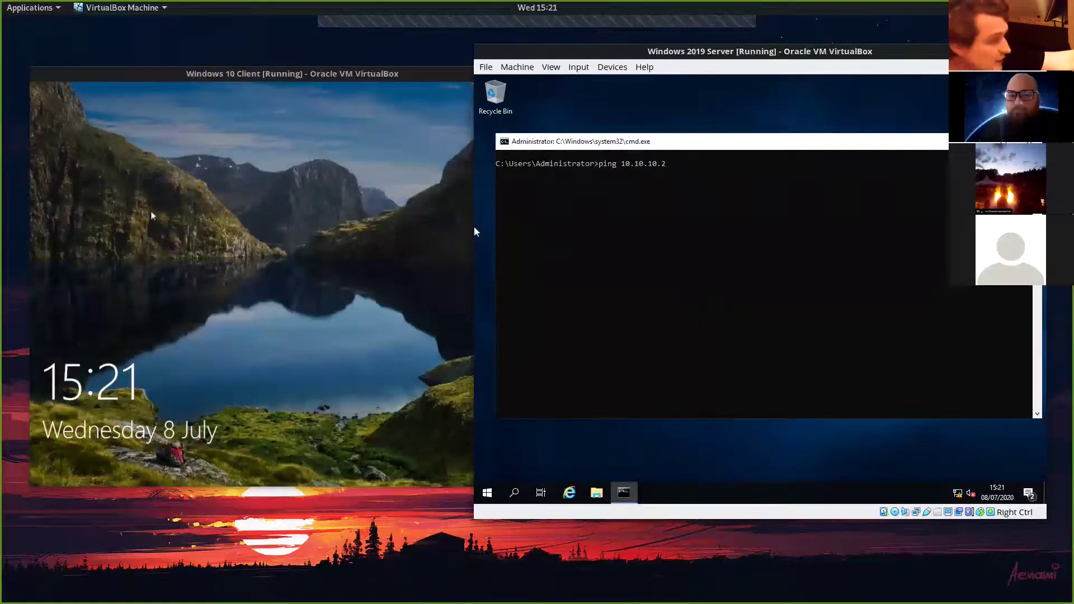
{"action": "key", "text": "Return"}
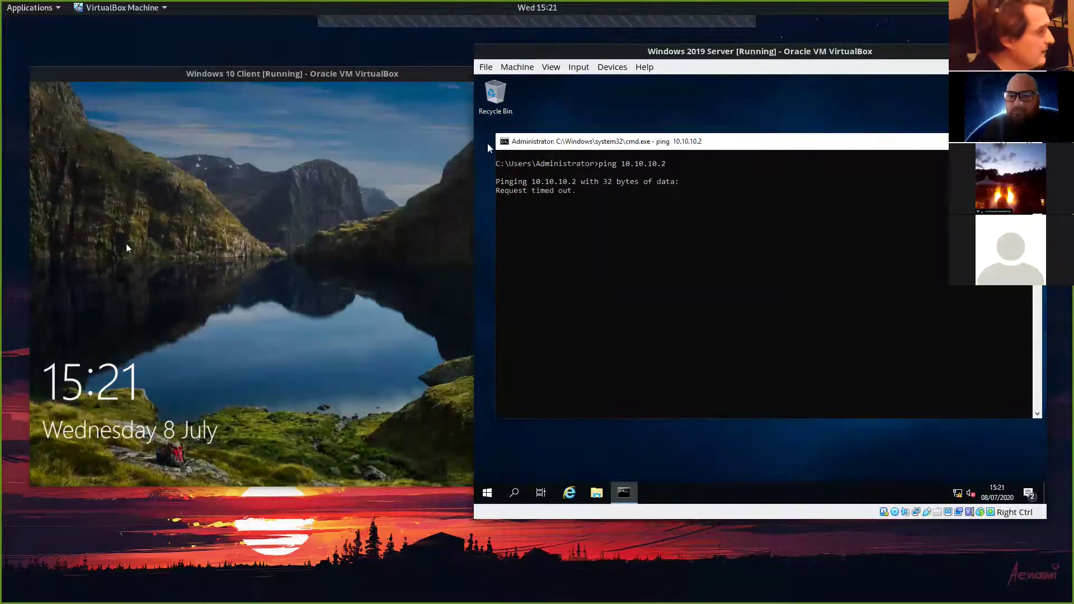
Leave scaled mode on the Windows 10 Client, send Ctrl-Alt-Del, and sign in with the account password.
{"action": "left_click", "coordinate": [199, 302]}
{"action": "left_click", "coordinate": [223, 234]}
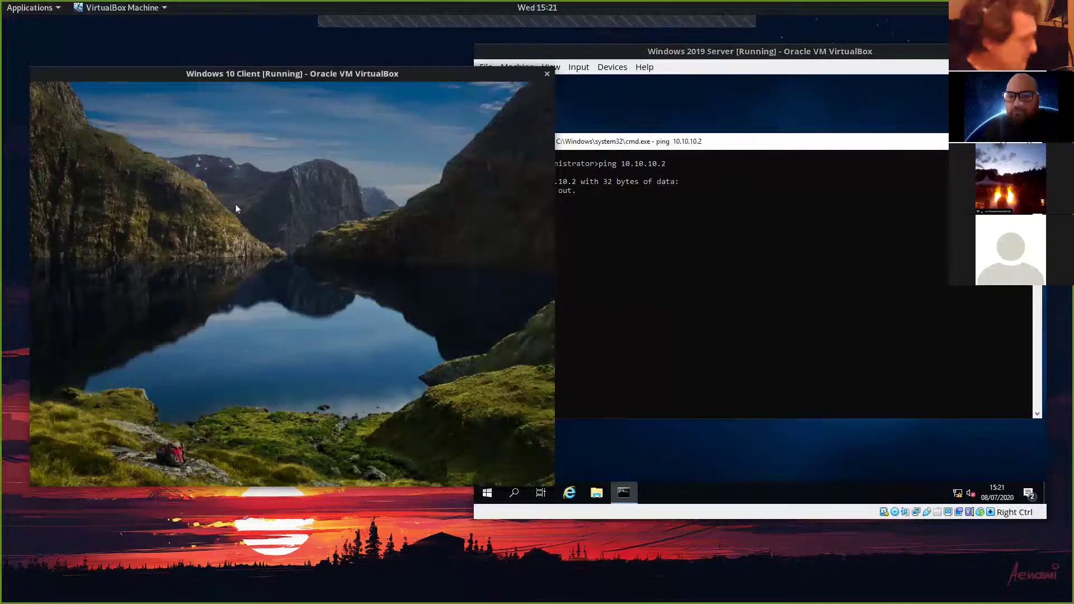
{"action": "key", "text": "ctrl+c"}
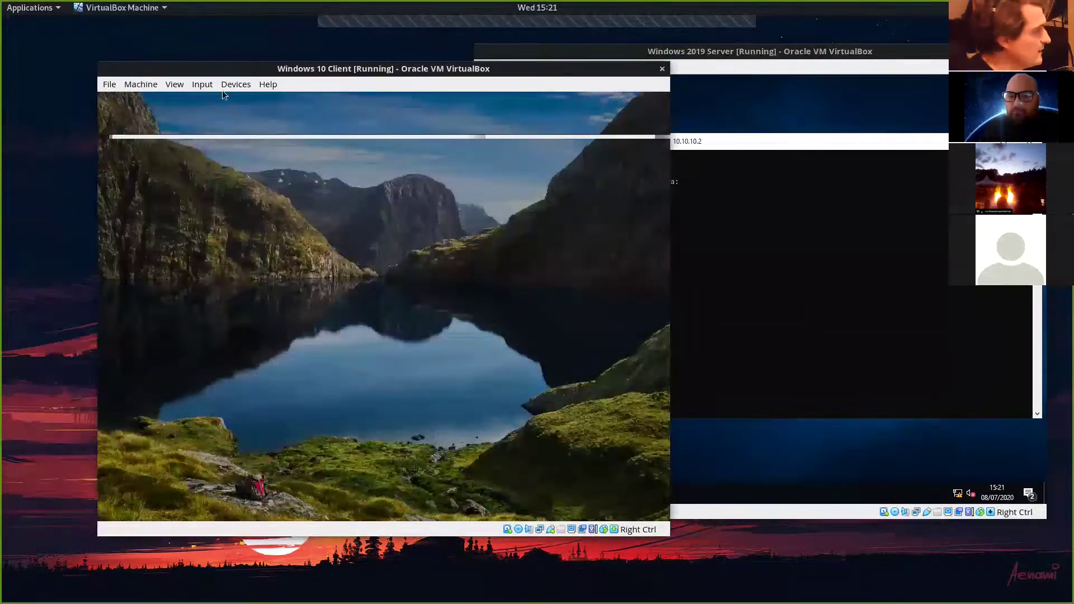
{"action": "left_click", "coordinate": [203, 84]}
{"action": "mouse_move", "coordinate": [302, 100]}
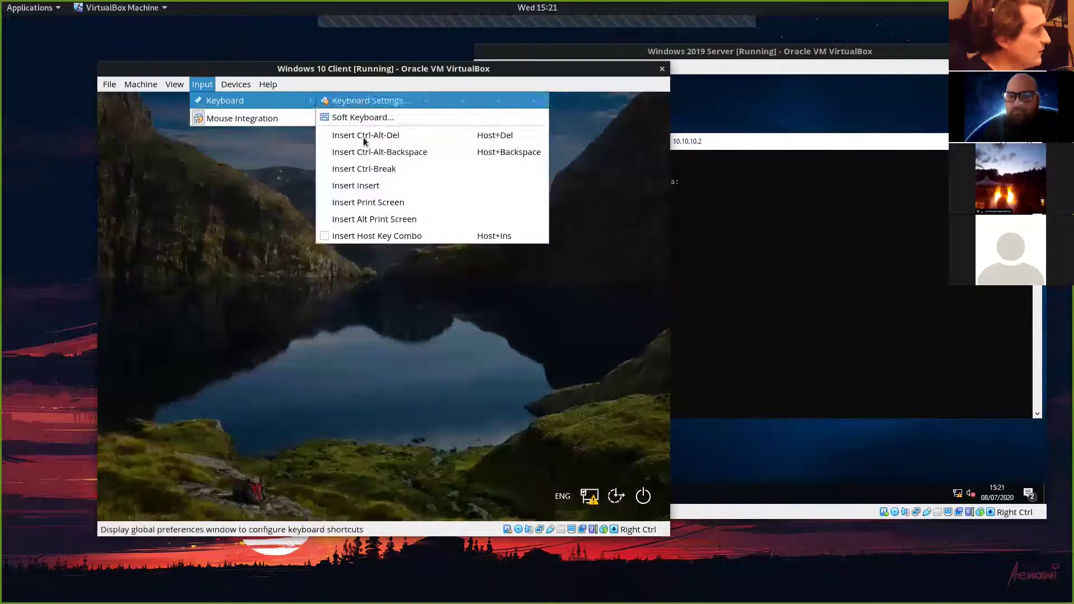
{"action": "left_click", "coordinate": [374, 136]}
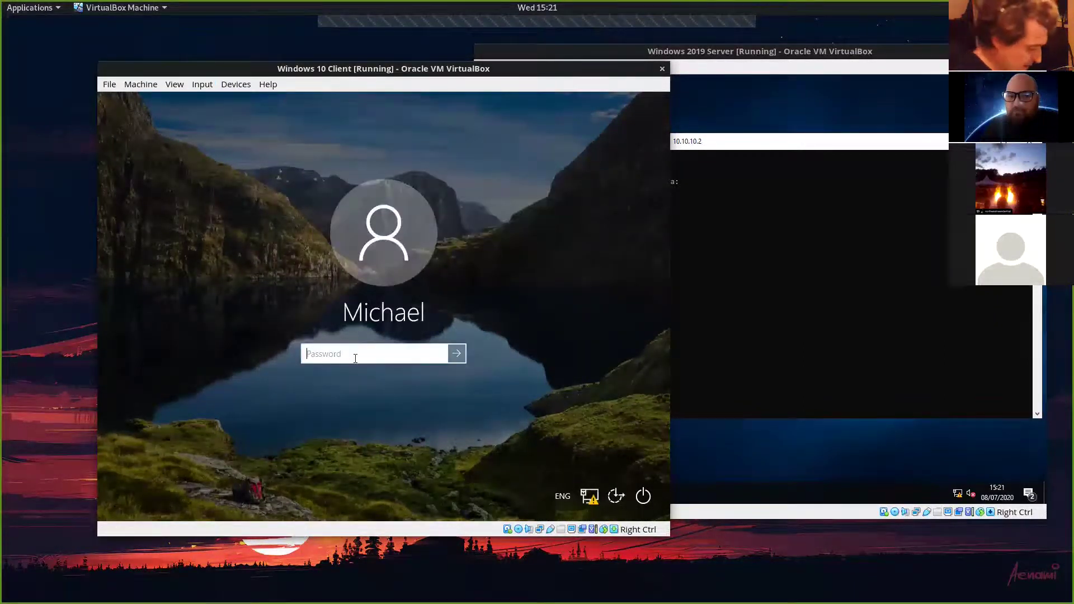
{"action": "type", "text": "Pas"}
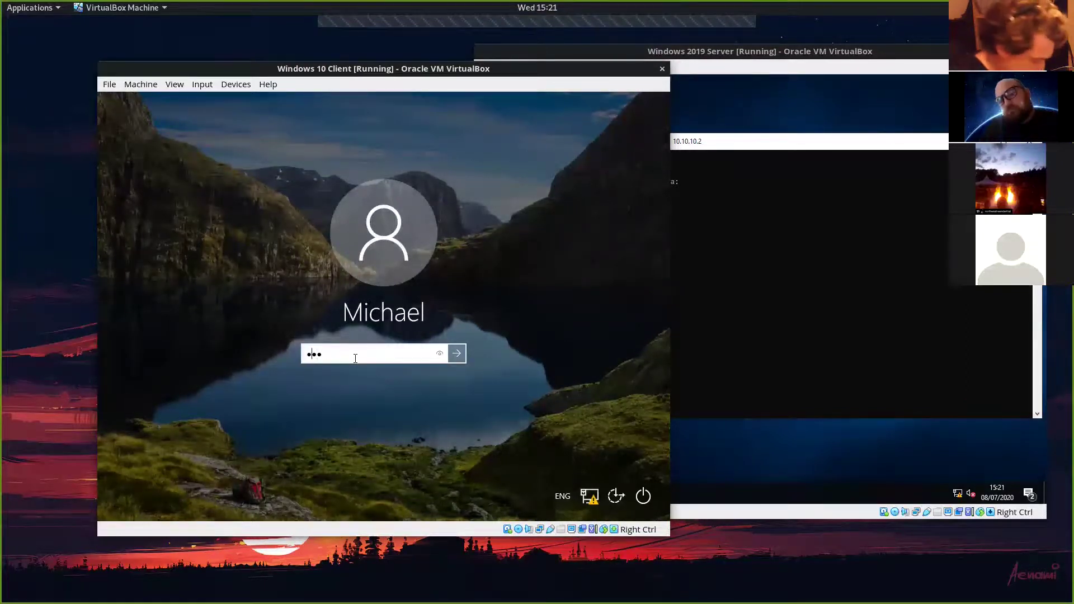
{"action": "type", "text": "sword123456"}
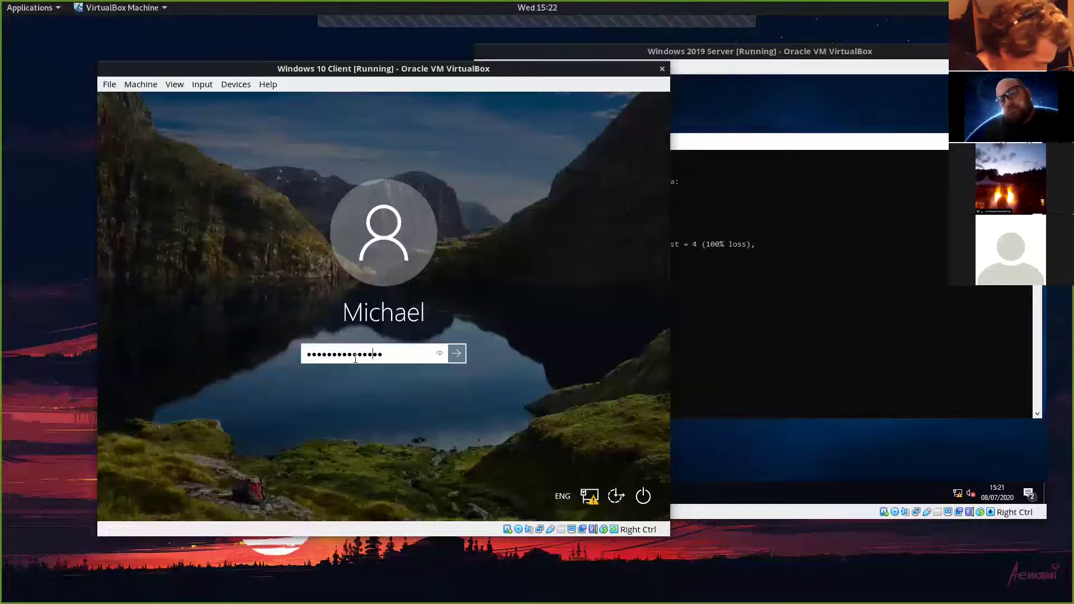
{"action": "key", "text": "Return"}
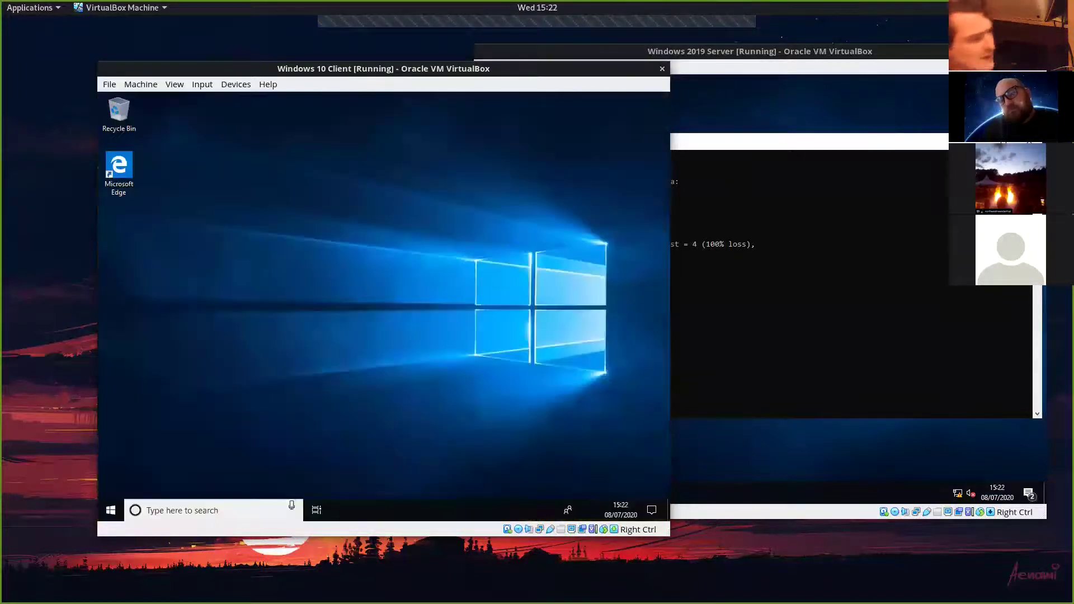
Switch between the server and client VM windows, nudging the client window slightly left.
{"action": "left_click", "coordinate": [899, 255]}
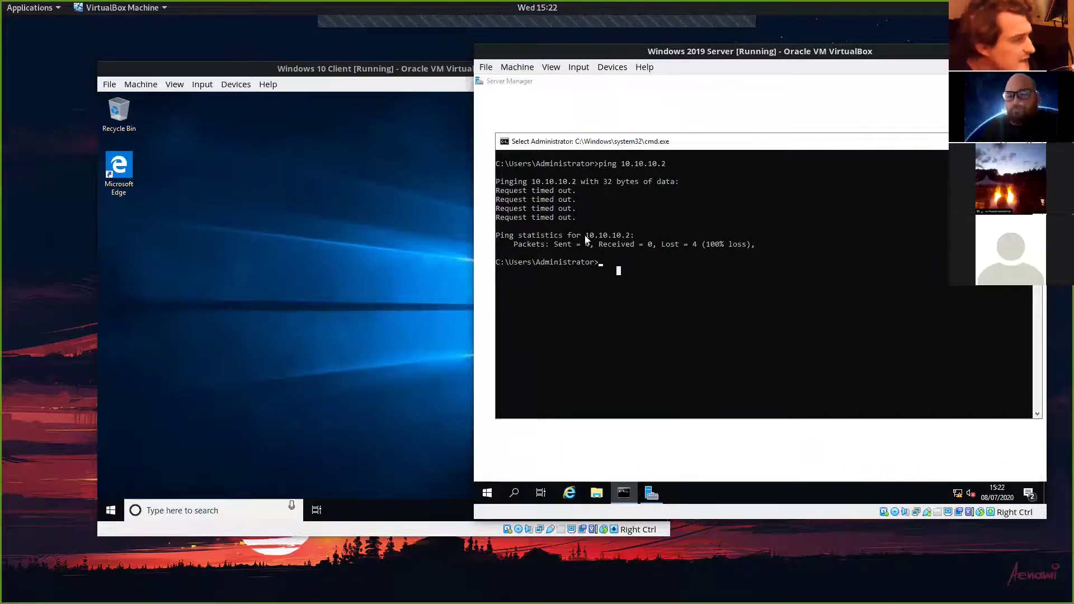
{"action": "left_click", "coordinate": [395, 73]}
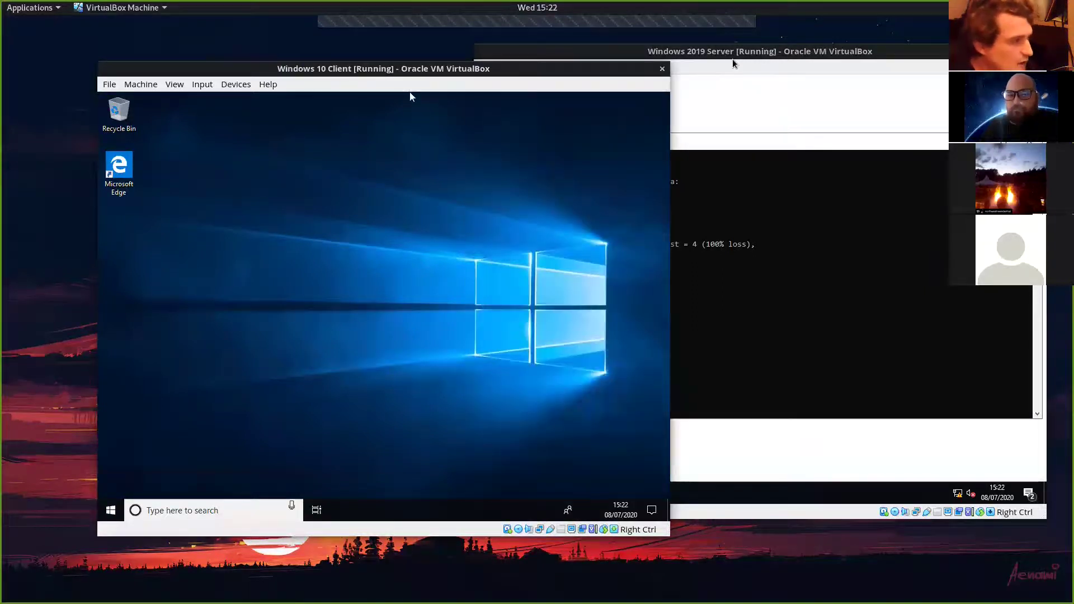
{"action": "left_click_drag", "start_coordinate": [746, 74], "coordinate": [757, 91]}
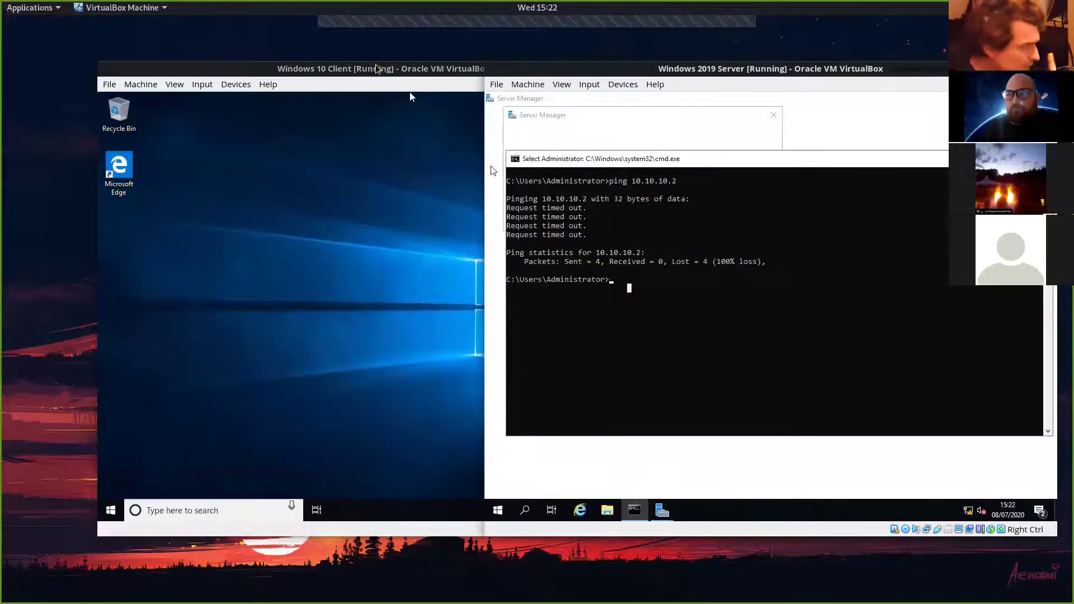
{"action": "left_click_drag", "start_coordinate": [375, 68], "coordinate": [349, 69]}
{"action": "left_click", "coordinate": [690, 73]}
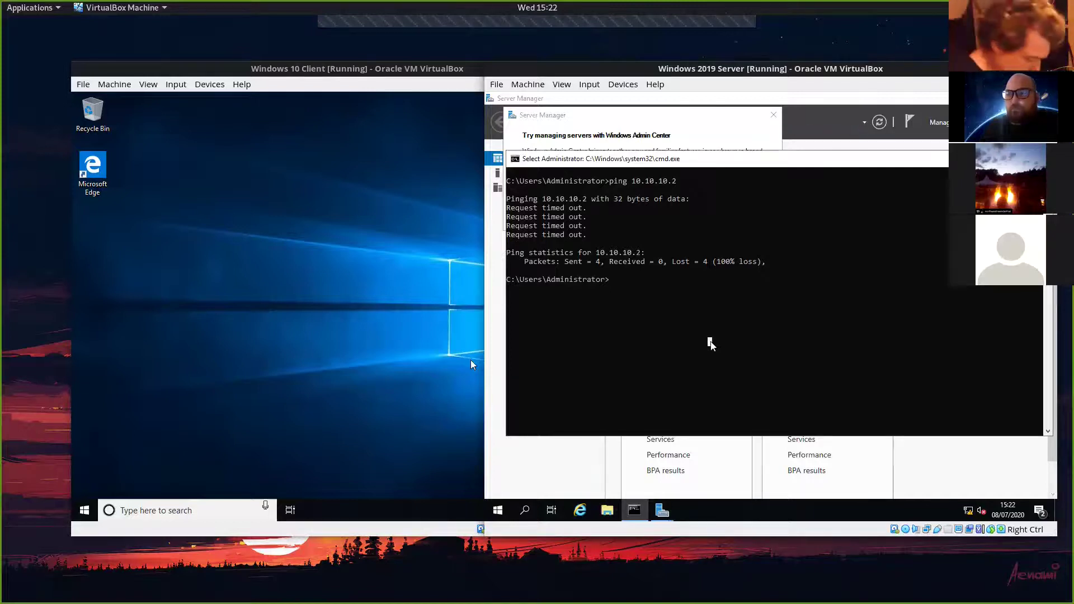
Rerun the ping to 10.10.10.2 as a continuous ping with /t.
{"action": "key", "text": "Up"}
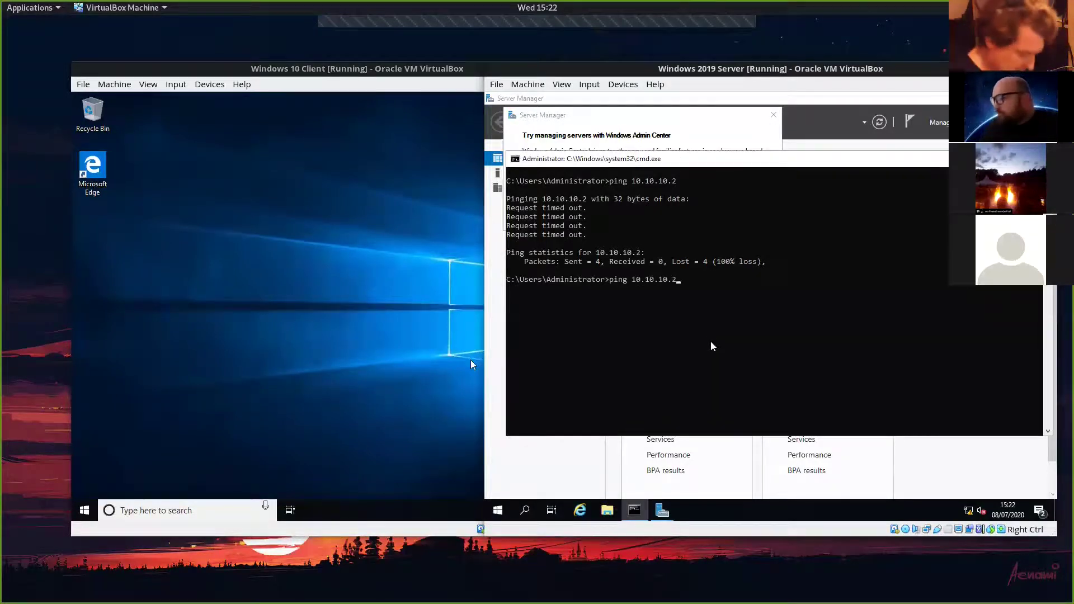
{"action": "type", "text": "/t"}
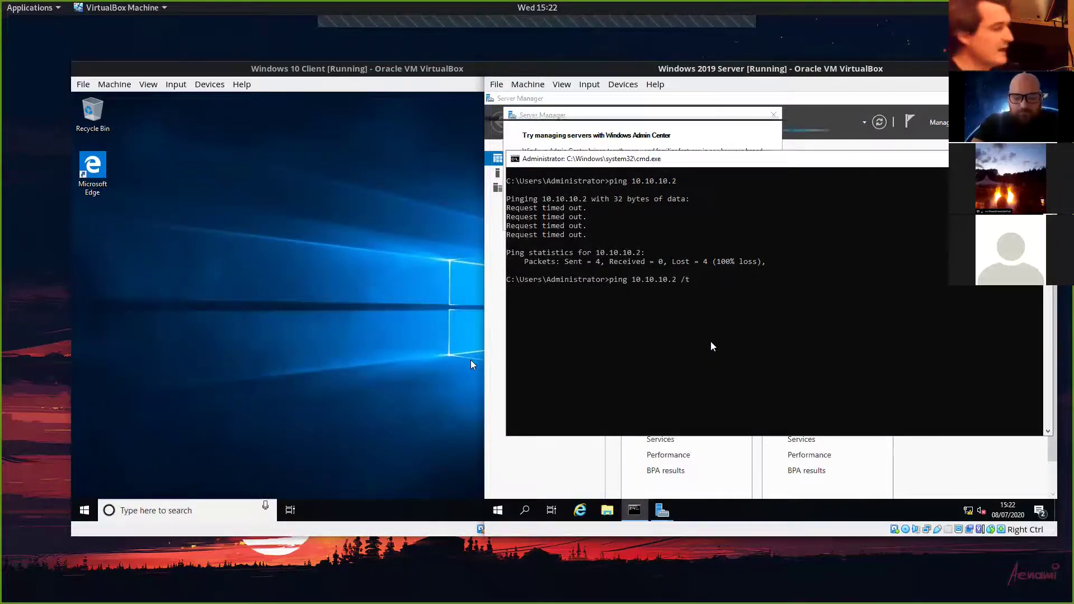
{"action": "key", "text": "Return"}
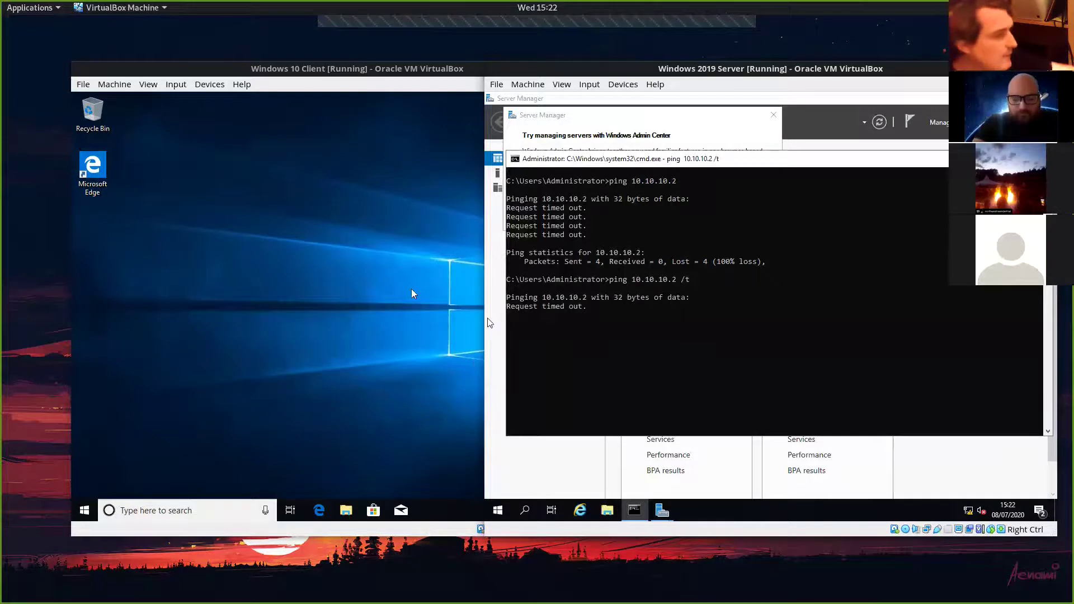
Arrange the client VM window right beside the server's ping window.
{"action": "left_click_drag", "start_coordinate": [748, 69], "coordinate": [765, 30]}
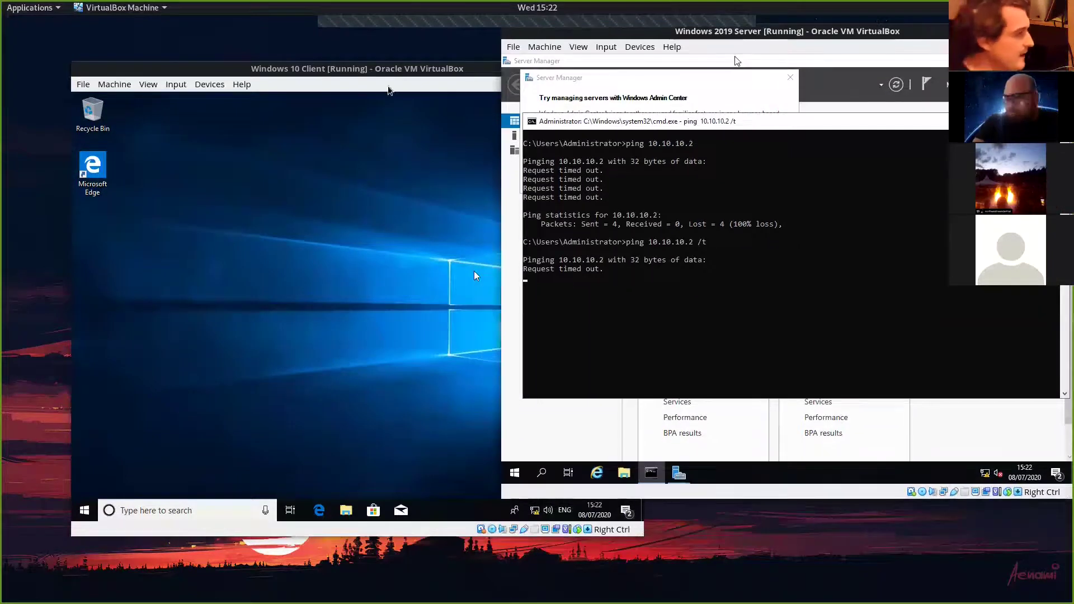
{"action": "left_click", "coordinate": [332, 78]}
{"action": "key", "text": "super+Up"}
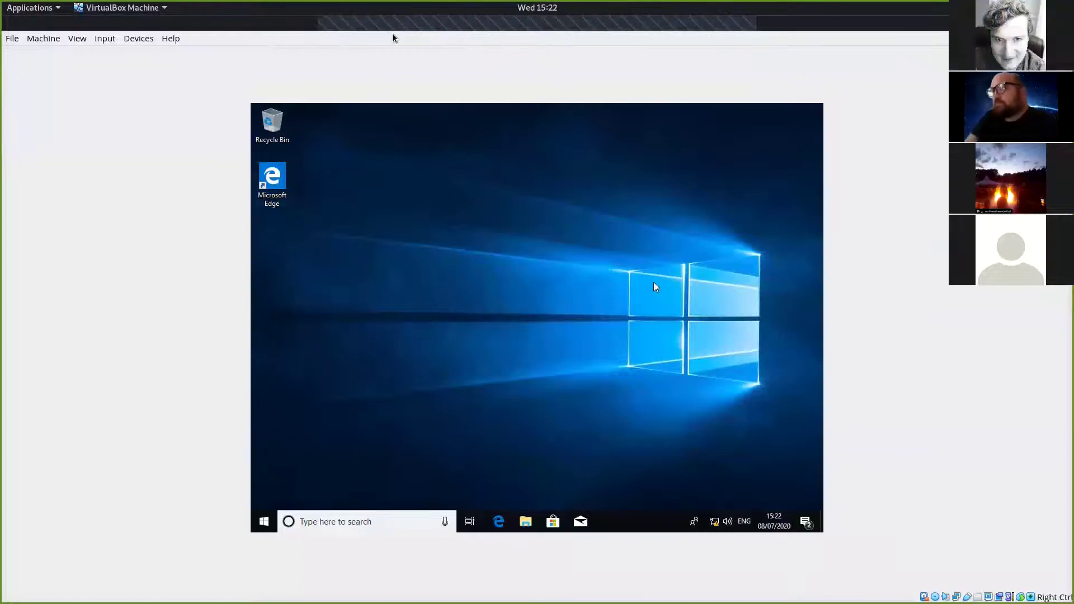
{"action": "left_click_drag", "start_coordinate": [291, 29], "coordinate": [318, 74]}
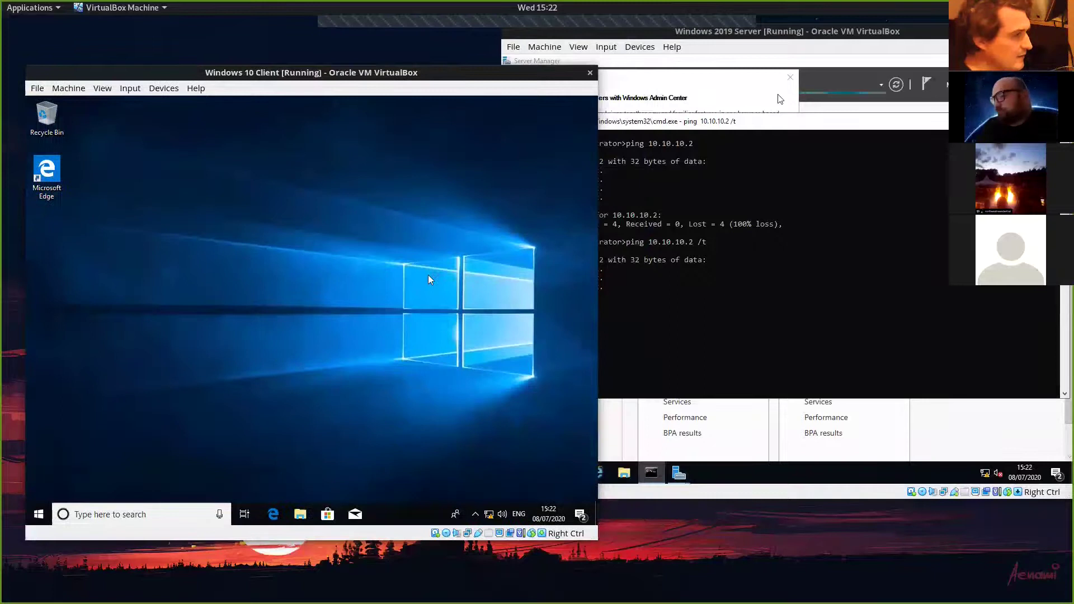
{"action": "left_click_drag", "start_coordinate": [780, 123], "coordinate": [1001, 130]}
{"action": "left_click_drag", "start_coordinate": [410, 73], "coordinate": [502, 71]}
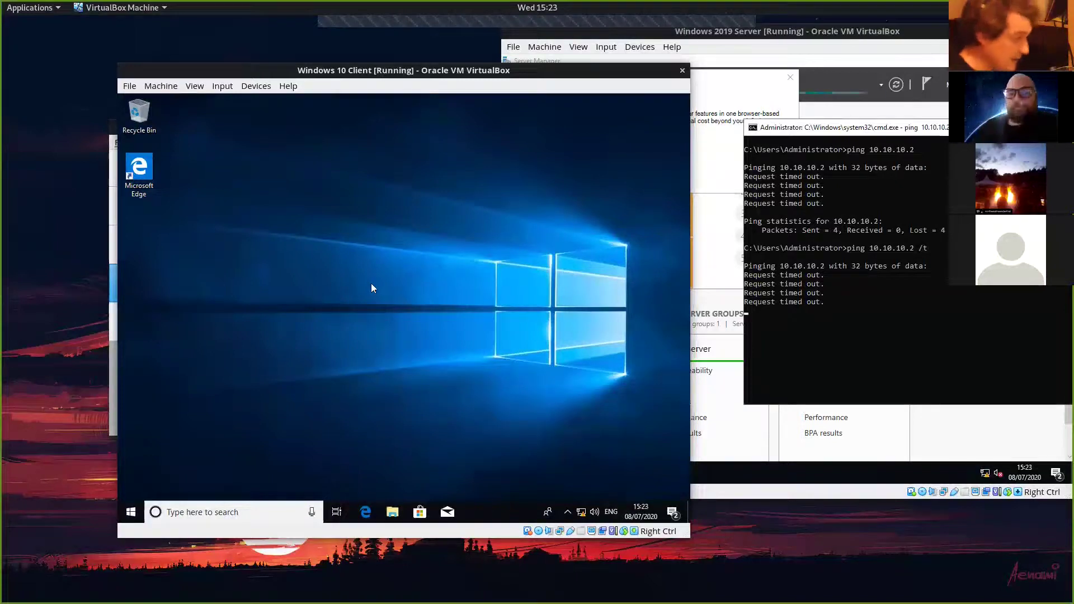
Run ipconfig in a client command prompt, showing IPv4 10.10.10.2 and mask 255.255.255.0.
{"action": "key", "text": "super+r"}
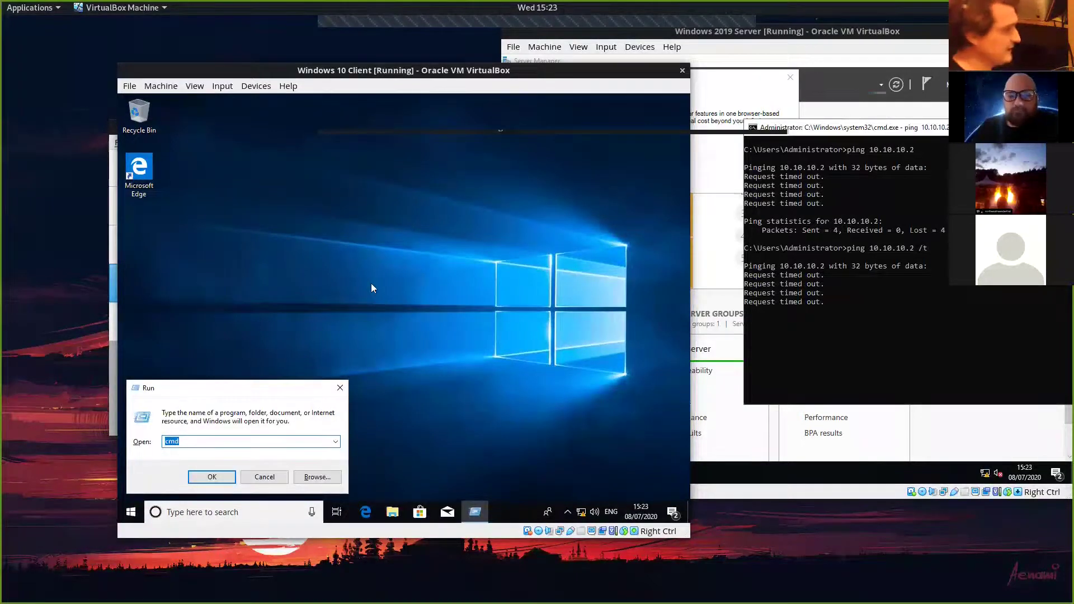
{"action": "key", "text": "Return"}
{"action": "type", "text": "ipconfig"}
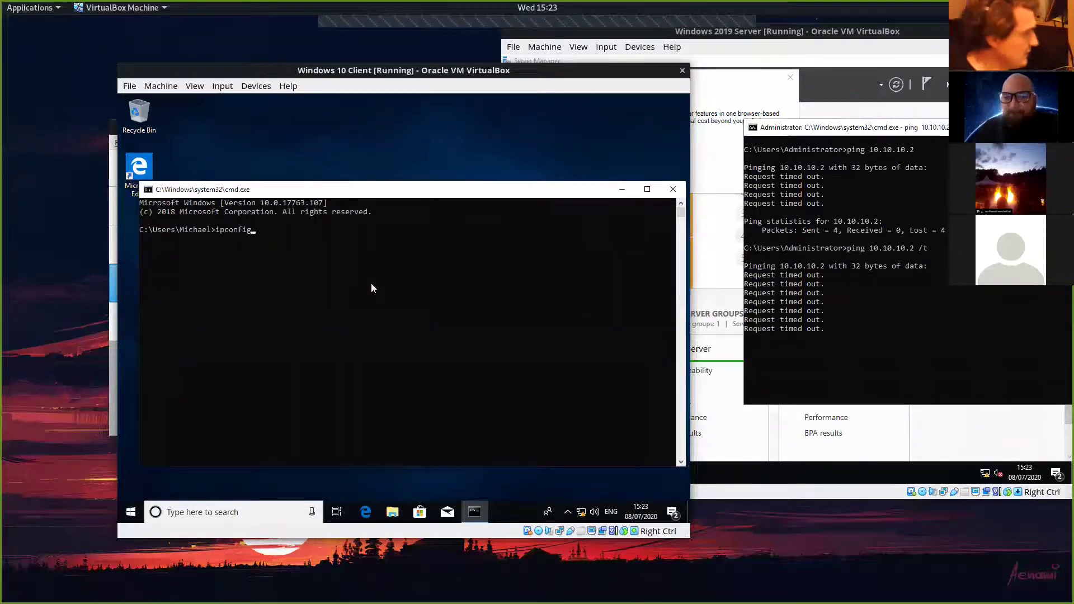
{"action": "key", "text": "Return"}
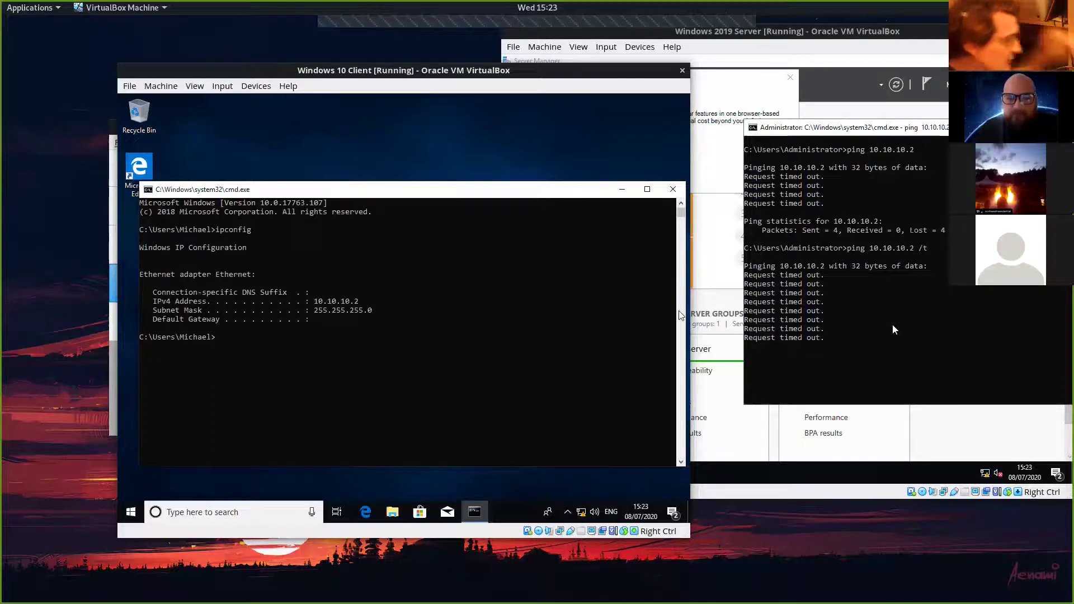
{"action": "left_click", "coordinate": [138, 515]}
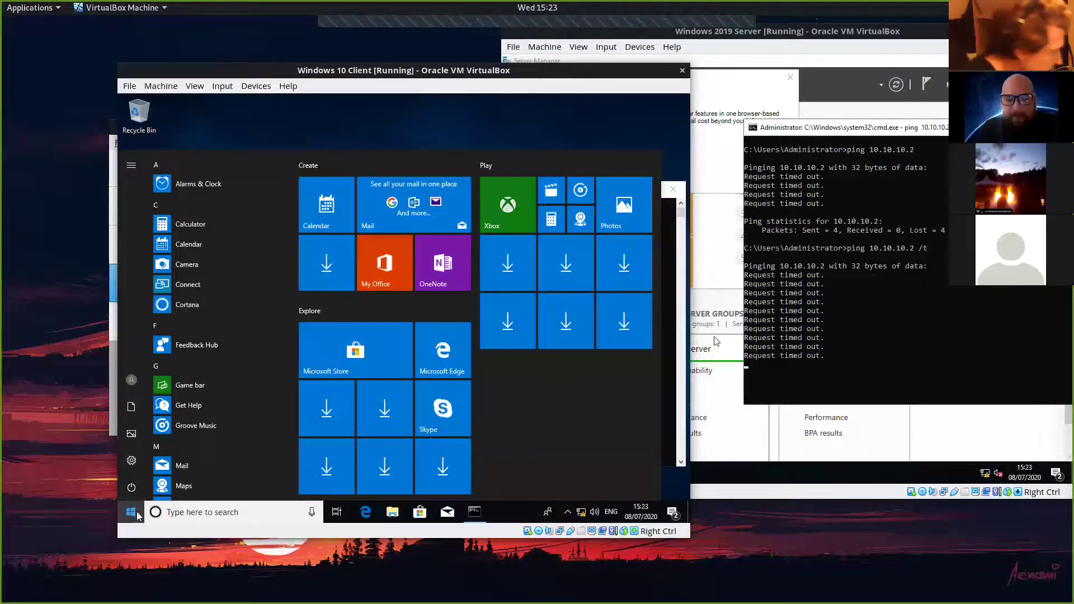
Search 'windows defe' and switch Windows Defender Firewall off for private and public networks.
{"action": "left_click", "coordinate": [131, 512]}
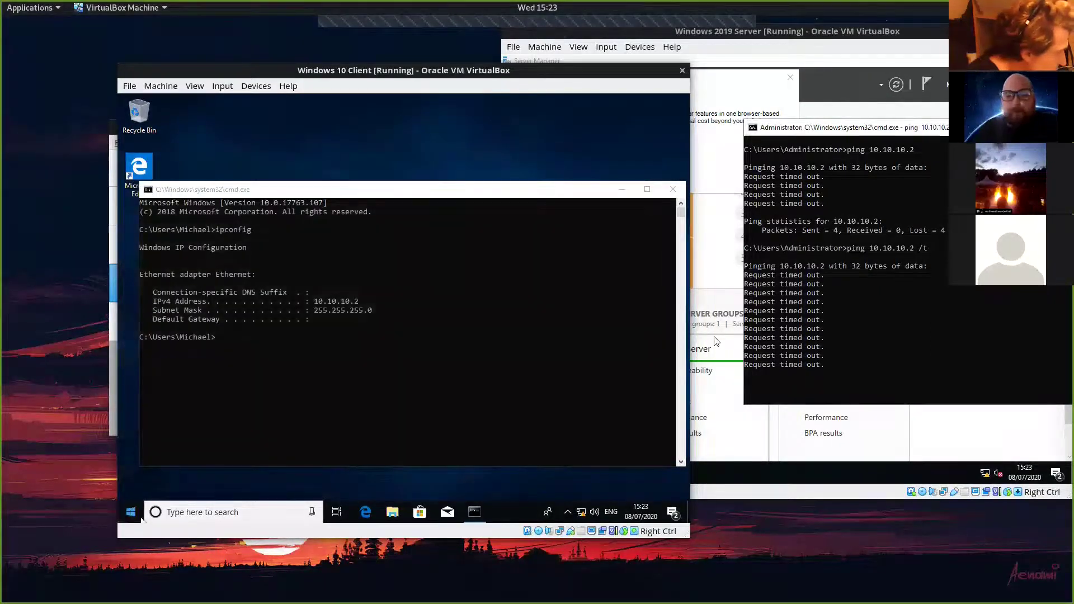
{"action": "left_click", "coordinate": [132, 514]}
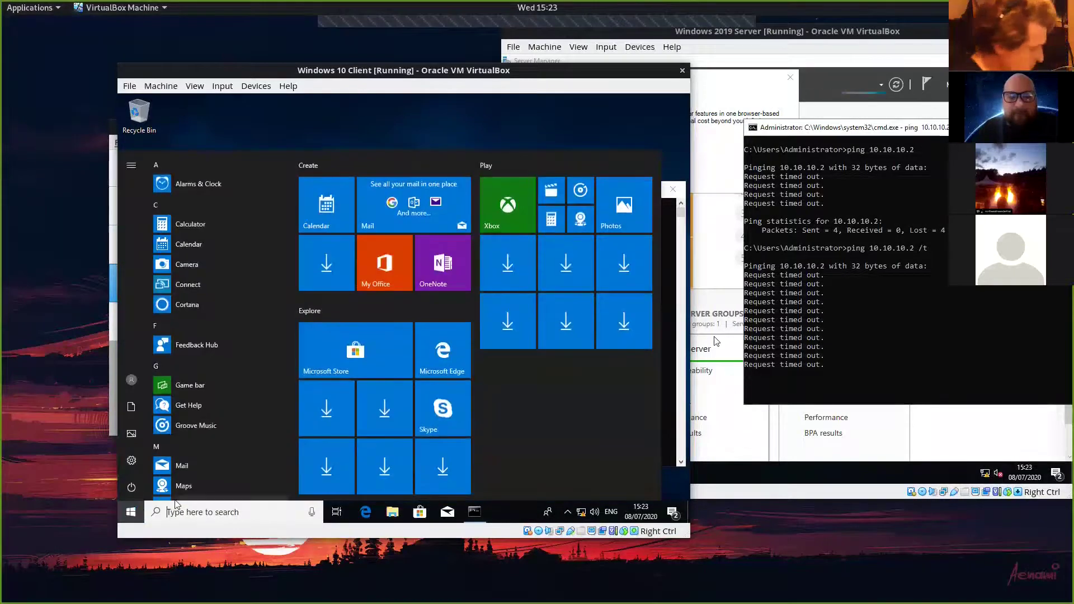
{"action": "type", "text": "win"}
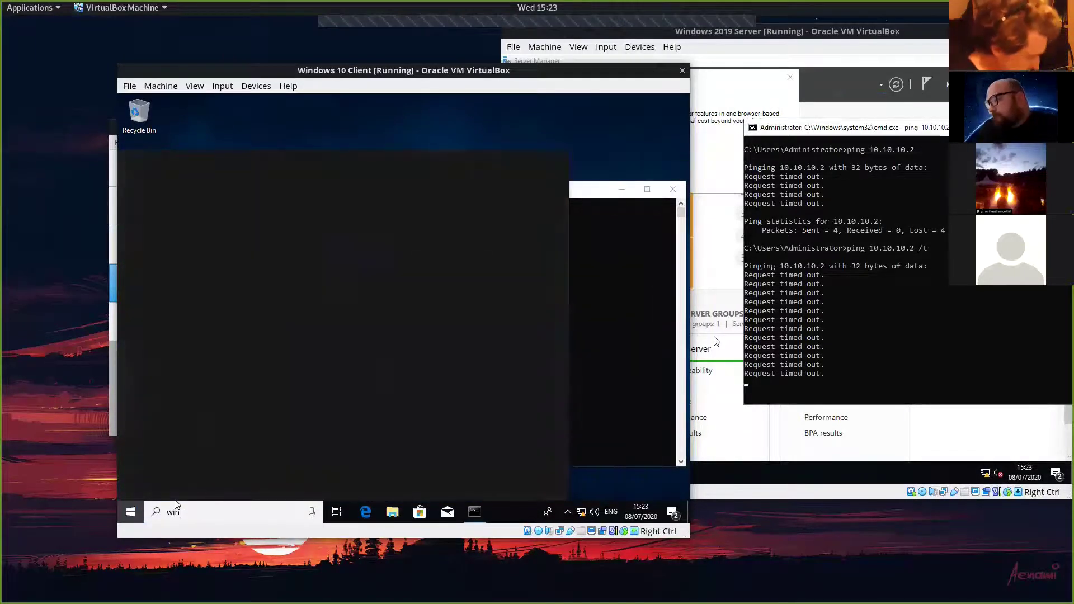
{"action": "type", "text": "dows defe"}
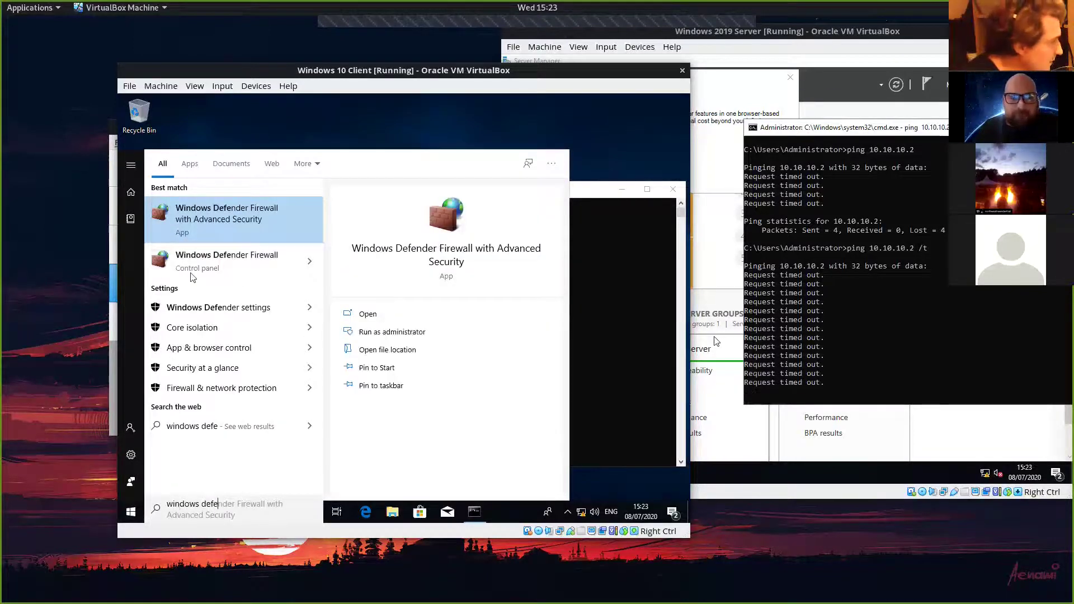
{"action": "left_click", "coordinate": [196, 260]}
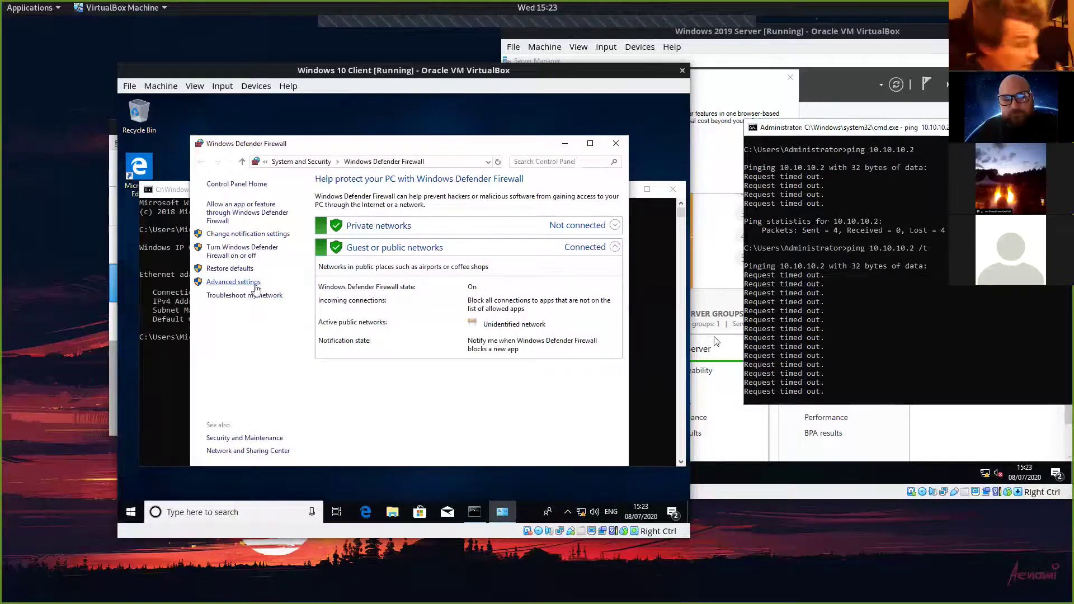
{"action": "left_click", "coordinate": [229, 248]}
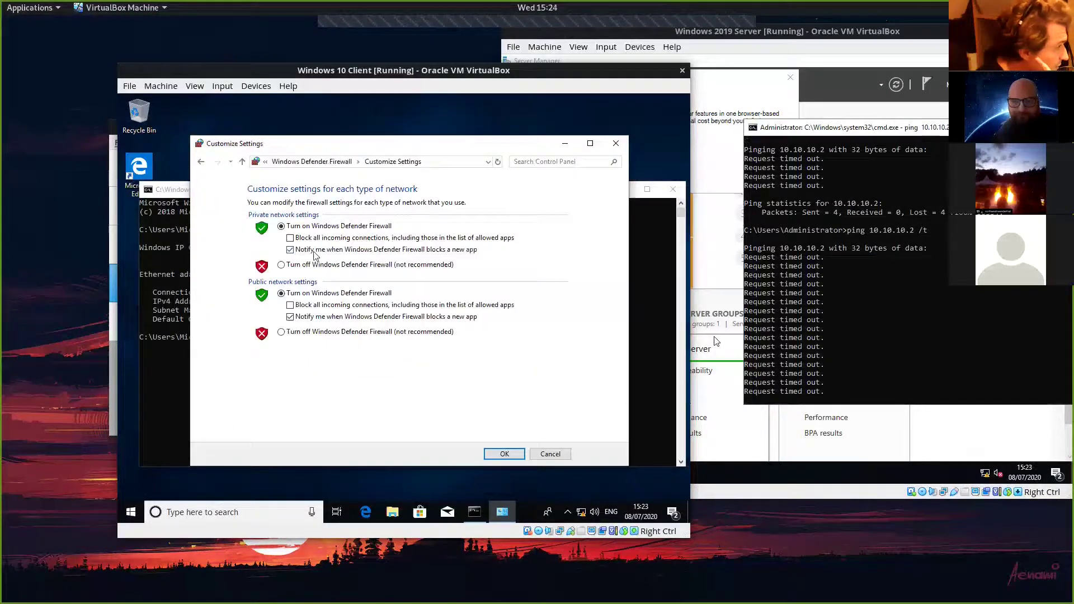
{"action": "left_click", "coordinate": [298, 266]}
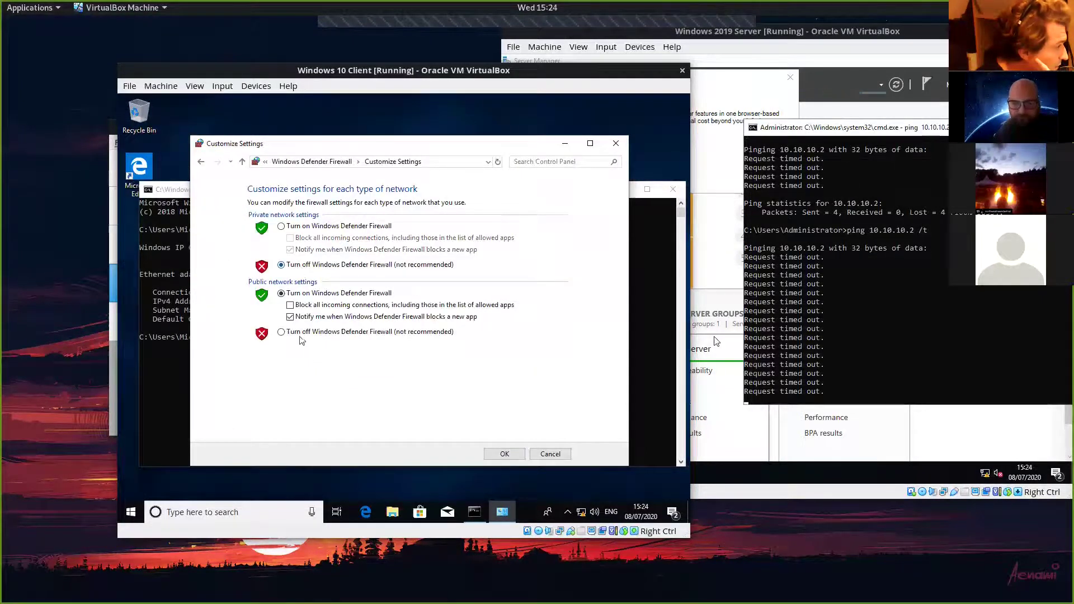
{"action": "left_click", "coordinate": [301, 334]}
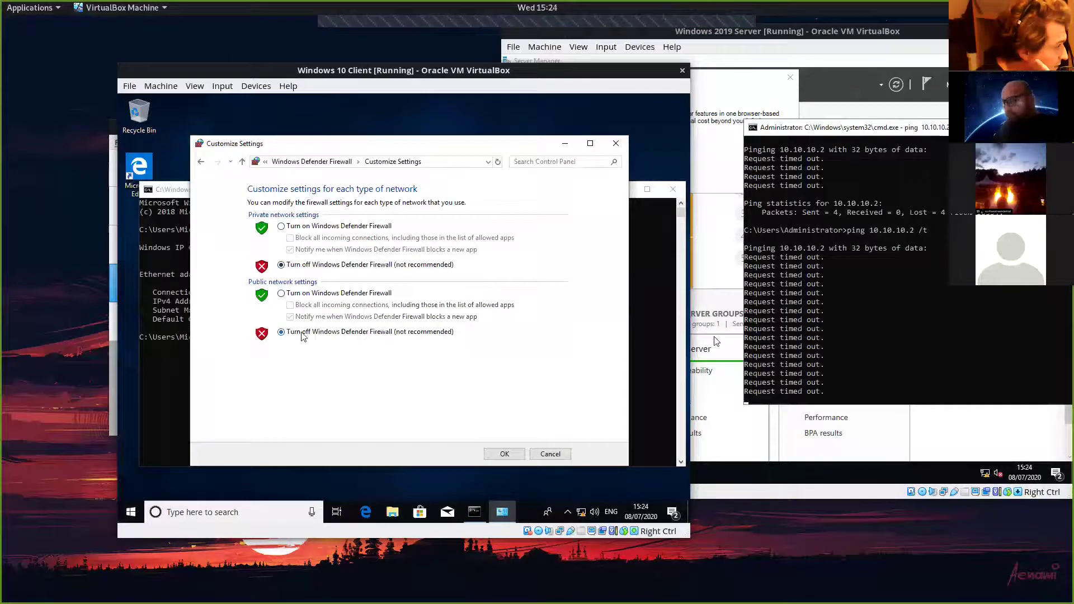
{"action": "left_click", "coordinate": [501, 454]}
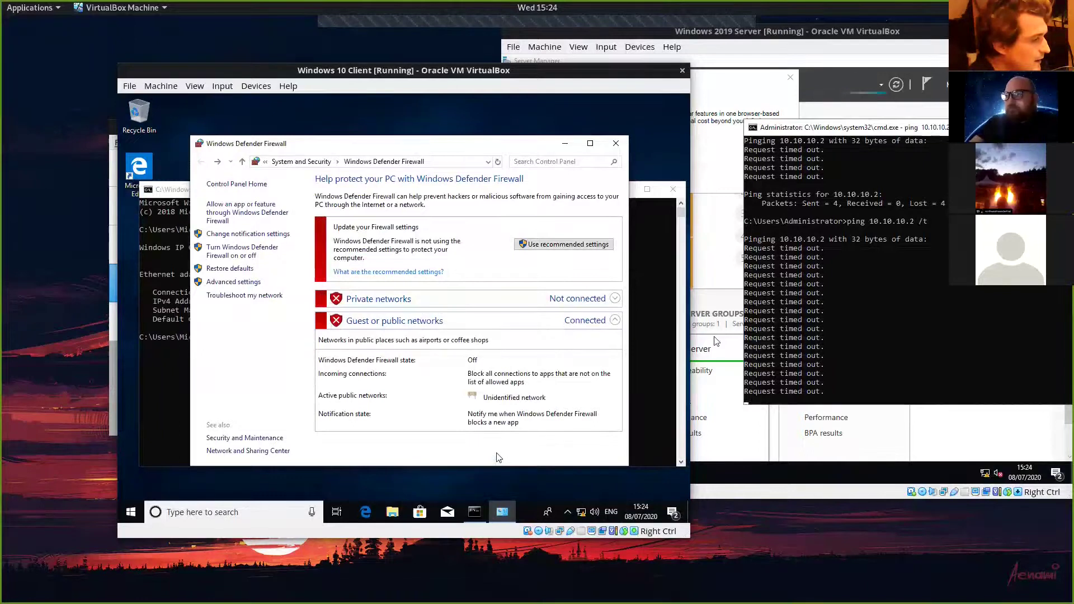
{"action": "left_click", "coordinate": [655, 399]}
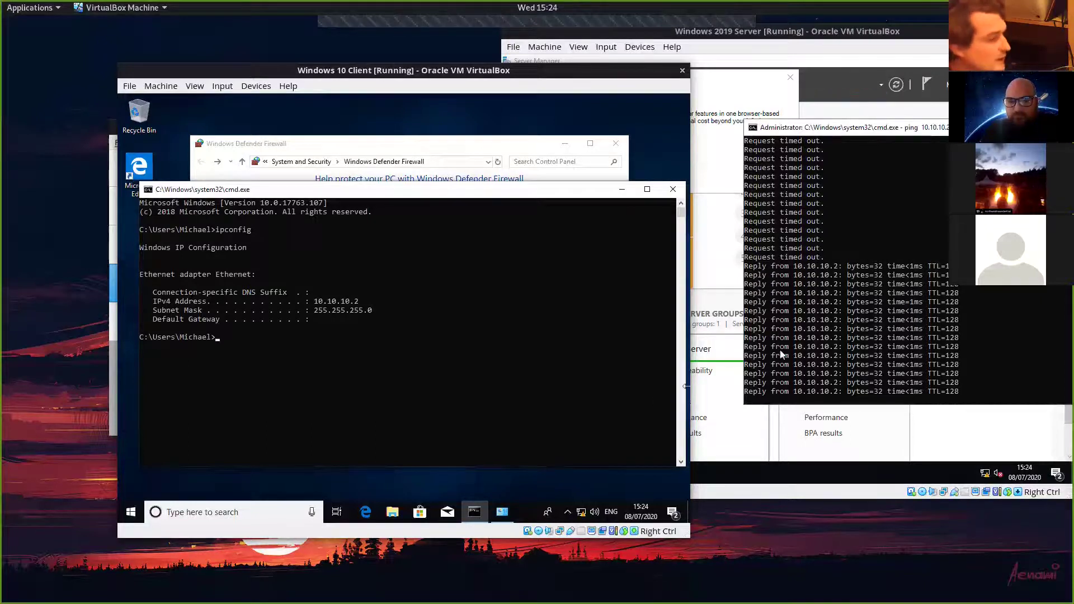
Click into the server's ping console so its output keeps scrolling.
{"action": "left_click", "coordinate": [980, 289]}
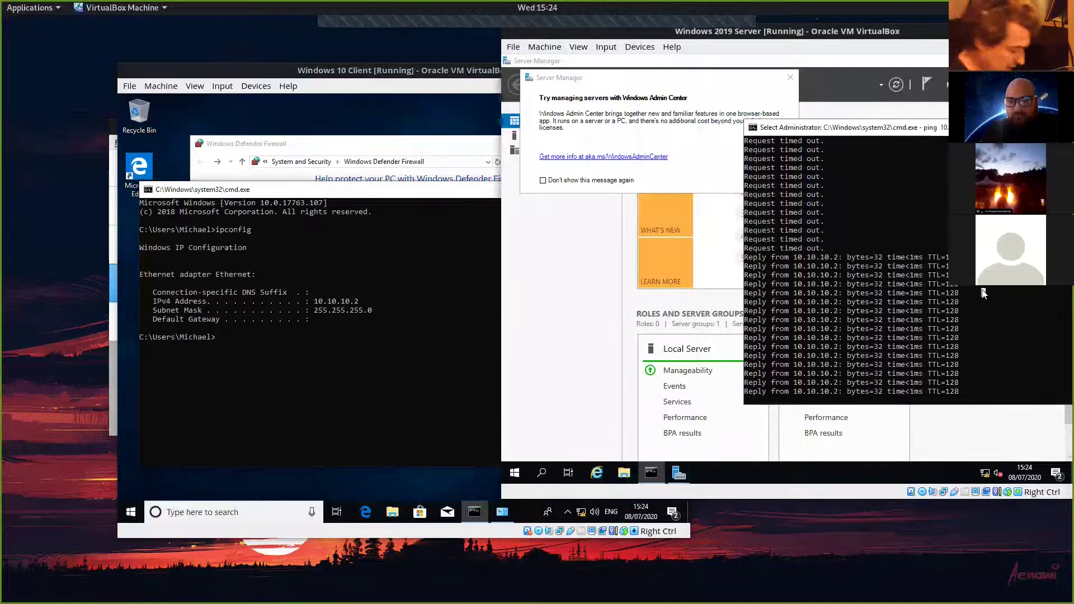
{"action": "right_click", "coordinate": [981, 289]}
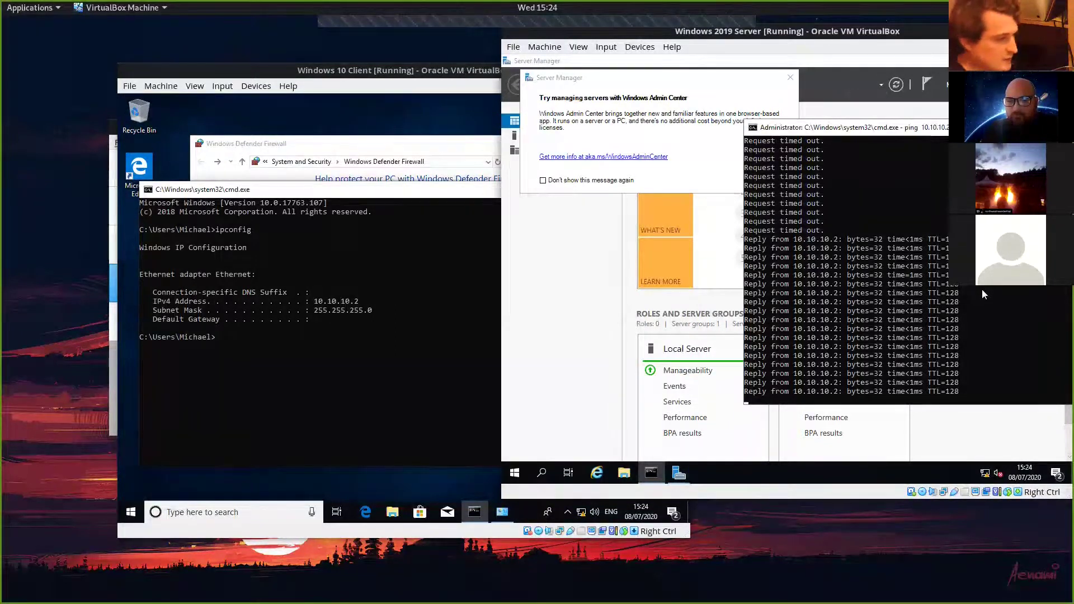
{"action": "left_click", "coordinate": [1001, 288]}
{"action": "right_click", "coordinate": [1004, 289]}
{"action": "left_click", "coordinate": [999, 323]}
{"action": "left_click", "coordinate": [961, 339]}
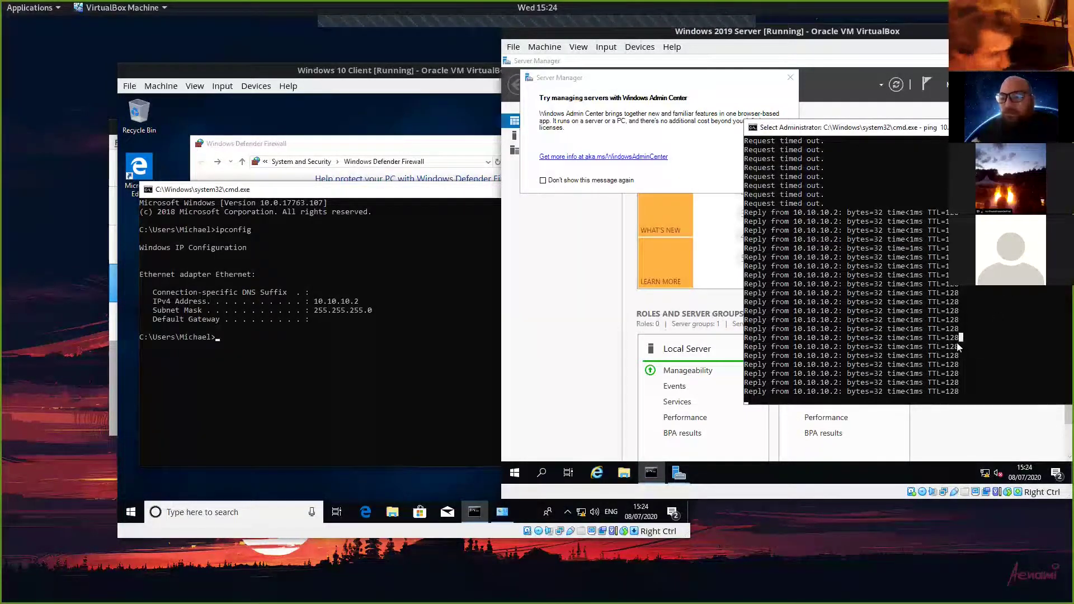
Close the Windows Admin Center popup on the server.
{"action": "left_click", "coordinate": [301, 353]}
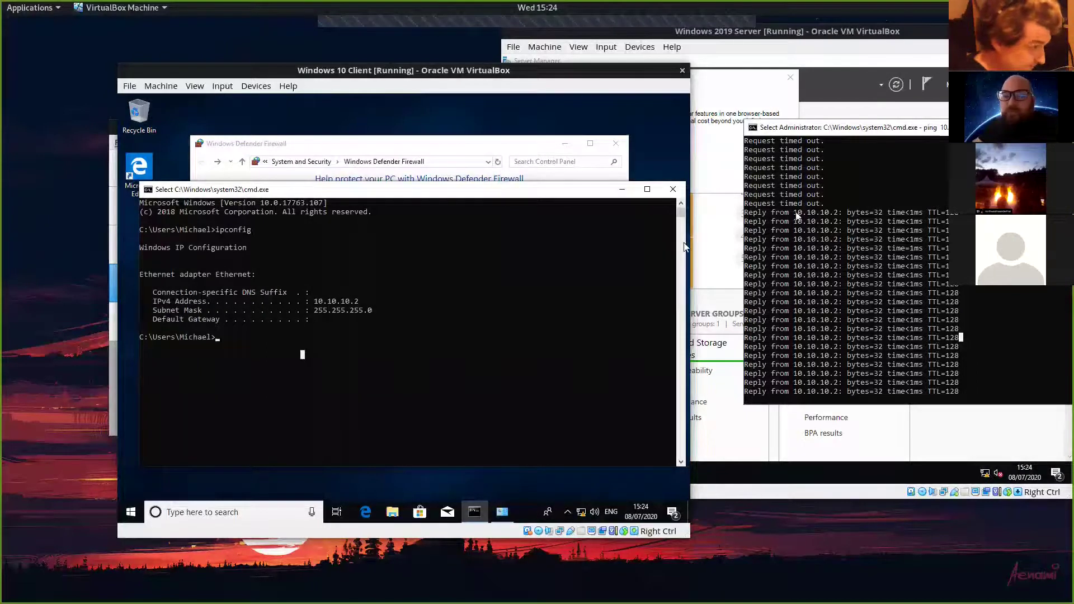
{"action": "left_click", "coordinate": [797, 34]}
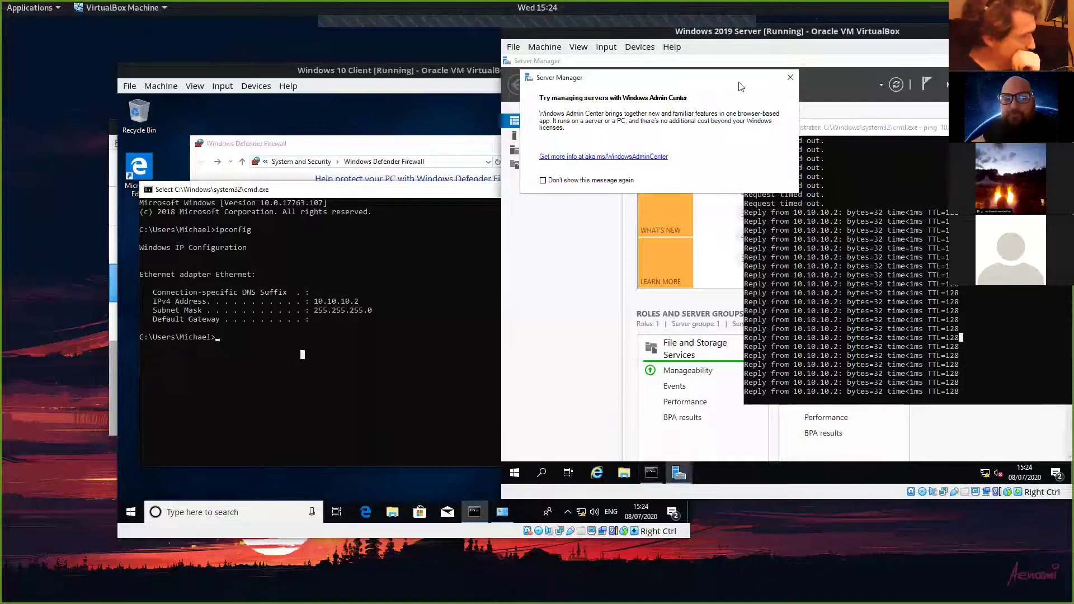
{"action": "left_click", "coordinate": [789, 77]}
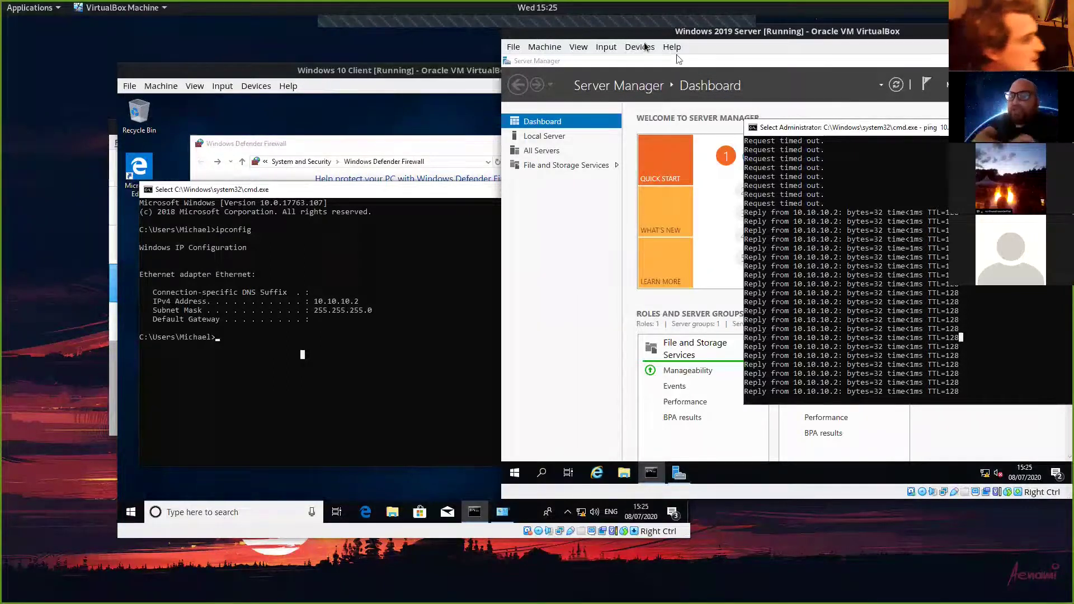
Reposition the client and server VM windows side by side.
{"action": "left_click_drag", "start_coordinate": [435, 69], "coordinate": [348, 52]}
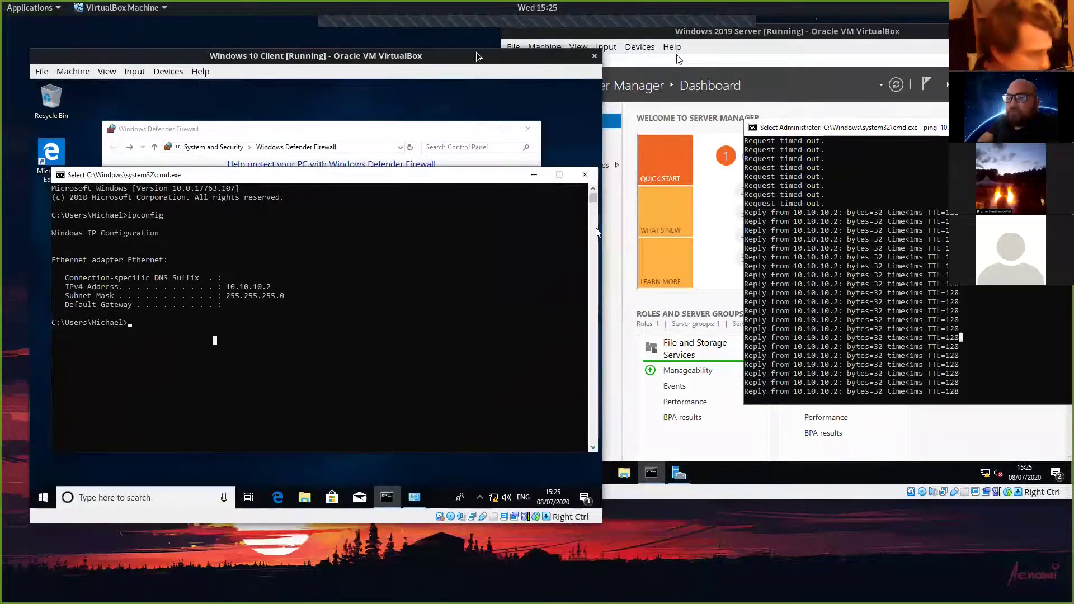
{"action": "left_click_drag", "start_coordinate": [770, 31], "coordinate": [763, 44]}
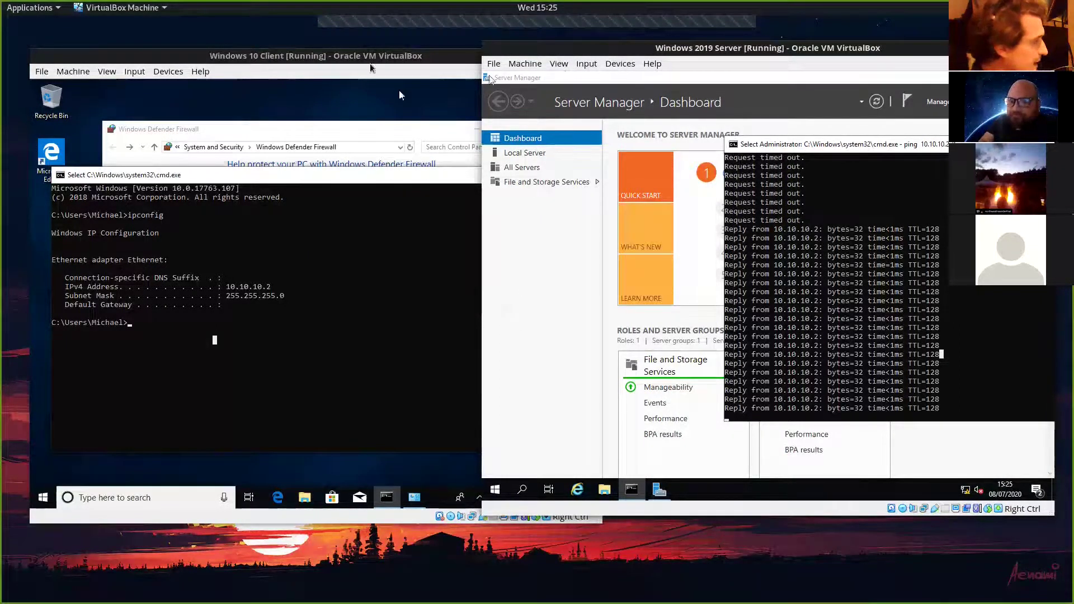
{"action": "left_click", "coordinate": [383, 81]}
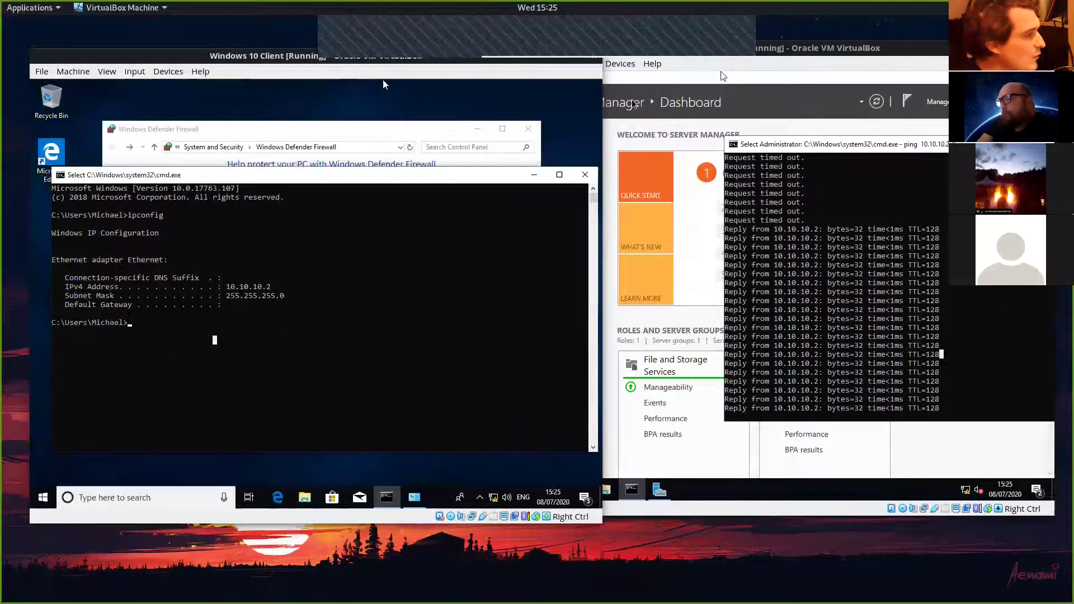
{"action": "left_click_drag", "start_coordinate": [796, 106], "coordinate": [742, 57]}
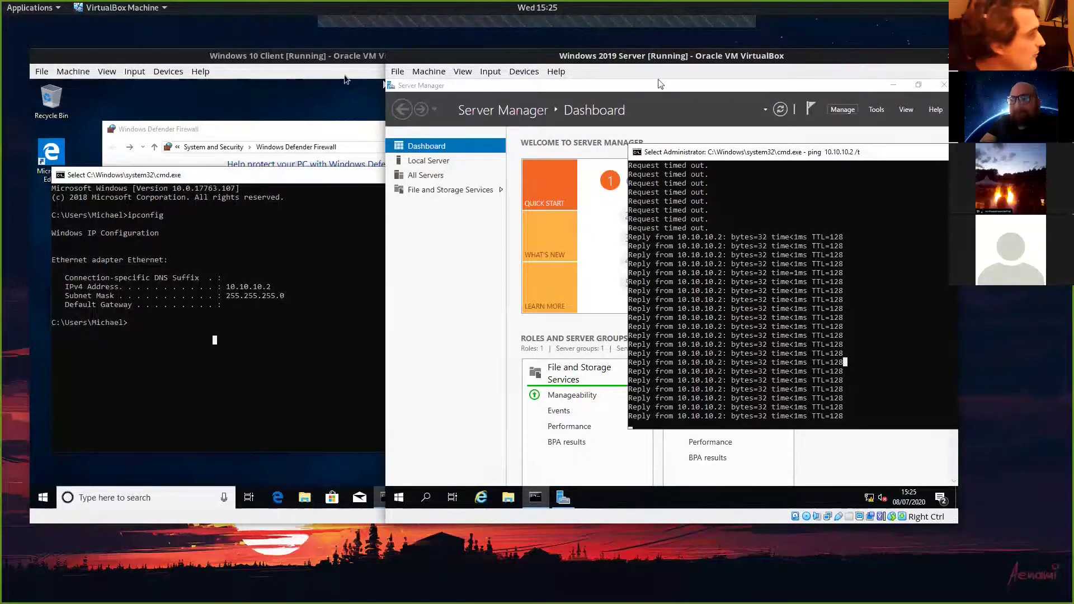
Close the client's Windows Defender Firewall window and narrow its command prompt.
{"action": "left_click", "coordinate": [370, 89]}
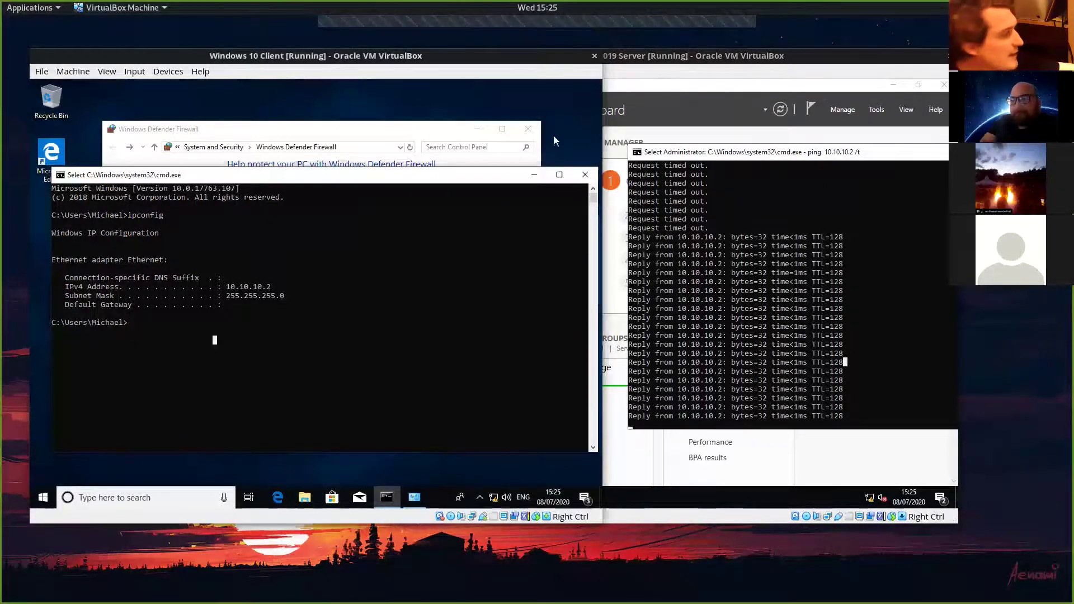
{"action": "left_click", "coordinate": [526, 124]}
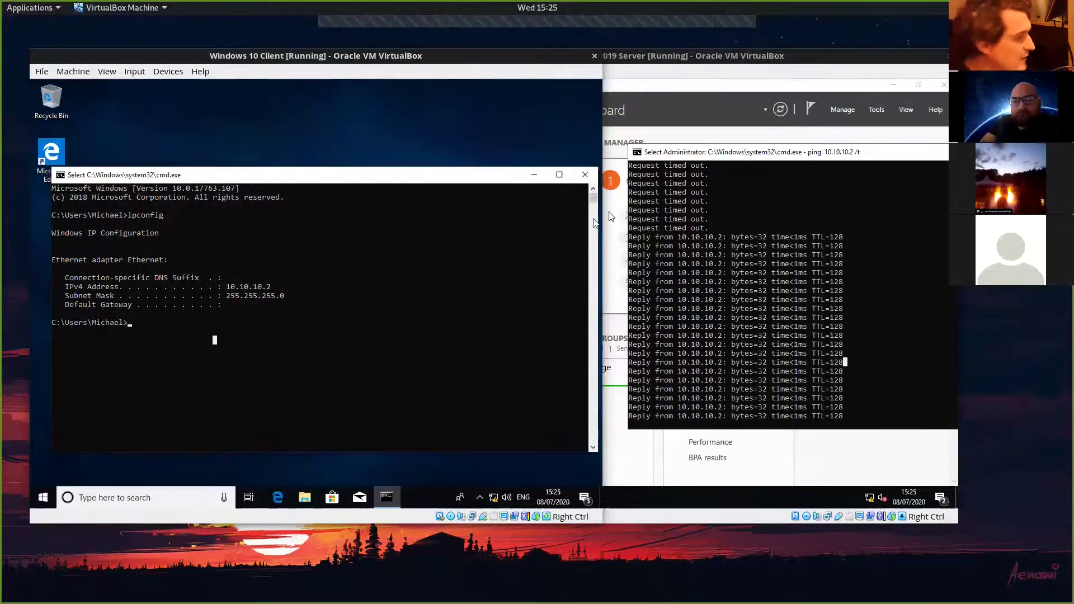
{"action": "left_click_drag", "start_coordinate": [597, 220], "coordinate": [393, 217]}
{"action": "left_click_drag", "start_coordinate": [281, 177], "coordinate": [386, 142]}
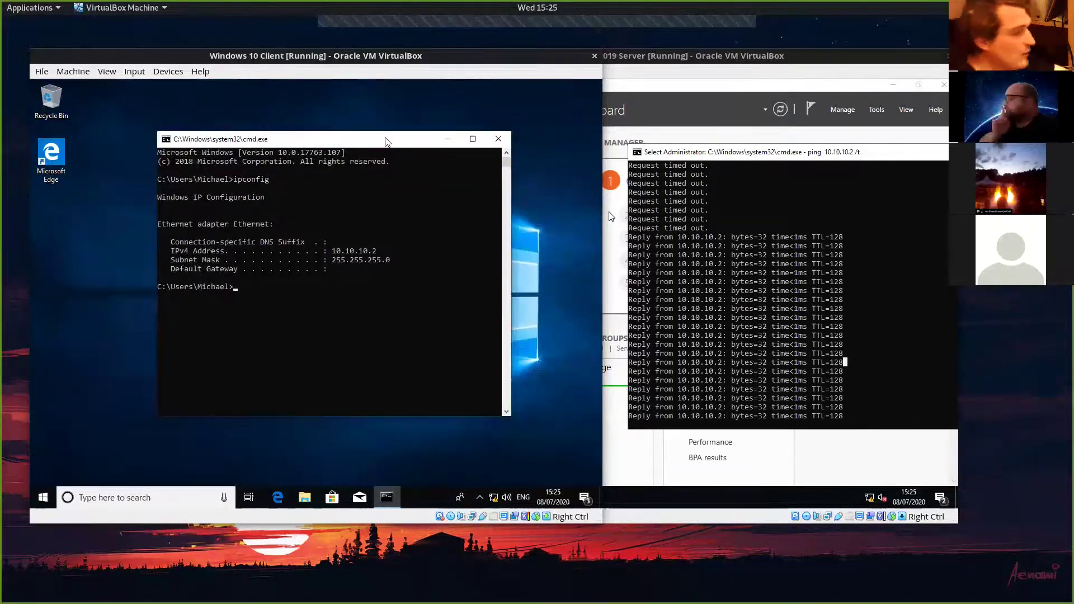
Move the server VM window to centre-left and widen it in front.
{"action": "left_click", "coordinate": [746, 56]}
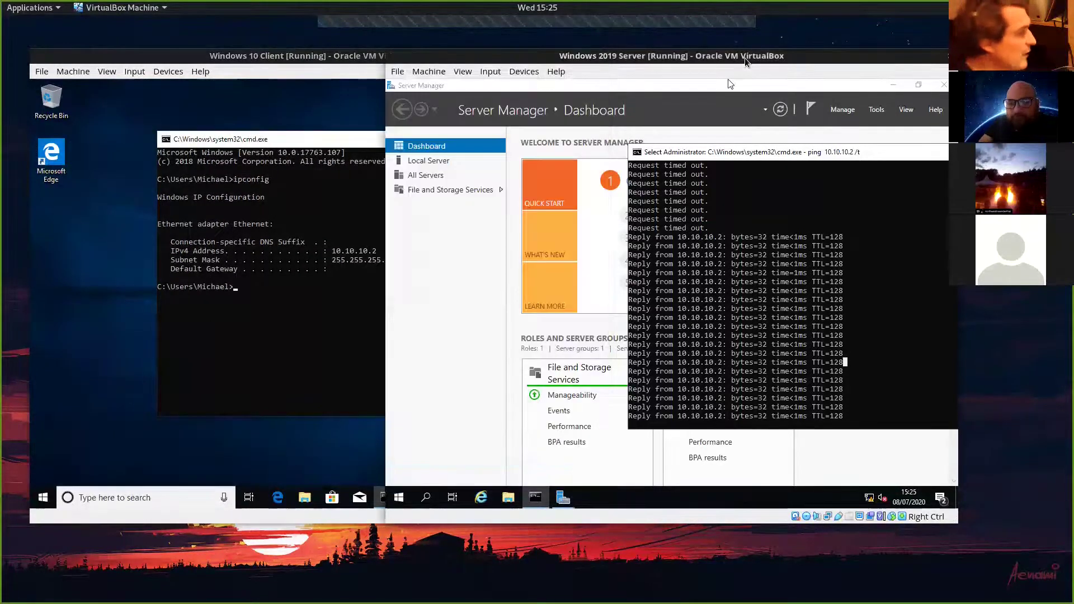
{"action": "left_click", "coordinate": [348, 60]}
{"action": "left_click_drag", "start_coordinate": [347, 61], "coordinate": [169, 172]}
{"action": "left_click_drag", "start_coordinate": [602, 62], "coordinate": [319, 84]}
{"action": "left_click_drag", "start_coordinate": [716, 134], "coordinate": [993, 134]}
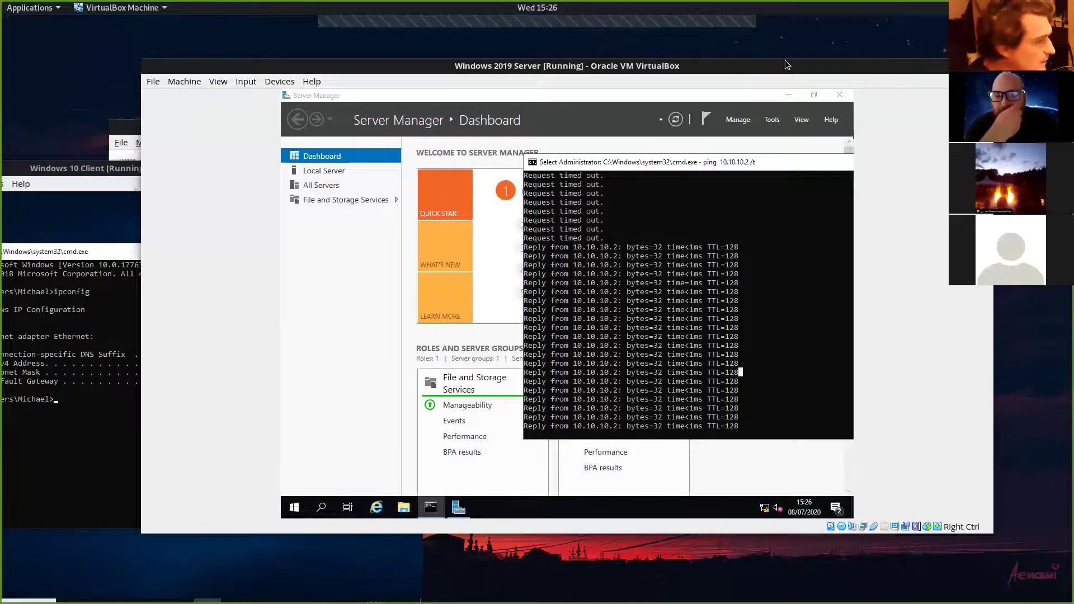
Maximize the server VM in scaled mode, close the ping window, and hide Quick Start.
{"action": "left_click_drag", "start_coordinate": [782, 41], "coordinate": [782, 39]}
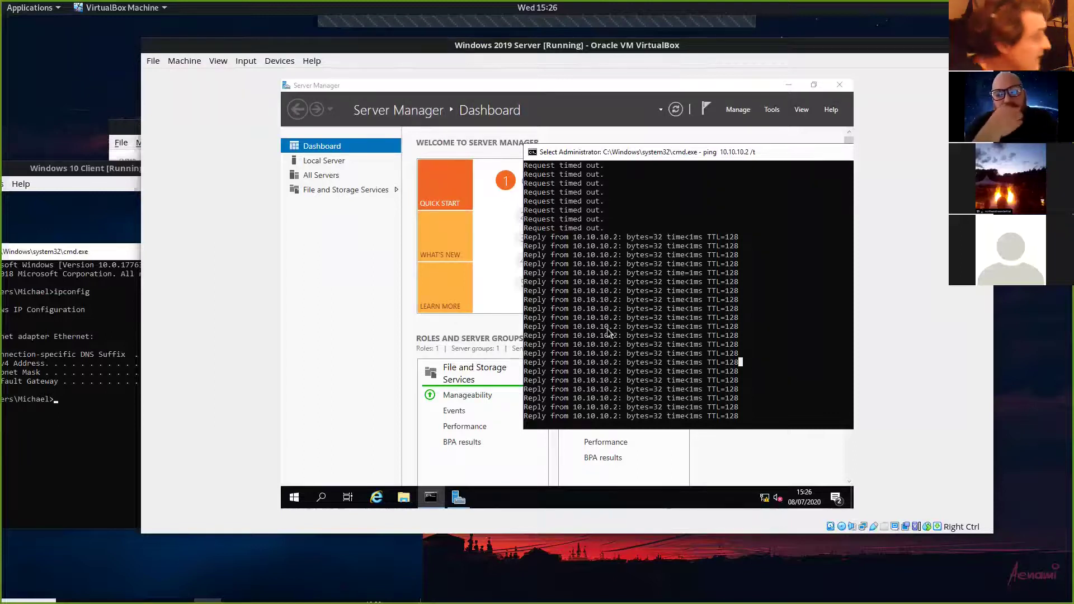
{"action": "key", "text": "ctrl+c"}
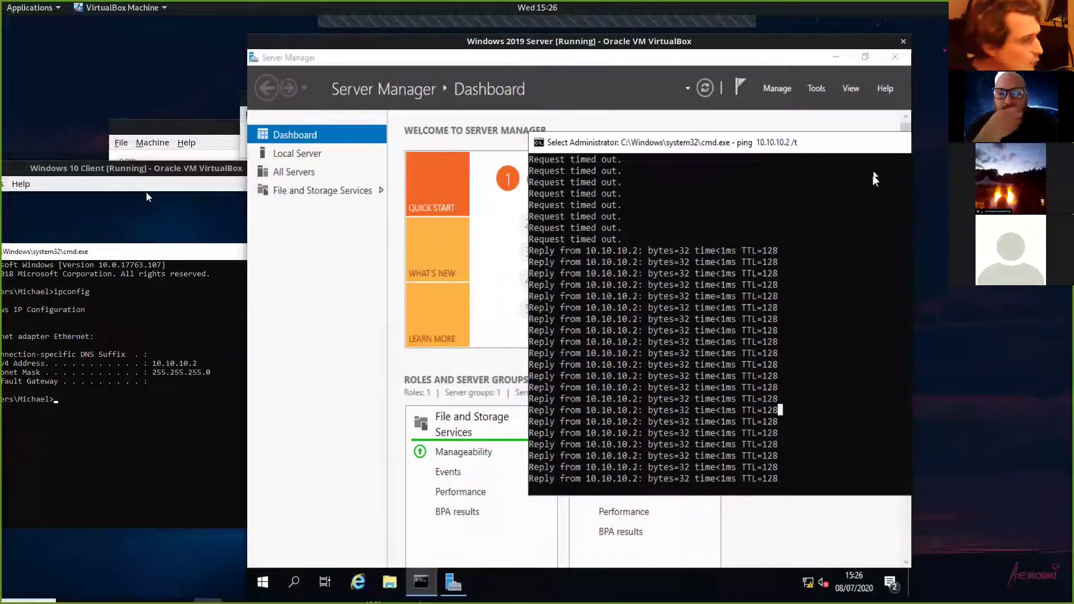
{"action": "left_click_drag", "start_coordinate": [866, 142], "coordinate": [592, 162]}
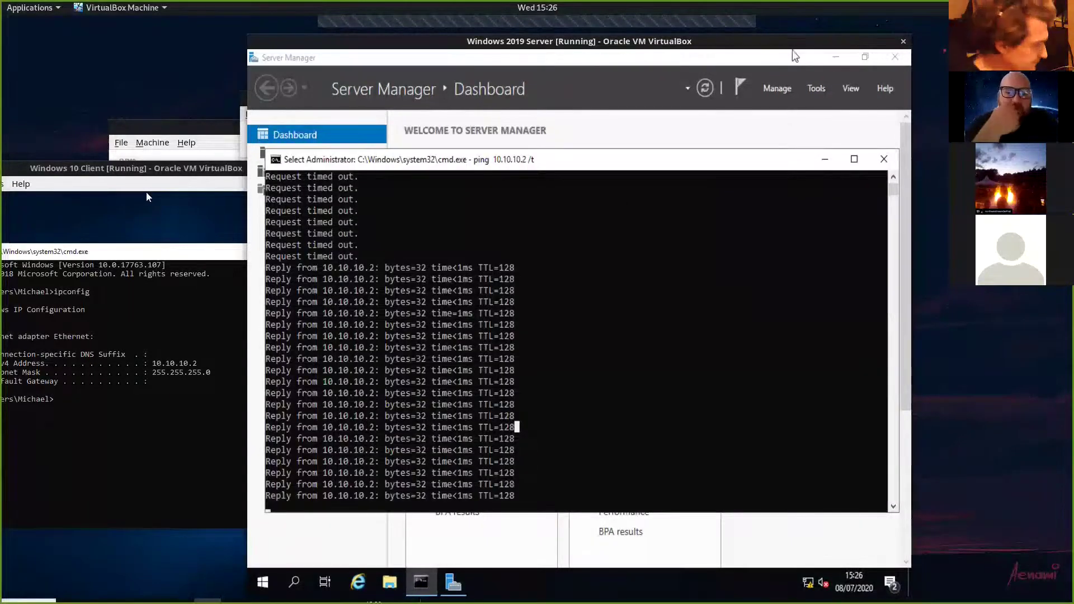
{"action": "double_click", "coordinate": [791, 46]}
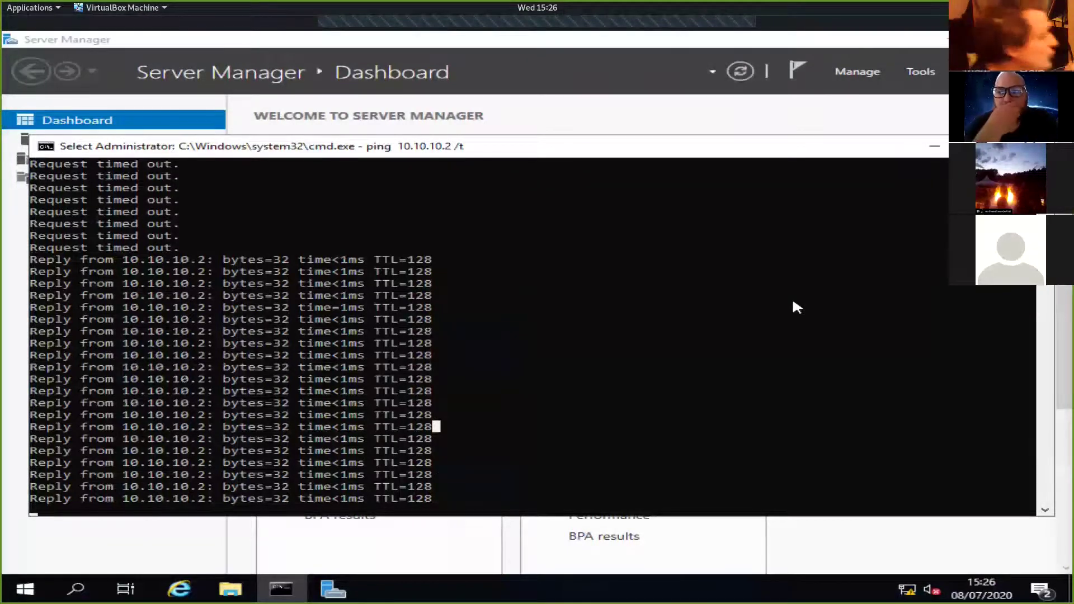
{"action": "key", "text": "alt+F4"}
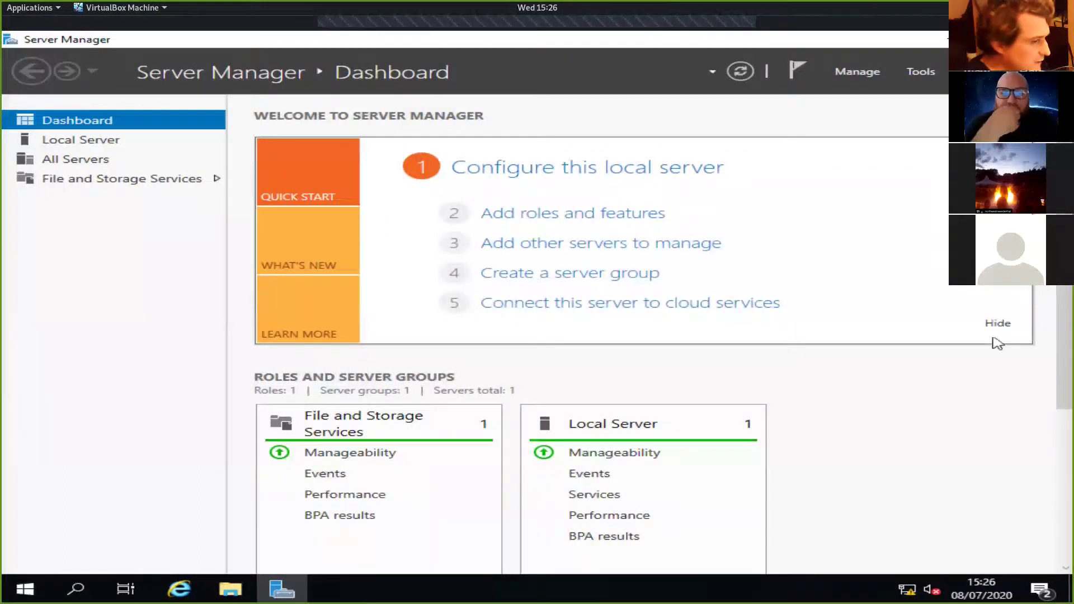
{"action": "left_click", "coordinate": [998, 324]}
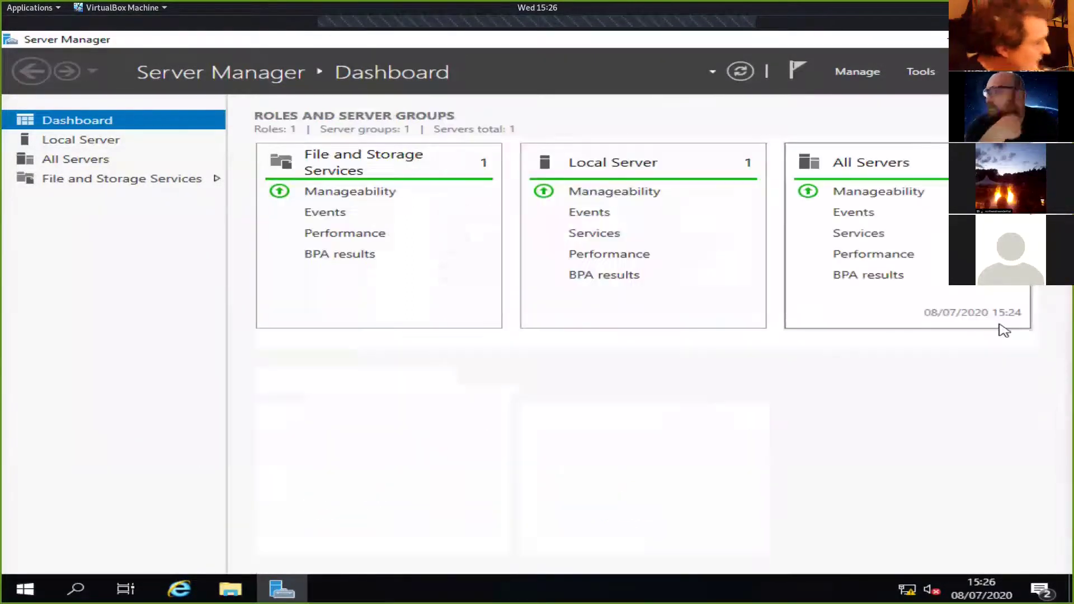
Launch Add Roles and Features with role-based installation on the local server.
{"action": "left_click", "coordinate": [924, 72]}
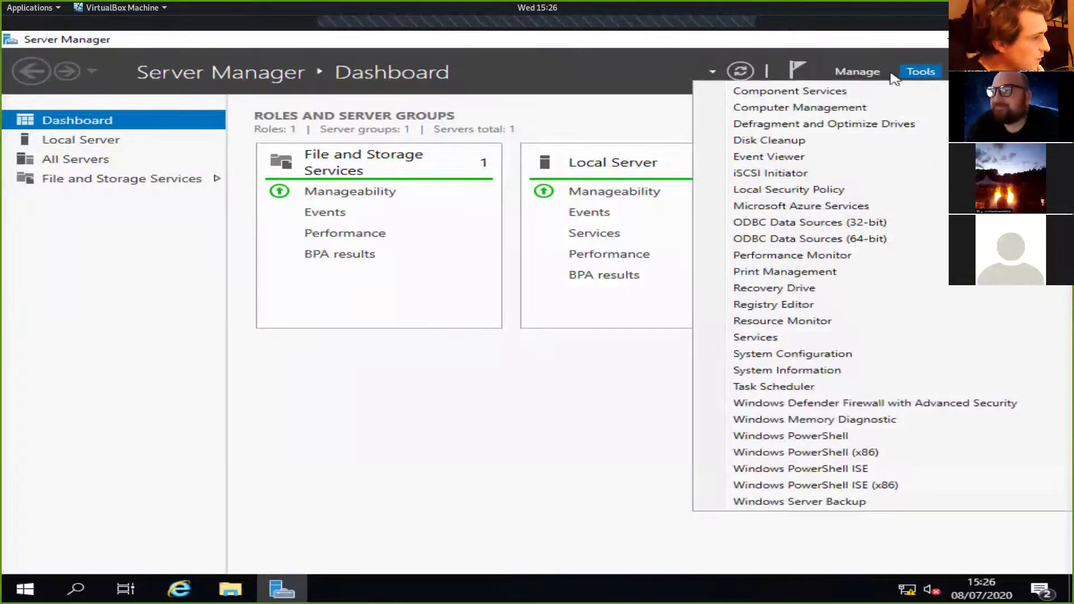
{"action": "left_click", "coordinate": [867, 71]}
{"action": "left_click", "coordinate": [867, 72]}
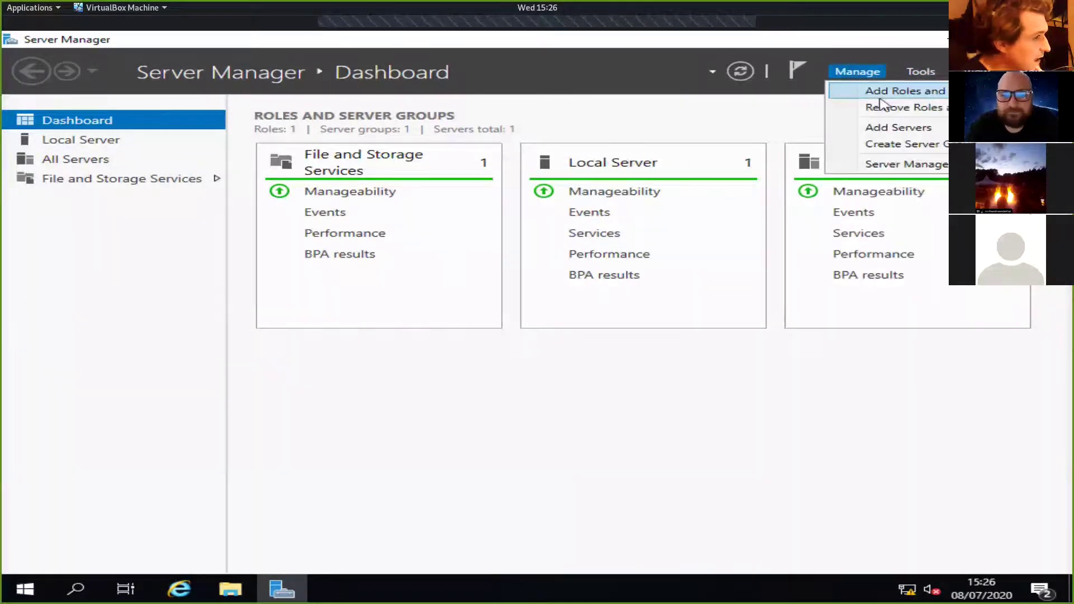
{"action": "left_click", "coordinate": [879, 99]}
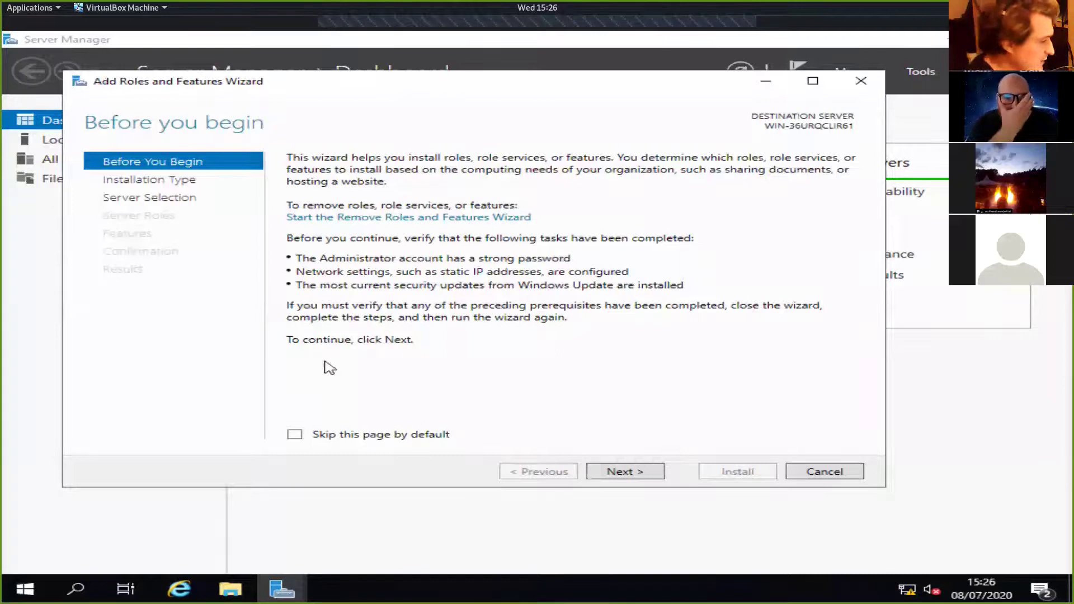
{"action": "left_click", "coordinate": [621, 472]}
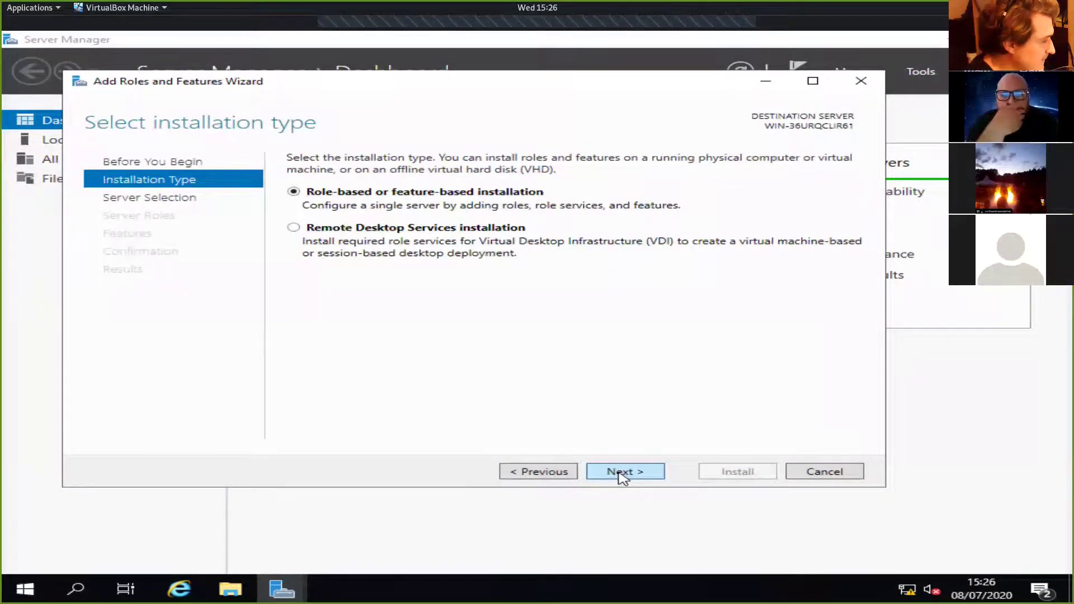
{"action": "left_click", "coordinate": [622, 476]}
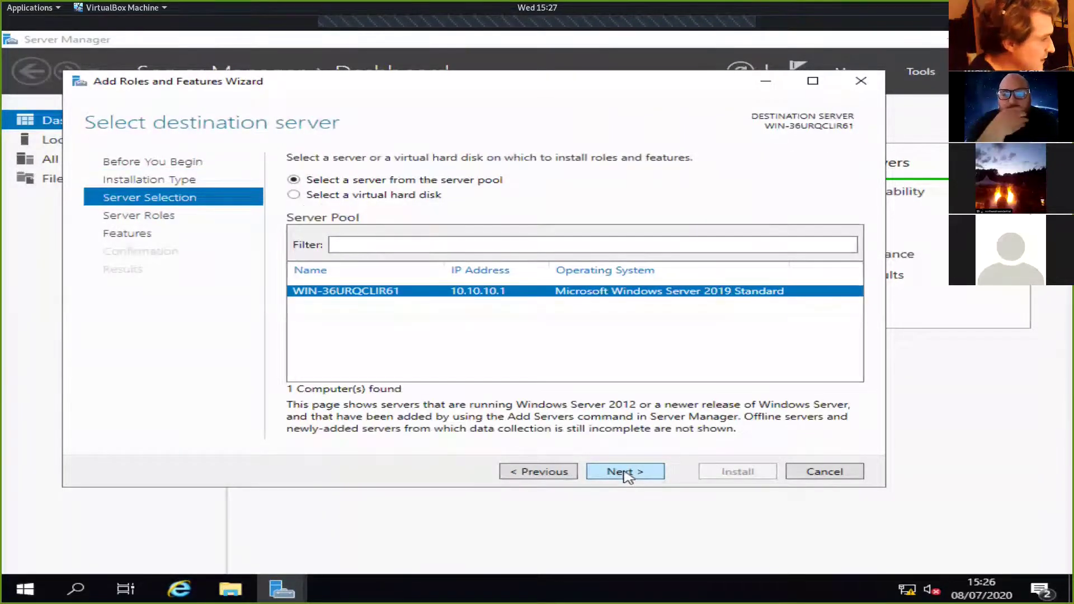
{"action": "left_click", "coordinate": [622, 472]}
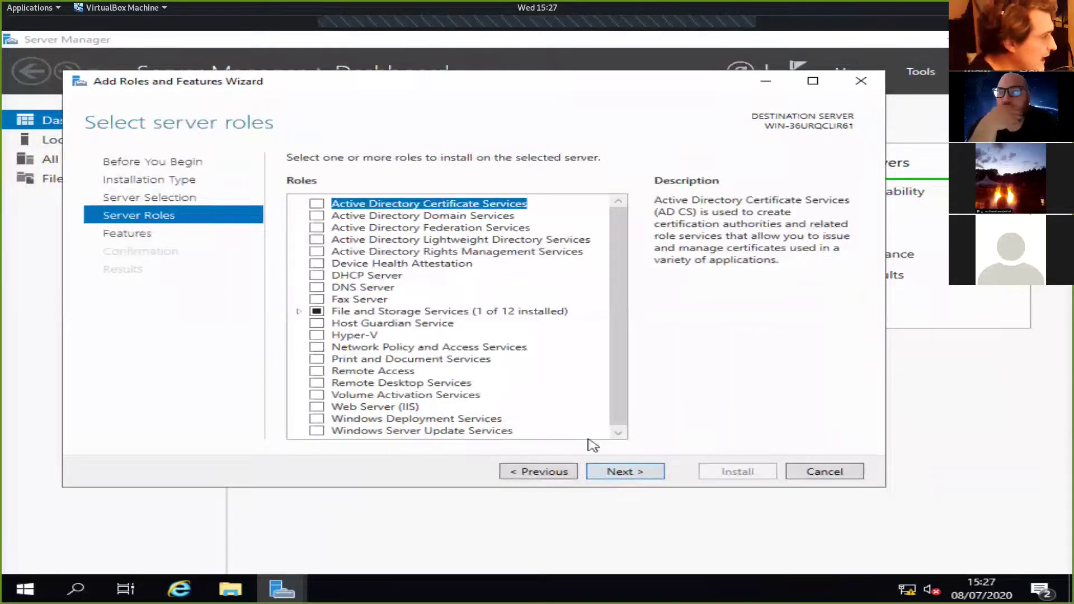
Tick Active Directory Domain Services with its required features and install it.
{"action": "left_click", "coordinate": [318, 219]}
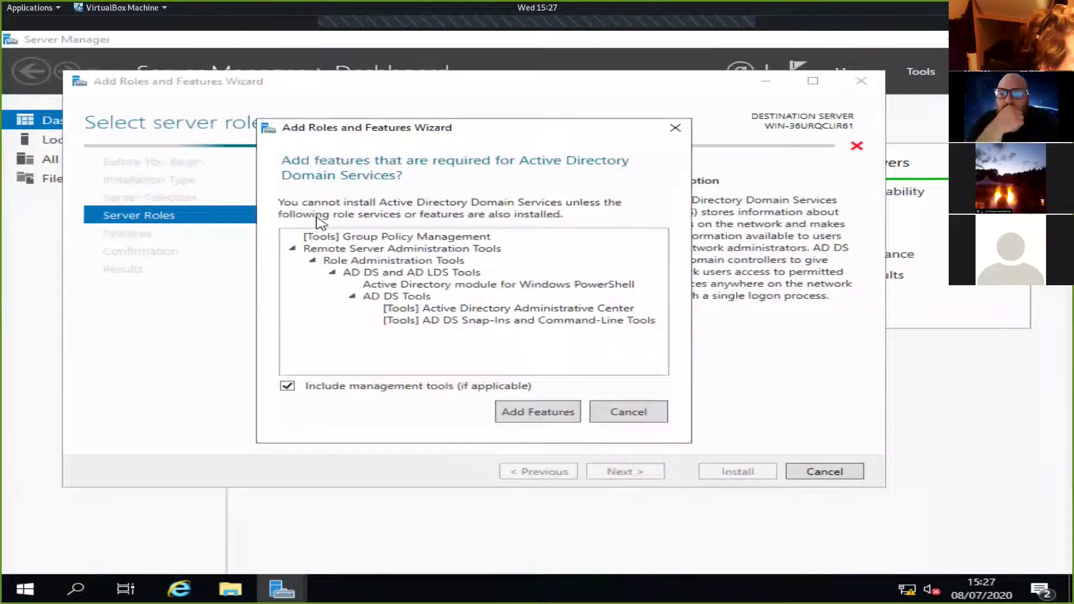
{"action": "left_click", "coordinate": [536, 414]}
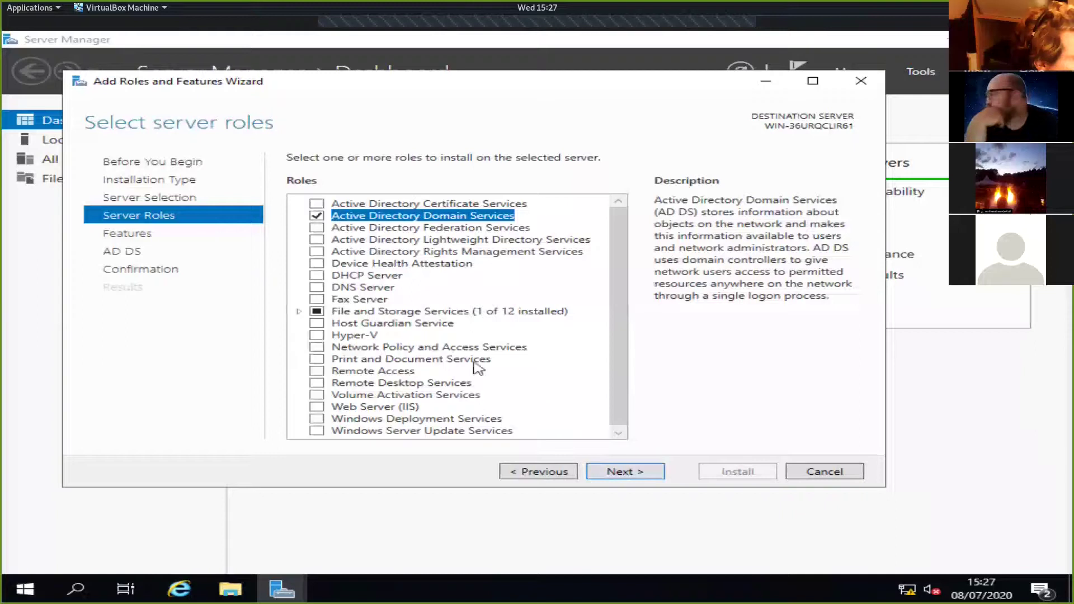
{"action": "left_click", "coordinate": [625, 481]}
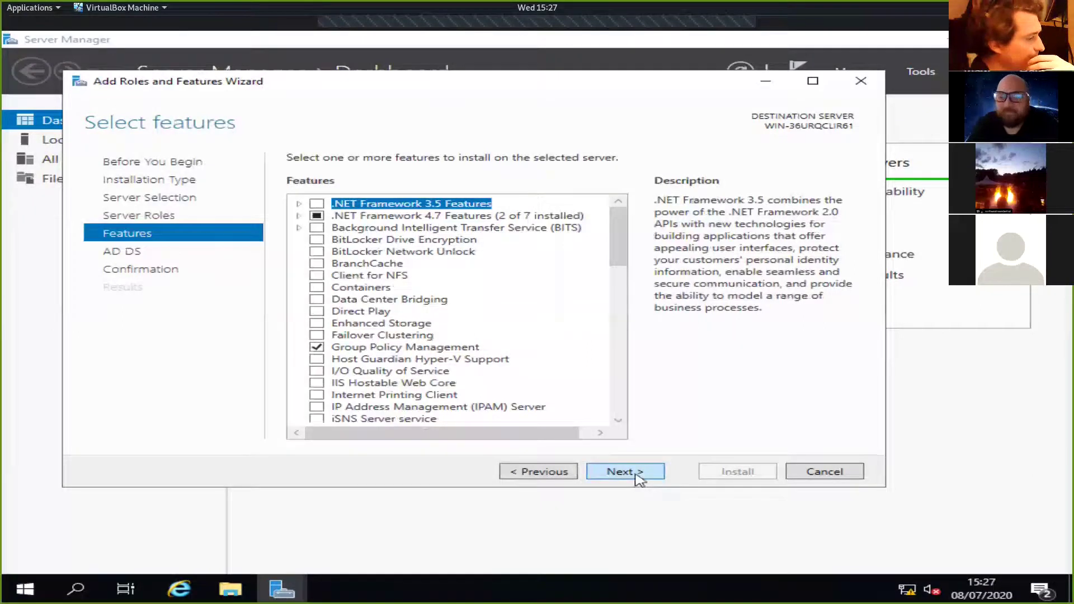
{"action": "left_click", "coordinate": [637, 474]}
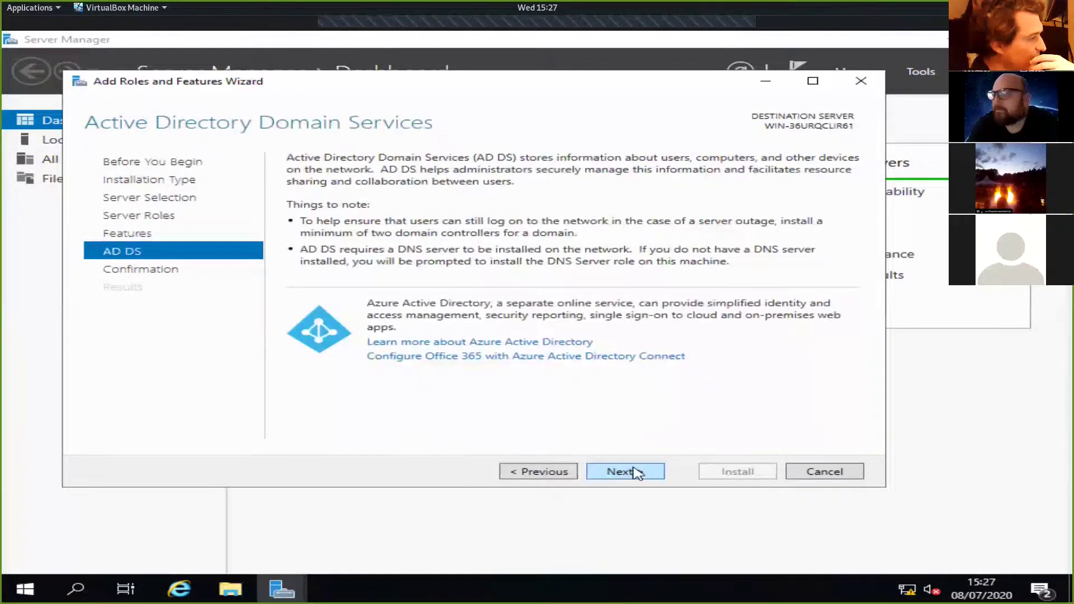
{"action": "left_click", "coordinate": [637, 474]}
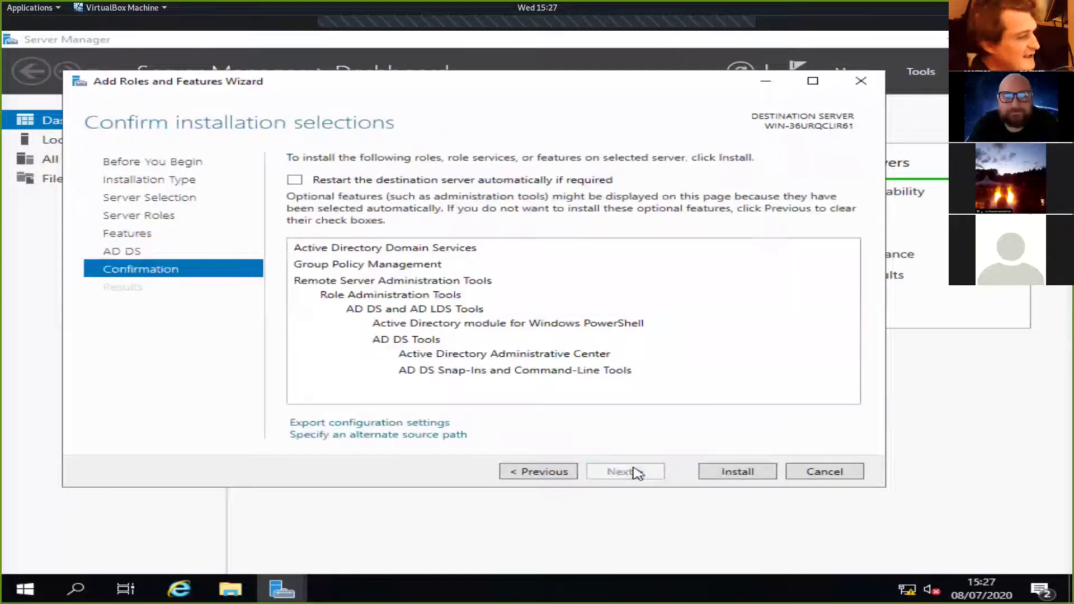
{"action": "left_click", "coordinate": [726, 472]}
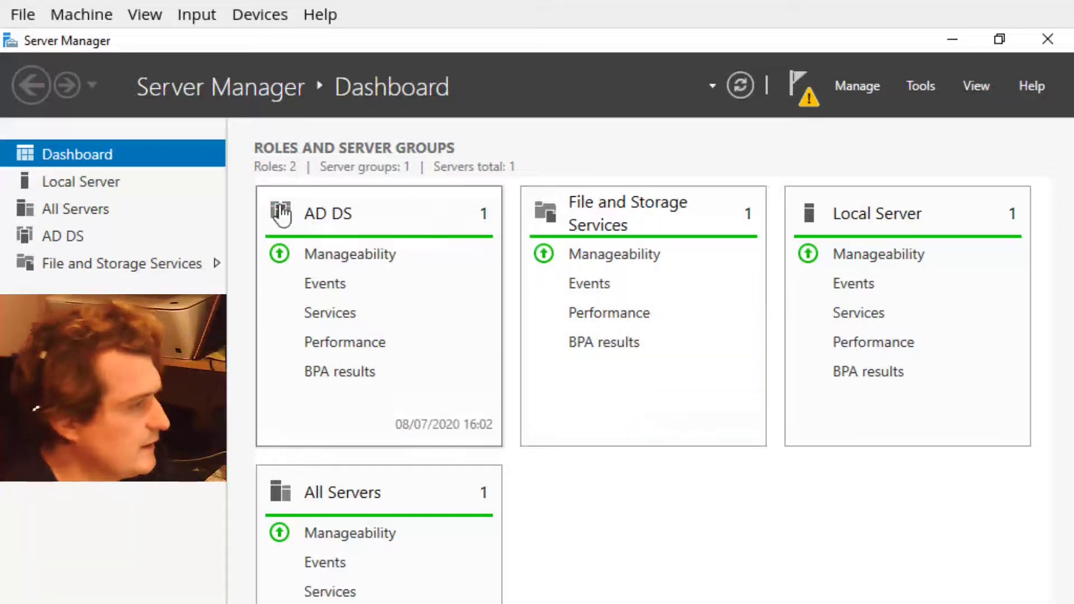
Check notifications and task details to confirm AD DS installed, then close the wizard.
{"action": "left_click", "coordinate": [806, 104]}
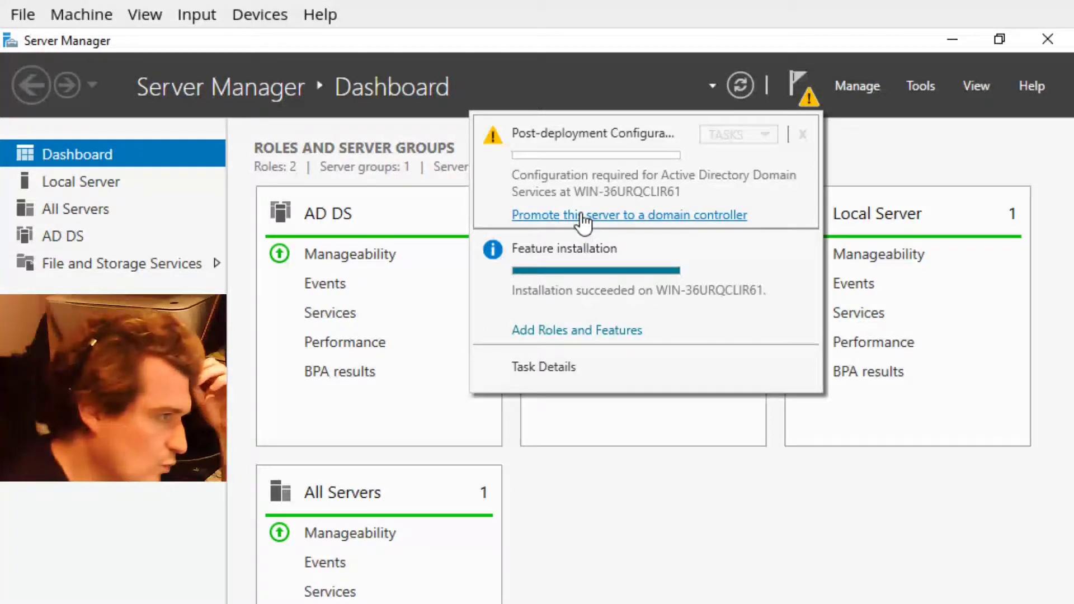
{"action": "left_click", "coordinate": [617, 331]}
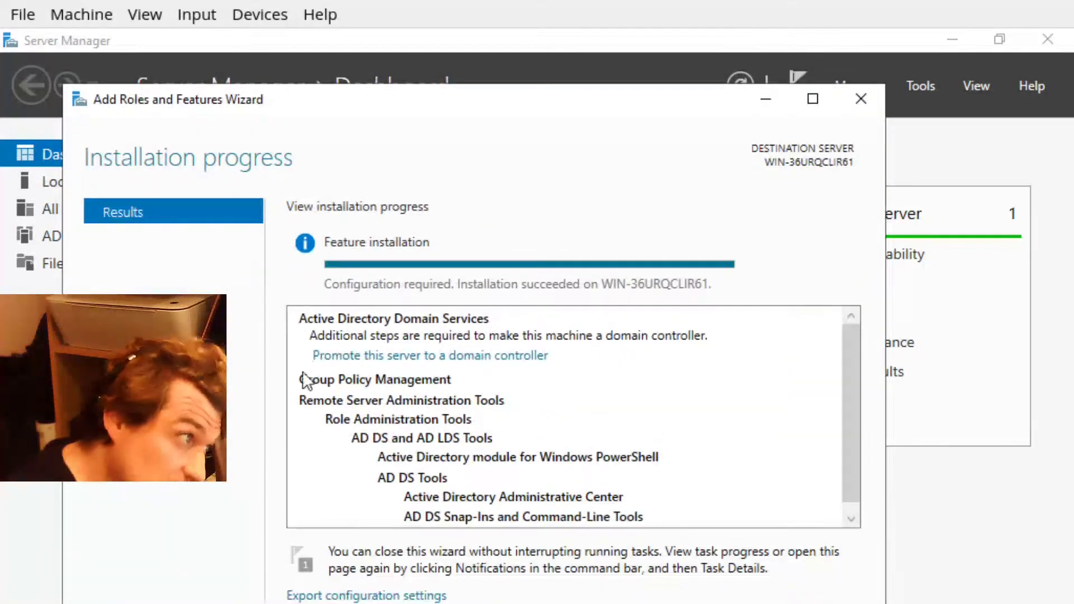
{"action": "left_click", "coordinate": [861, 98]}
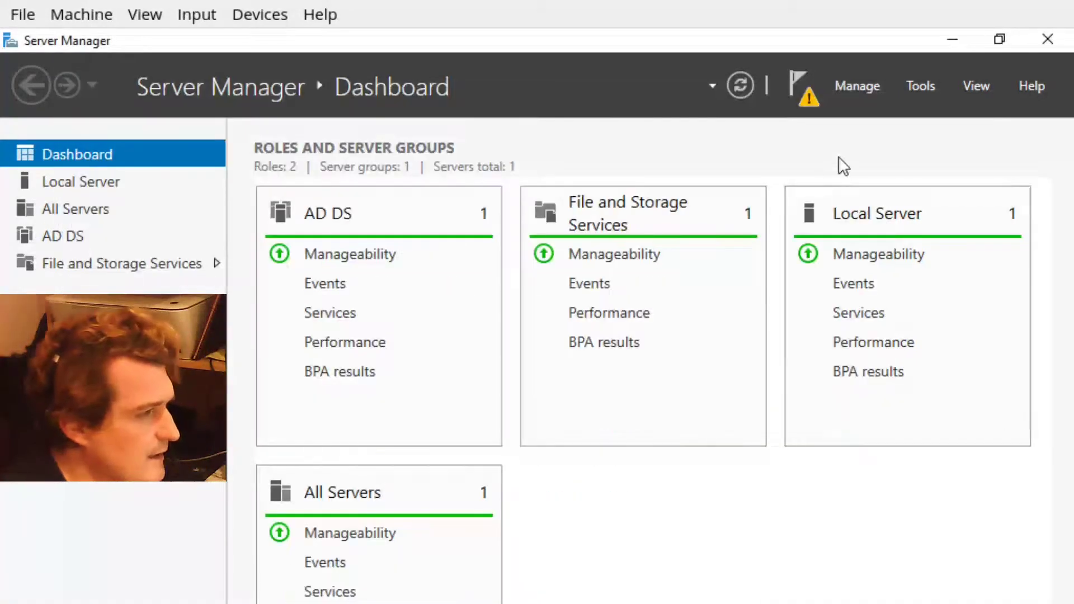
{"action": "left_click", "coordinate": [923, 83]}
Reopen Add Roles and Features and jump to the Server Roles page.
{"action": "left_click", "coordinate": [856, 87]}
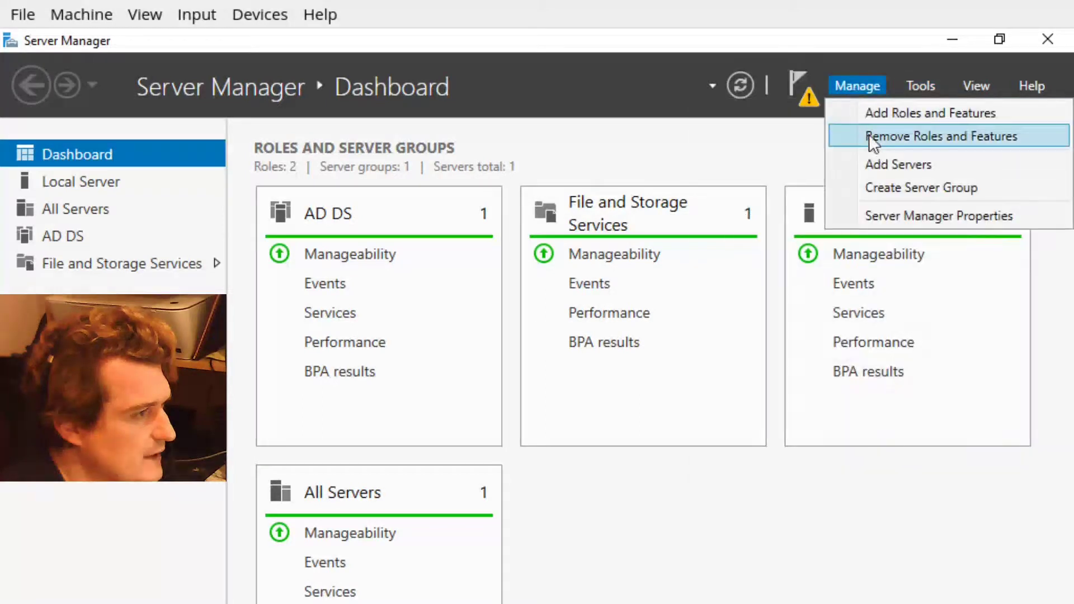
{"action": "left_click", "coordinate": [889, 113]}
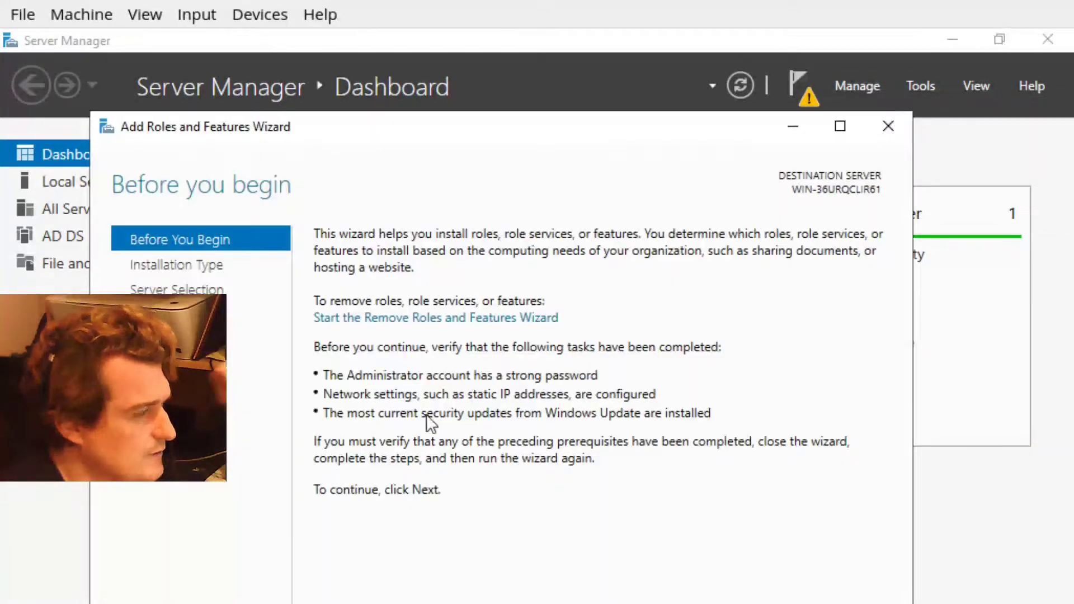
{"action": "left_click", "coordinate": [180, 288]}
{"action": "left_click", "coordinate": [184, 268]}
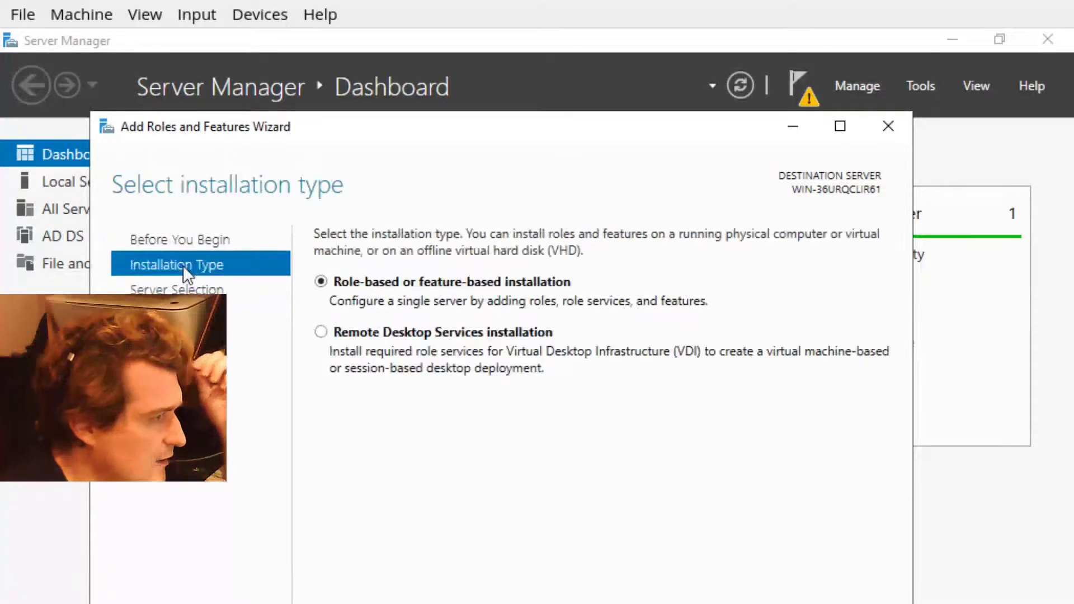
{"action": "left_click", "coordinate": [185, 288]}
{"action": "left_click", "coordinate": [185, 314]}
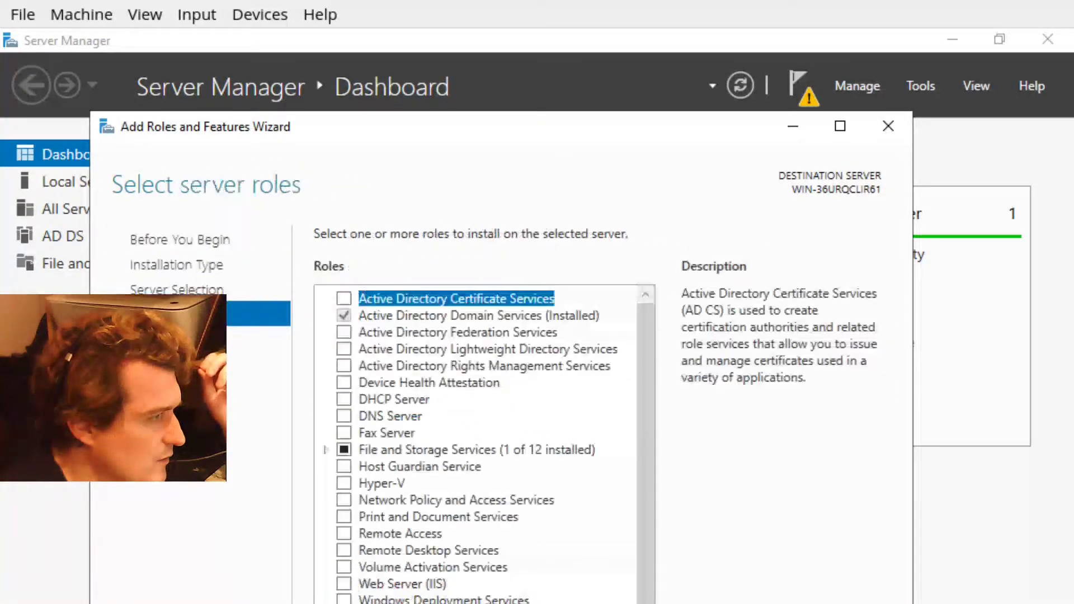
Tick DNS Server with its required tools, install it, and close the wizard.
{"action": "left_click", "coordinate": [346, 414]}
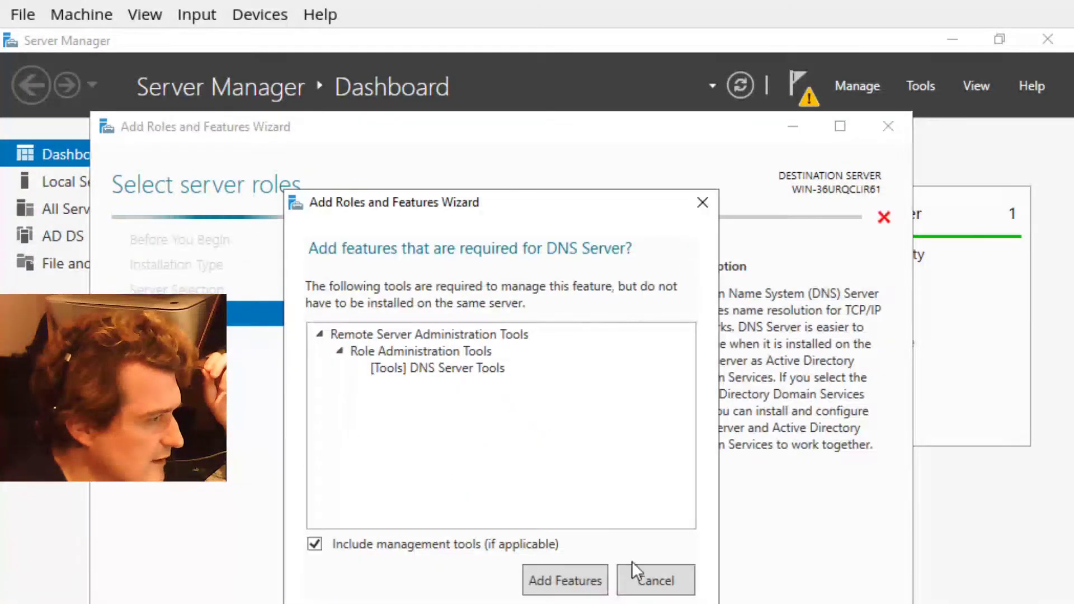
{"action": "left_click", "coordinate": [593, 583]}
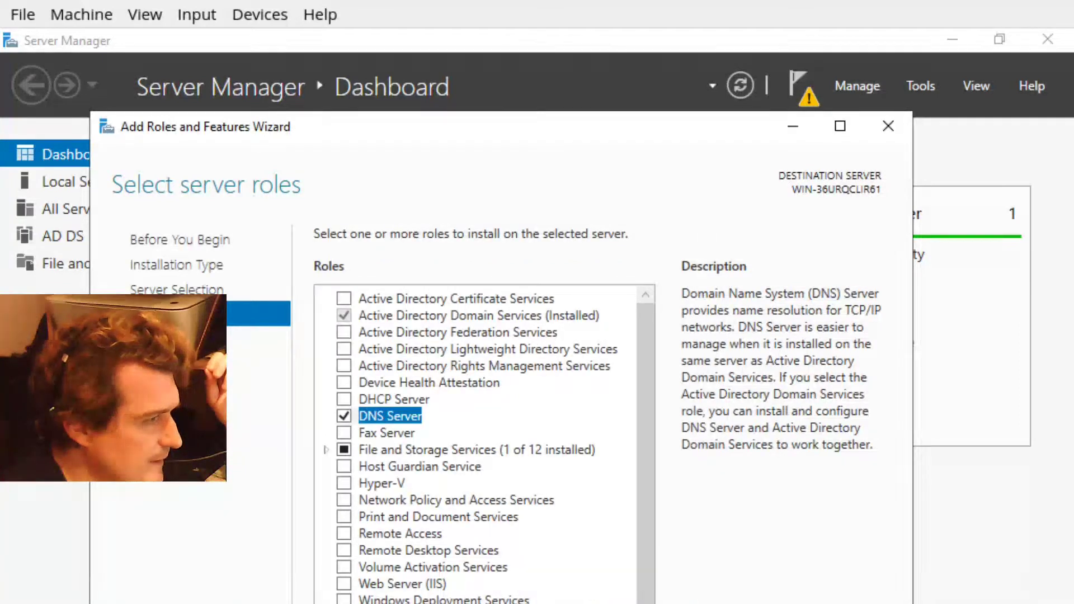
{"action": "key", "text": "alt+n"}
{"action": "key", "text": "alt+n"}
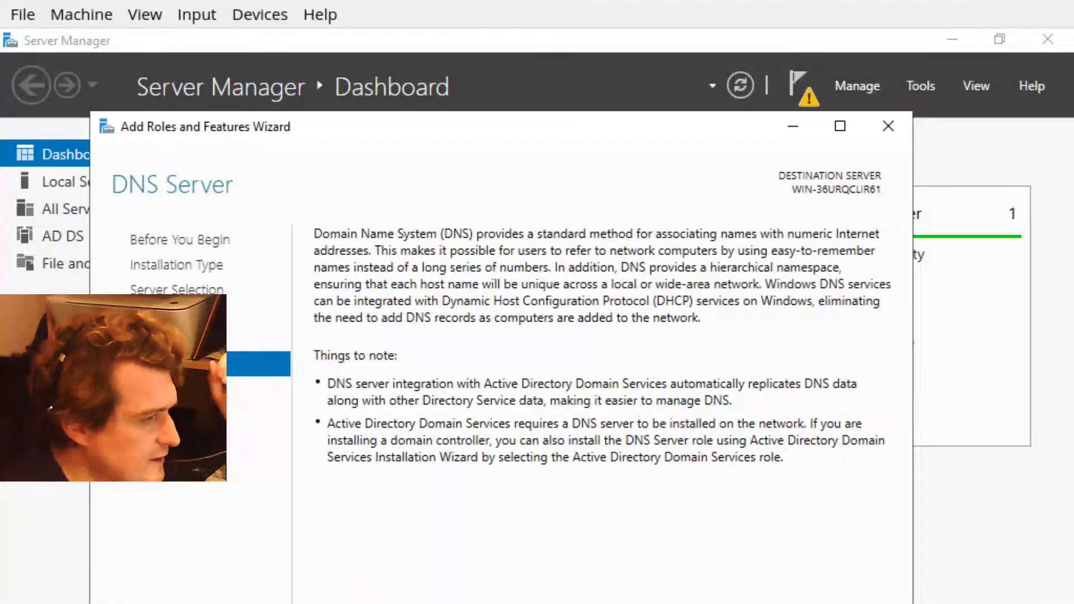
{"action": "key", "text": "alt+n"}
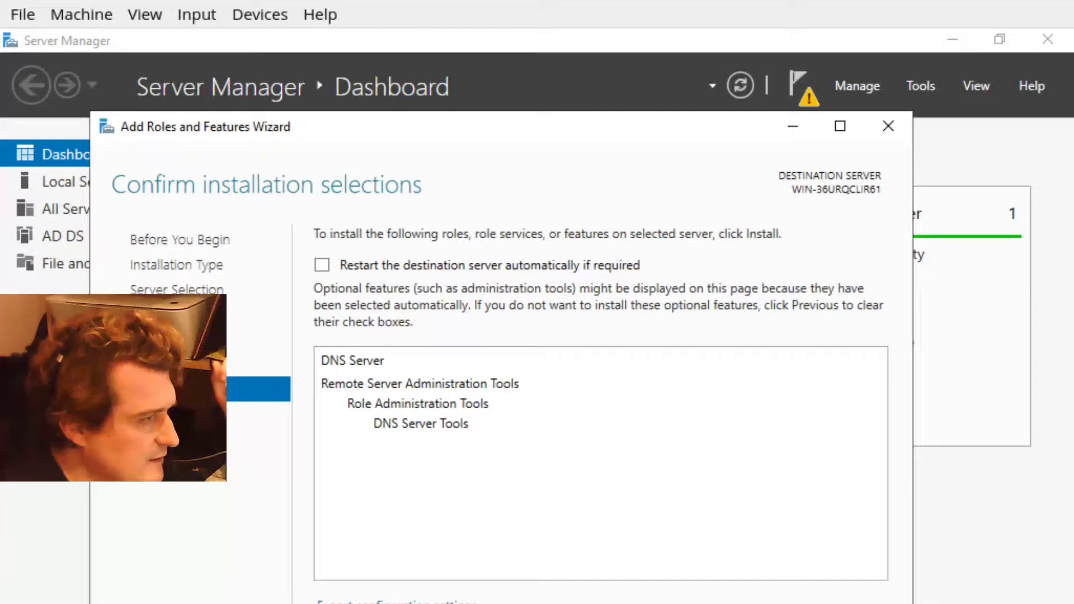
{"action": "key", "text": "alt+i"}
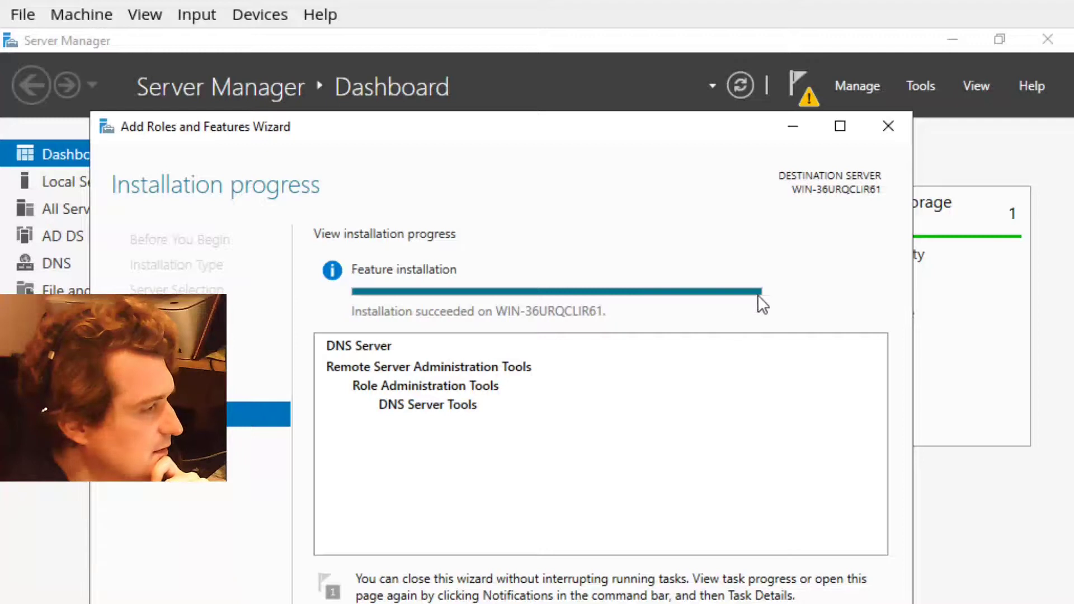
{"action": "left_click", "coordinate": [733, 603]}
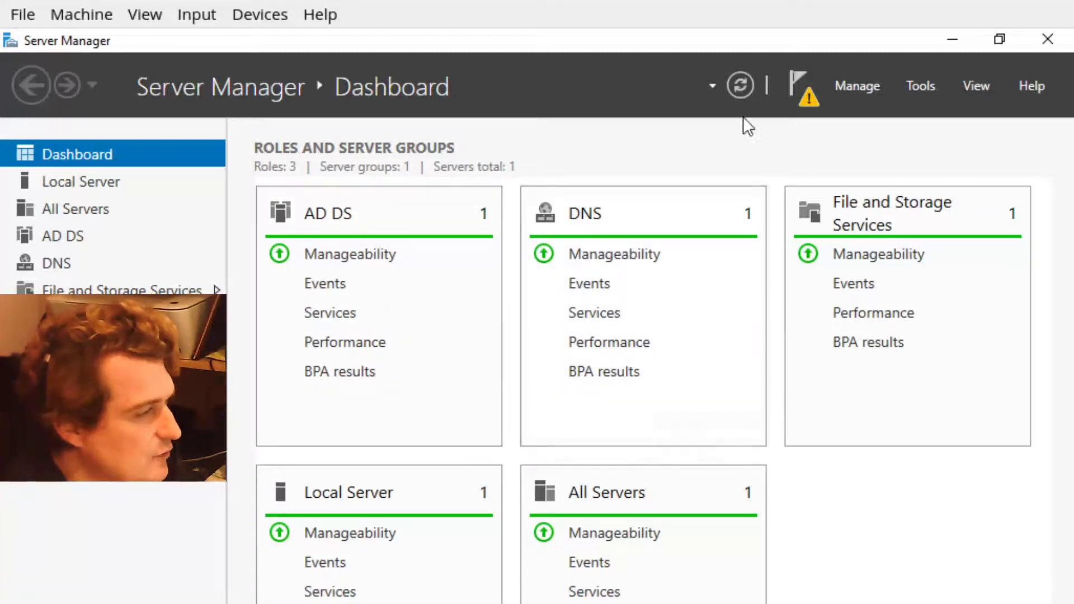
Promote the server from notifications, adding a new forest with root domain sc.com.
{"action": "left_click", "coordinate": [802, 98]}
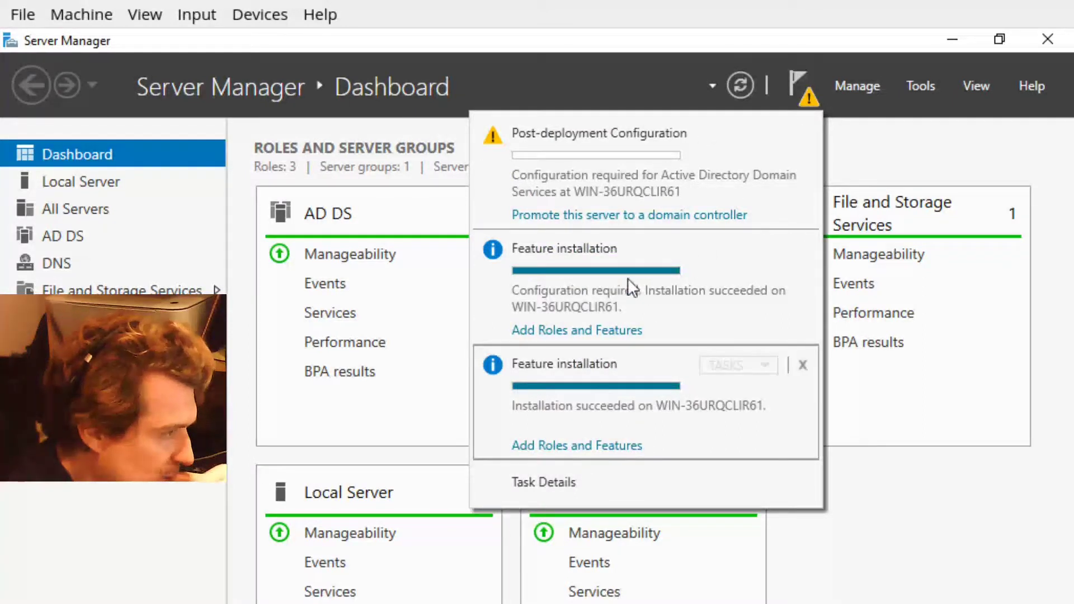
{"action": "left_click", "coordinate": [629, 215]}
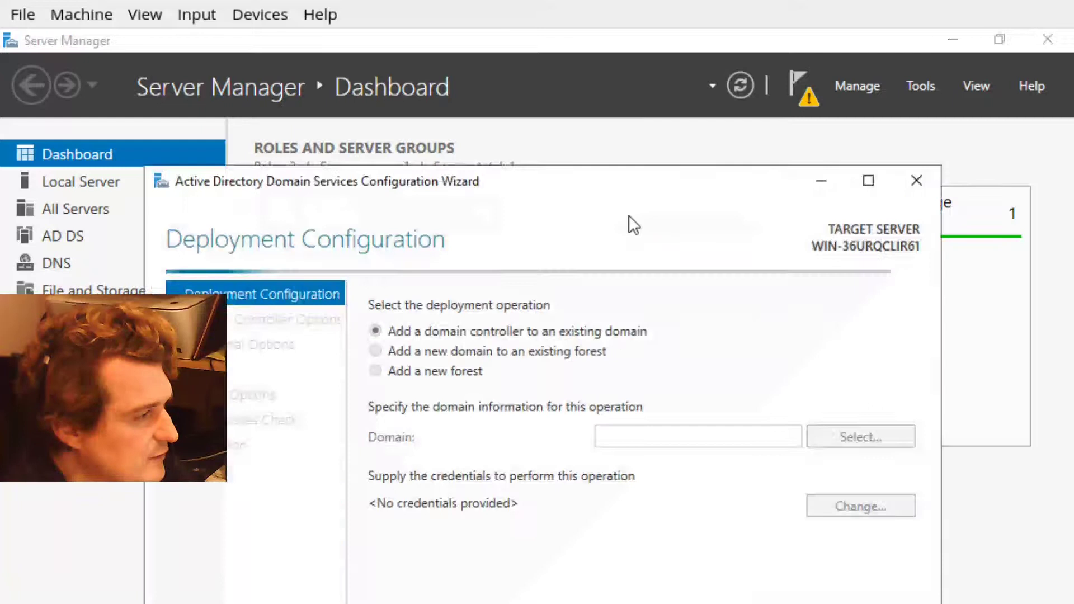
{"action": "left_click", "coordinate": [375, 371]}
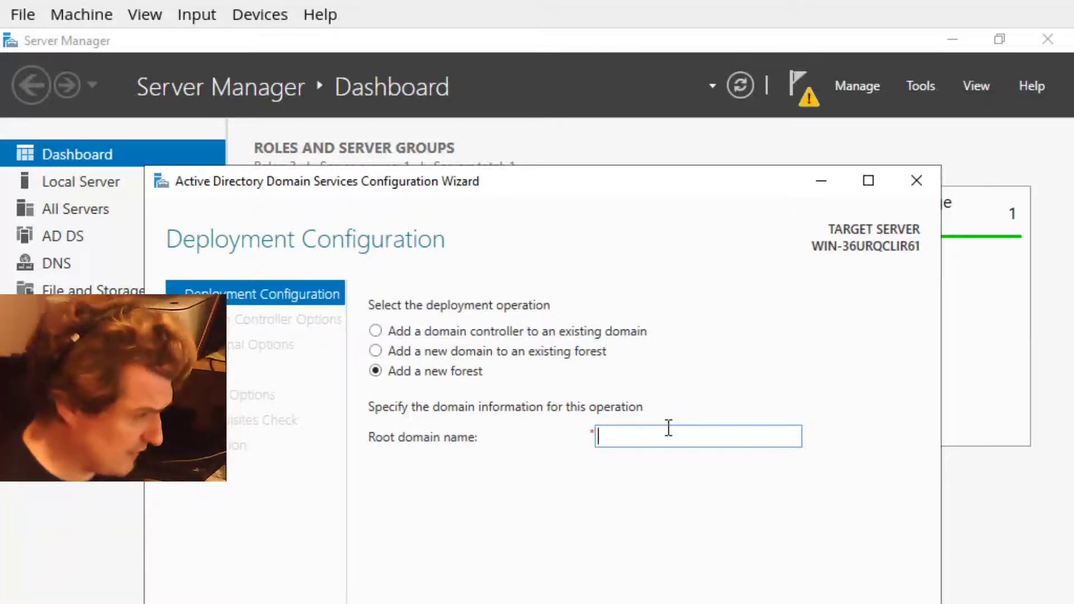
{"action": "type", "text": "sc.com"}
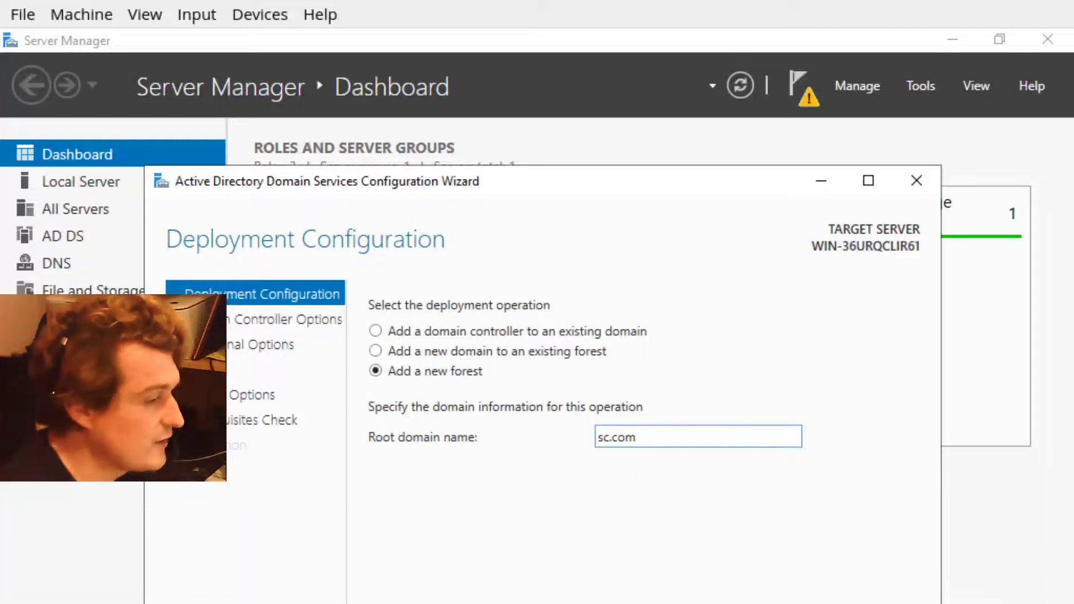
{"action": "key", "text": "Return"}
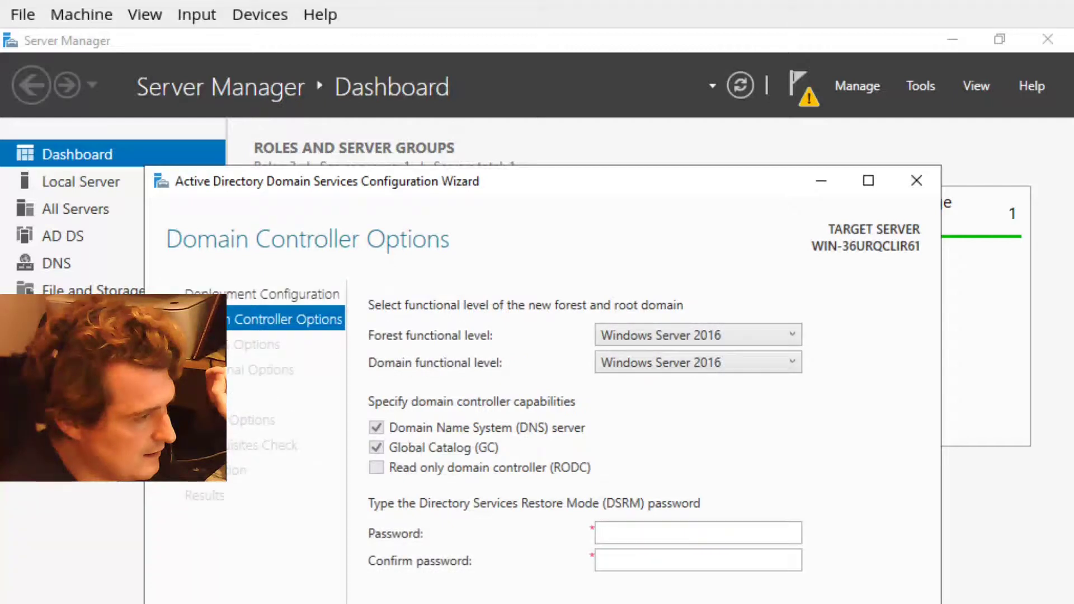
Enter and confirm the DSRM password, fixing a typo, and advance to DNS Options.
{"action": "left_click", "coordinate": [615, 534]}
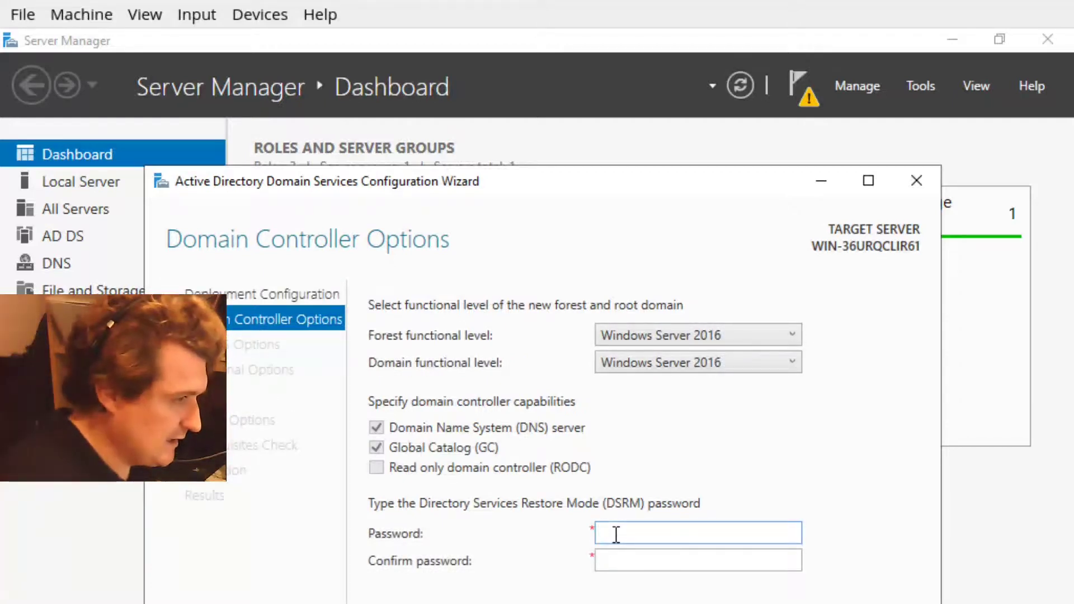
{"action": "type", "text": "P@ssw0r"}
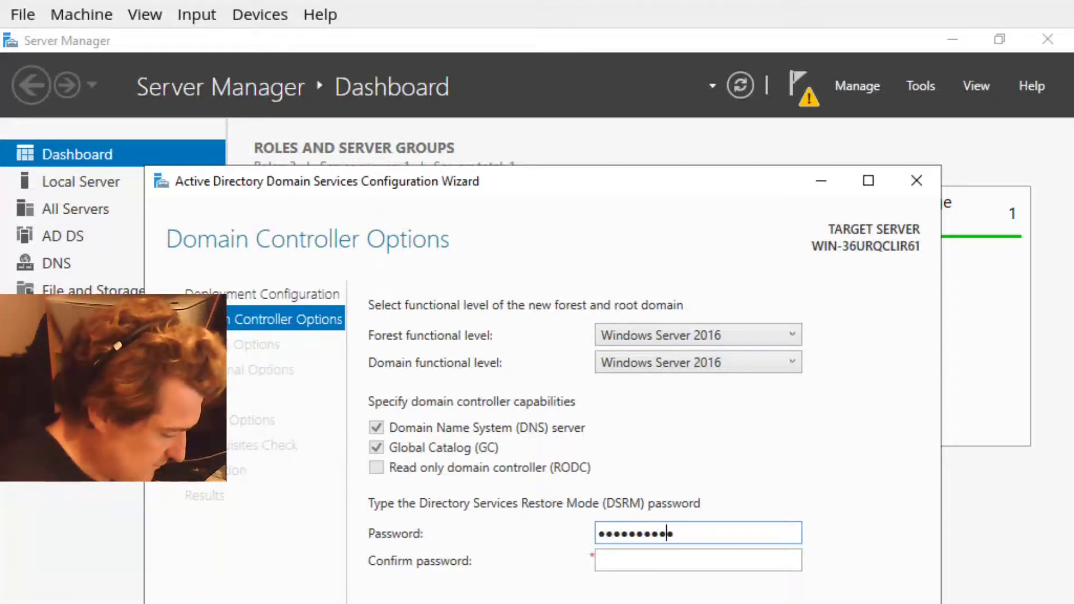
{"action": "key", "text": "BackSpace"}
{"action": "key", "text": "BackSpace"}
{"action": "key", "text": "BackSpace"}
{"action": "key", "text": "BackSpace"}
{"action": "key", "text": "BackSpace"}
{"action": "key", "text": "BackSpace"}
{"action": "key", "text": "BackSpace"}
{"action": "key", "text": "BackSpace"}
{"action": "key", "text": "BackSpace"}
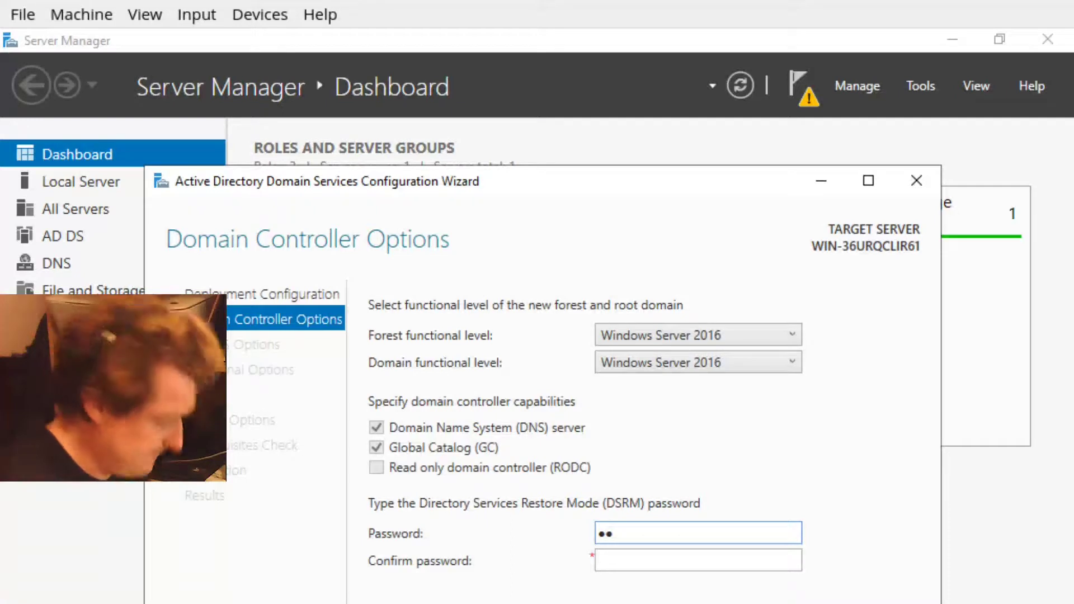
{"action": "type", "text": "@ssw0rd12345"}
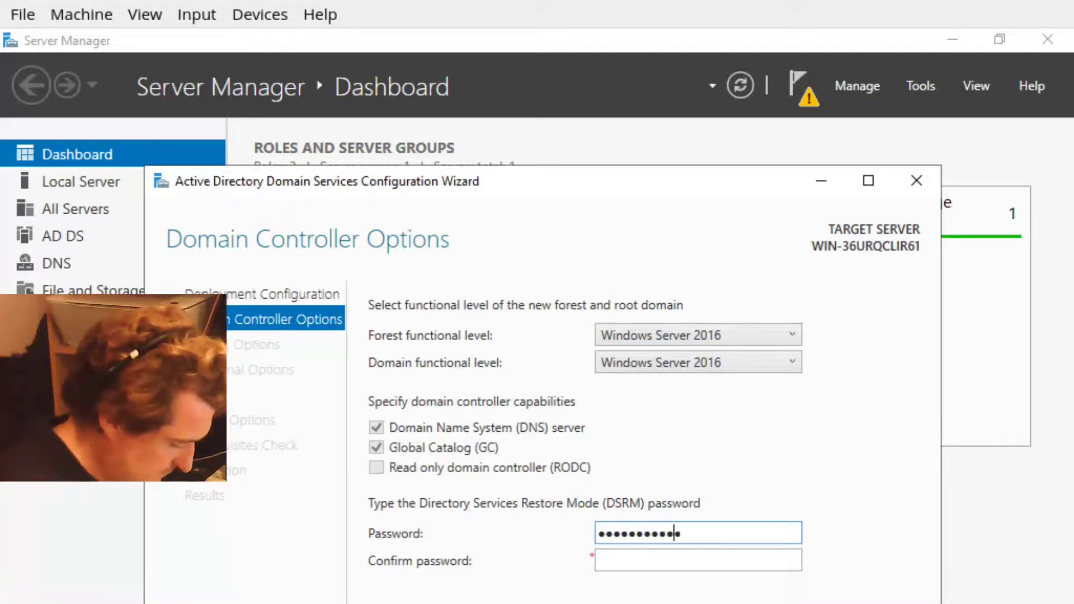
{"action": "type", "text": "67"}
{"action": "key", "text": "Tab"}
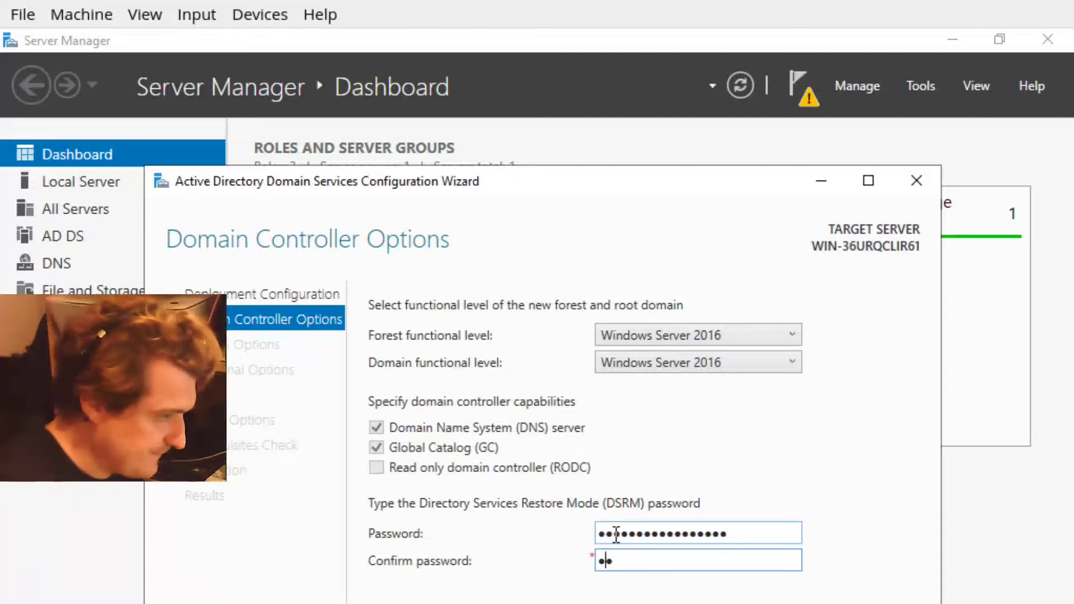
{"action": "type", "text": "P@ssw0rd1234567"}
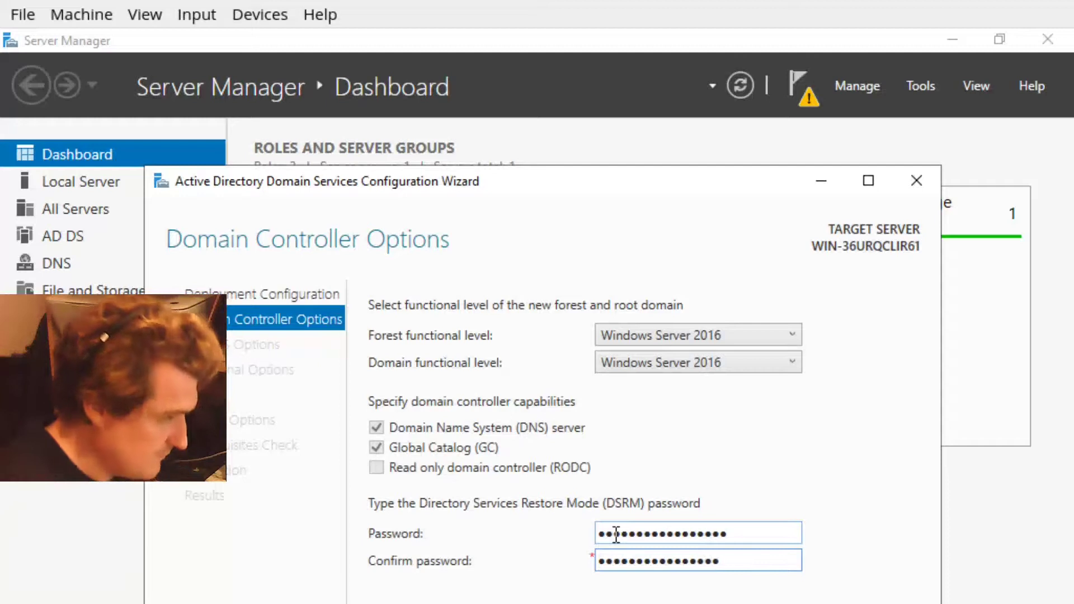
{"action": "type", "text": "8"}
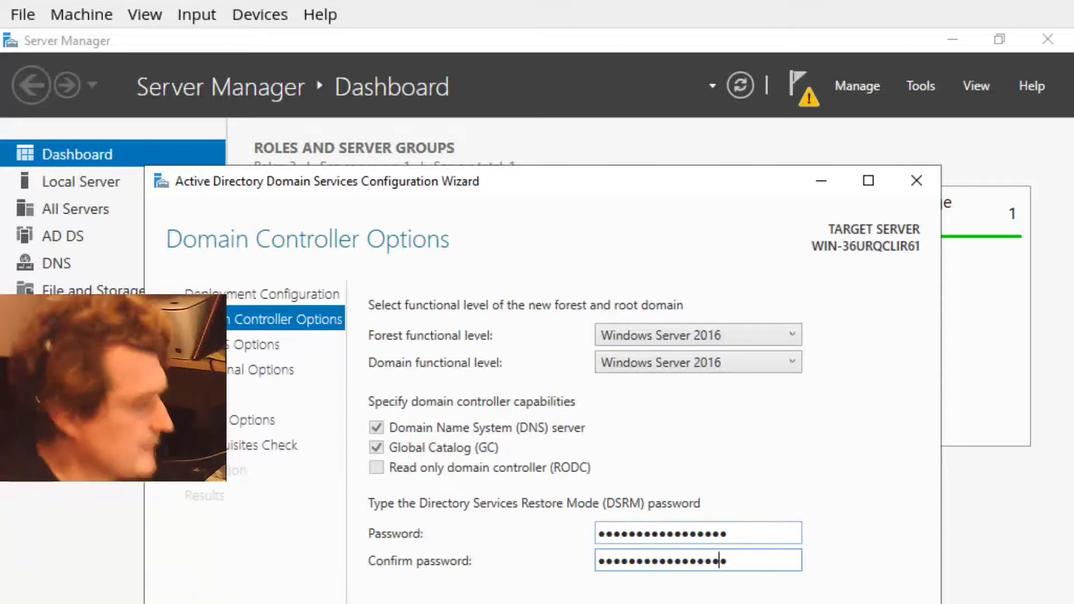
{"action": "key", "text": "Return"}
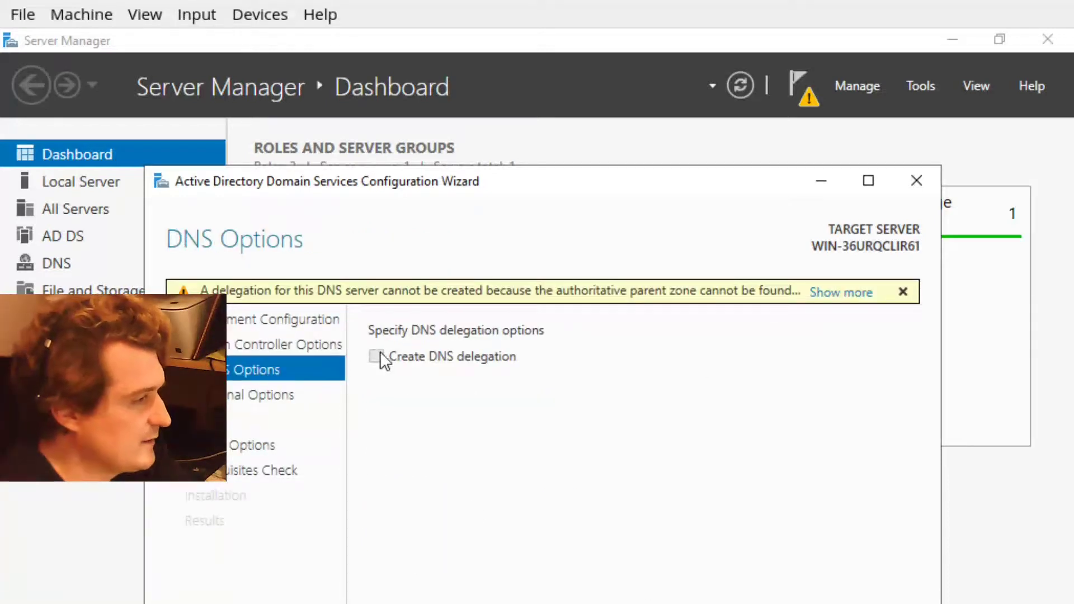
Skip DNS delegation, install AD DS after prerequisites, and dismiss the sign-out notice before restart.
{"action": "key", "text": "Return"}
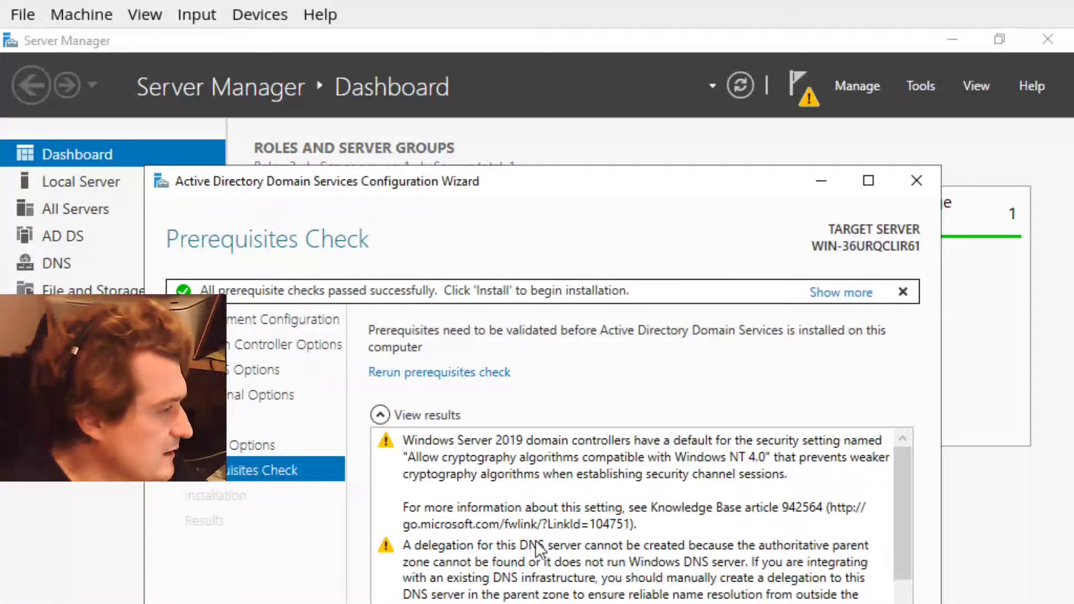
{"action": "scroll", "coordinate": [553, 537], "scroll_direction": "down", "scroll_amount": 1}
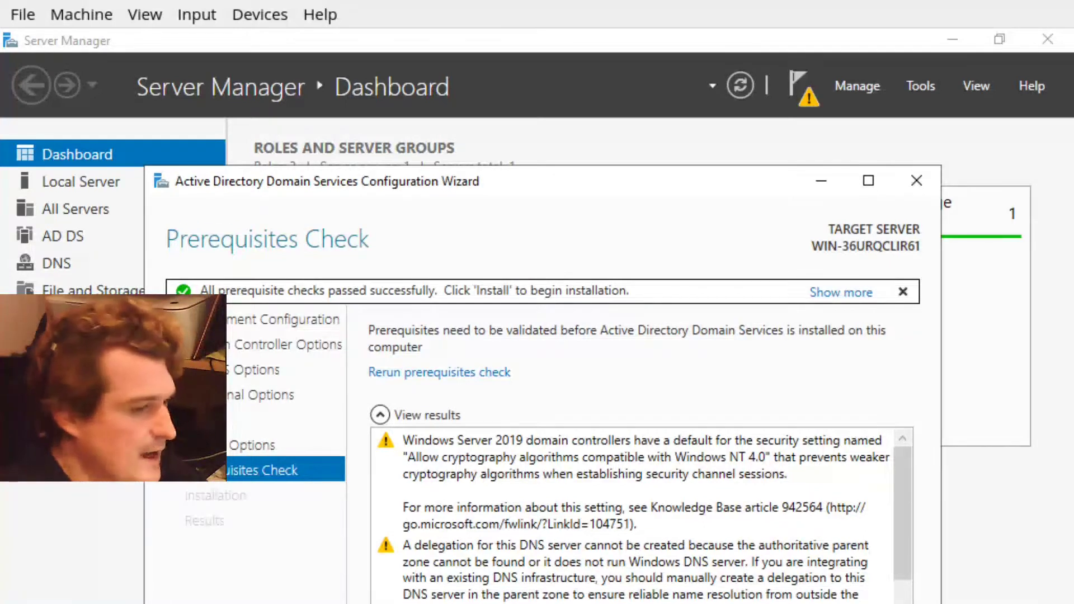
{"action": "key", "text": "alt+i"}
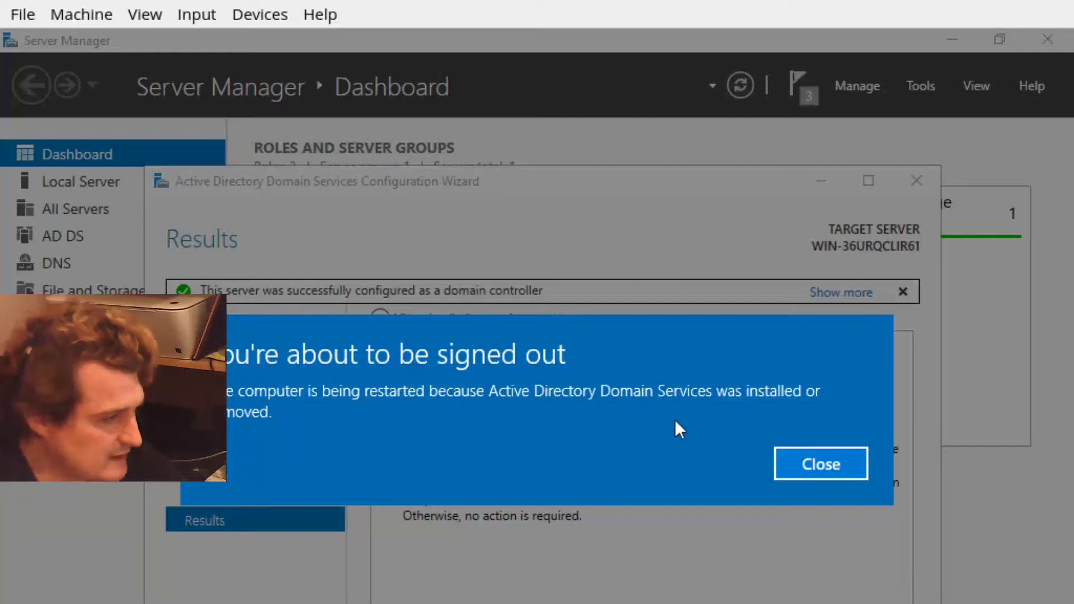
{"action": "left_click", "coordinate": [831, 468]}
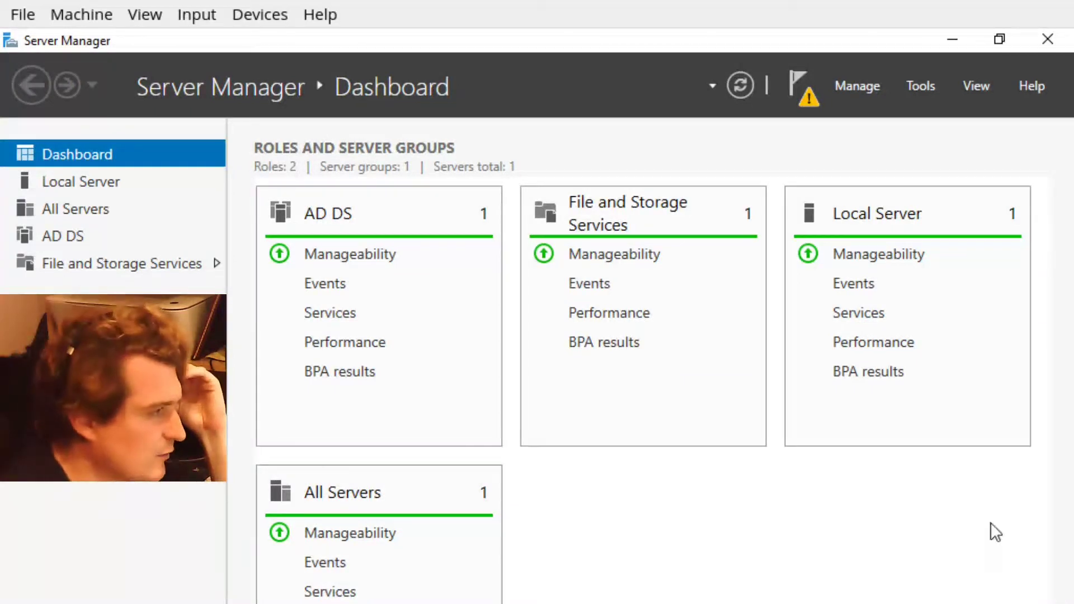
Review the finished feature installation in the notifications, then bring up the Manage menu.
{"action": "left_click", "coordinate": [806, 103]}
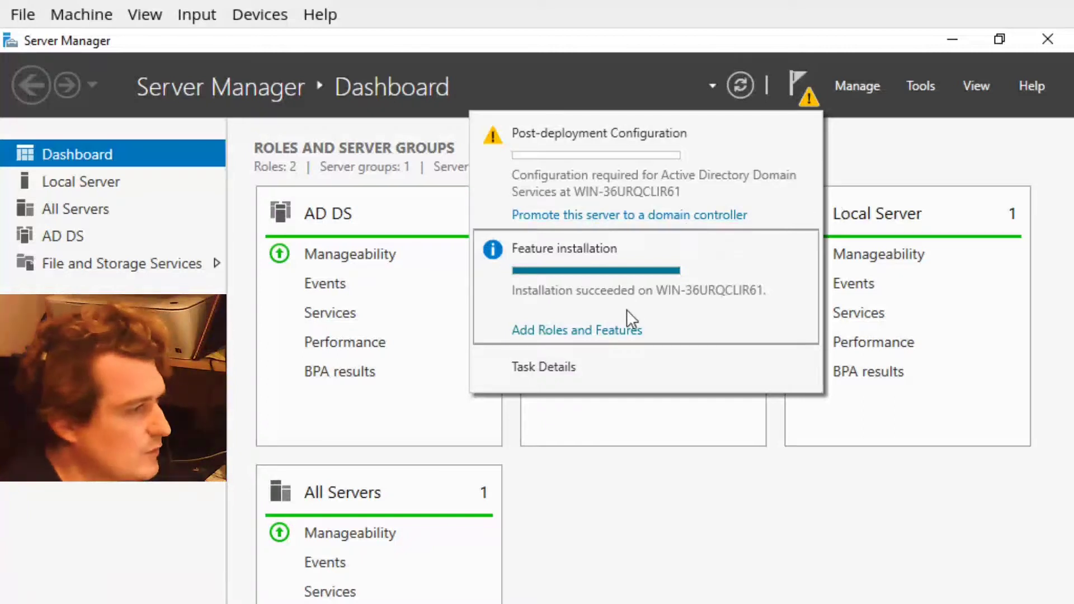
{"action": "left_click", "coordinate": [616, 329]}
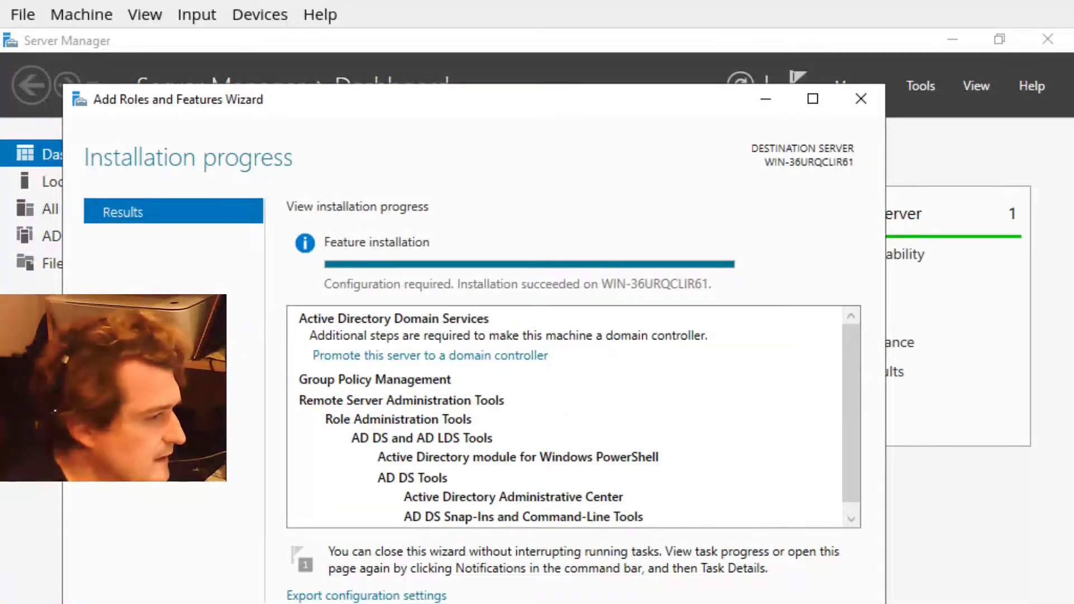
{"action": "left_click", "coordinate": [747, 602]}
{"action": "left_click", "coordinate": [804, 92]}
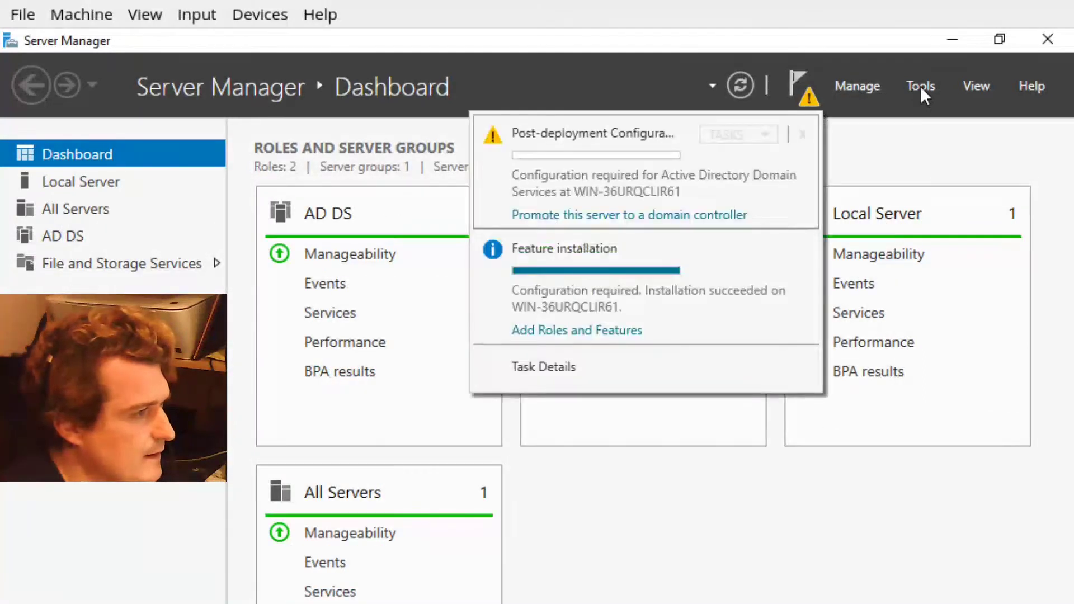
{"action": "left_click", "coordinate": [920, 86]}
{"action": "left_click", "coordinate": [924, 84]}
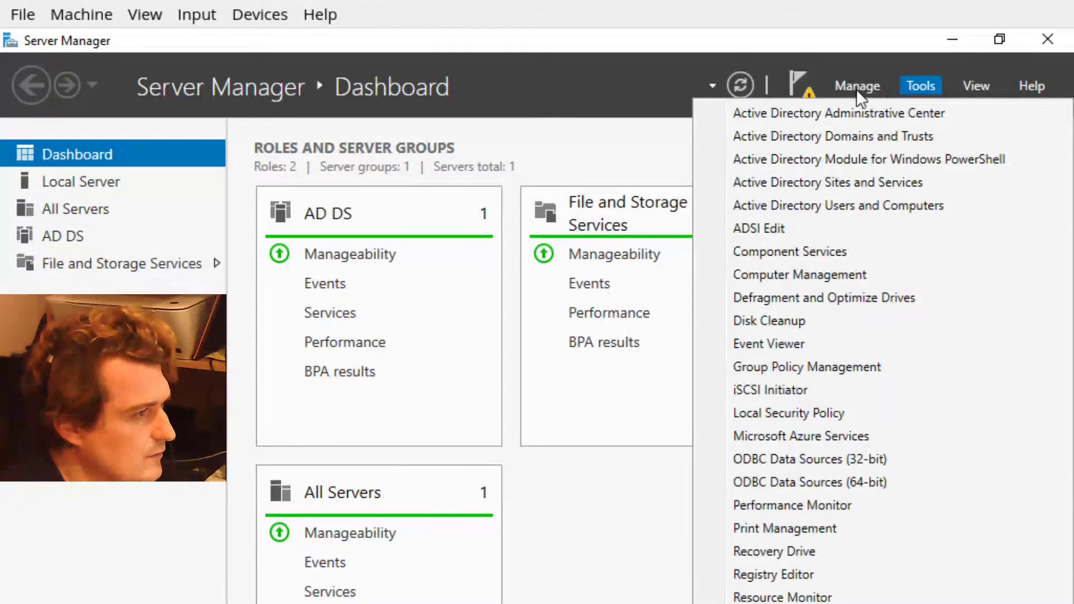
{"action": "left_click", "coordinate": [855, 87]}
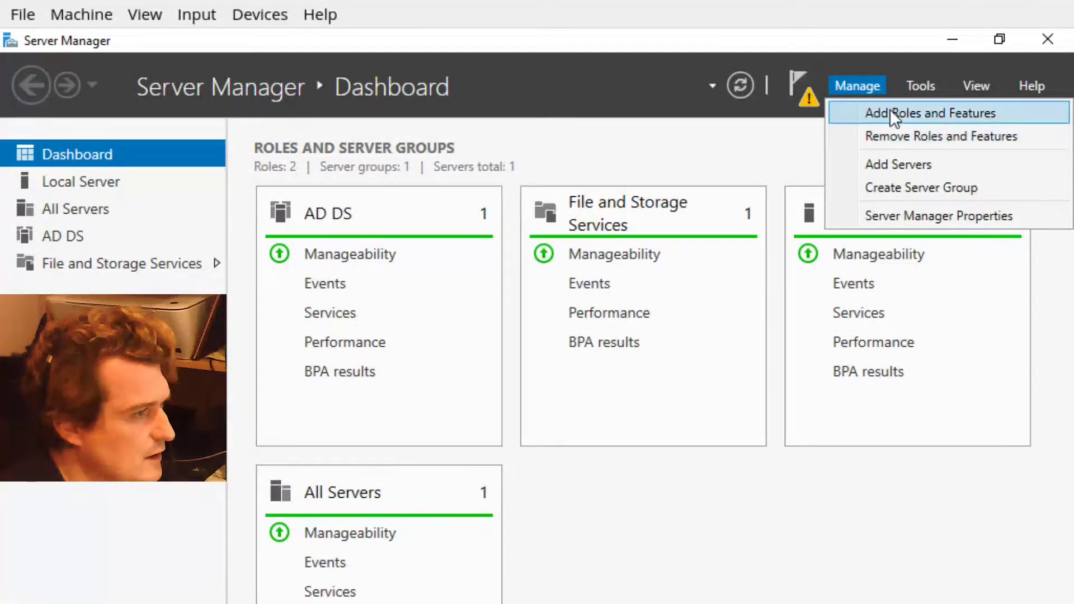
Start the Add Roles and Features Wizard and move through to the Server Roles page.
{"action": "left_click", "coordinate": [889, 112]}
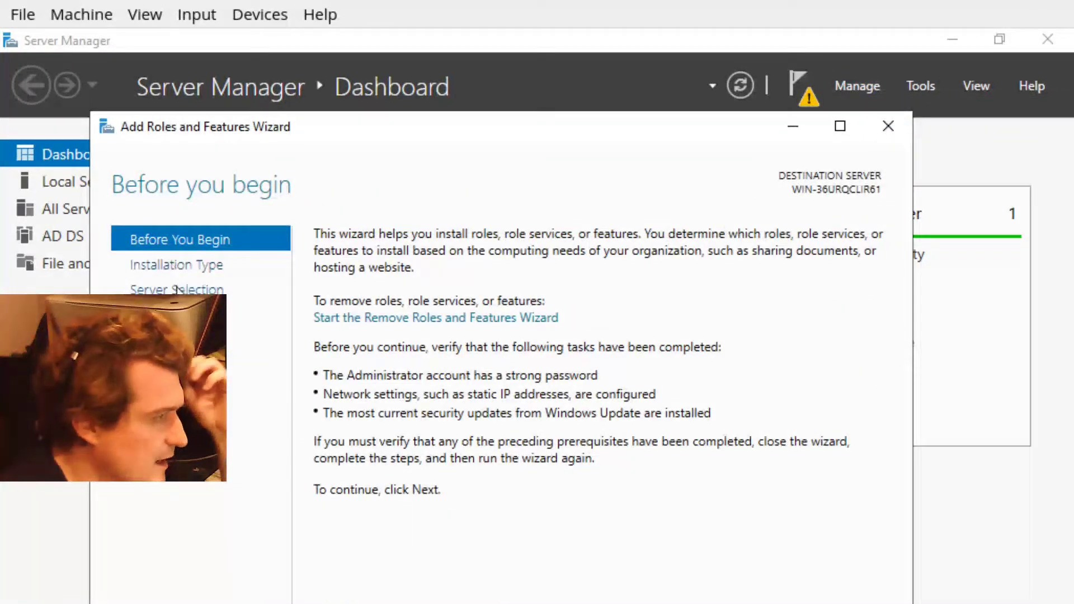
{"action": "left_click", "coordinate": [177, 289]}
{"action": "left_click", "coordinate": [190, 268]}
{"action": "left_click", "coordinate": [188, 287]}
{"action": "left_click", "coordinate": [188, 312]}
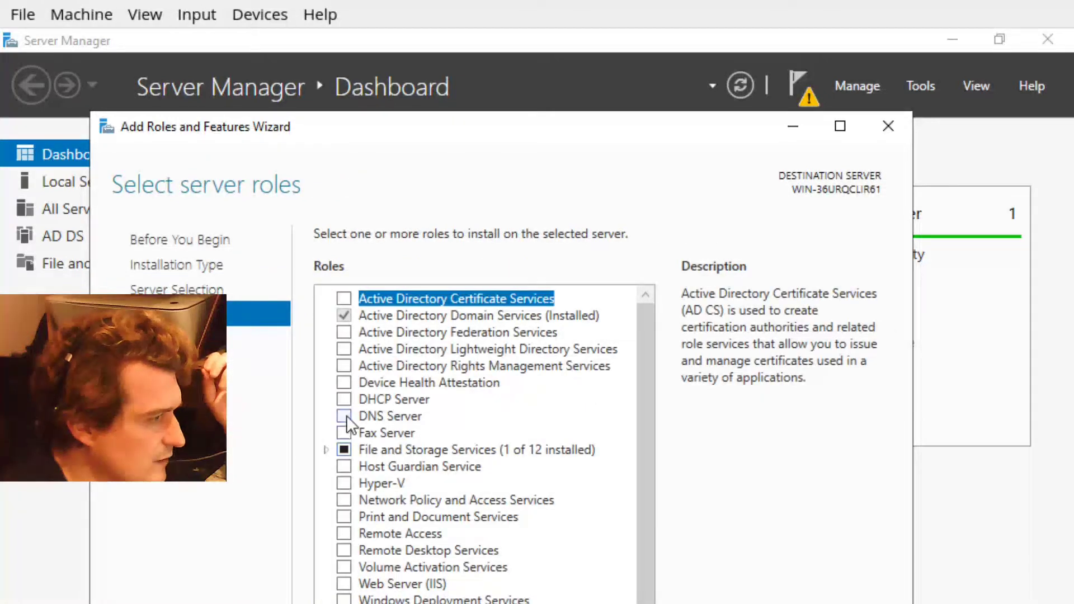
Select DNS Server with its required management tools, install it, and close the wizard.
{"action": "left_click", "coordinate": [346, 416]}
{"action": "left_click", "coordinate": [591, 585]}
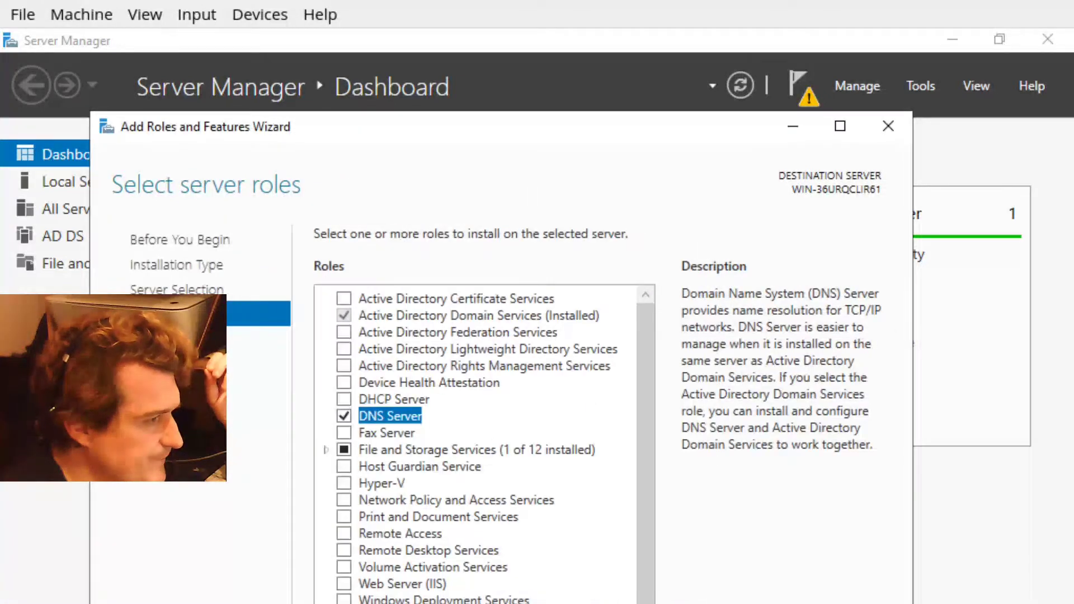
{"action": "key", "text": "alt+n"}
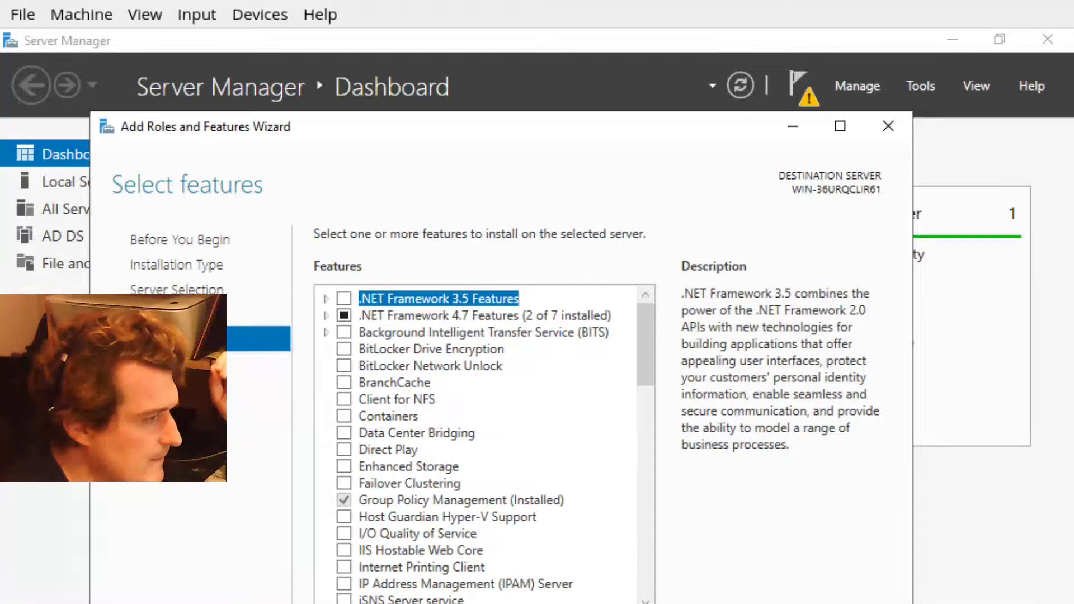
{"action": "key", "text": "alt+n"}
{"action": "key", "text": "alt+n"}
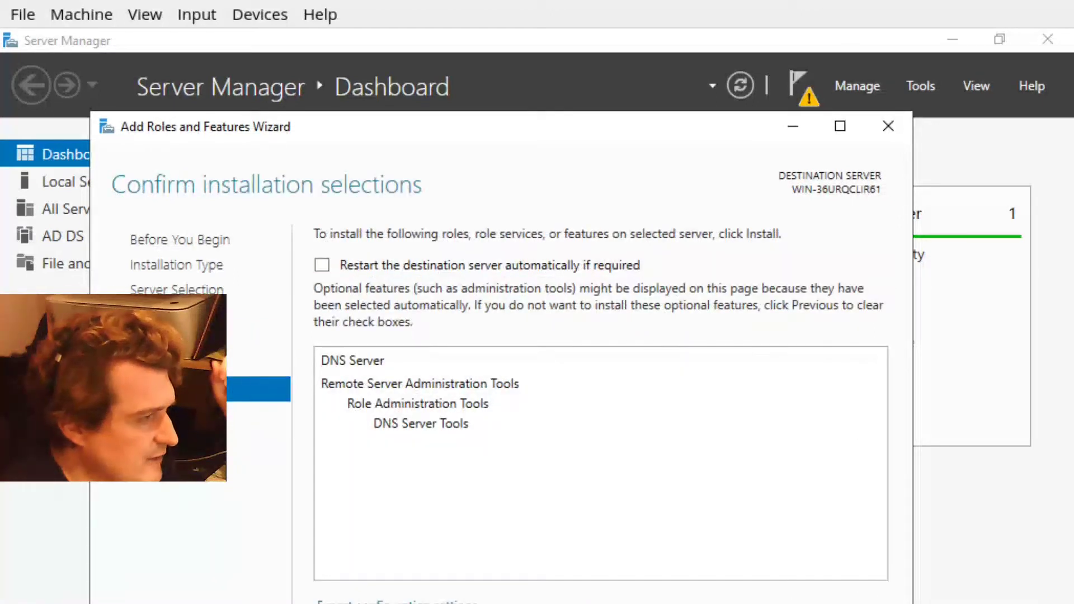
{"action": "key", "text": "alt+i"}
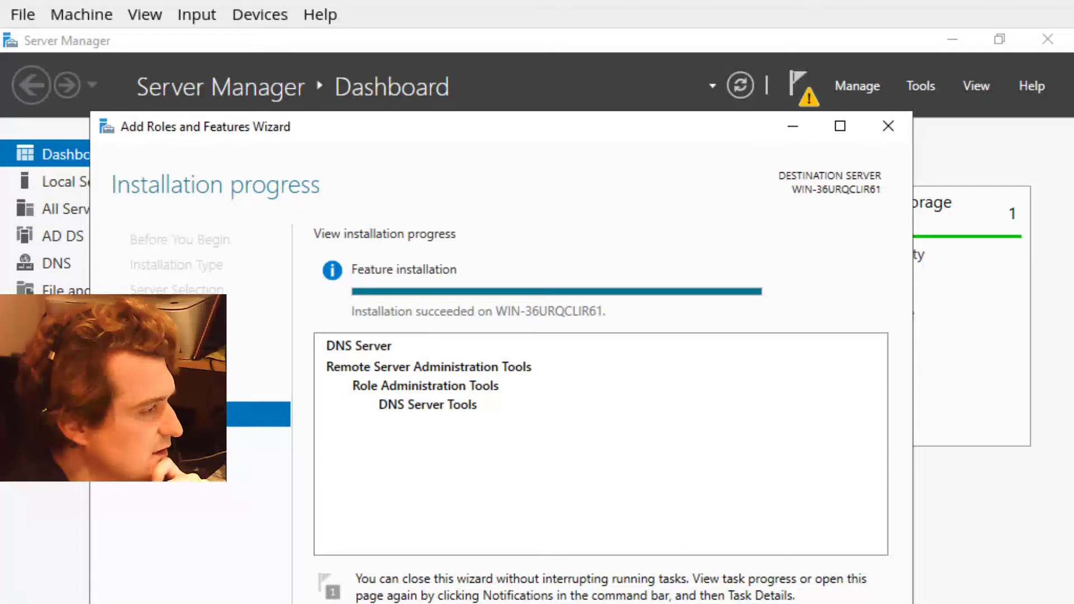
{"action": "left_click", "coordinate": [748, 603]}
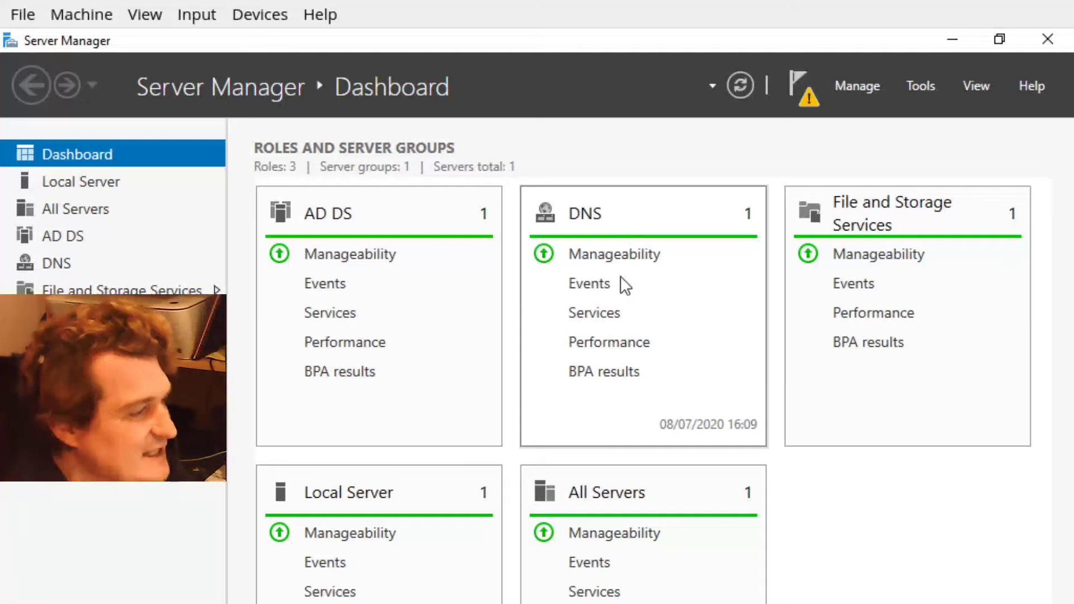
Promote the server from notifications, adding a new forest with root domain sc.com.
{"action": "left_click", "coordinate": [800, 96]}
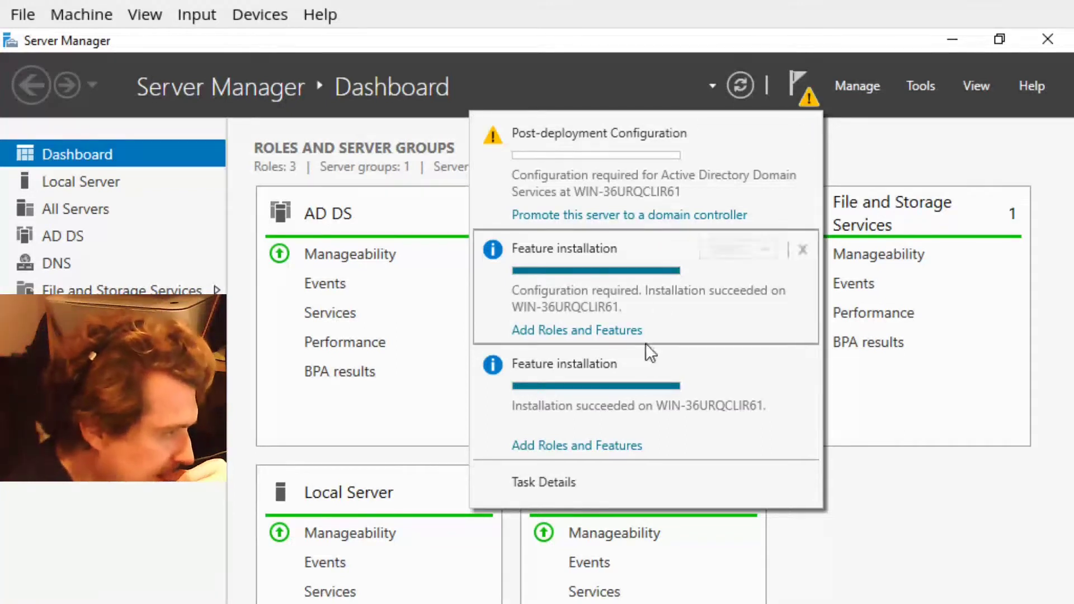
{"action": "left_click", "coordinate": [628, 215]}
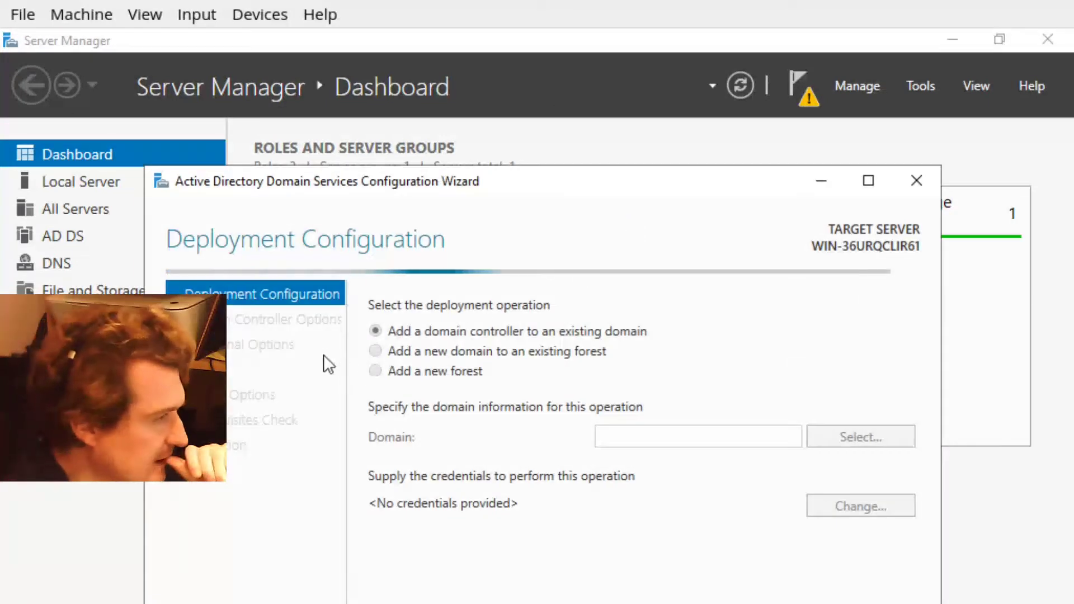
{"action": "left_click", "coordinate": [375, 371]}
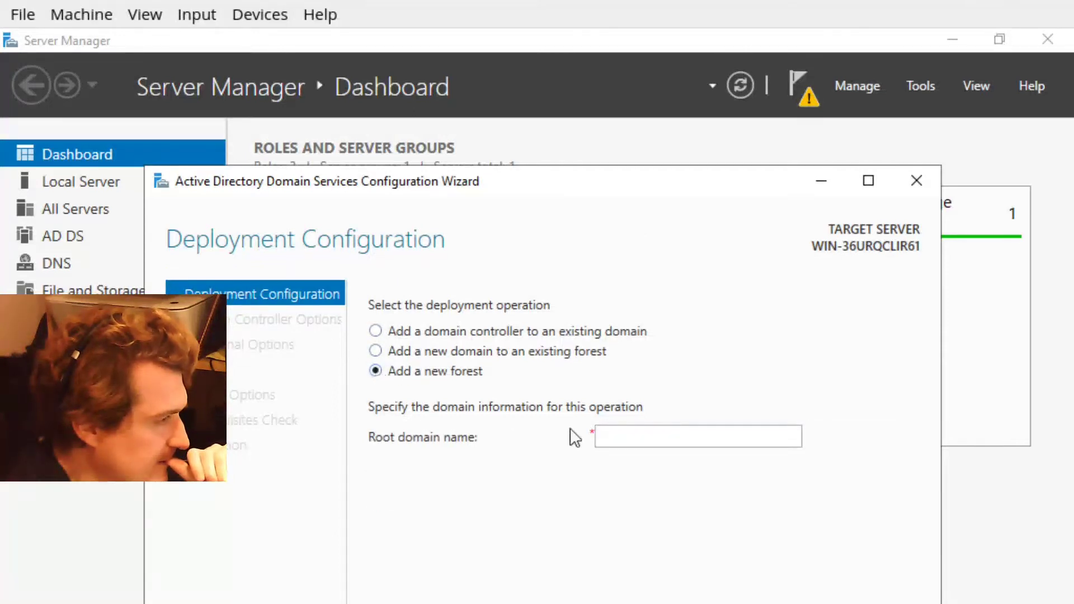
{"action": "left_click", "coordinate": [669, 428]}
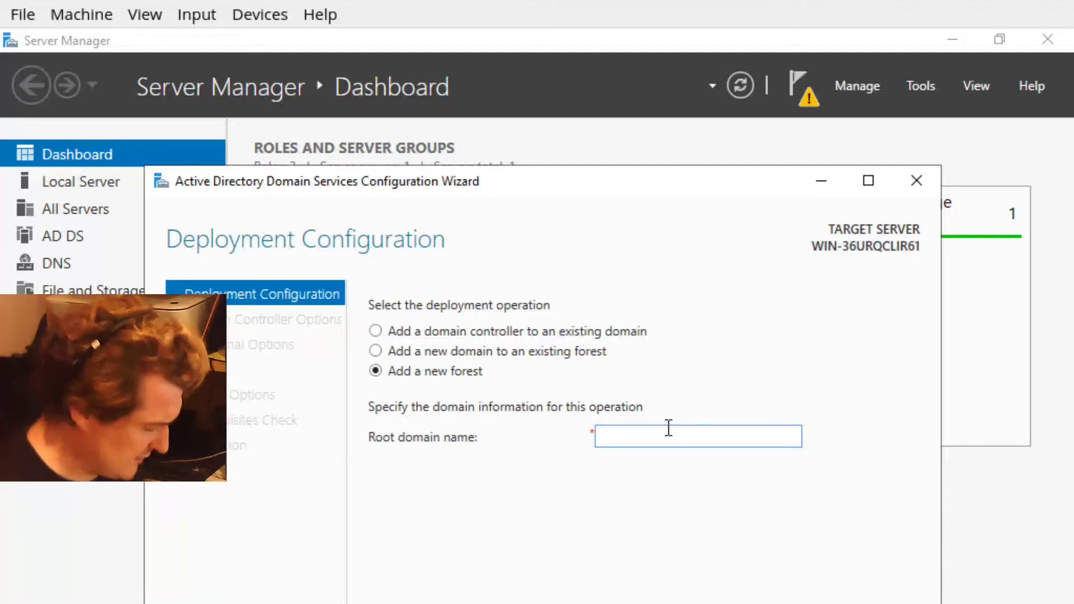
{"action": "type", "text": "sc.com"}
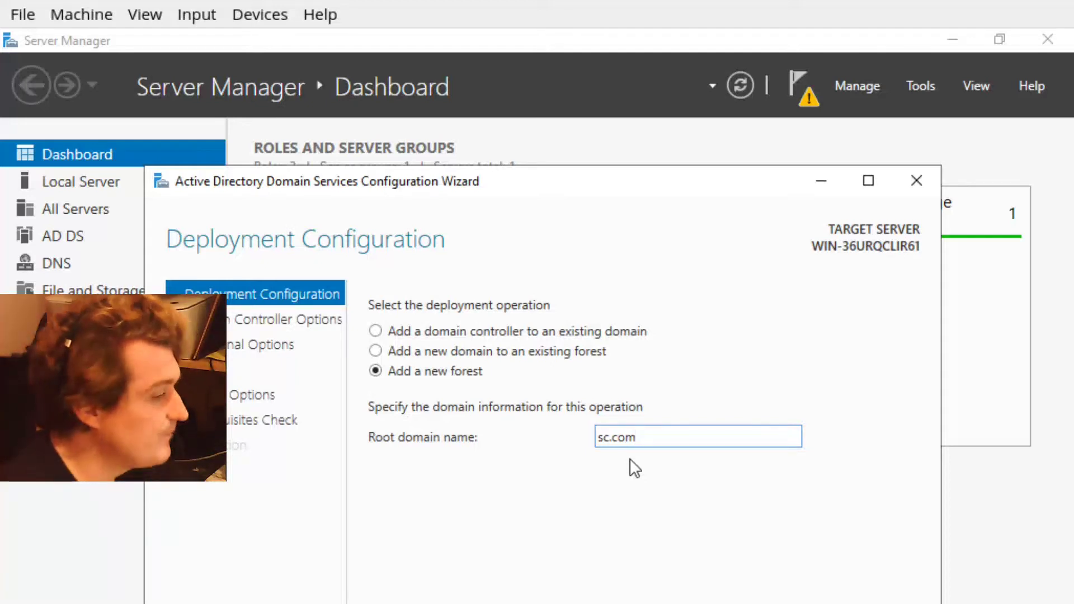
{"action": "key", "text": "Return"}
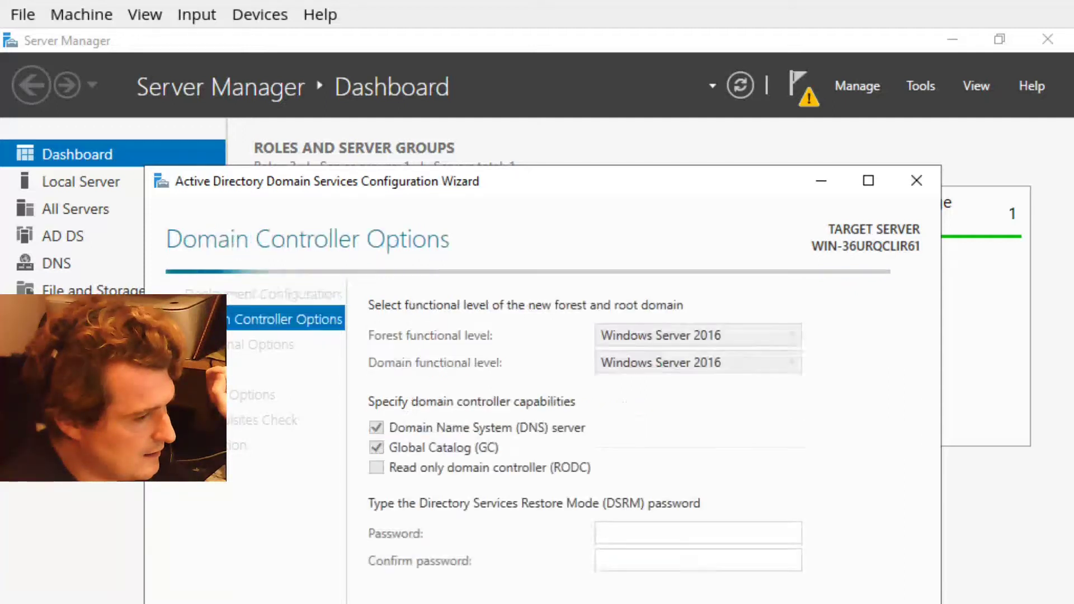
{"action": "left_click", "coordinate": [616, 535]}
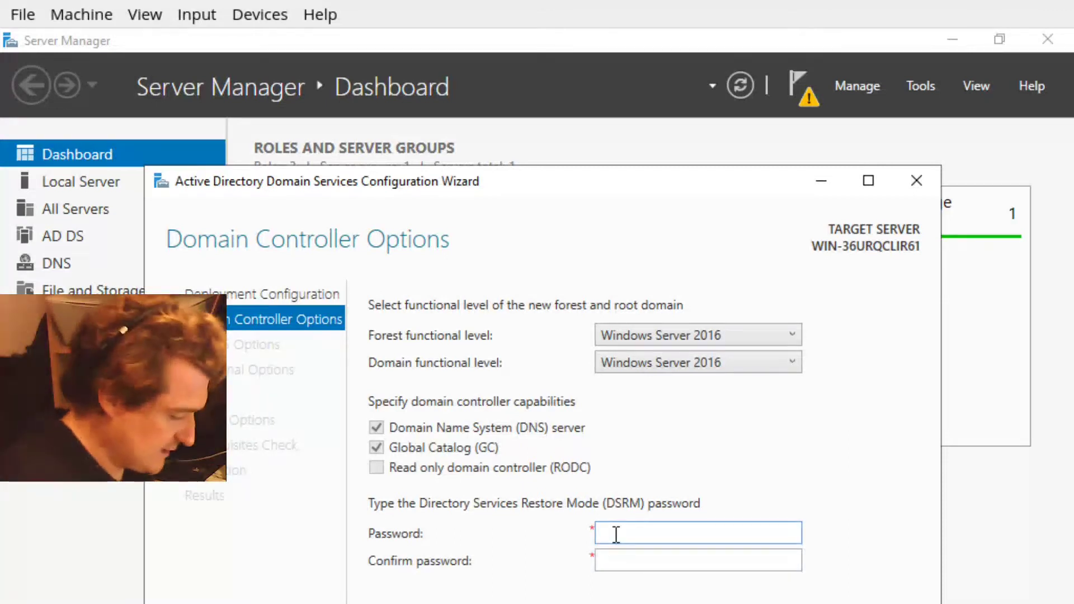
Type and confirm the DSRM password, correcting a mistake, then continue to DNS Options.
{"action": "type", "text": "••"}
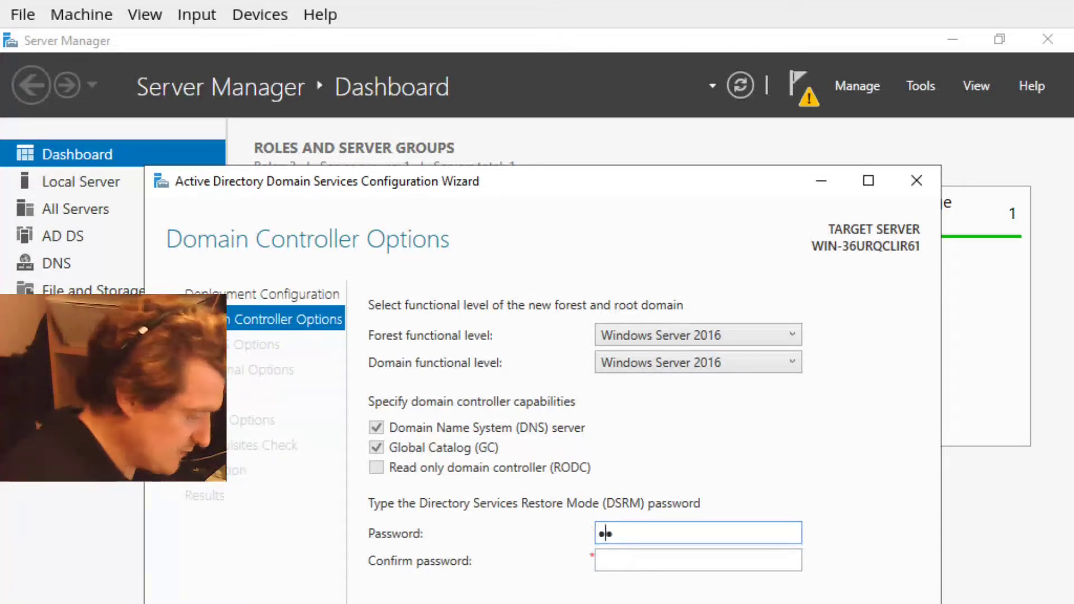
{"action": "type", "text": "•••••"}
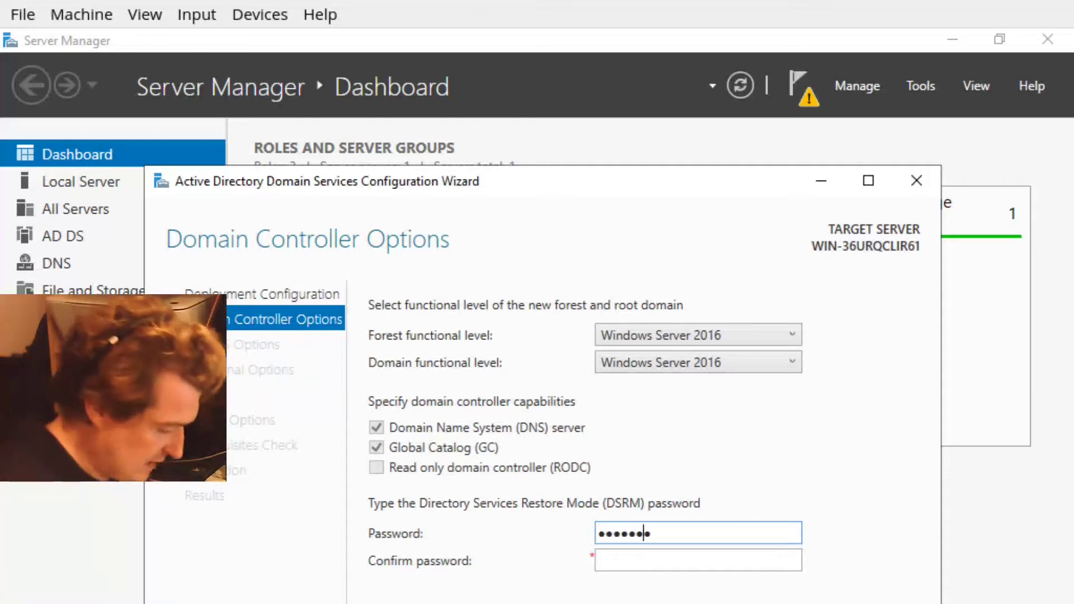
{"action": "key", "text": "BackSpace"}
{"action": "key", "text": "BackSpace"}
{"action": "key", "text": "BackSpace"}
{"action": "key", "text": "BackSpace"}
{"action": "key", "text": "BackSpace"}
{"action": "key", "text": "BackSpace"}
{"action": "key", "text": "BackSpace"}
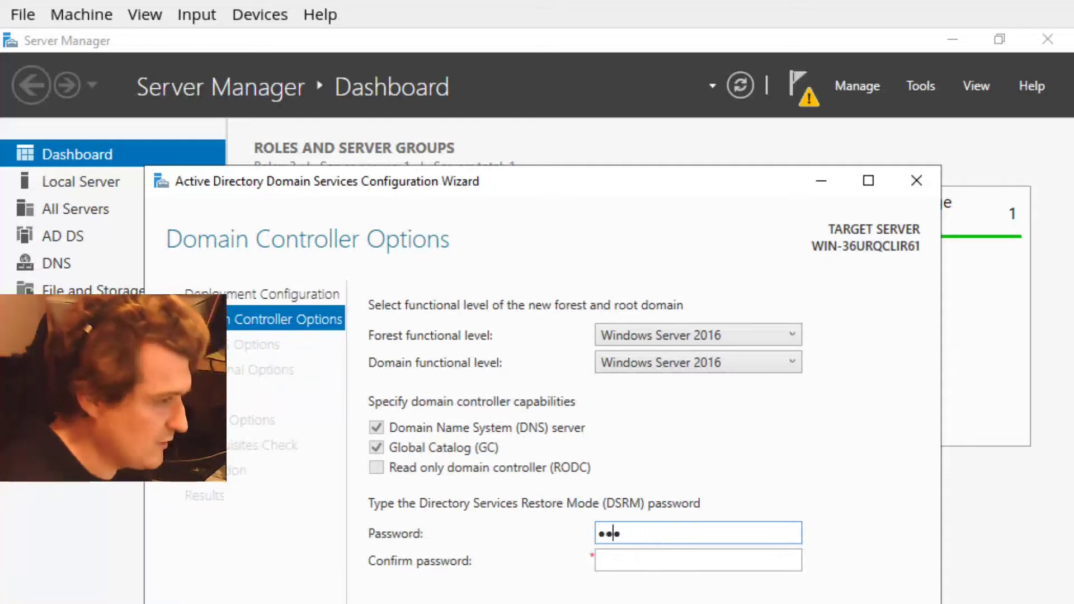
{"action": "type", "text": "••••"}
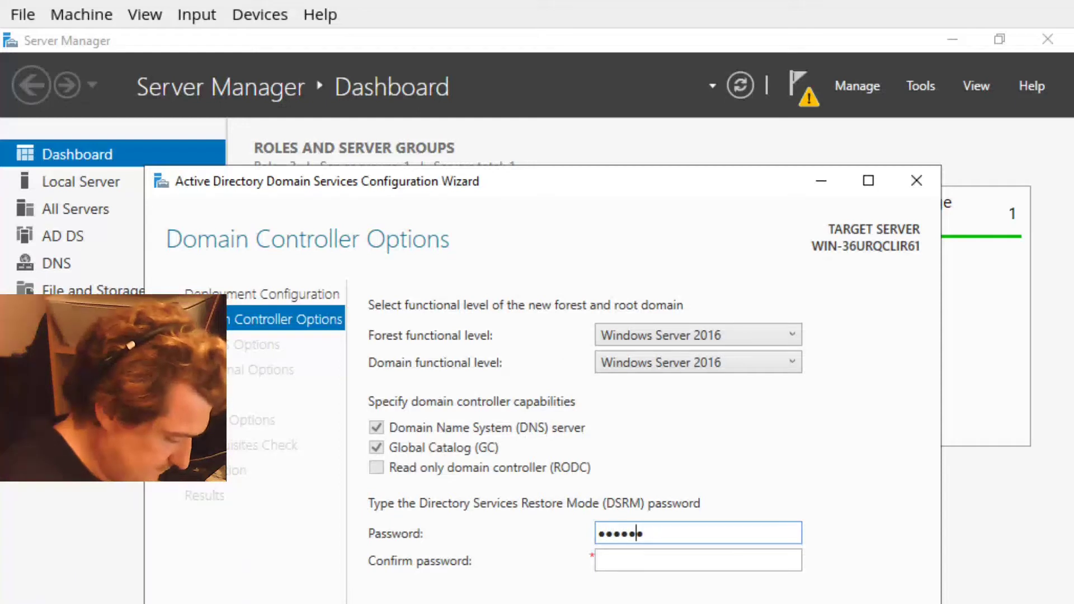
{"action": "type", "text": "••••"}
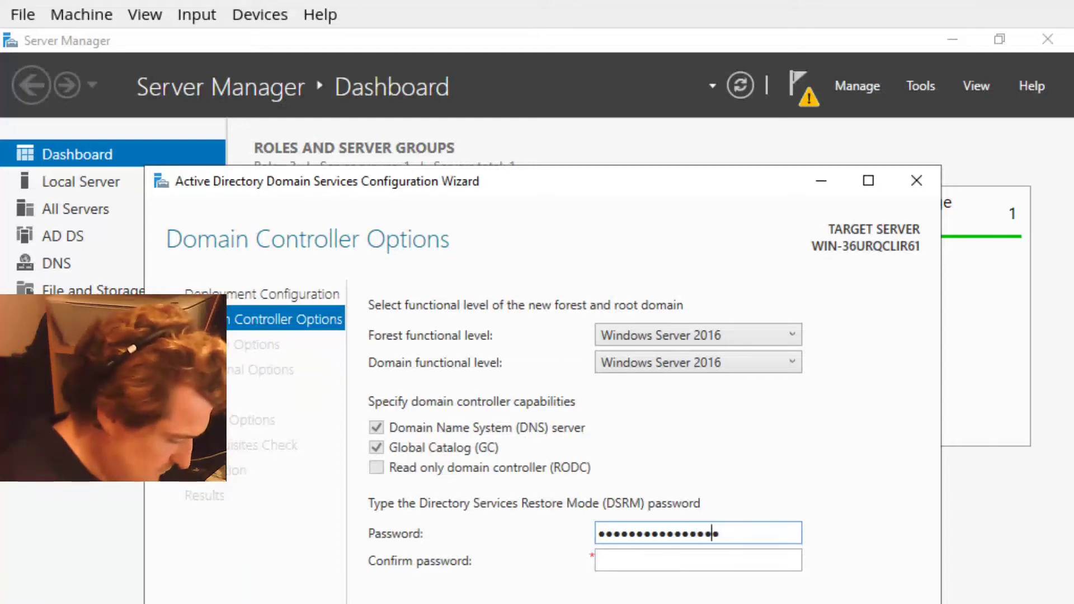
{"action": "key", "text": "Tab"}
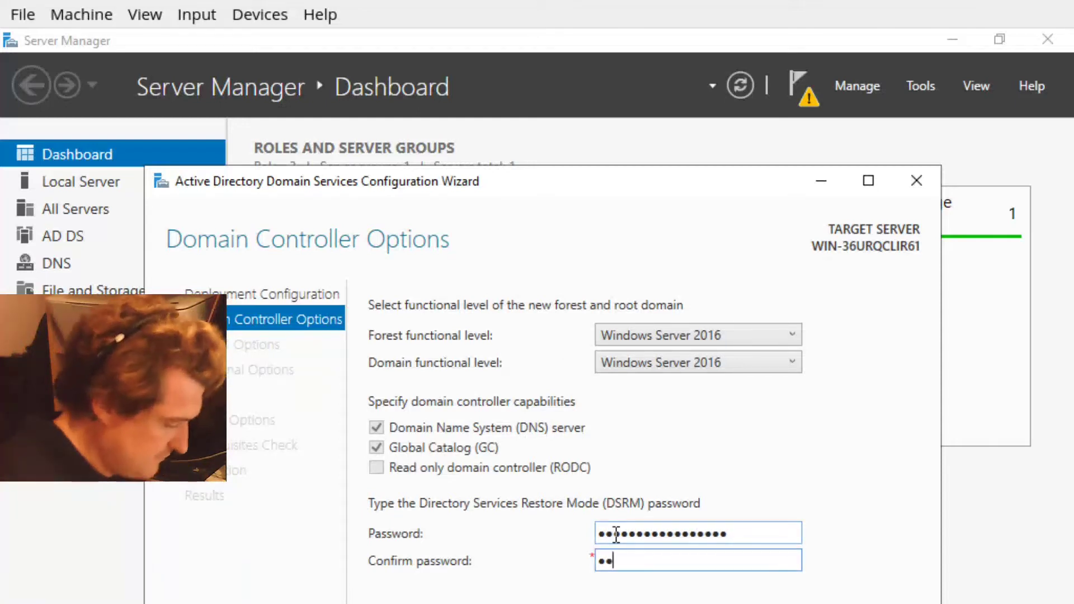
{"action": "type", "text": "•••••••••"}
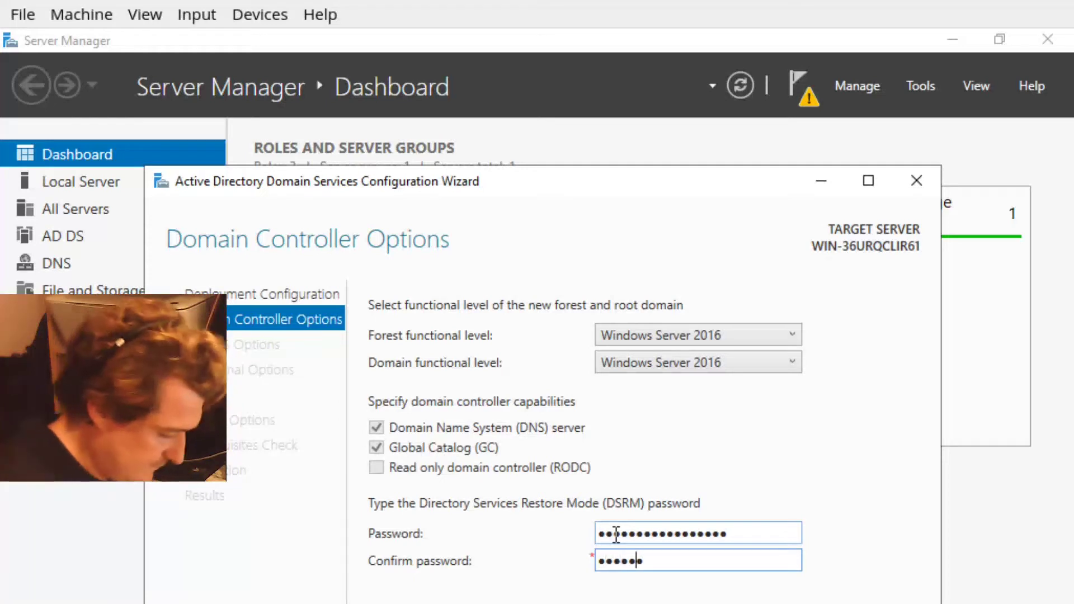
{"action": "type", "text": "••••••"}
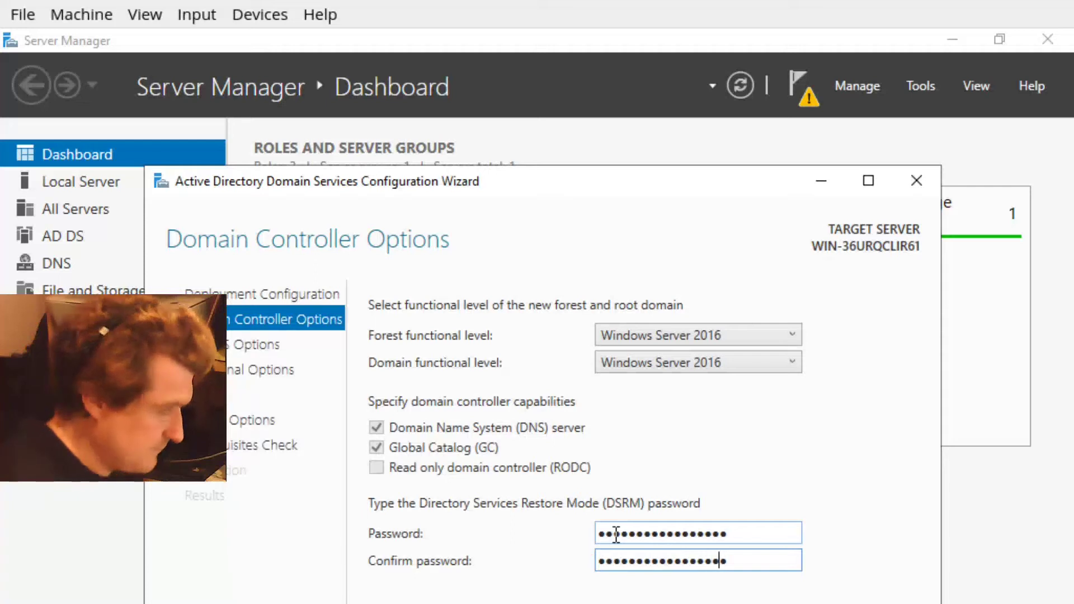
{"action": "type", "text": "••"}
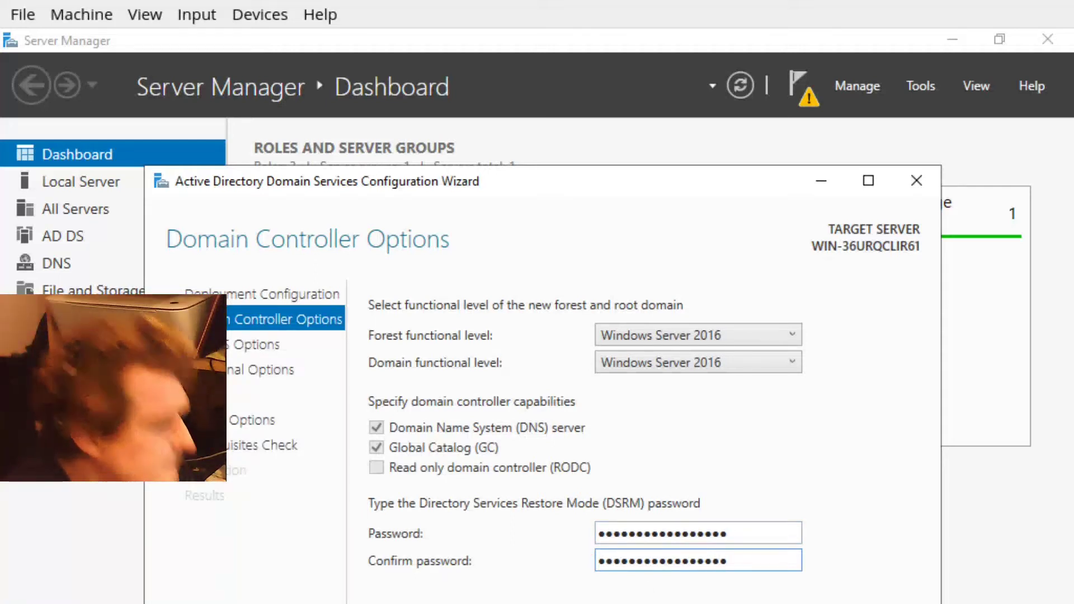
{"action": "key", "text": "Return"}
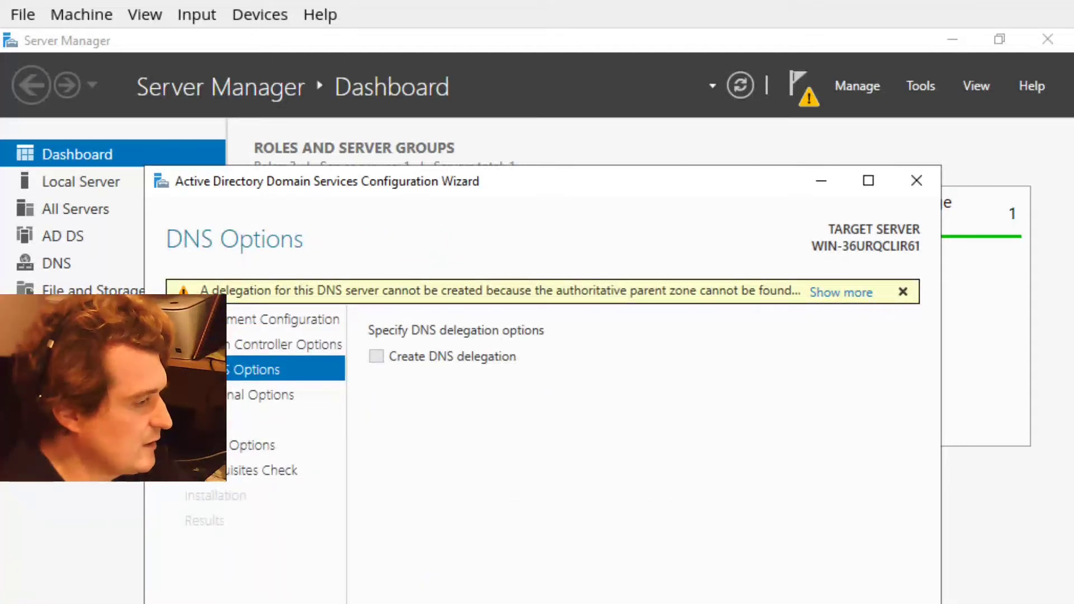
Accept no DNS delegation, NetBIOS name SC and default NTDS/SYSVOL paths to run prerequisite checks.
{"action": "key", "text": "Return"}
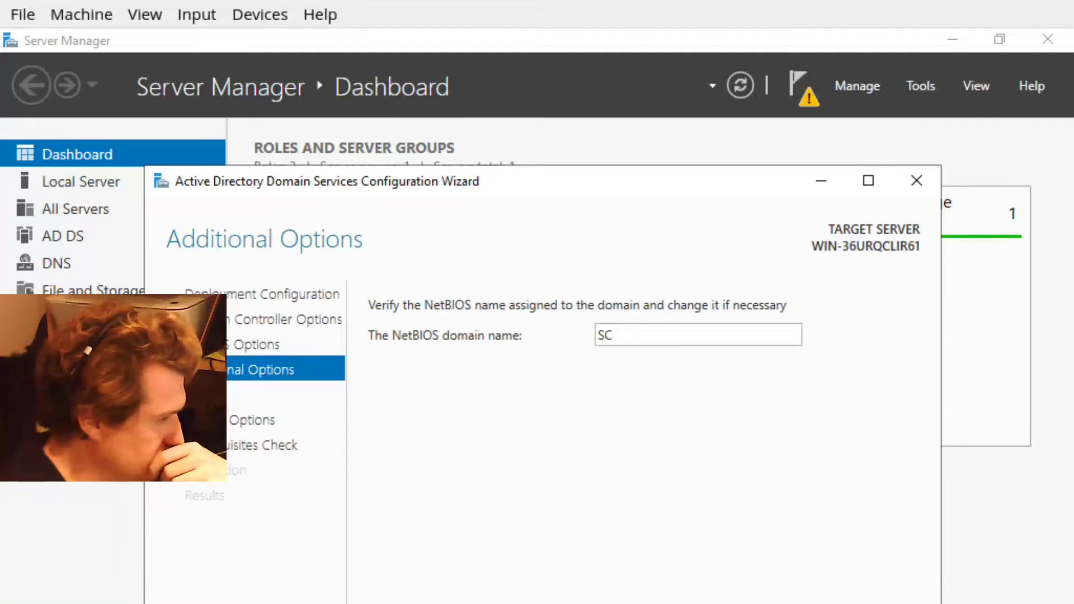
{"action": "key", "text": "alt+n"}
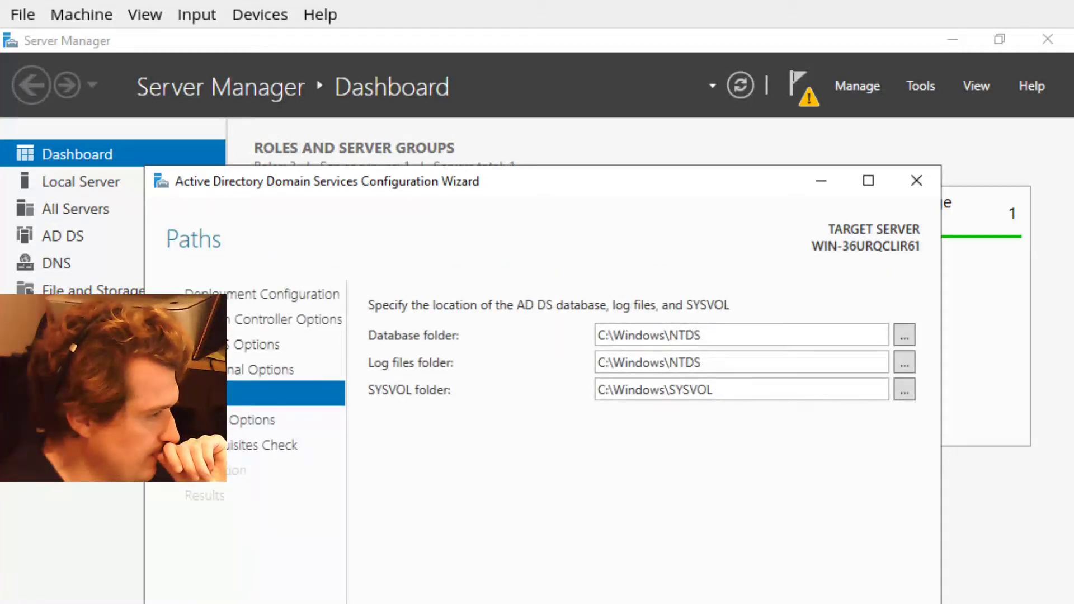
{"action": "key", "text": "Return"}
{"action": "key", "text": "Return"}
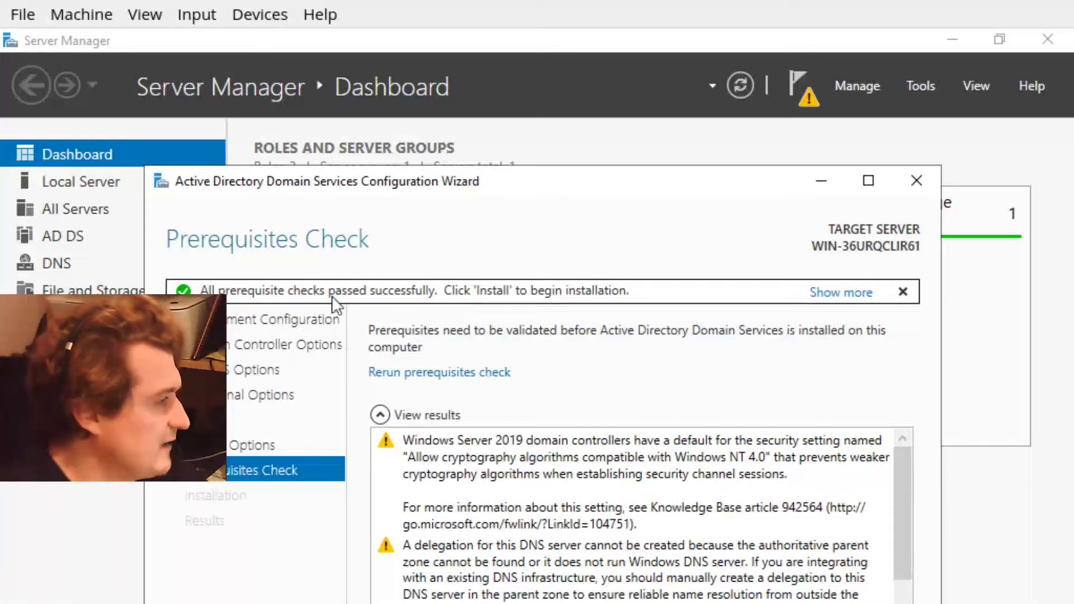
Review the cryptography and DNS-delegation warnings, then start the AD DS installation for sc.com.
{"action": "scroll", "coordinate": [556, 528], "scroll_direction": "down", "scroll_amount": 1}
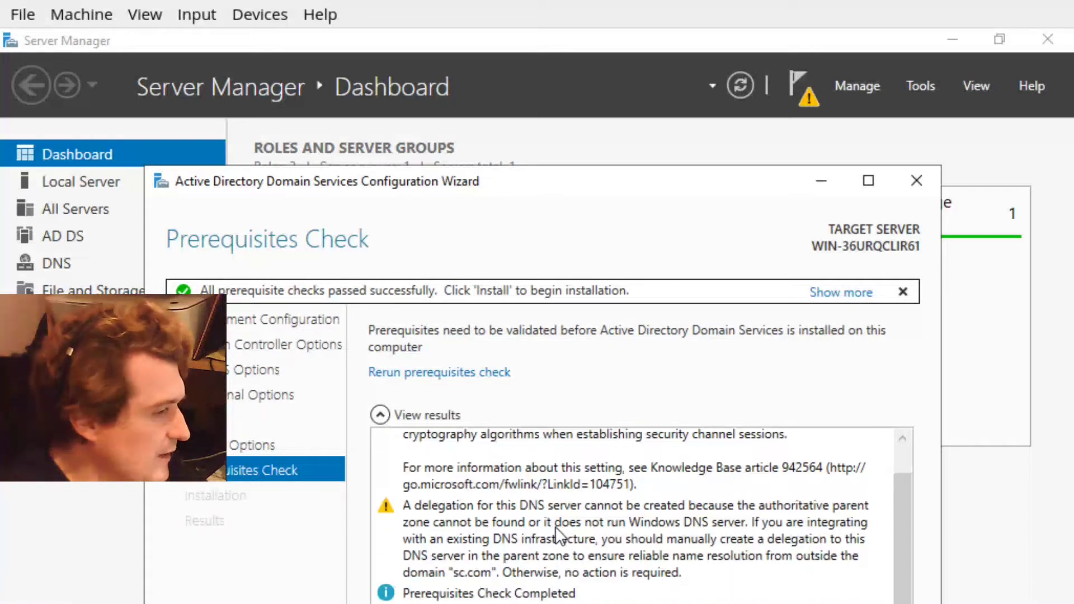
{"action": "scroll", "coordinate": [555, 525], "scroll_direction": "up", "scroll_amount": 1}
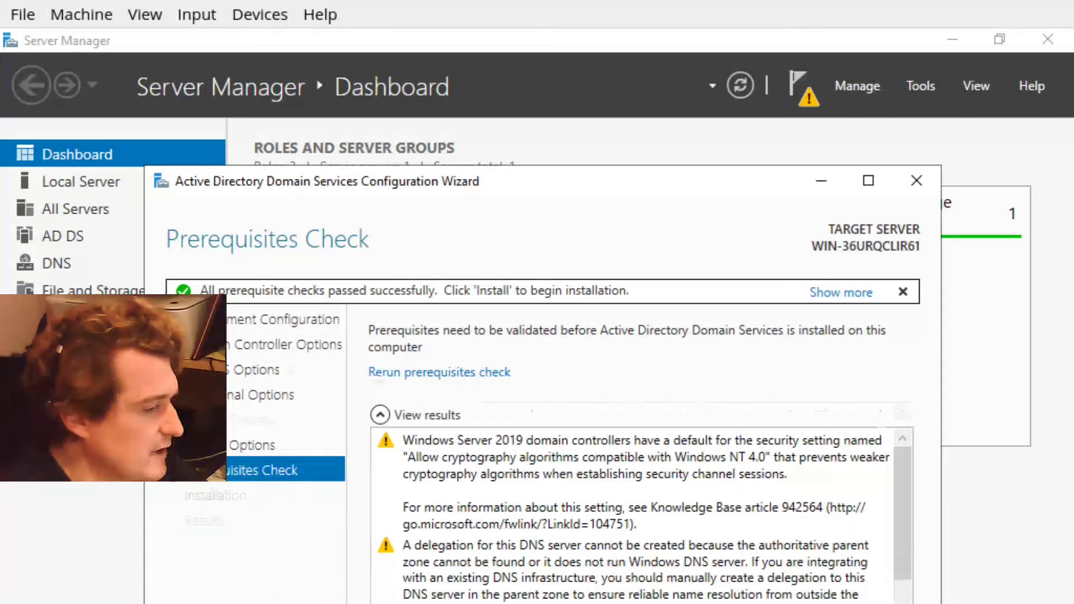
{"action": "key", "text": "alt+i"}
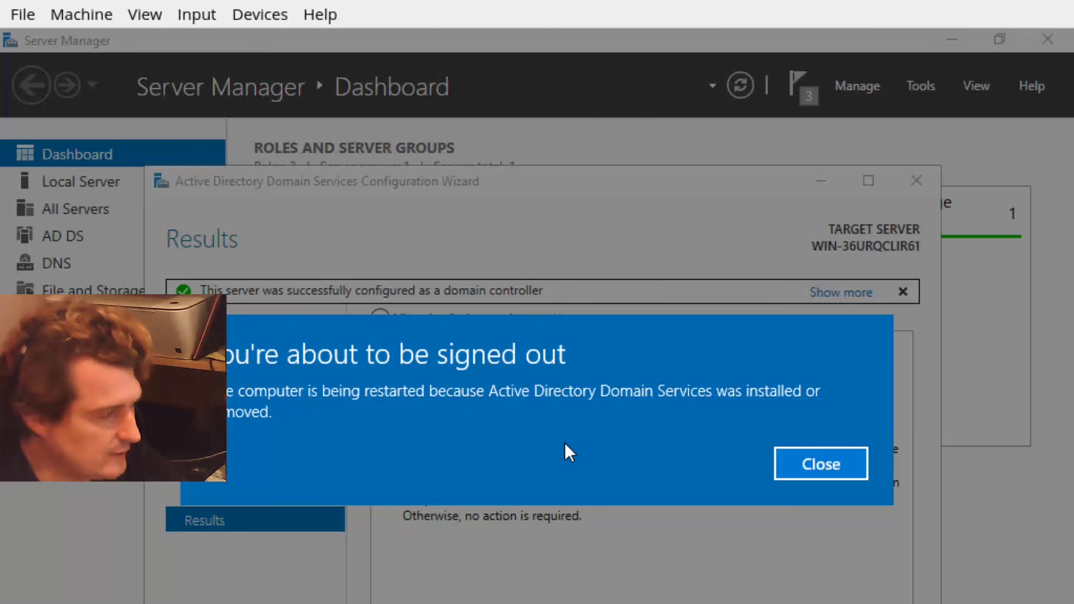
Close the sign-out notice once the server is configured as domain controller for sc.com.
{"action": "left_click", "coordinate": [831, 467]}
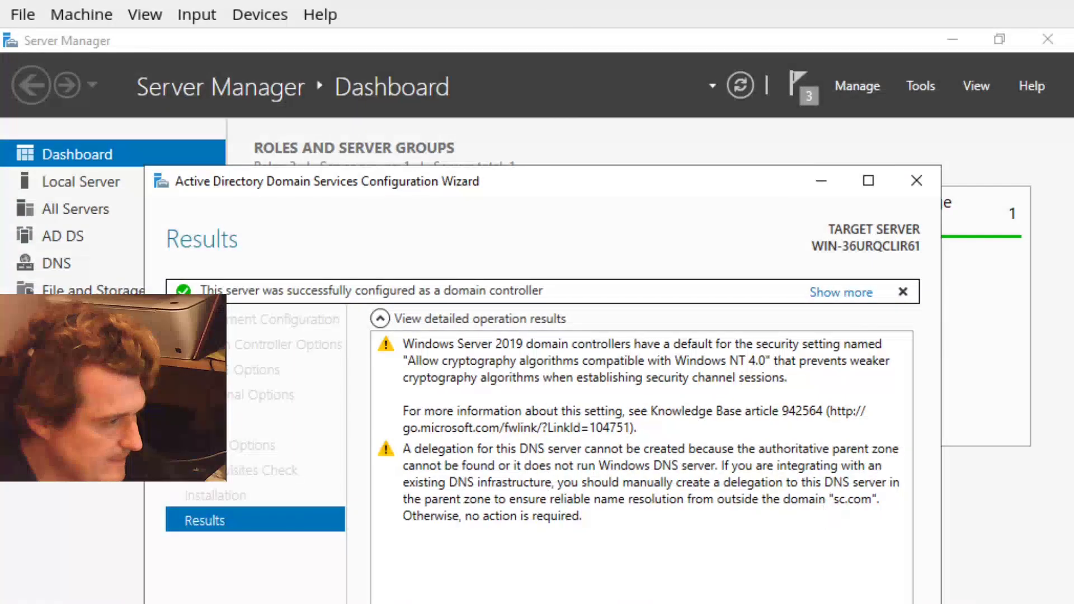